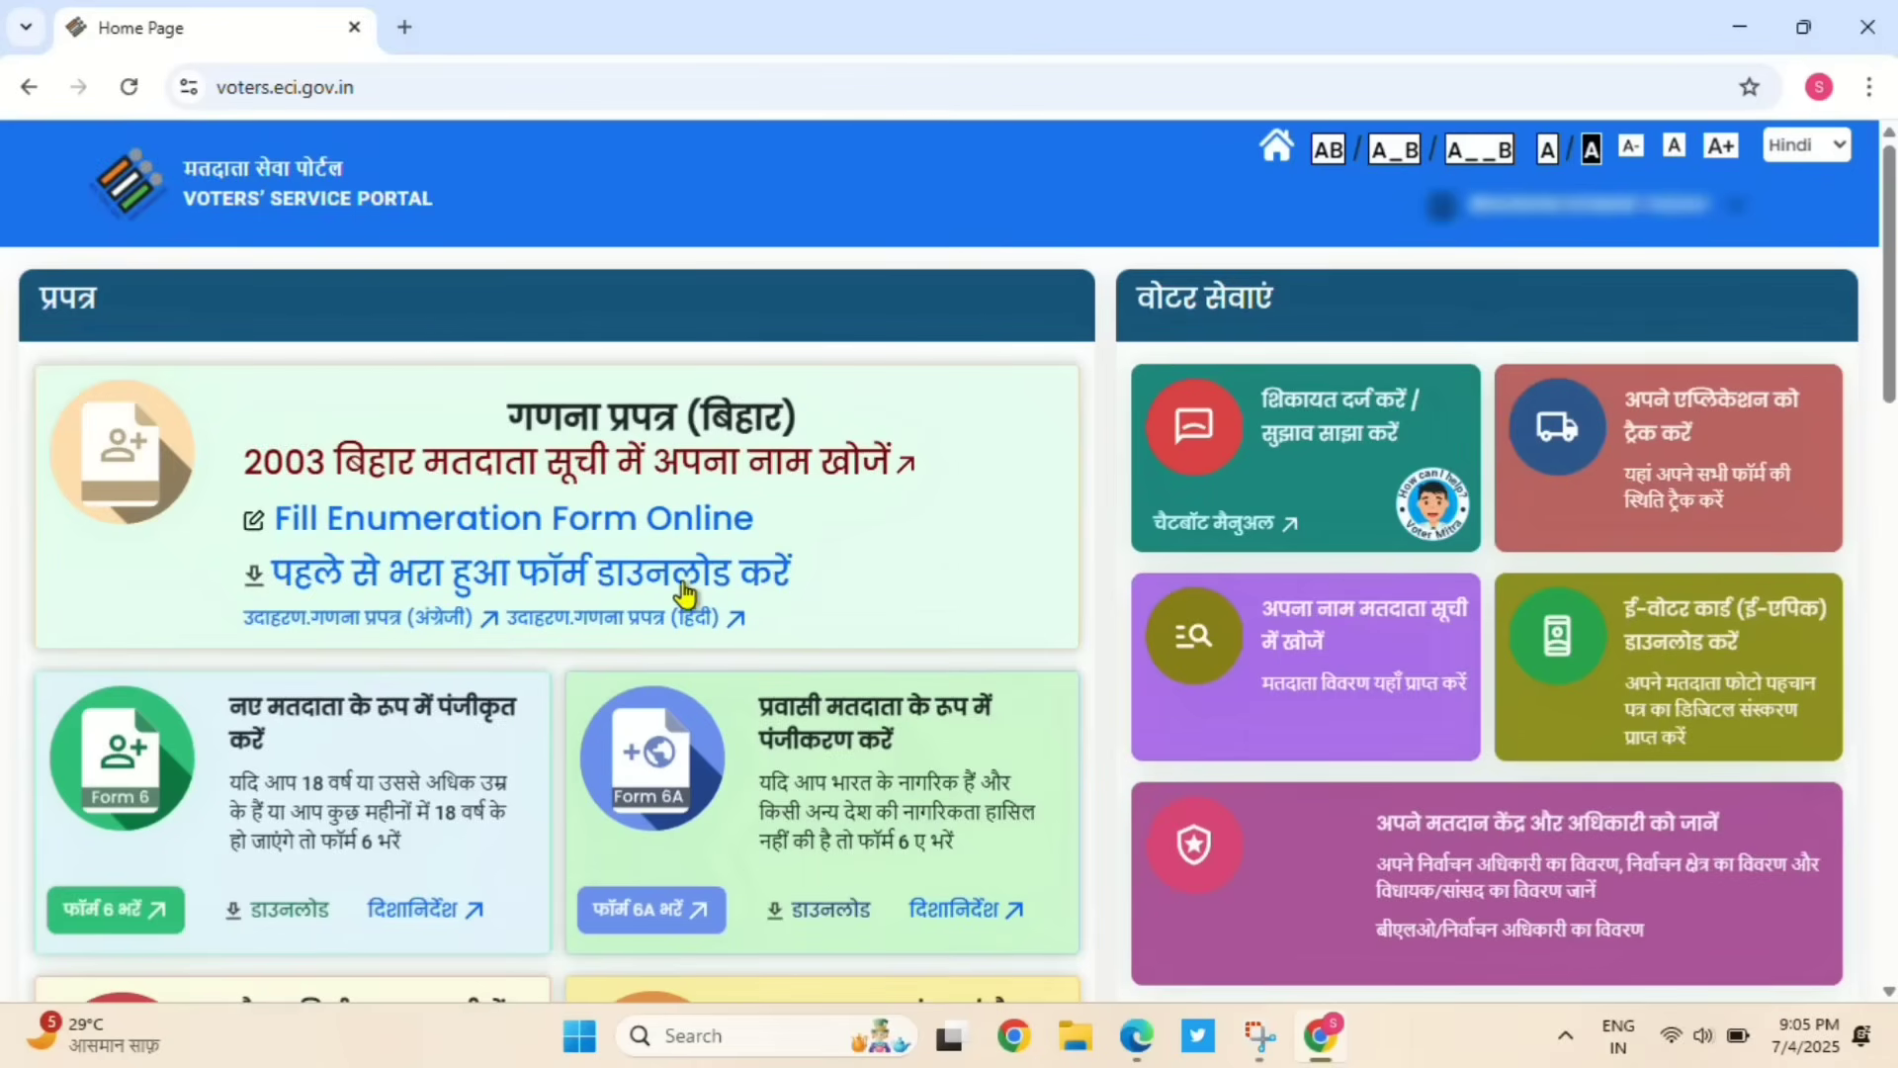
- Download the elector's prefilled Bihar enumeration form PDF, verifying with the one-time code
{"action": "left_click", "coordinate": [686, 585]}
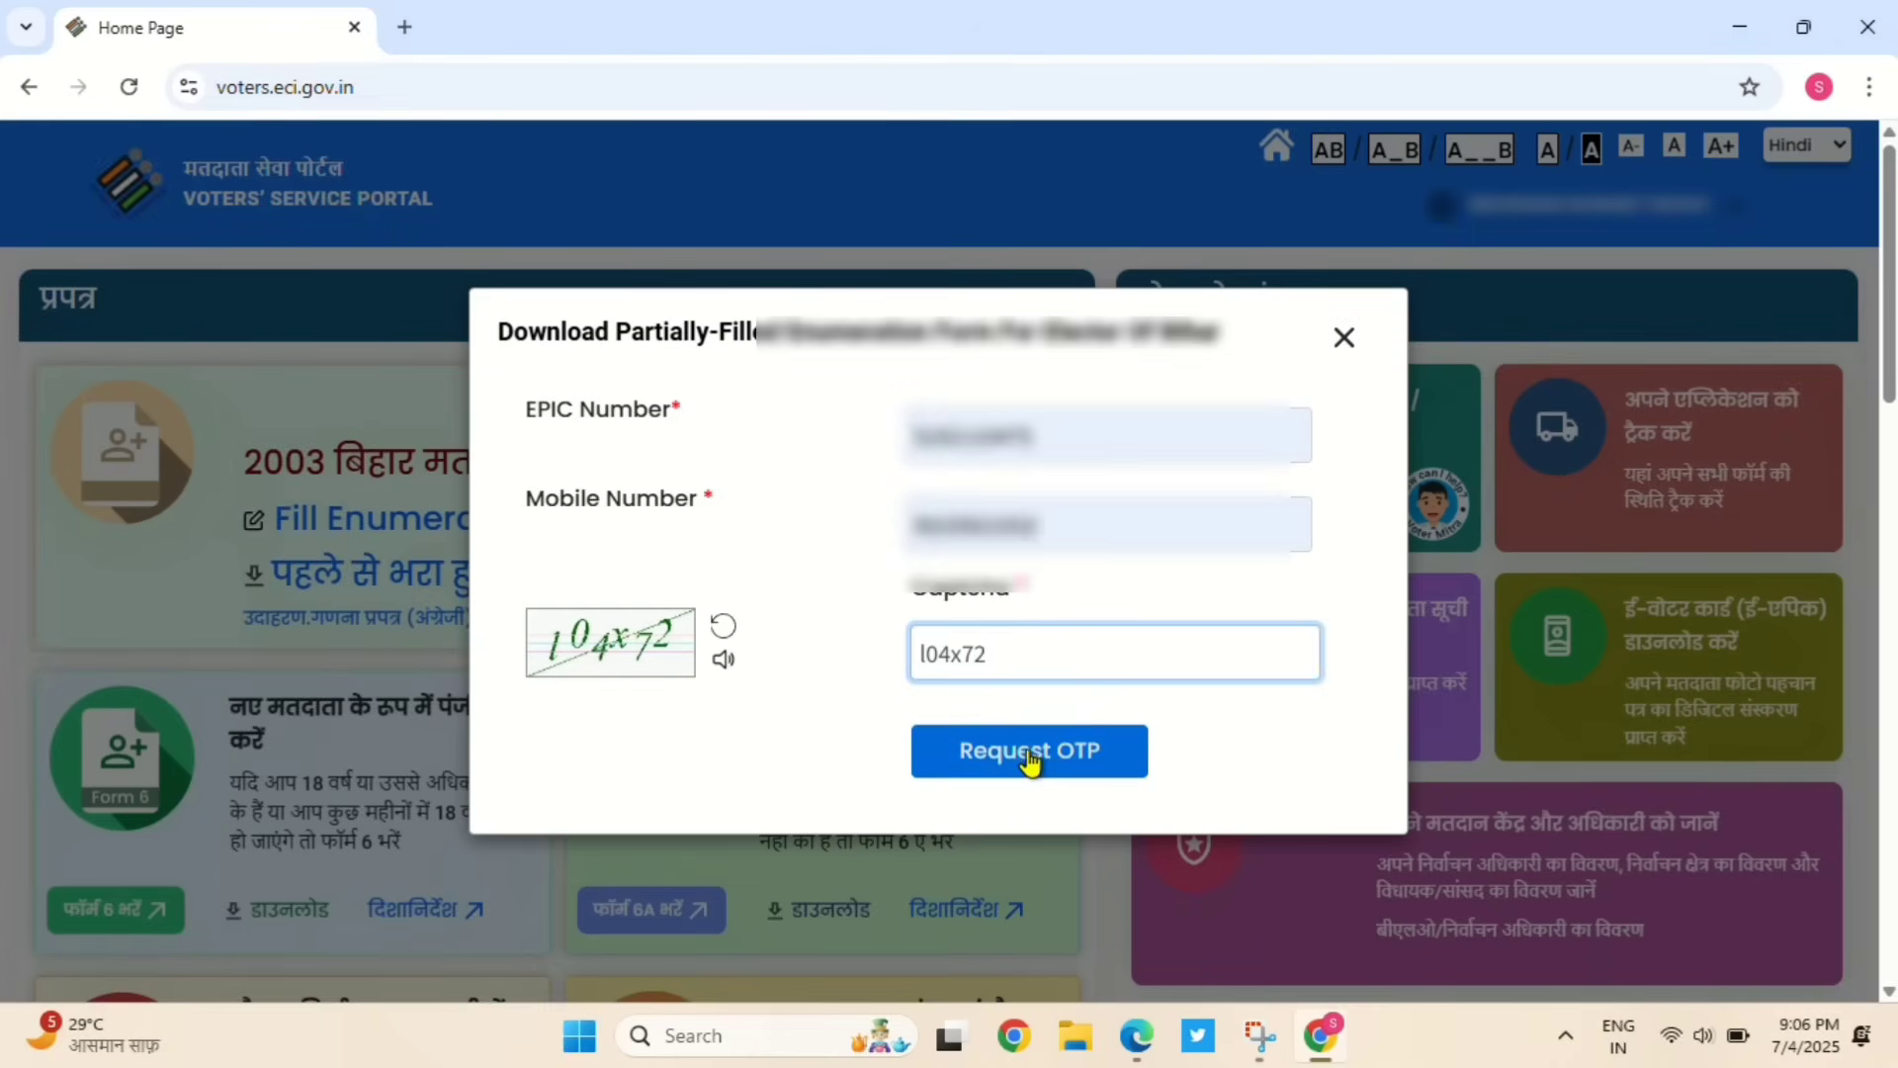
{"action": "left_click", "coordinate": [1043, 753]}
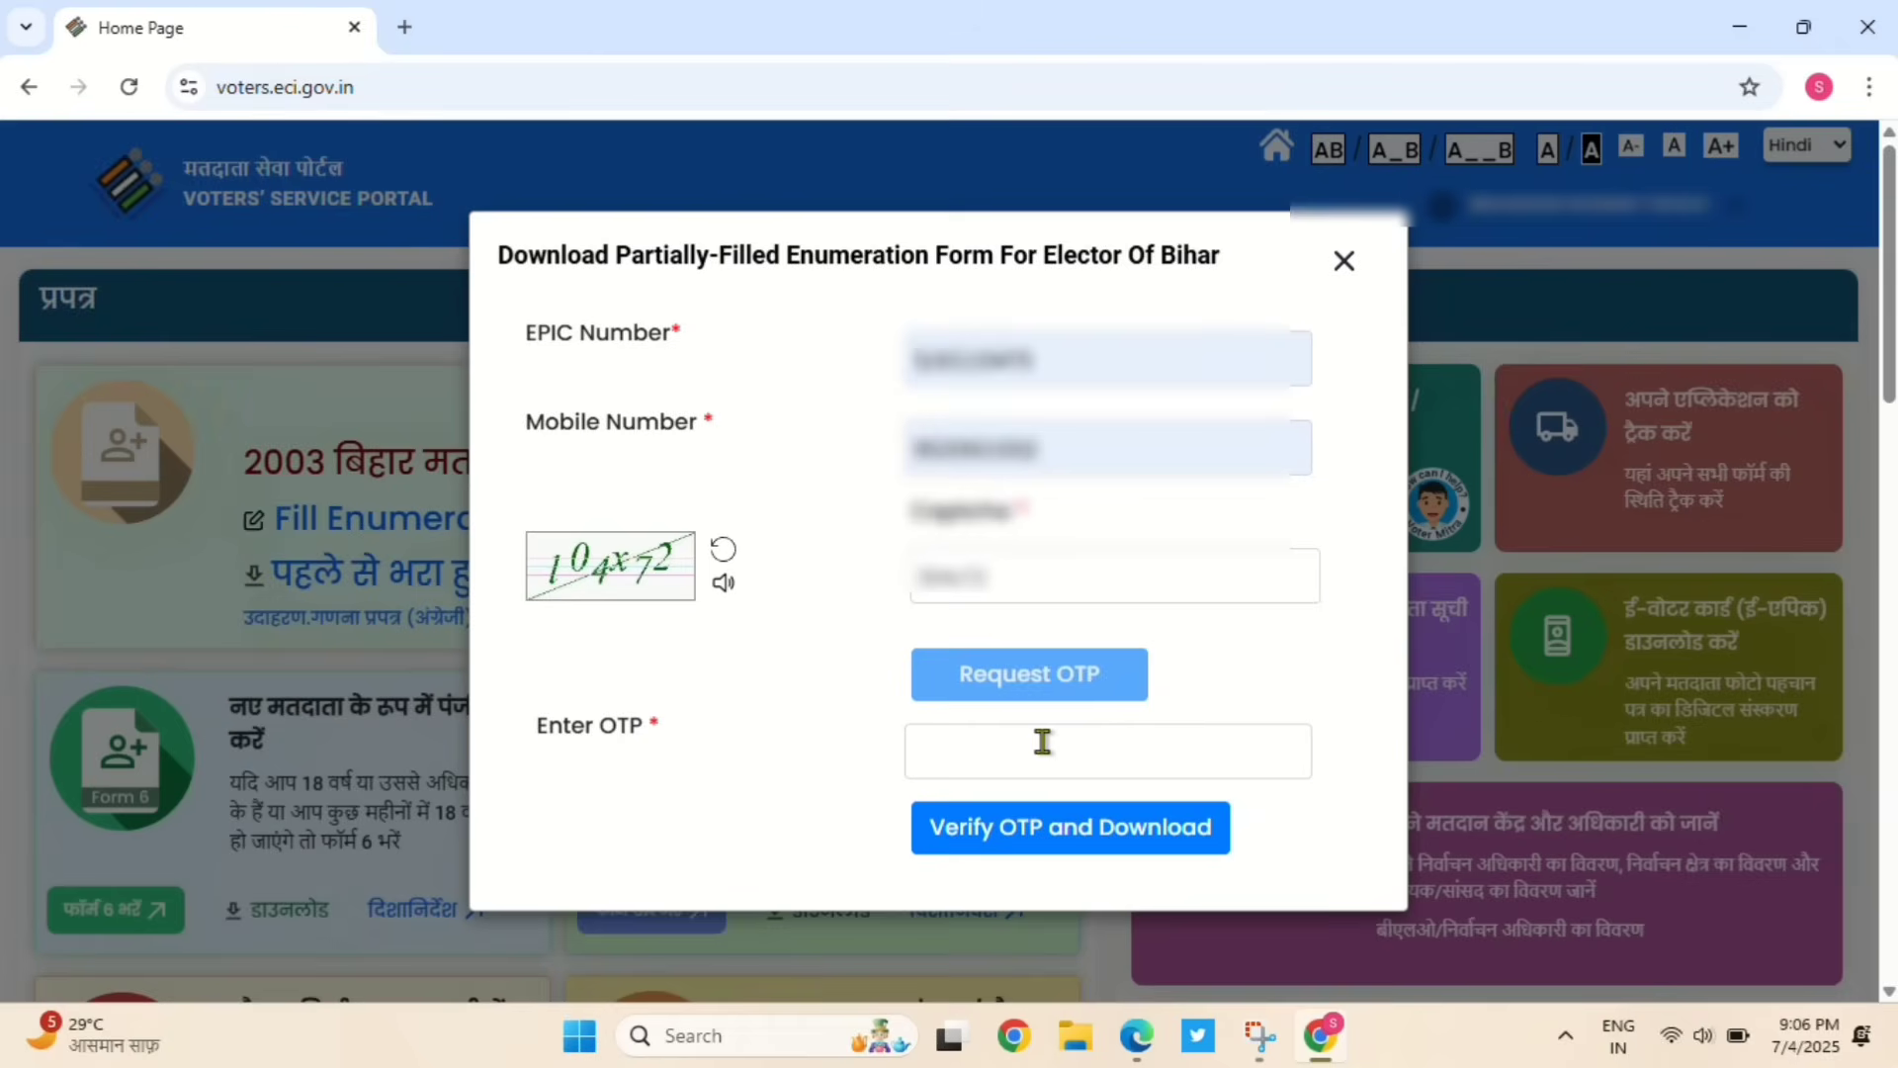
{"action": "left_click", "coordinate": [1043, 742]}
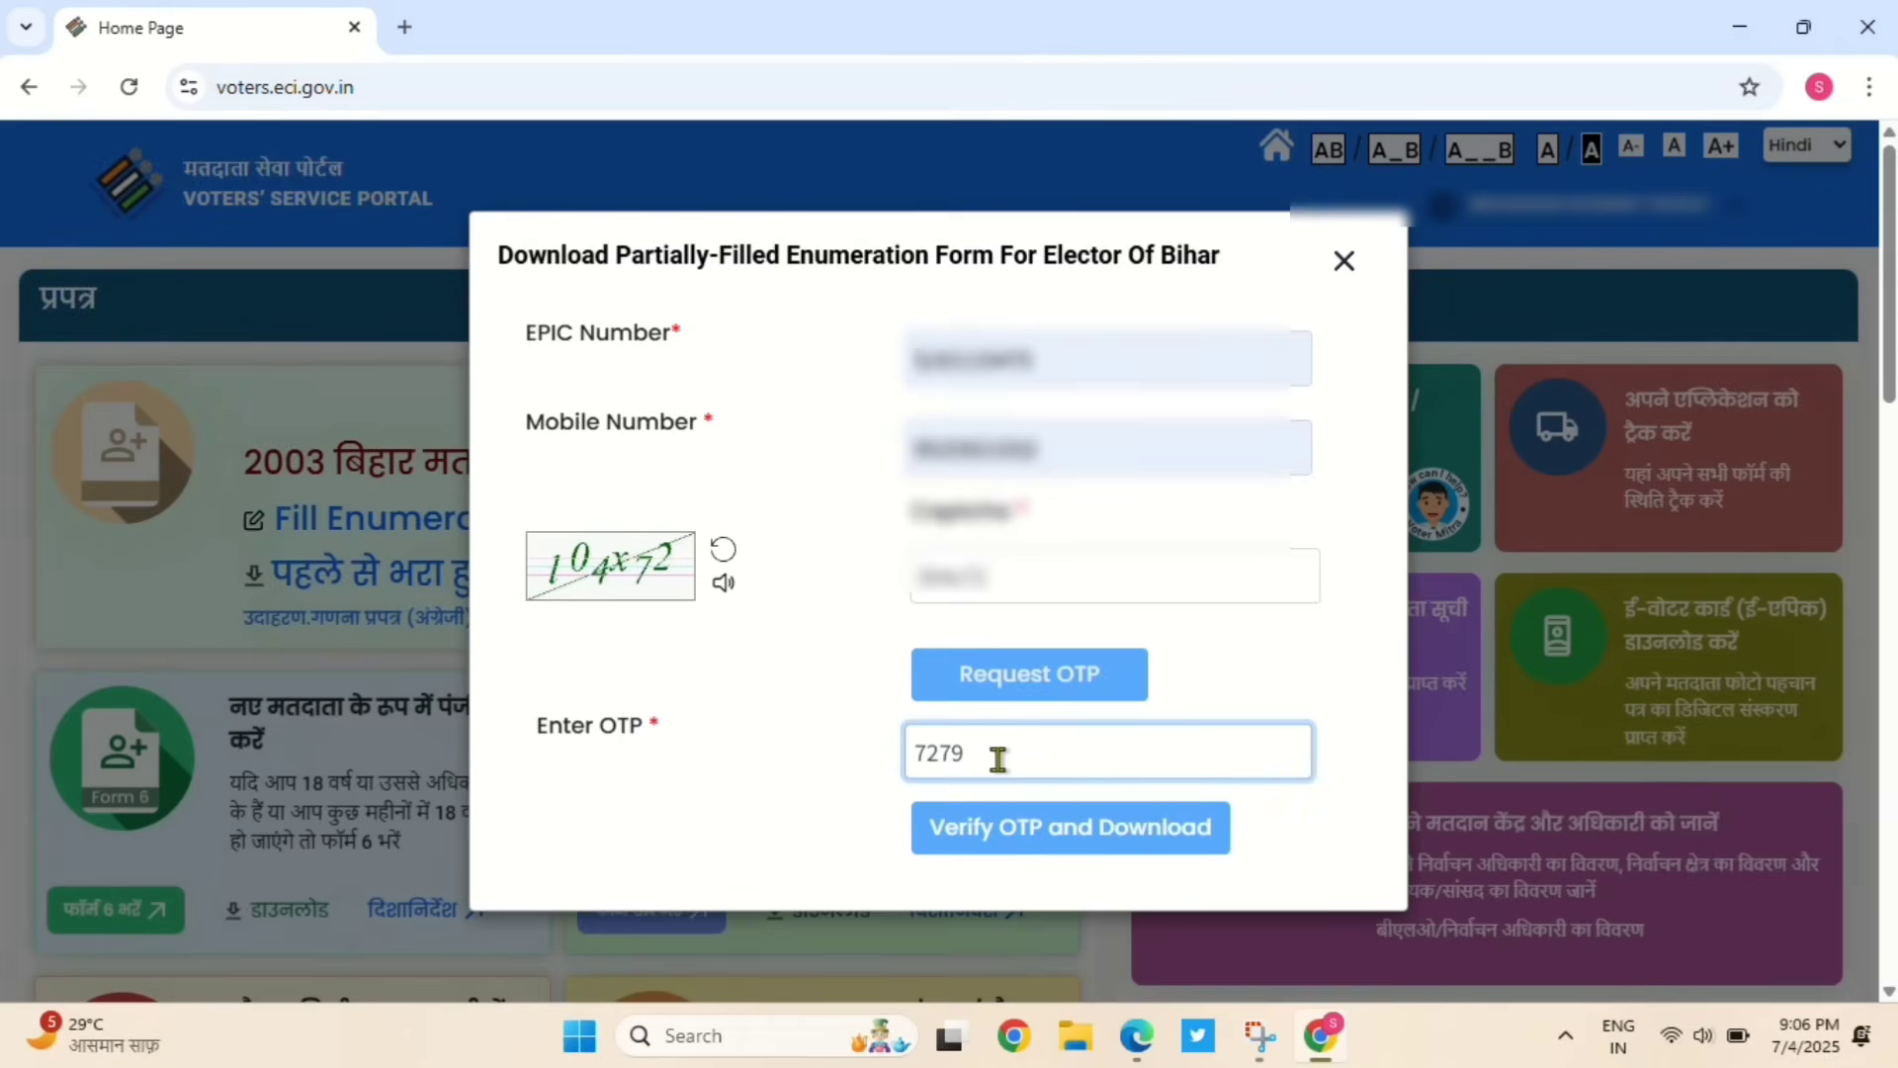
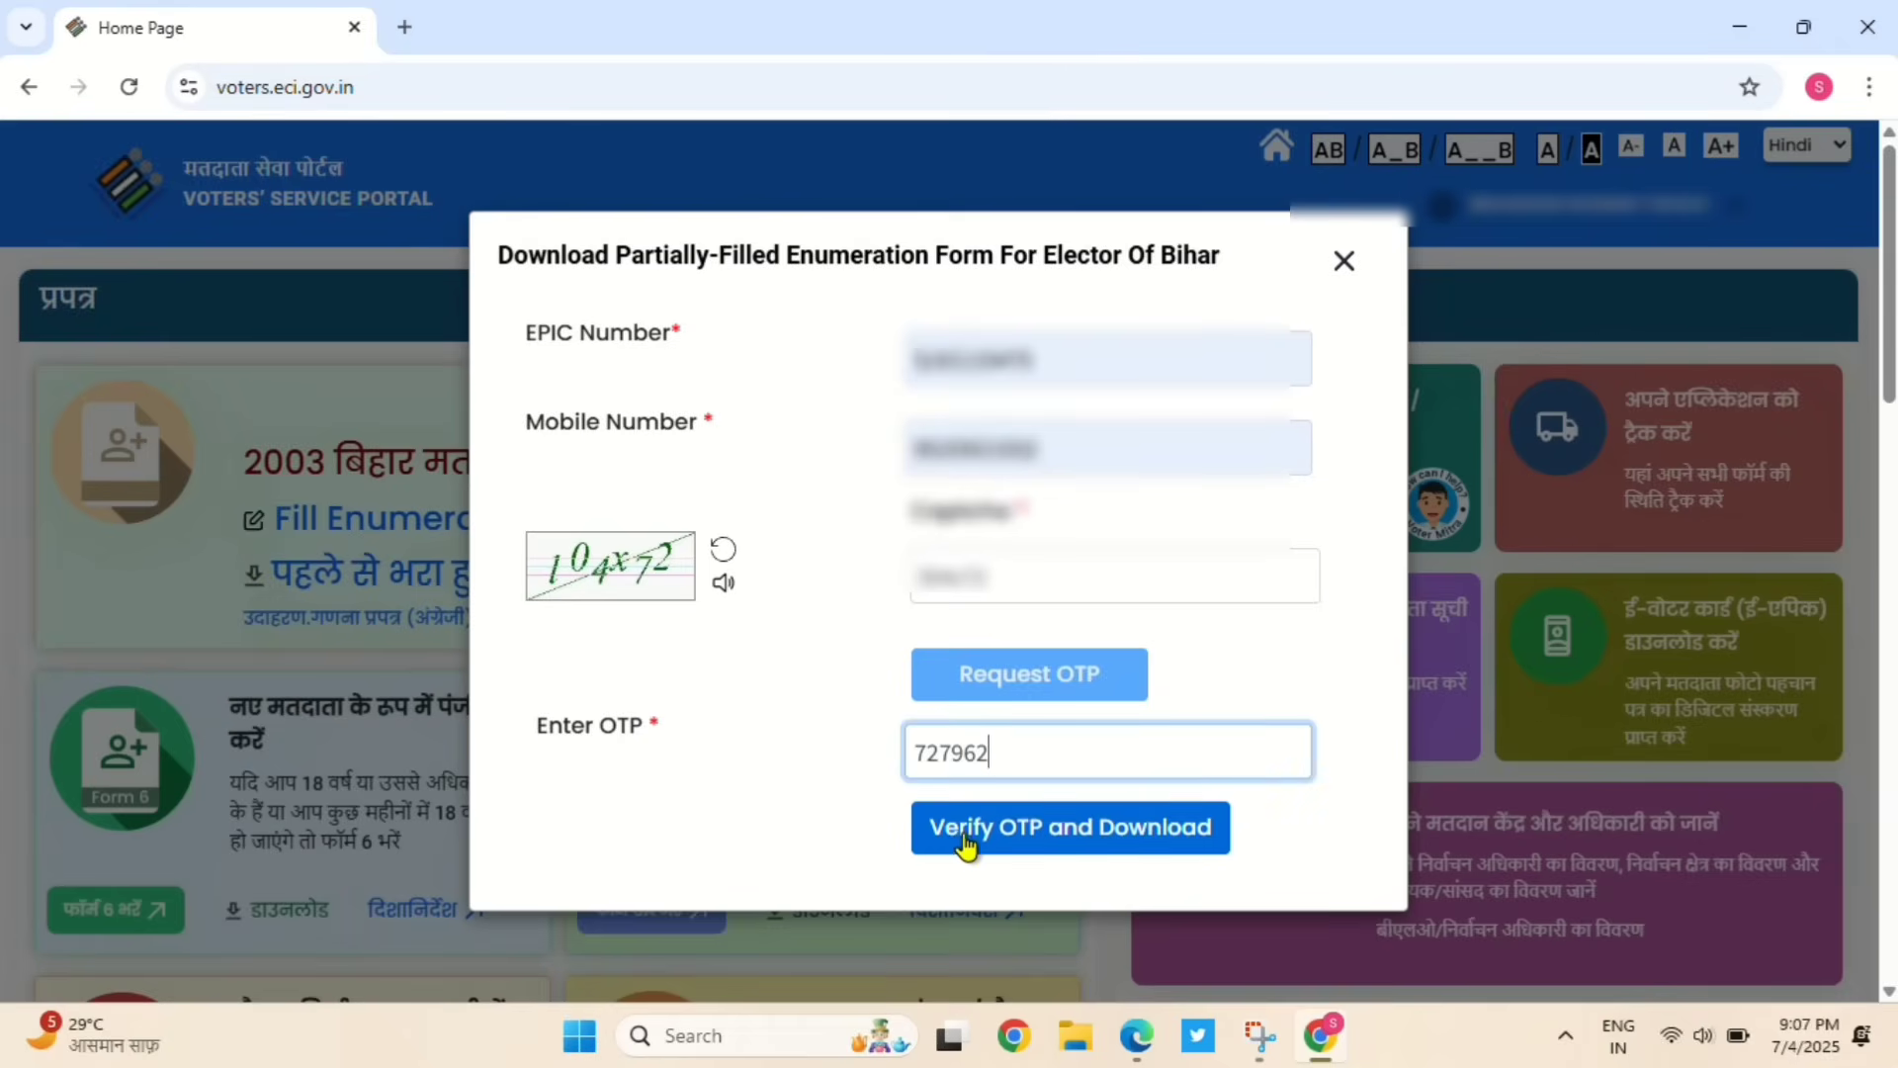
{"action": "left_click", "coordinate": [1033, 839]}
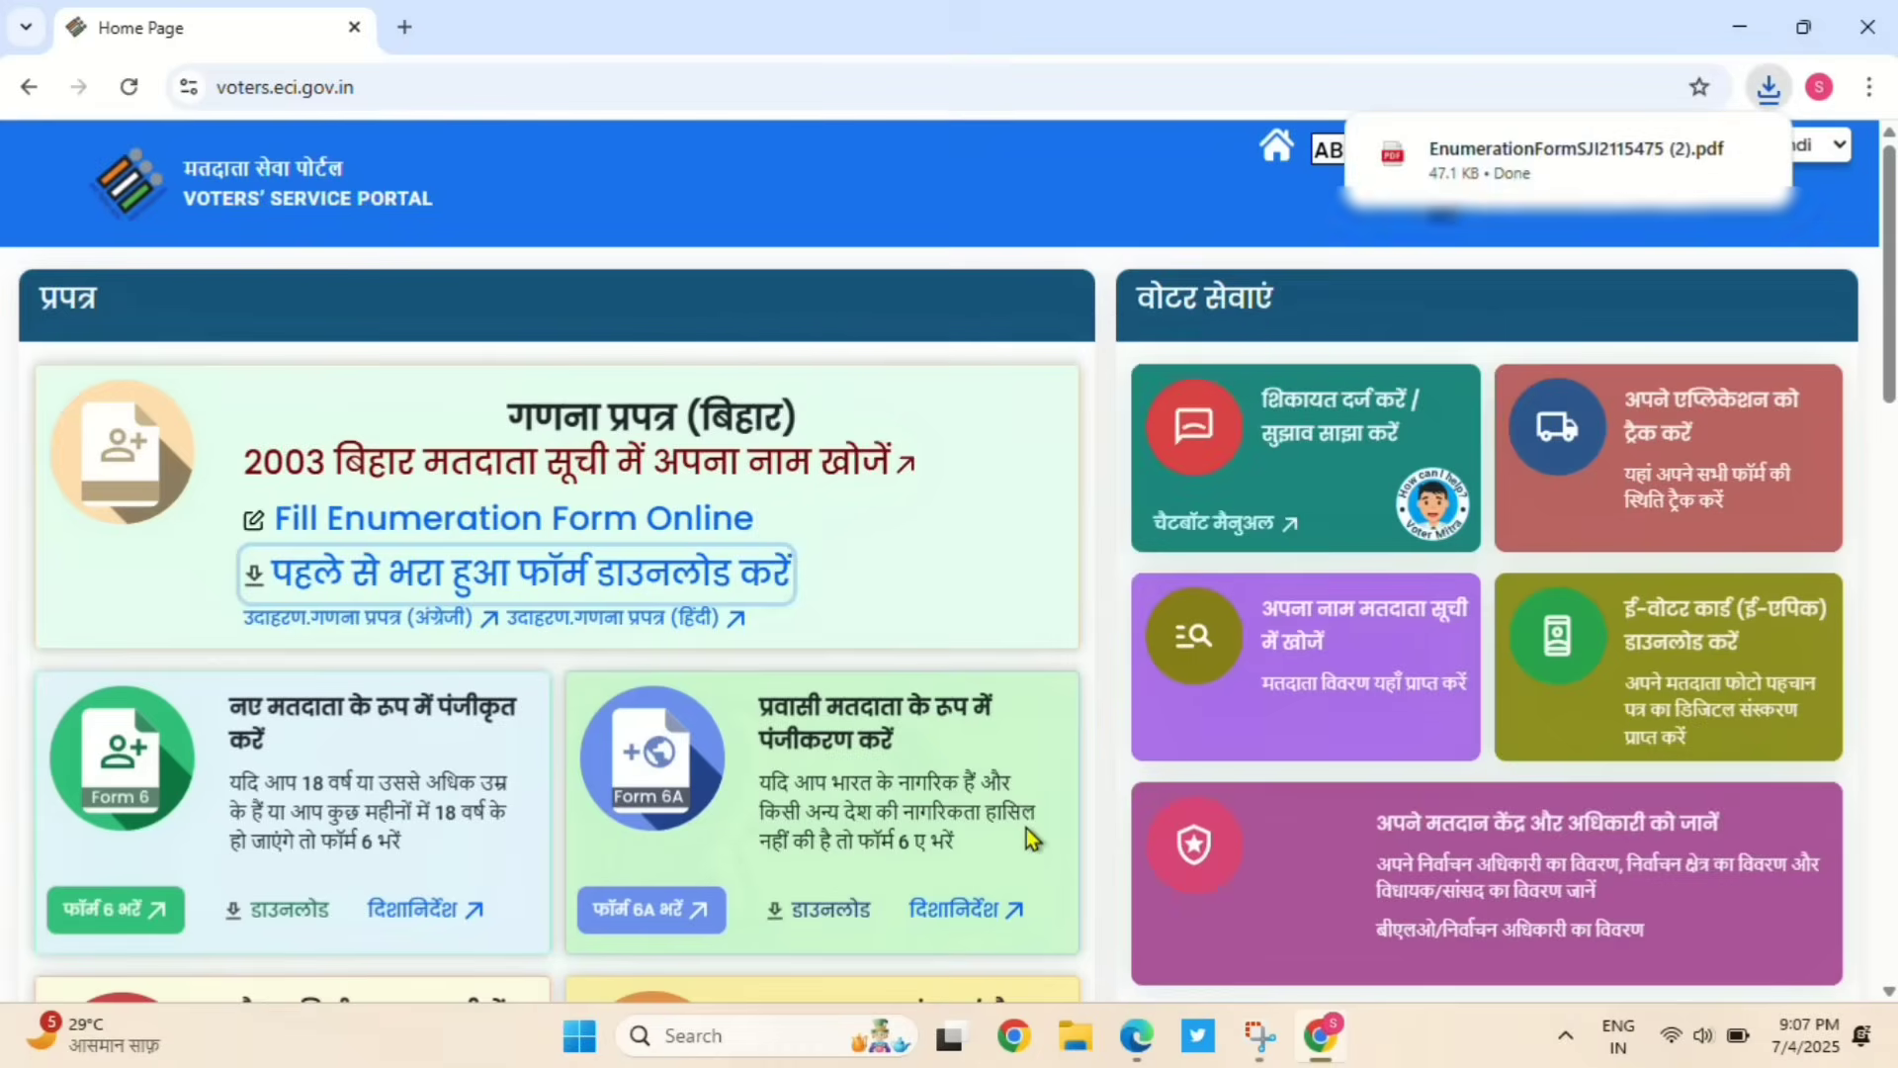
- Read both pages of the downloaded enumeration form PDF, then return to the portal Home Page
{"action": "left_click", "coordinate": [1504, 169]}
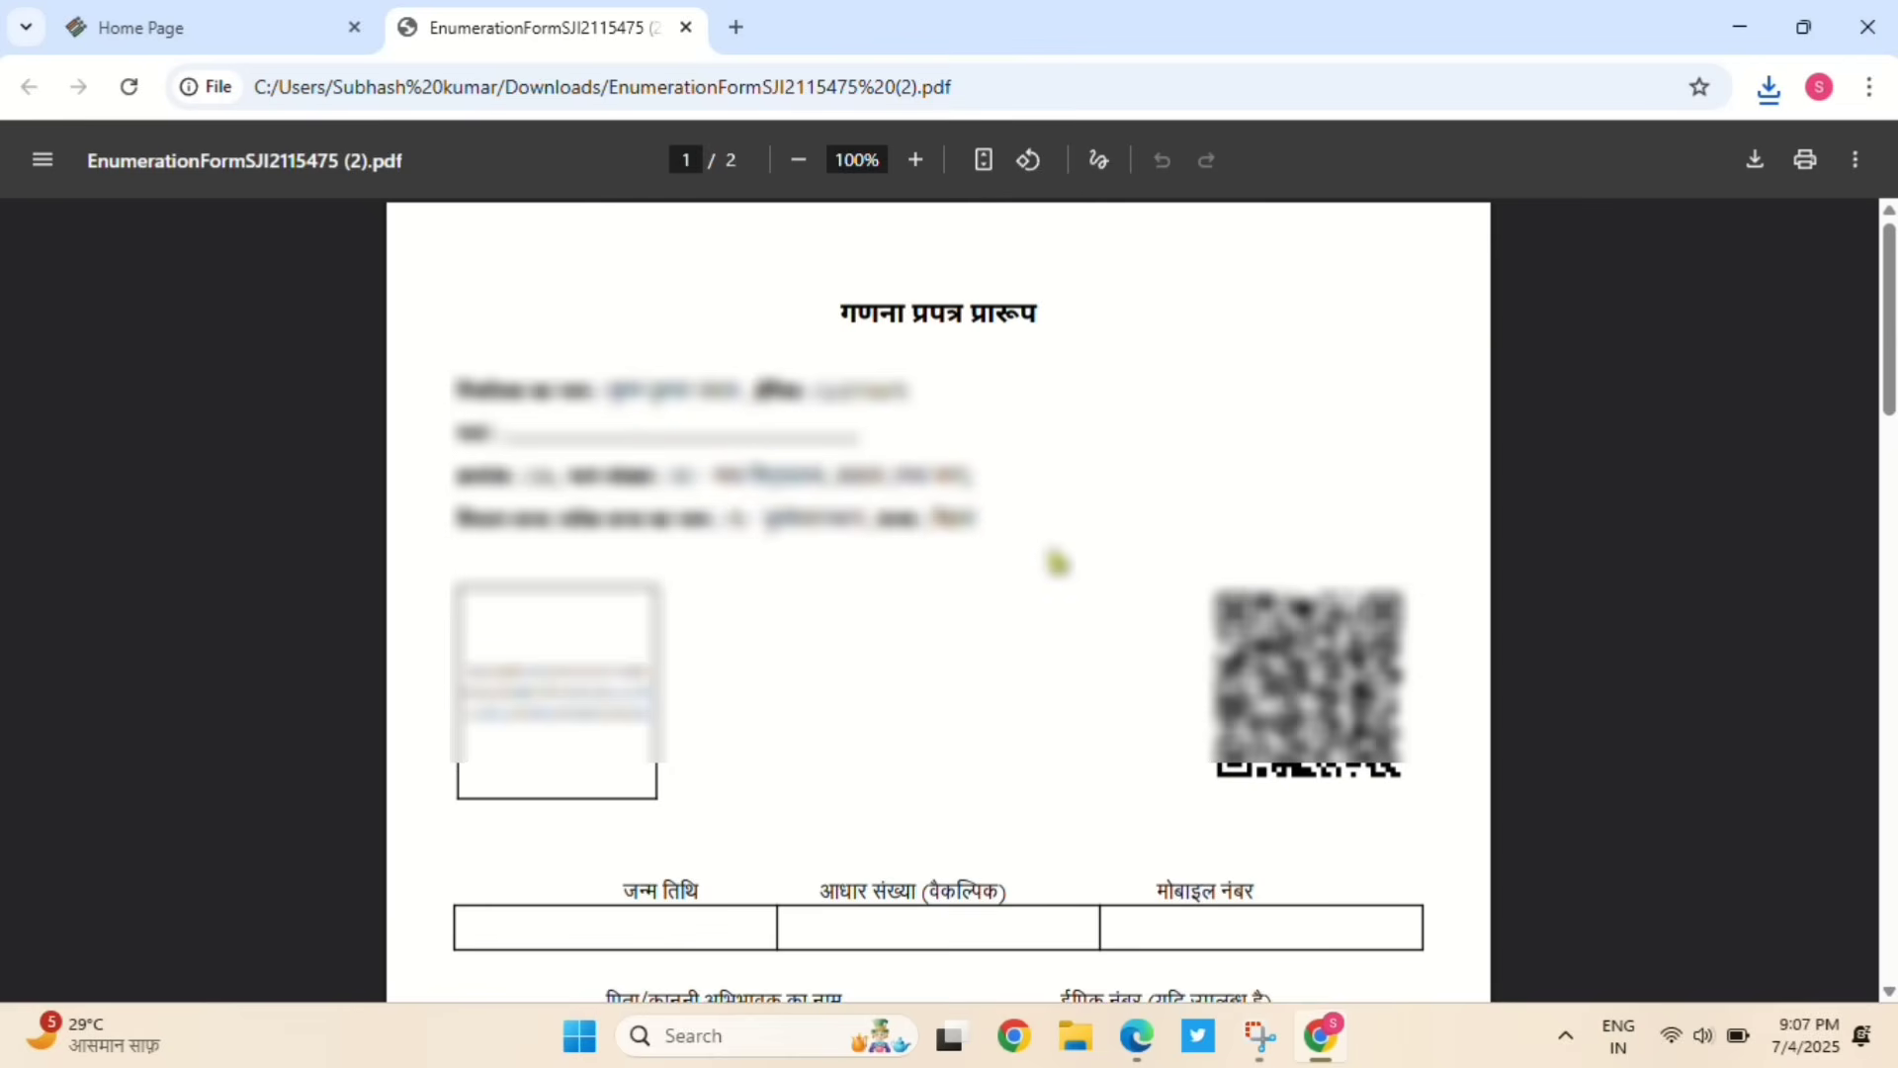
{"action": "scroll", "coordinate": [1056, 559], "scroll_direction": "down", "scroll_amount": 3}
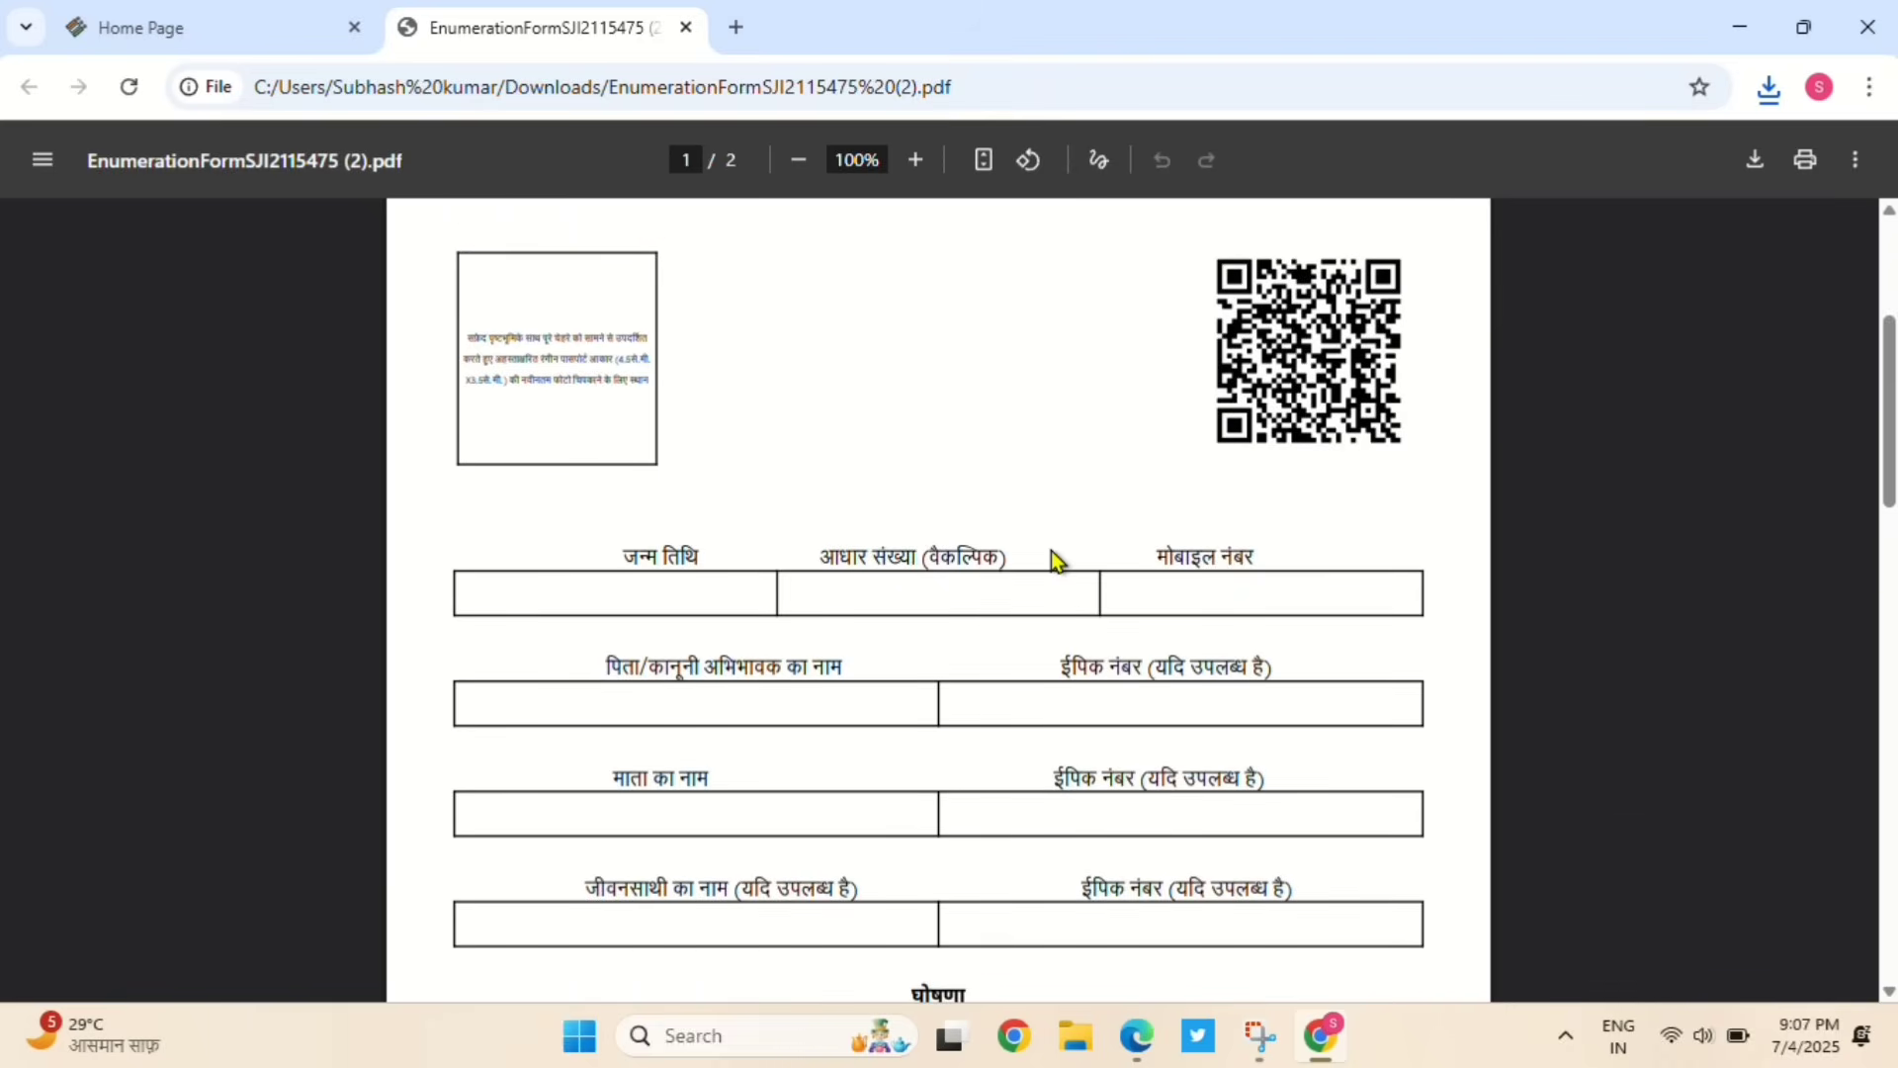
{"action": "scroll", "coordinate": [1052, 552], "scroll_direction": "down", "scroll_amount": 5}
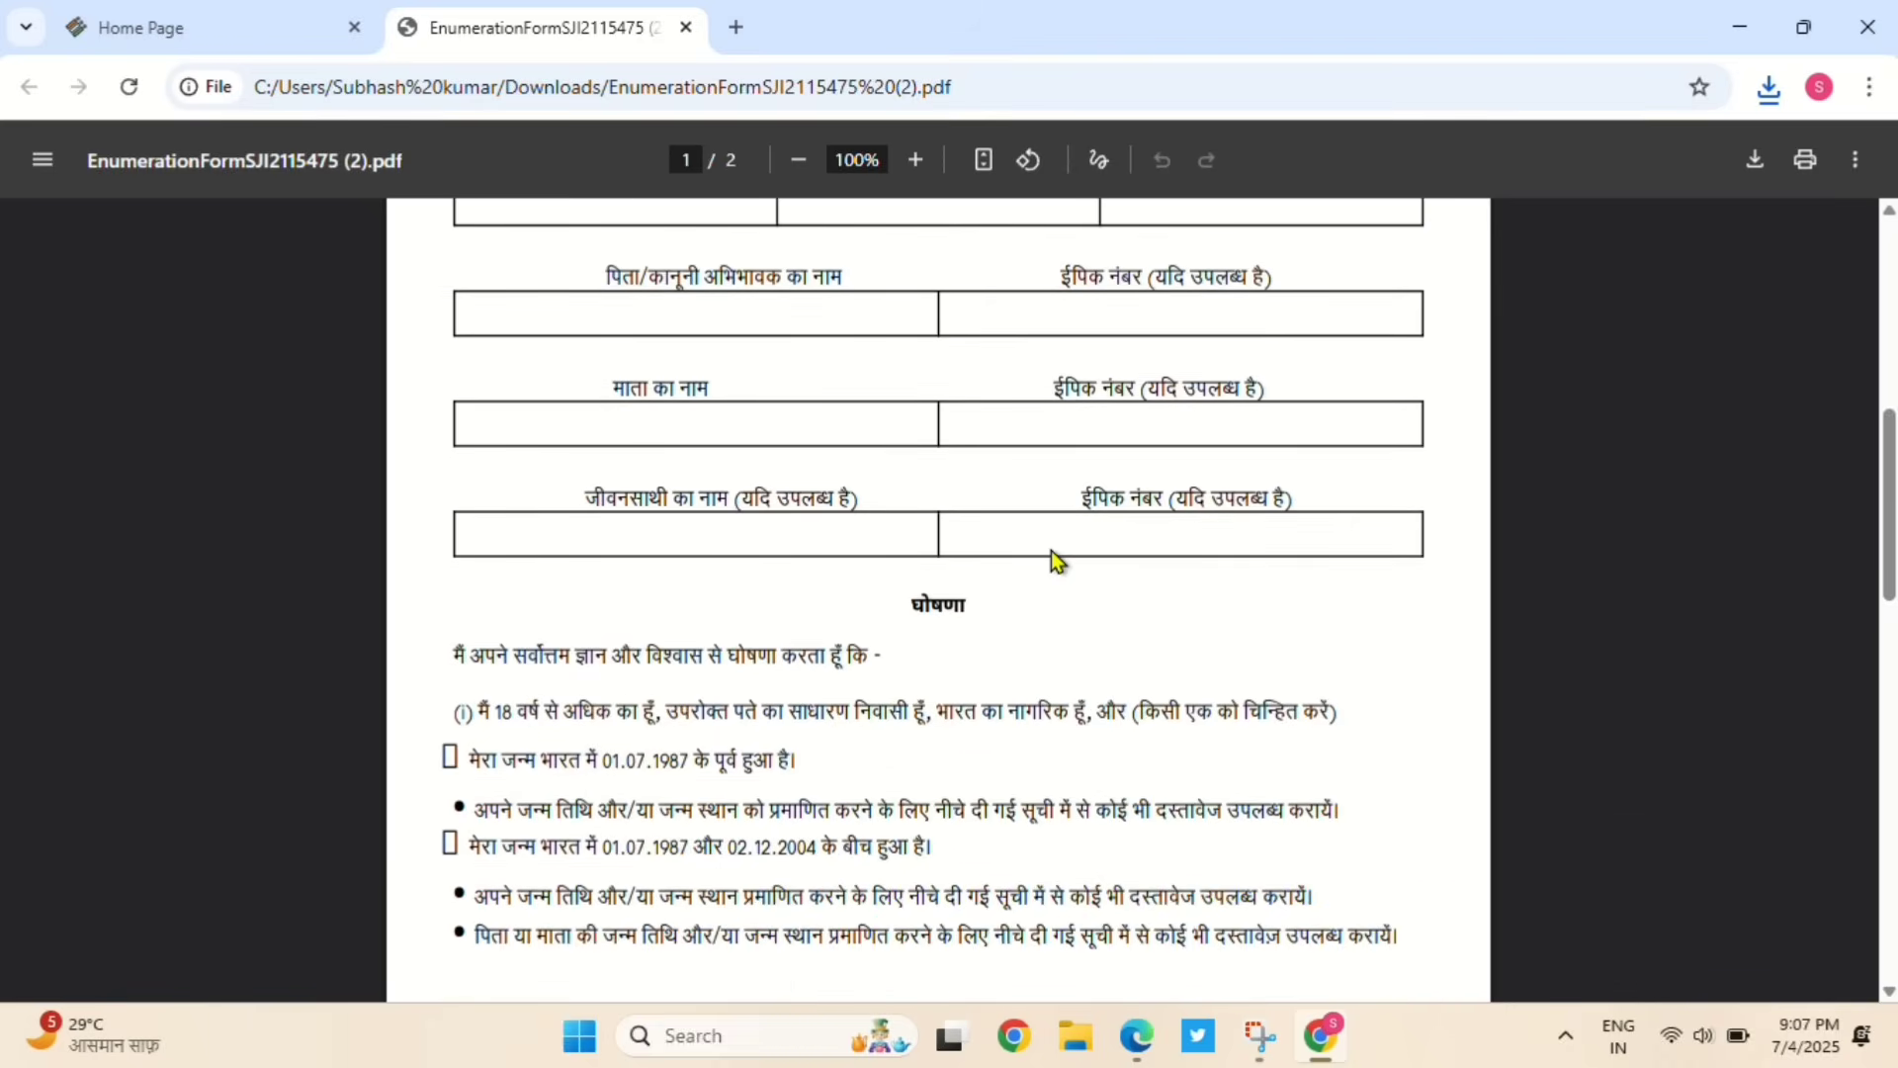
{"action": "scroll", "coordinate": [1053, 554], "scroll_direction": "down", "scroll_amount": 4}
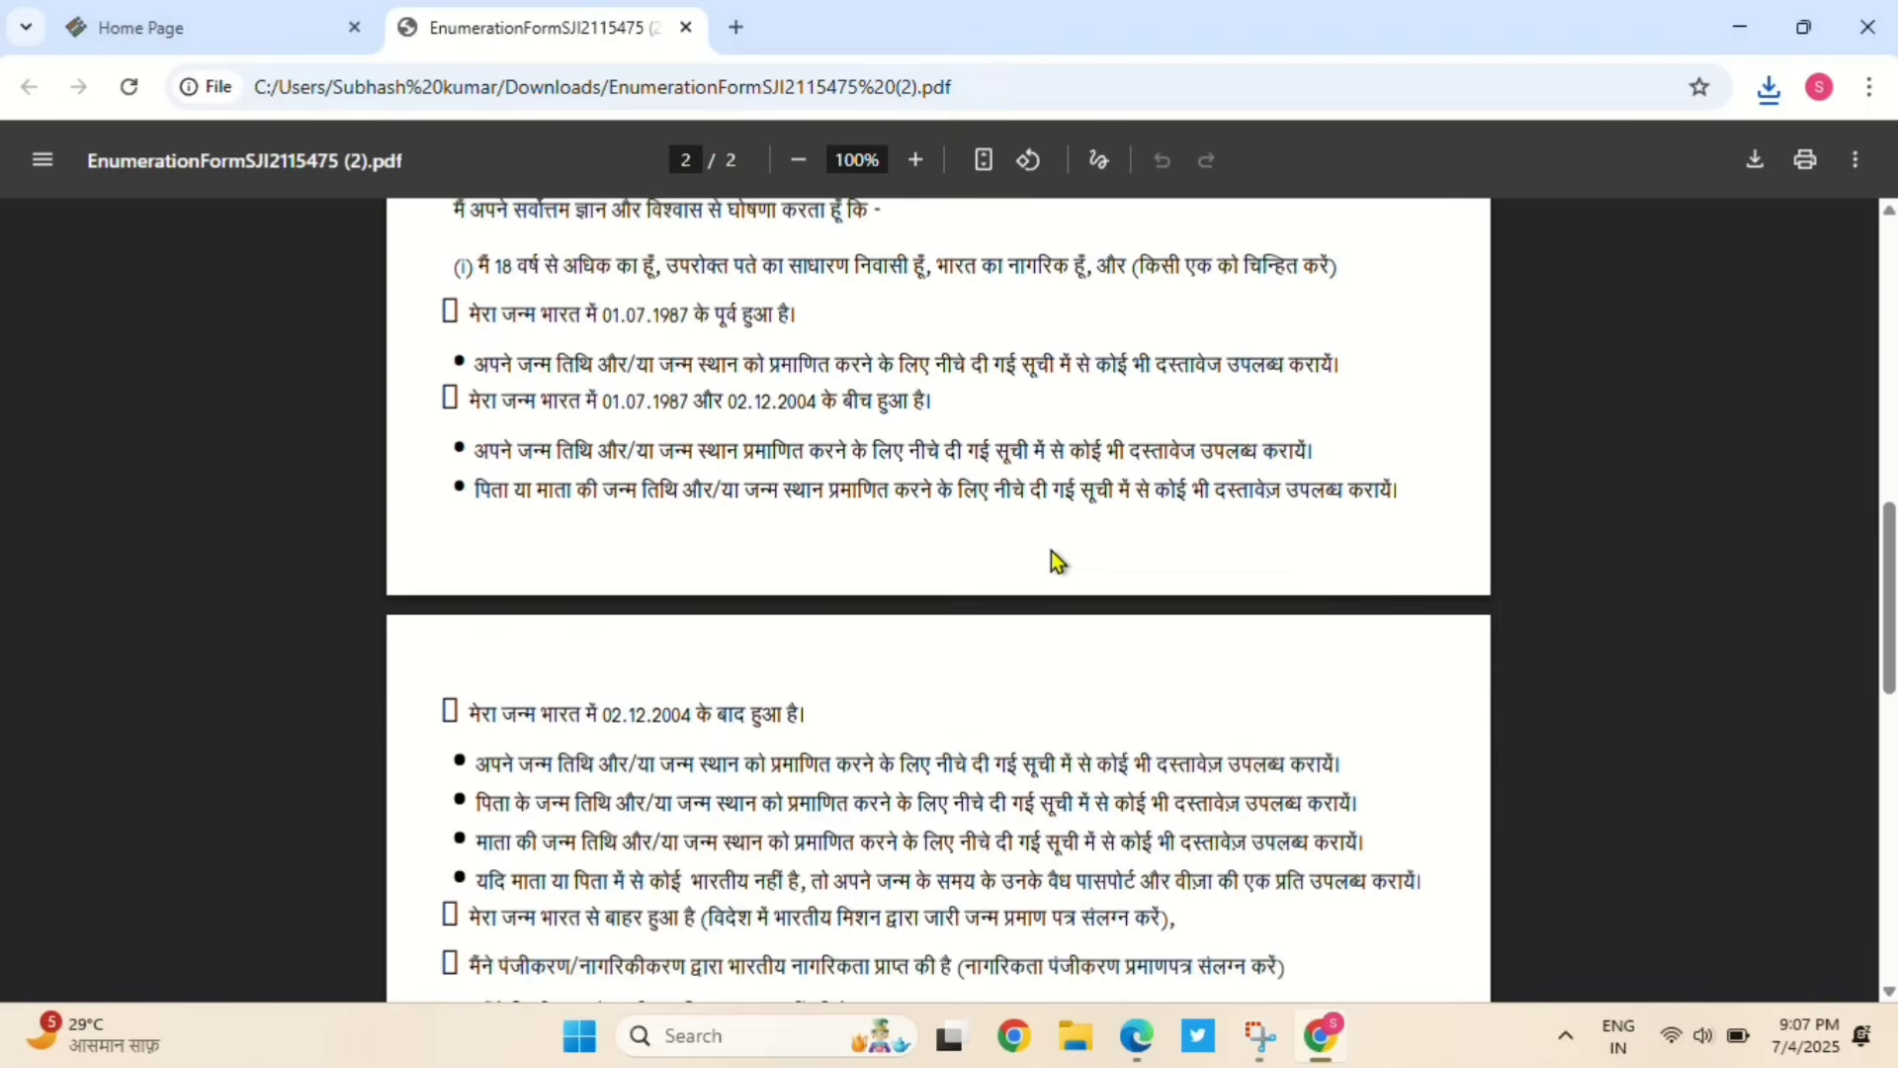
{"action": "scroll", "coordinate": [1052, 559], "scroll_direction": "down", "scroll_amount": 5}
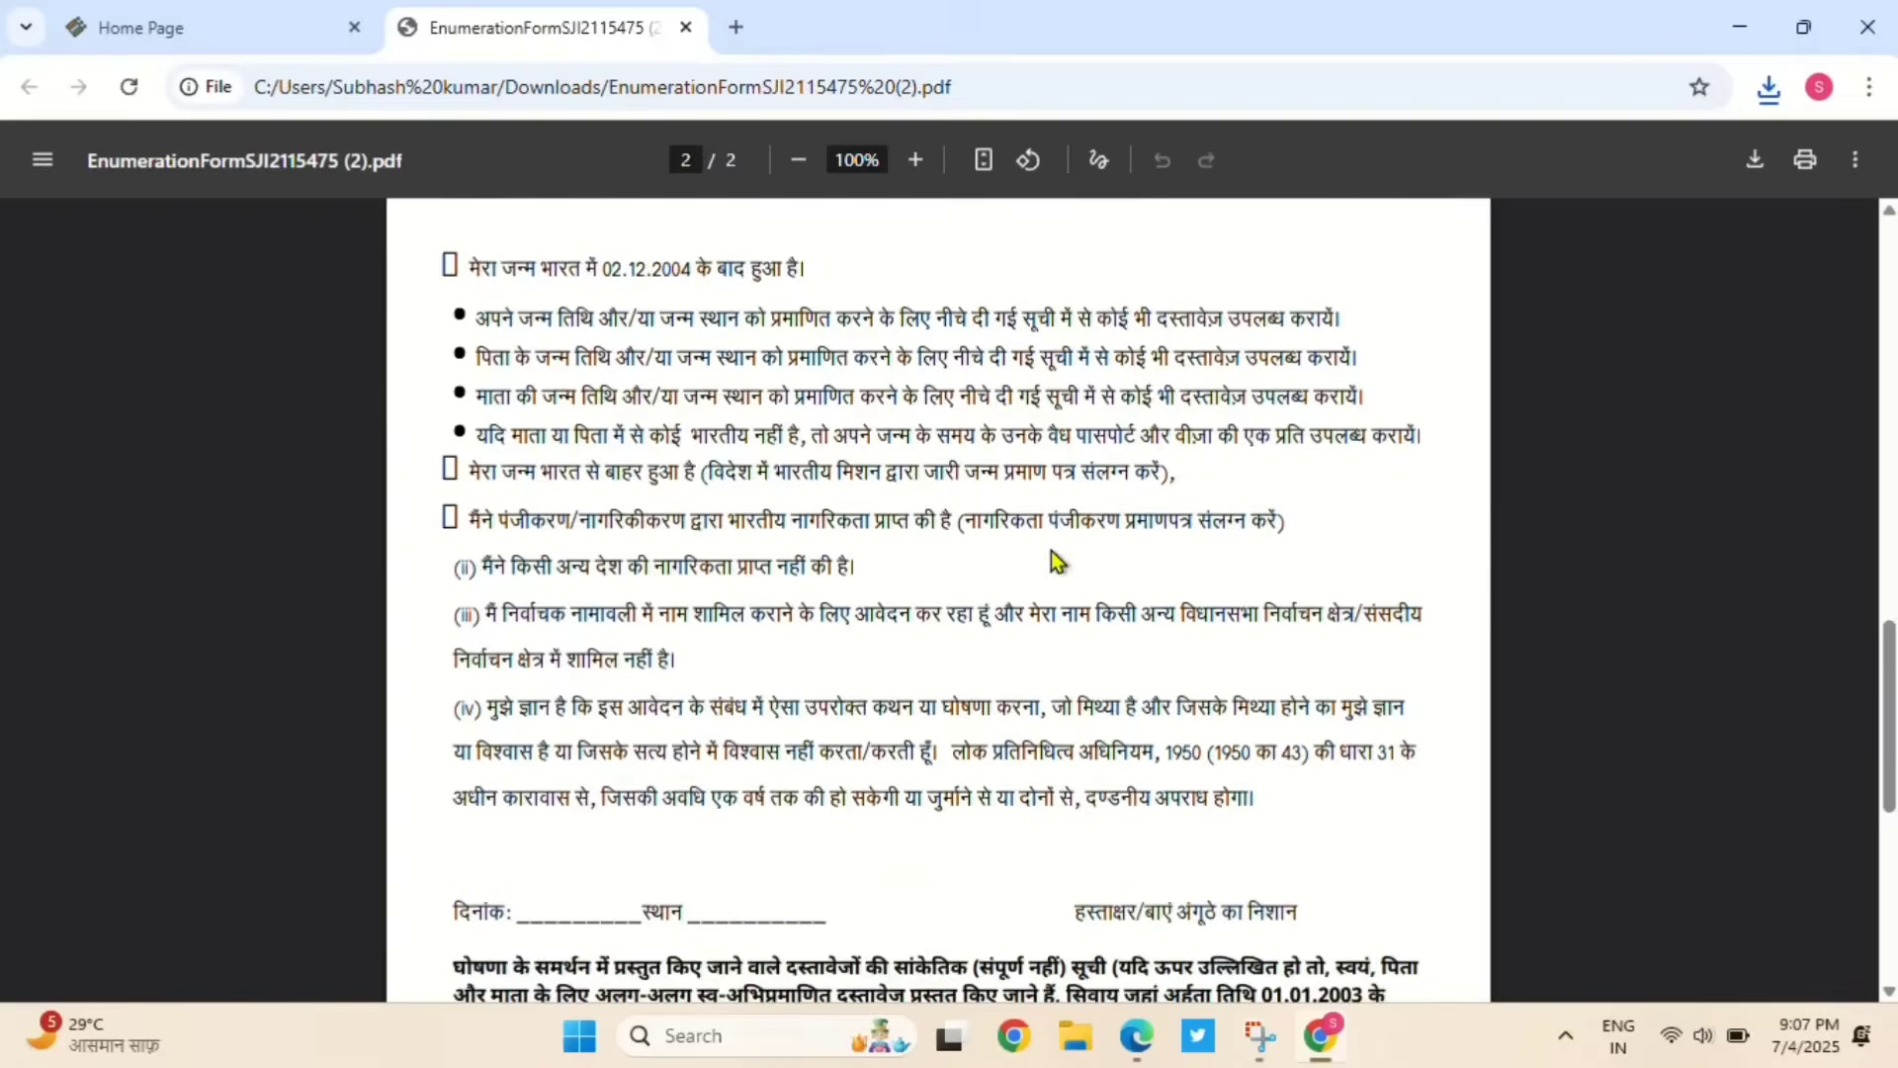
{"action": "scroll", "coordinate": [1052, 562], "scroll_direction": "down", "scroll_amount": 1}
{"action": "scroll", "coordinate": [1054, 556], "scroll_direction": "down", "scroll_amount": 5}
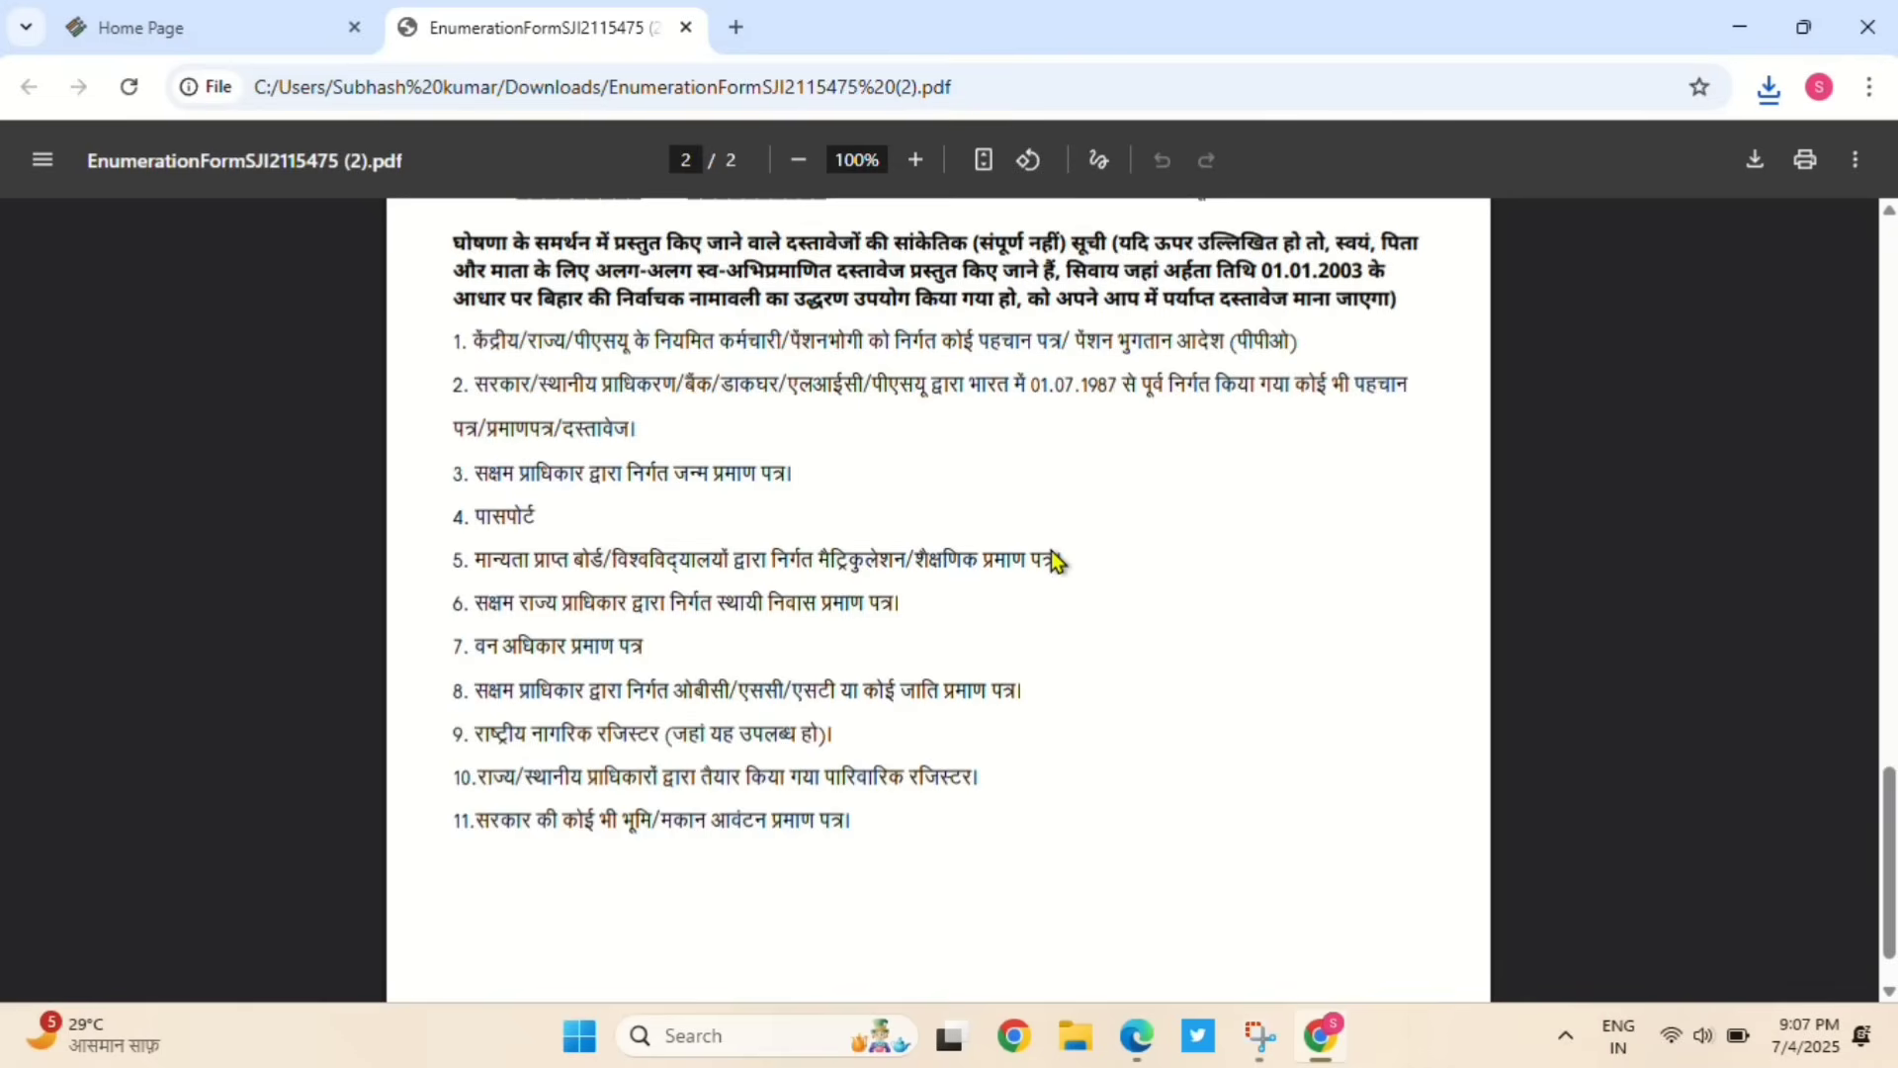
{"action": "scroll", "coordinate": [1056, 559], "scroll_direction": "up", "scroll_amount": 5}
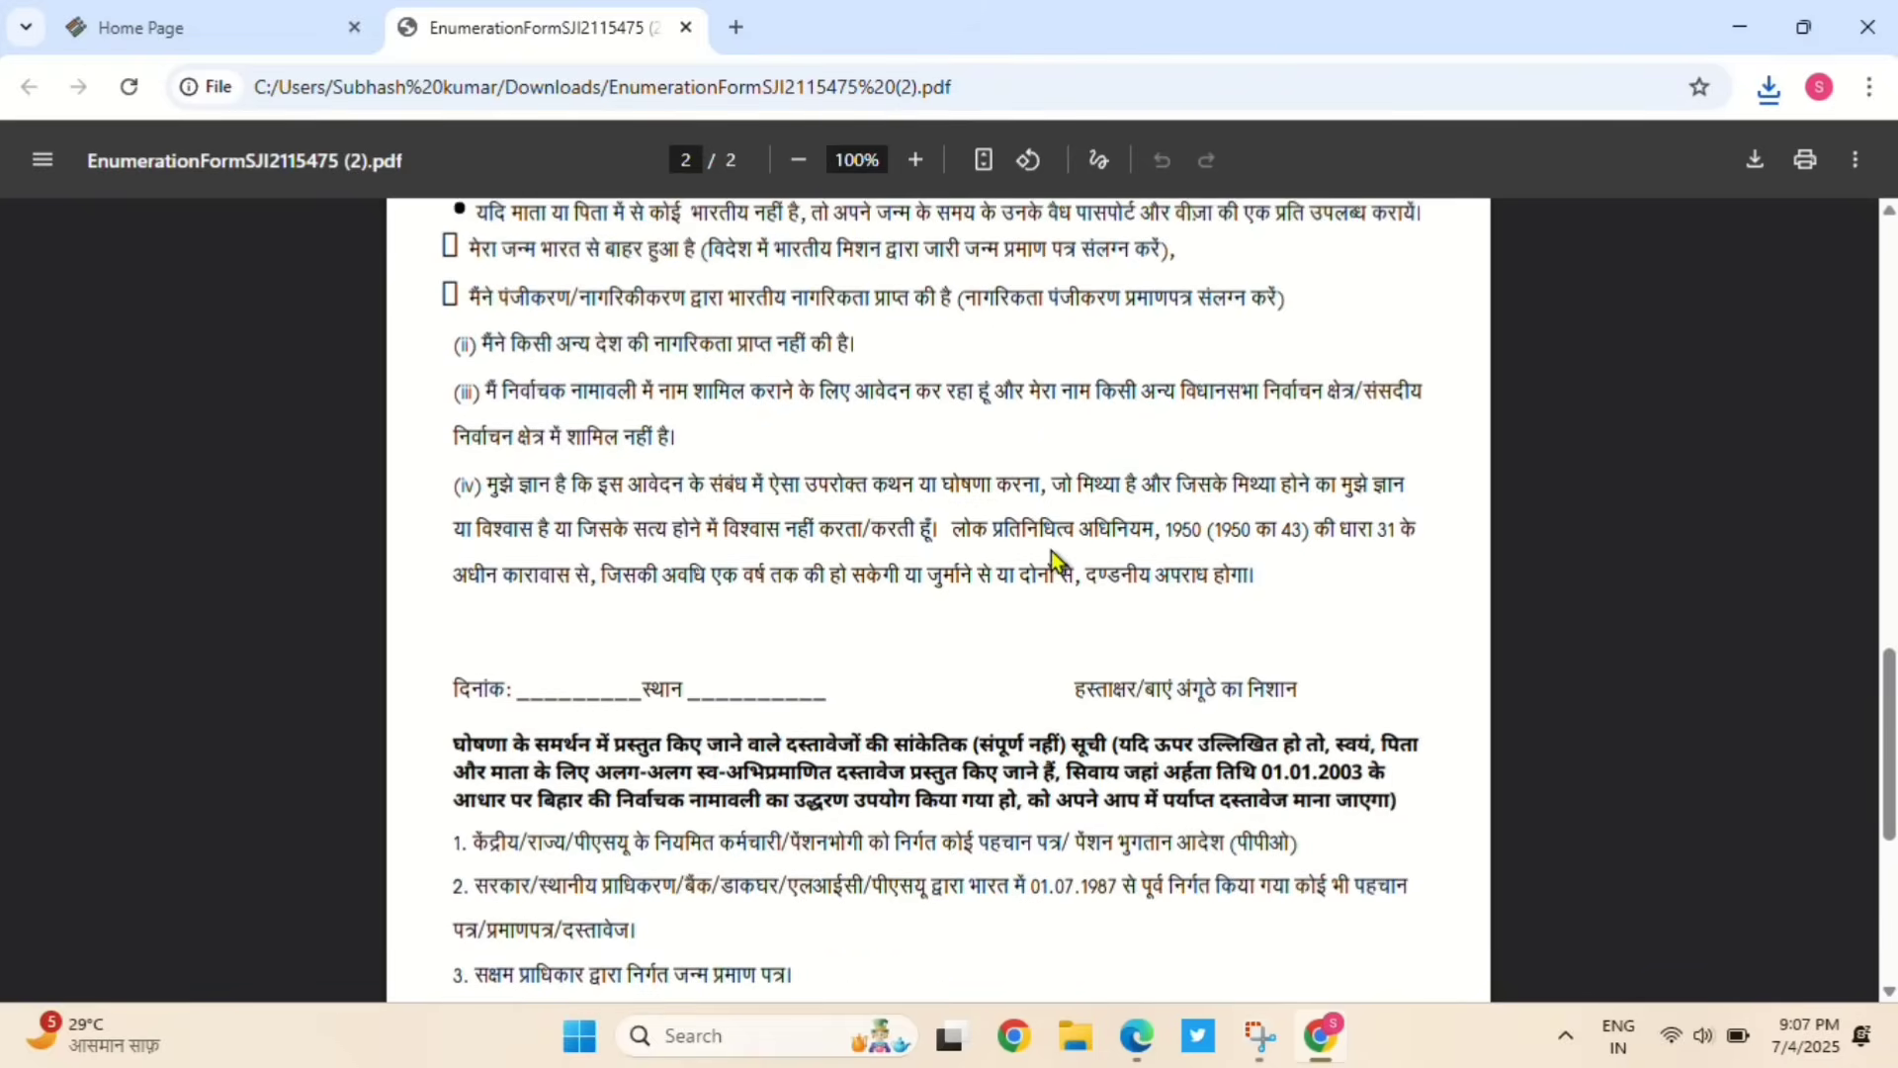
{"action": "scroll", "coordinate": [1054, 560], "scroll_direction": "up", "scroll_amount": 4}
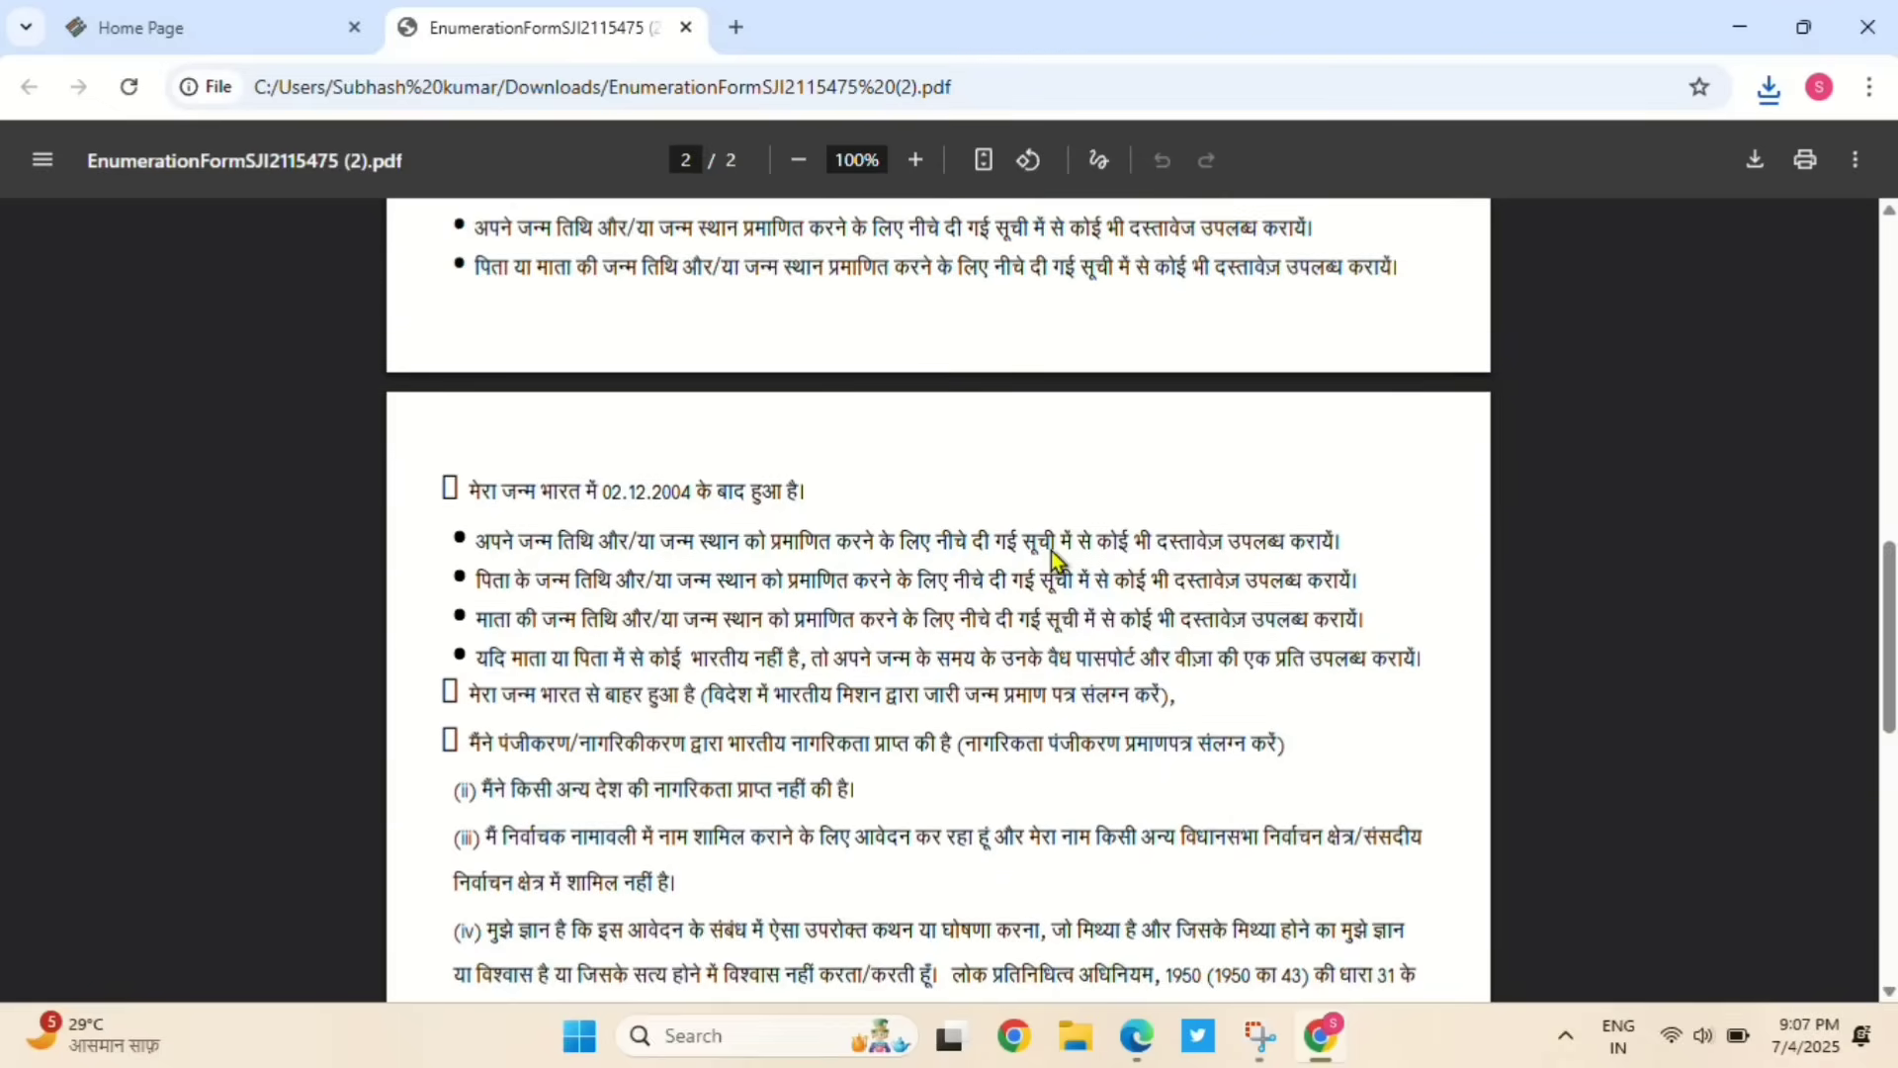
{"action": "scroll", "coordinate": [1052, 557], "scroll_direction": "up", "scroll_amount": 4}
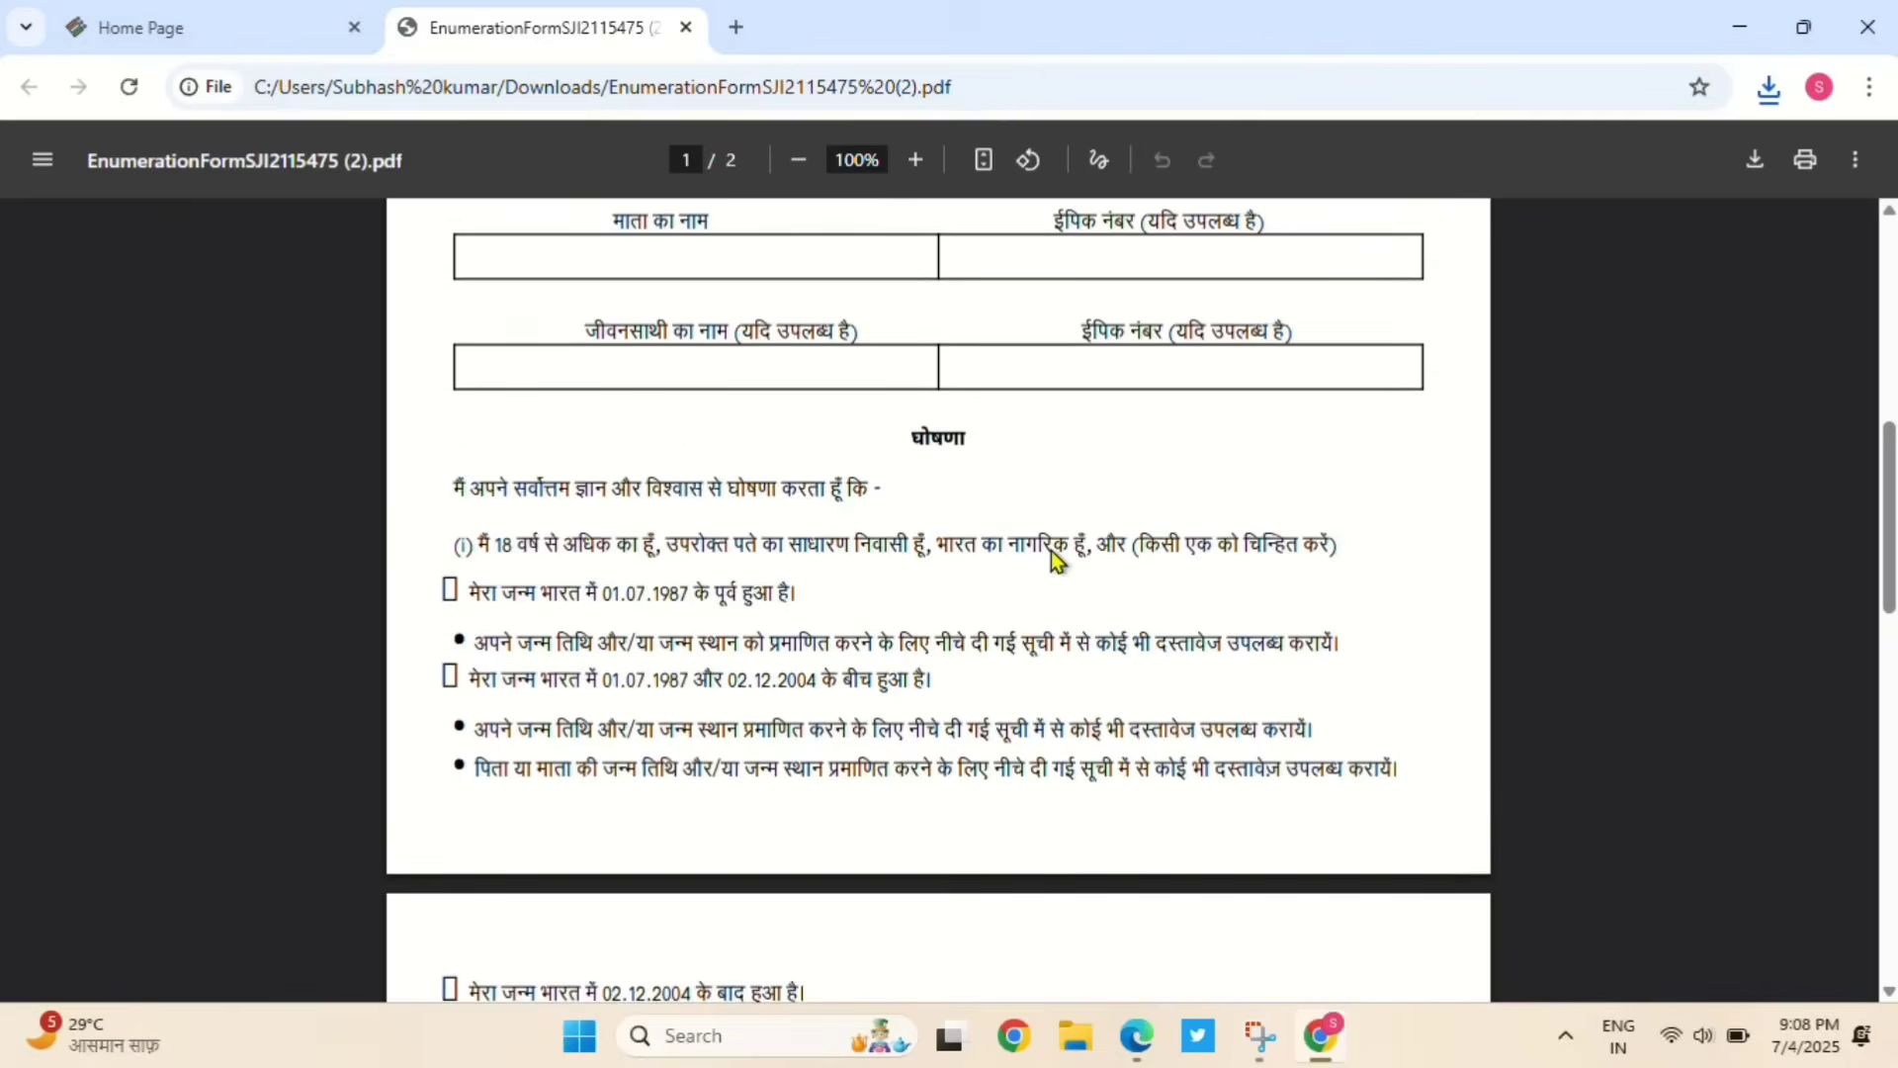
{"action": "scroll", "coordinate": [1052, 550], "scroll_direction": "up", "scroll_amount": 4}
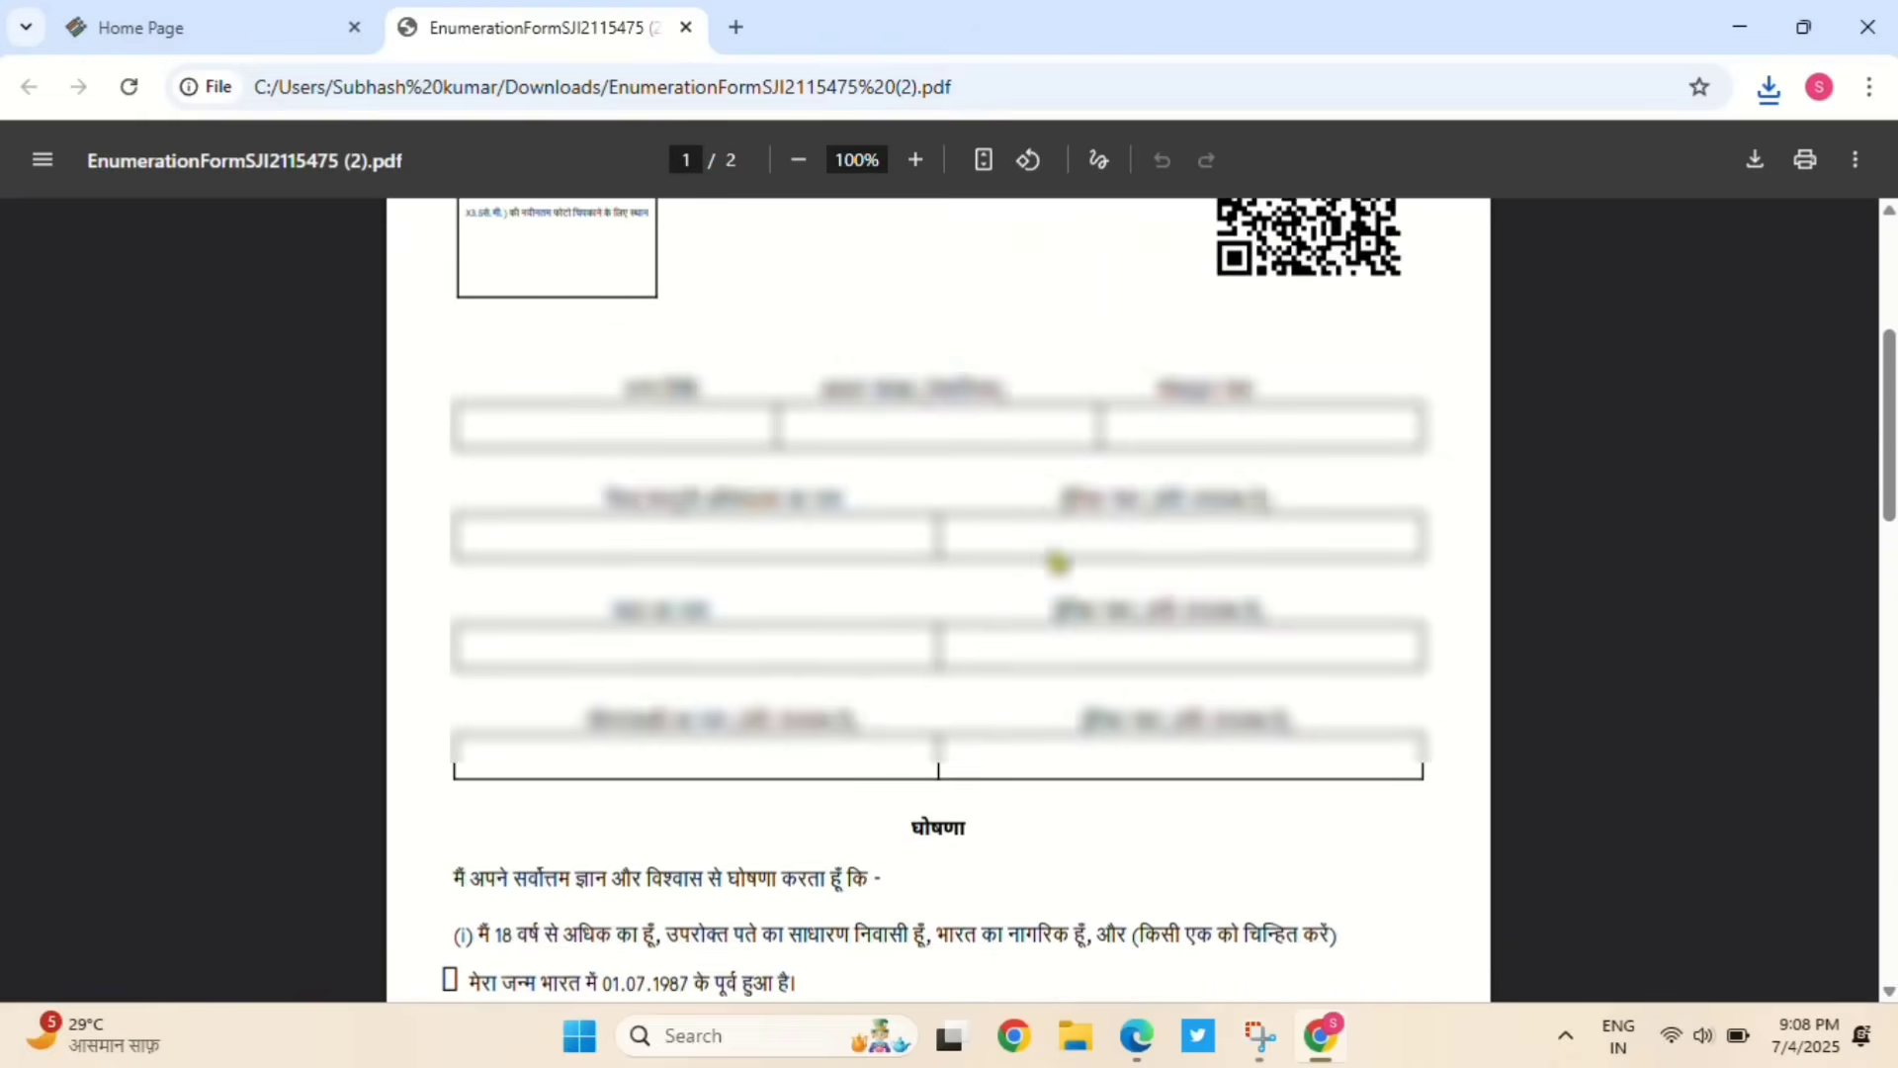
{"action": "scroll", "coordinate": [1058, 560], "scroll_direction": "up", "scroll_amount": 4}
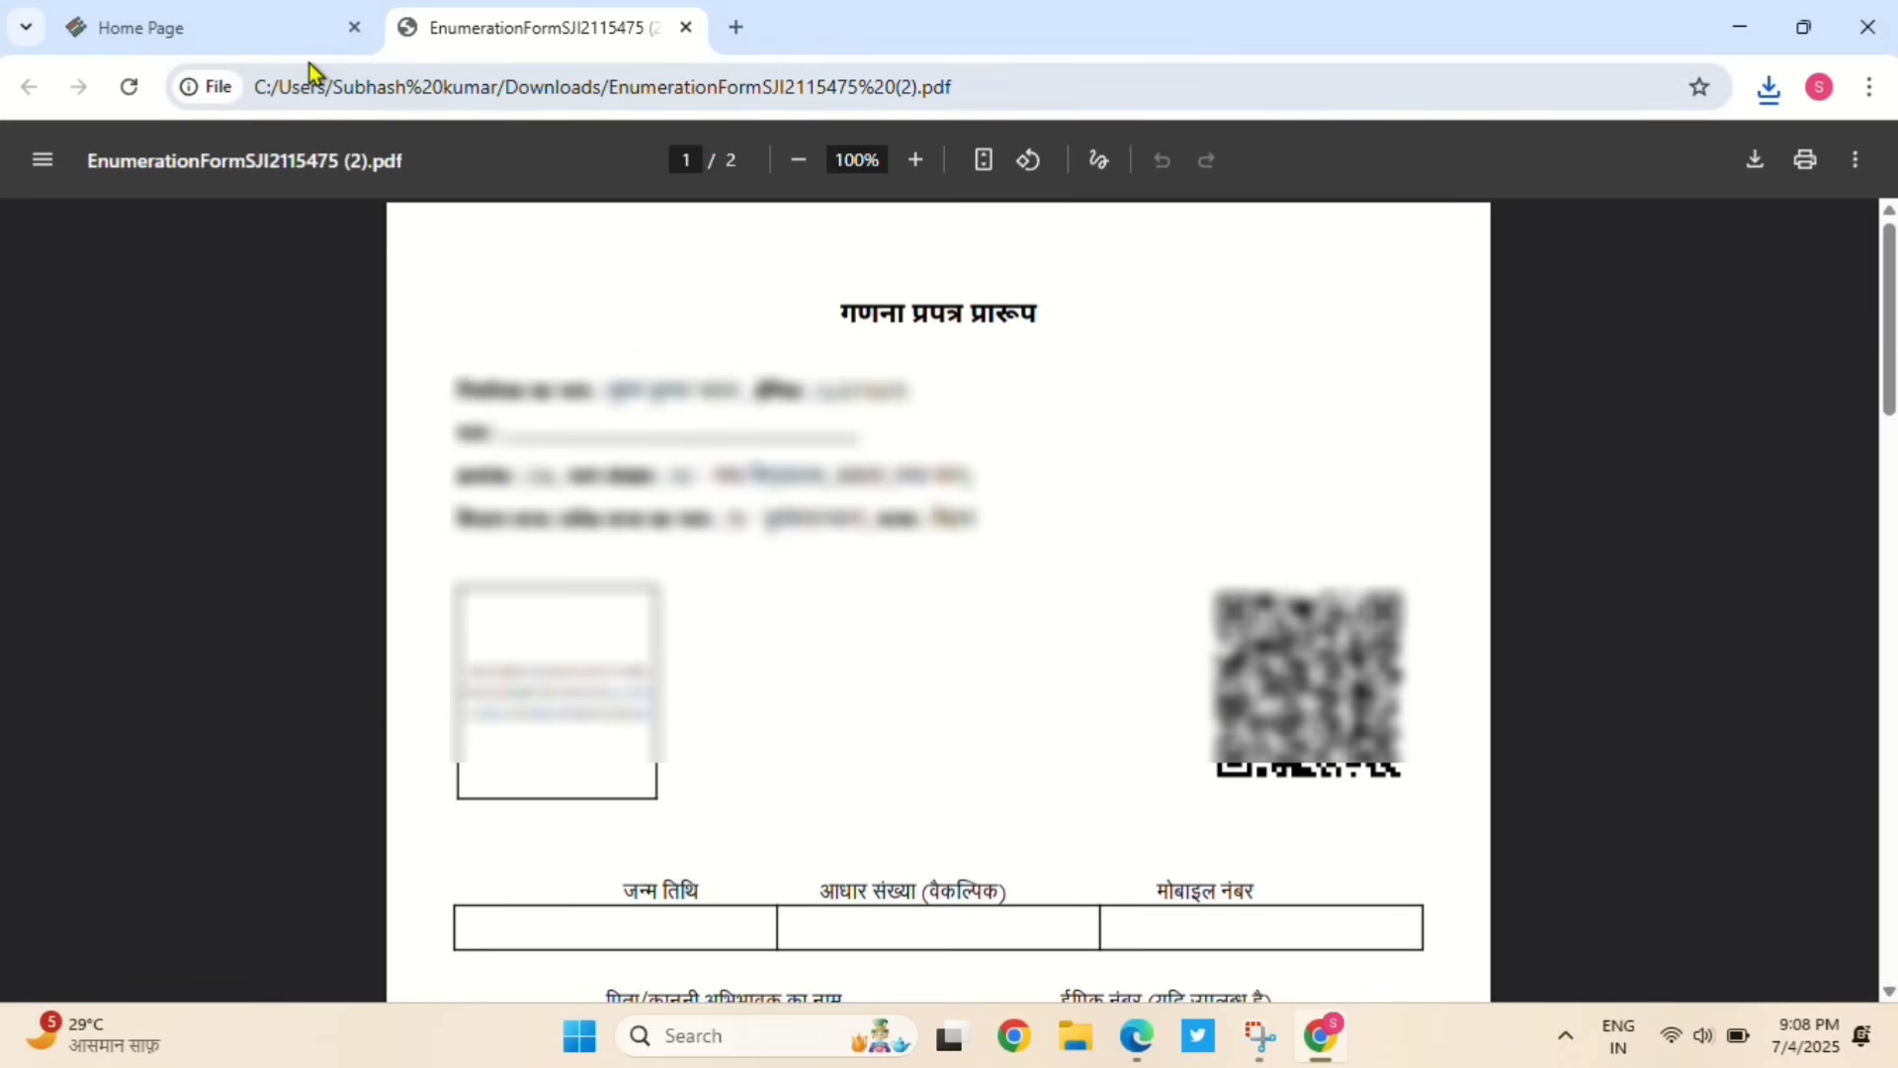
{"action": "left_click", "coordinate": [254, 36]}
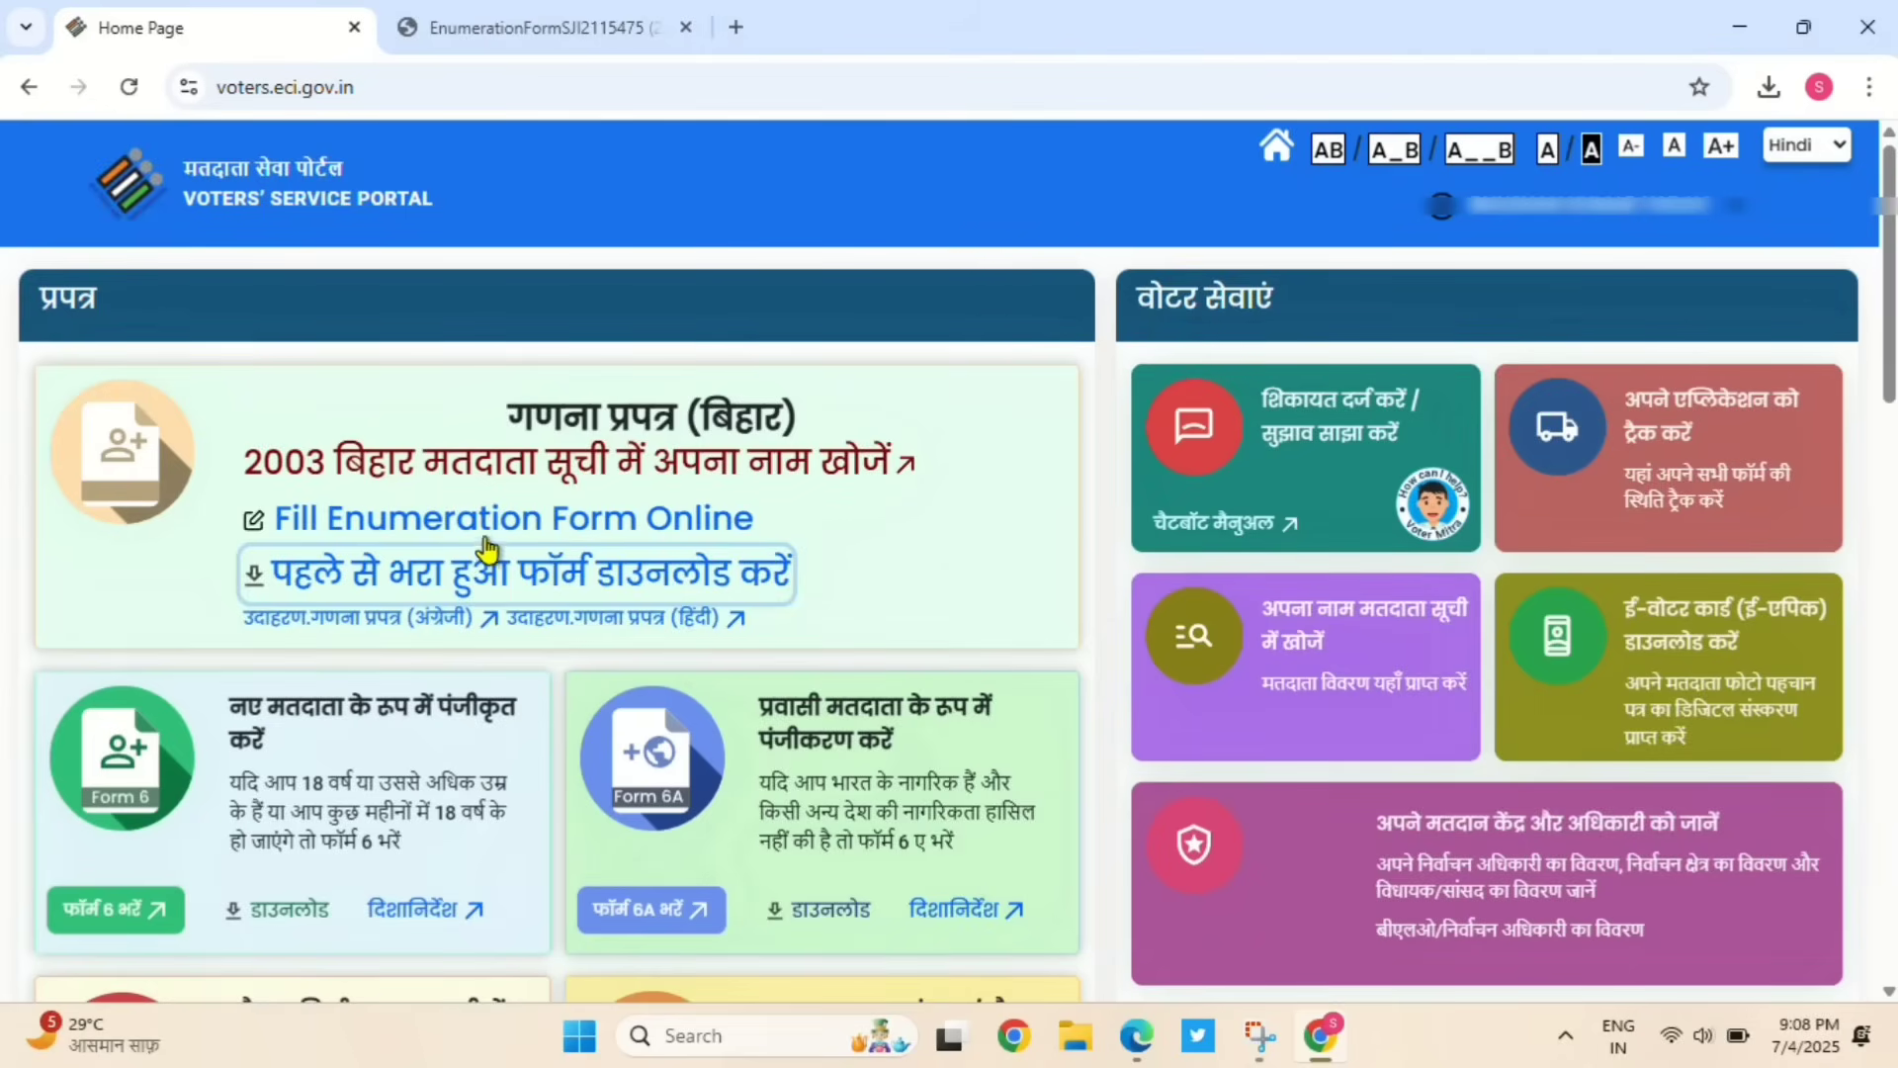
- Log in to Fill Enumeration Form Online using the mobile number, captcha and login OTP
{"action": "left_click", "coordinate": [482, 534]}
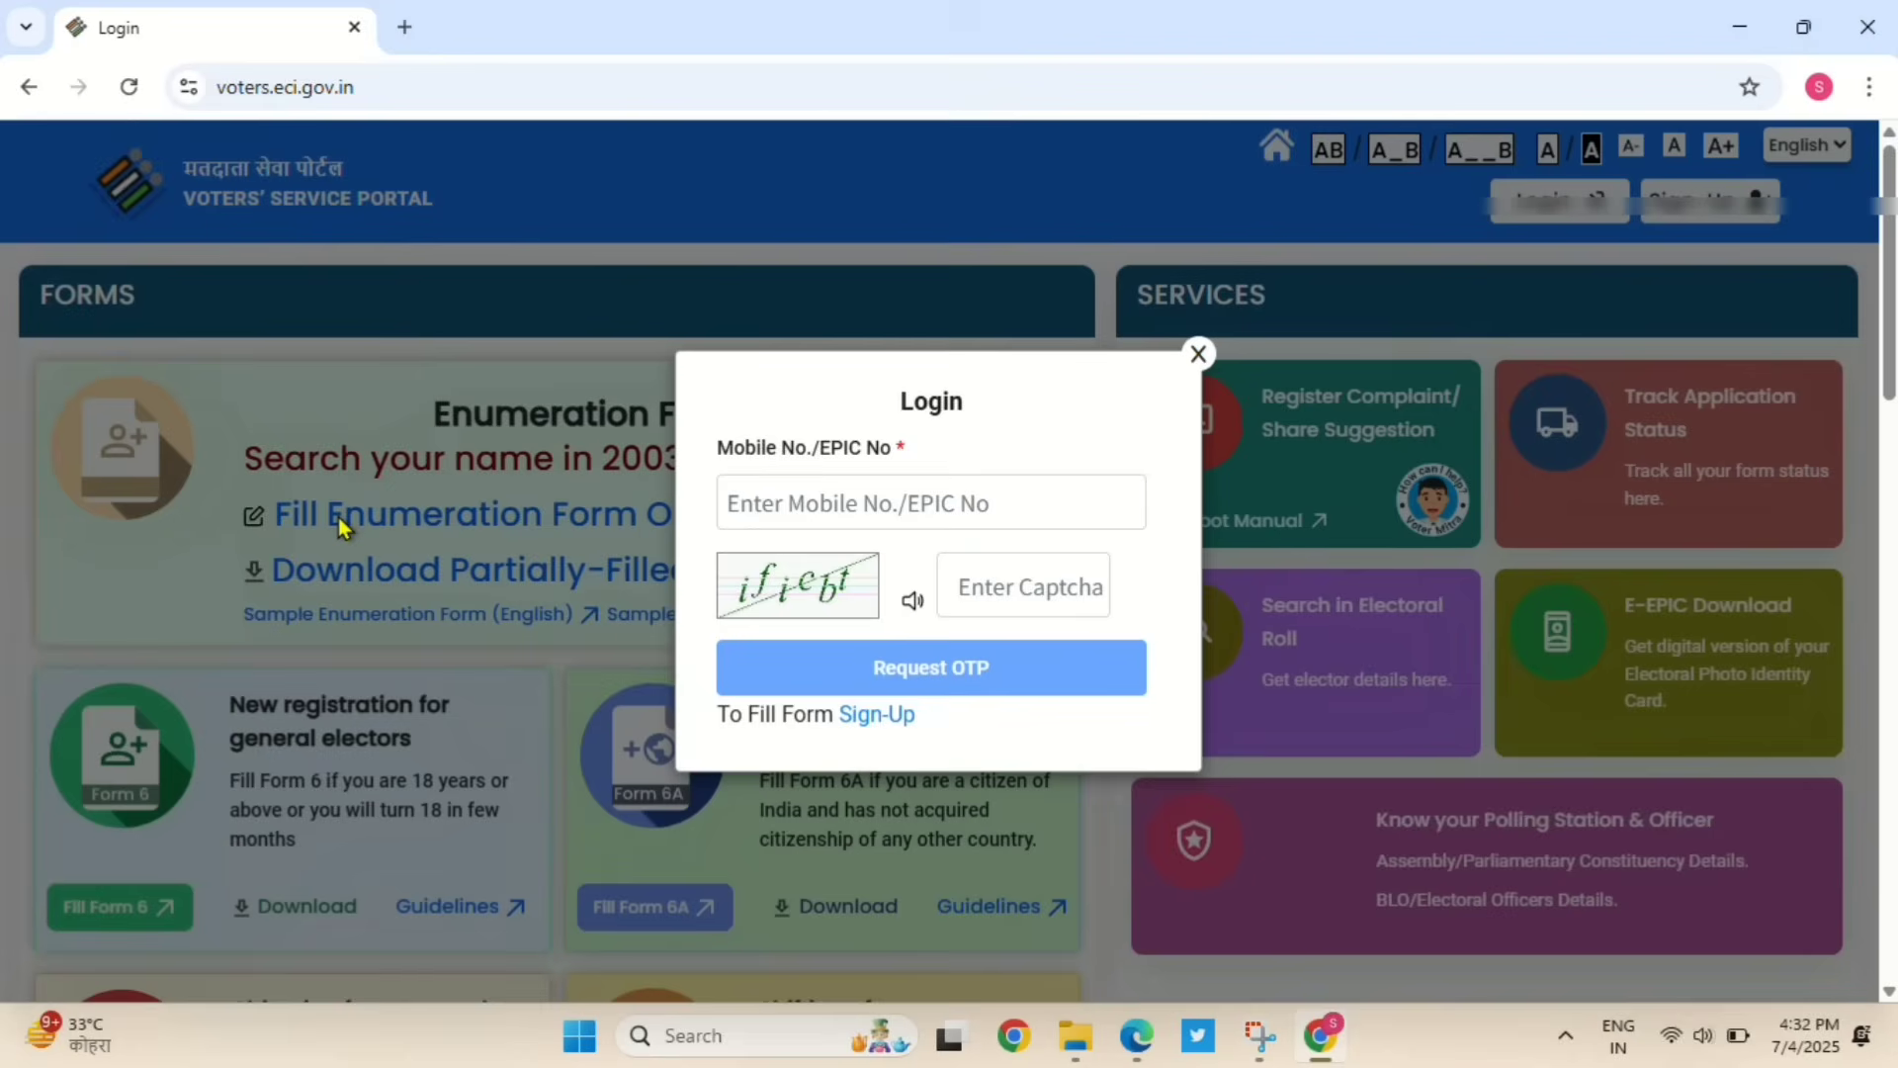
{"action": "left_click", "coordinate": [821, 509]}
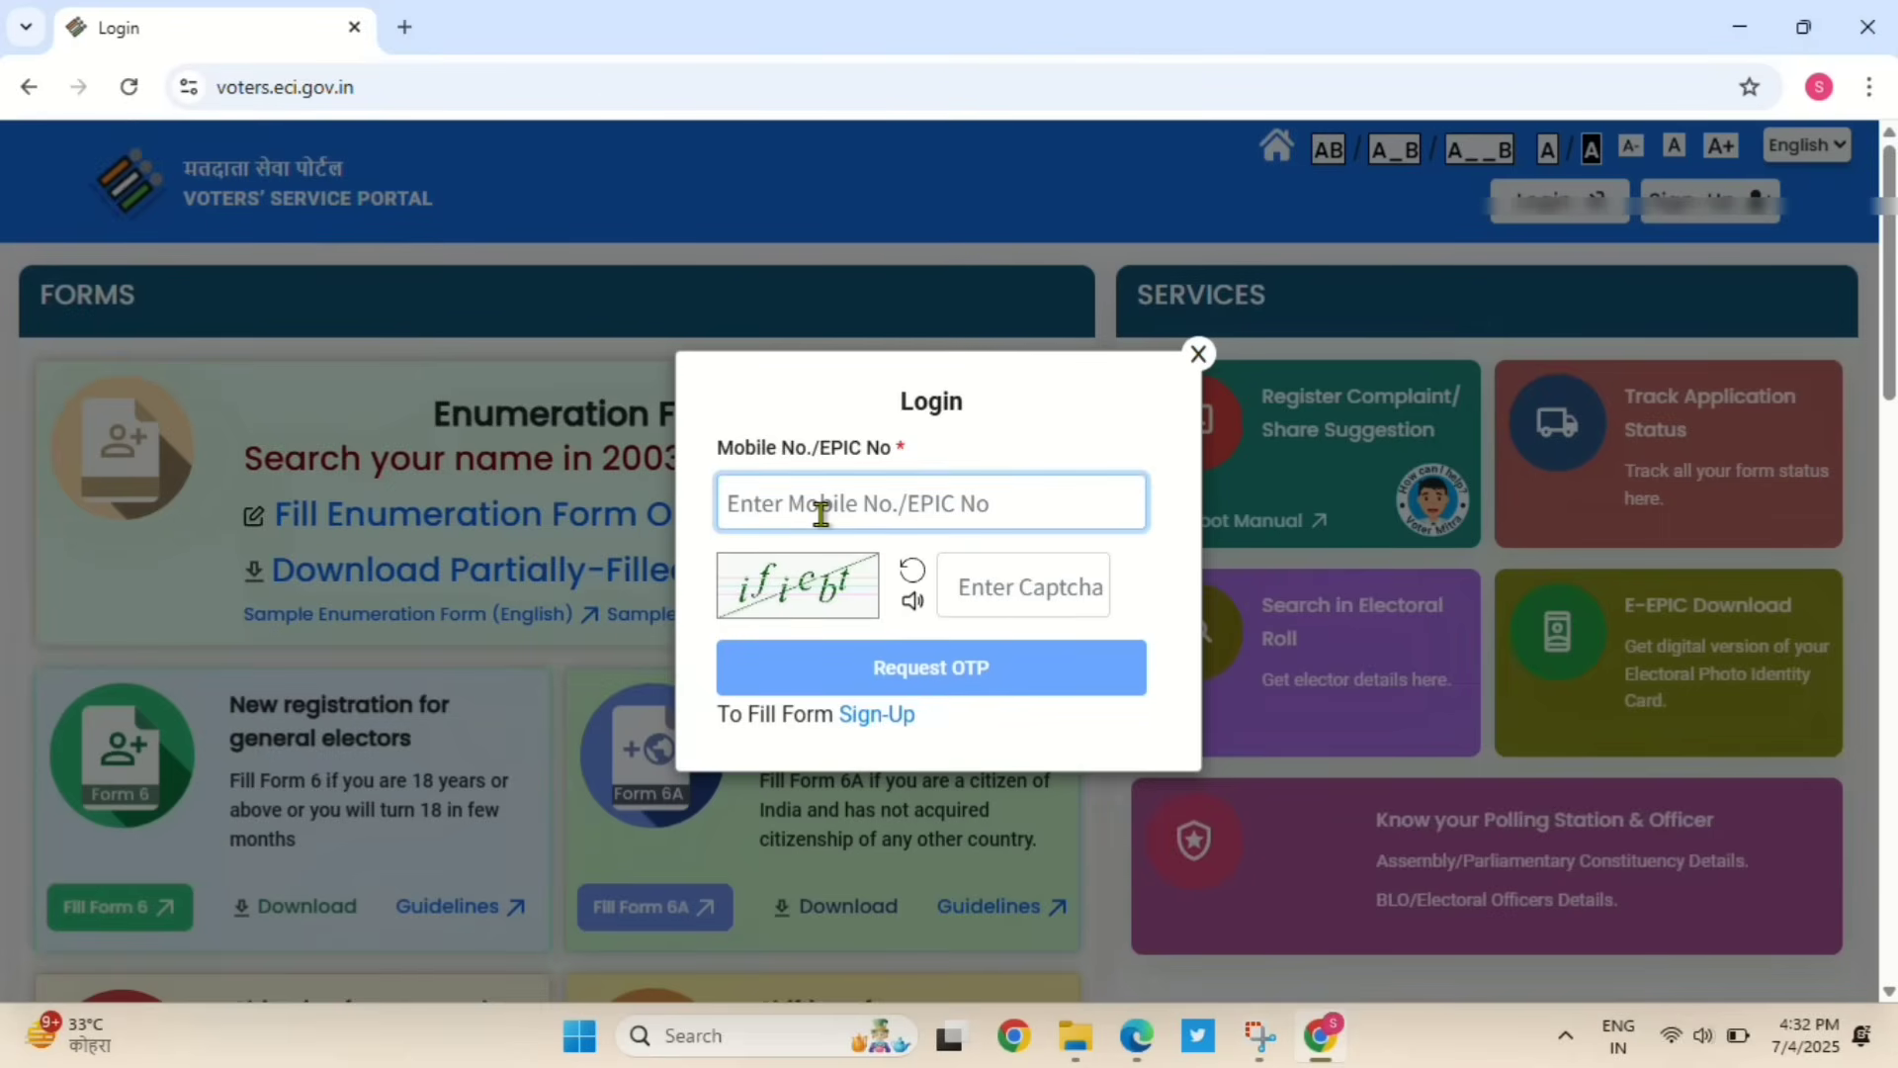
{"action": "type", "text": "9876543210"}
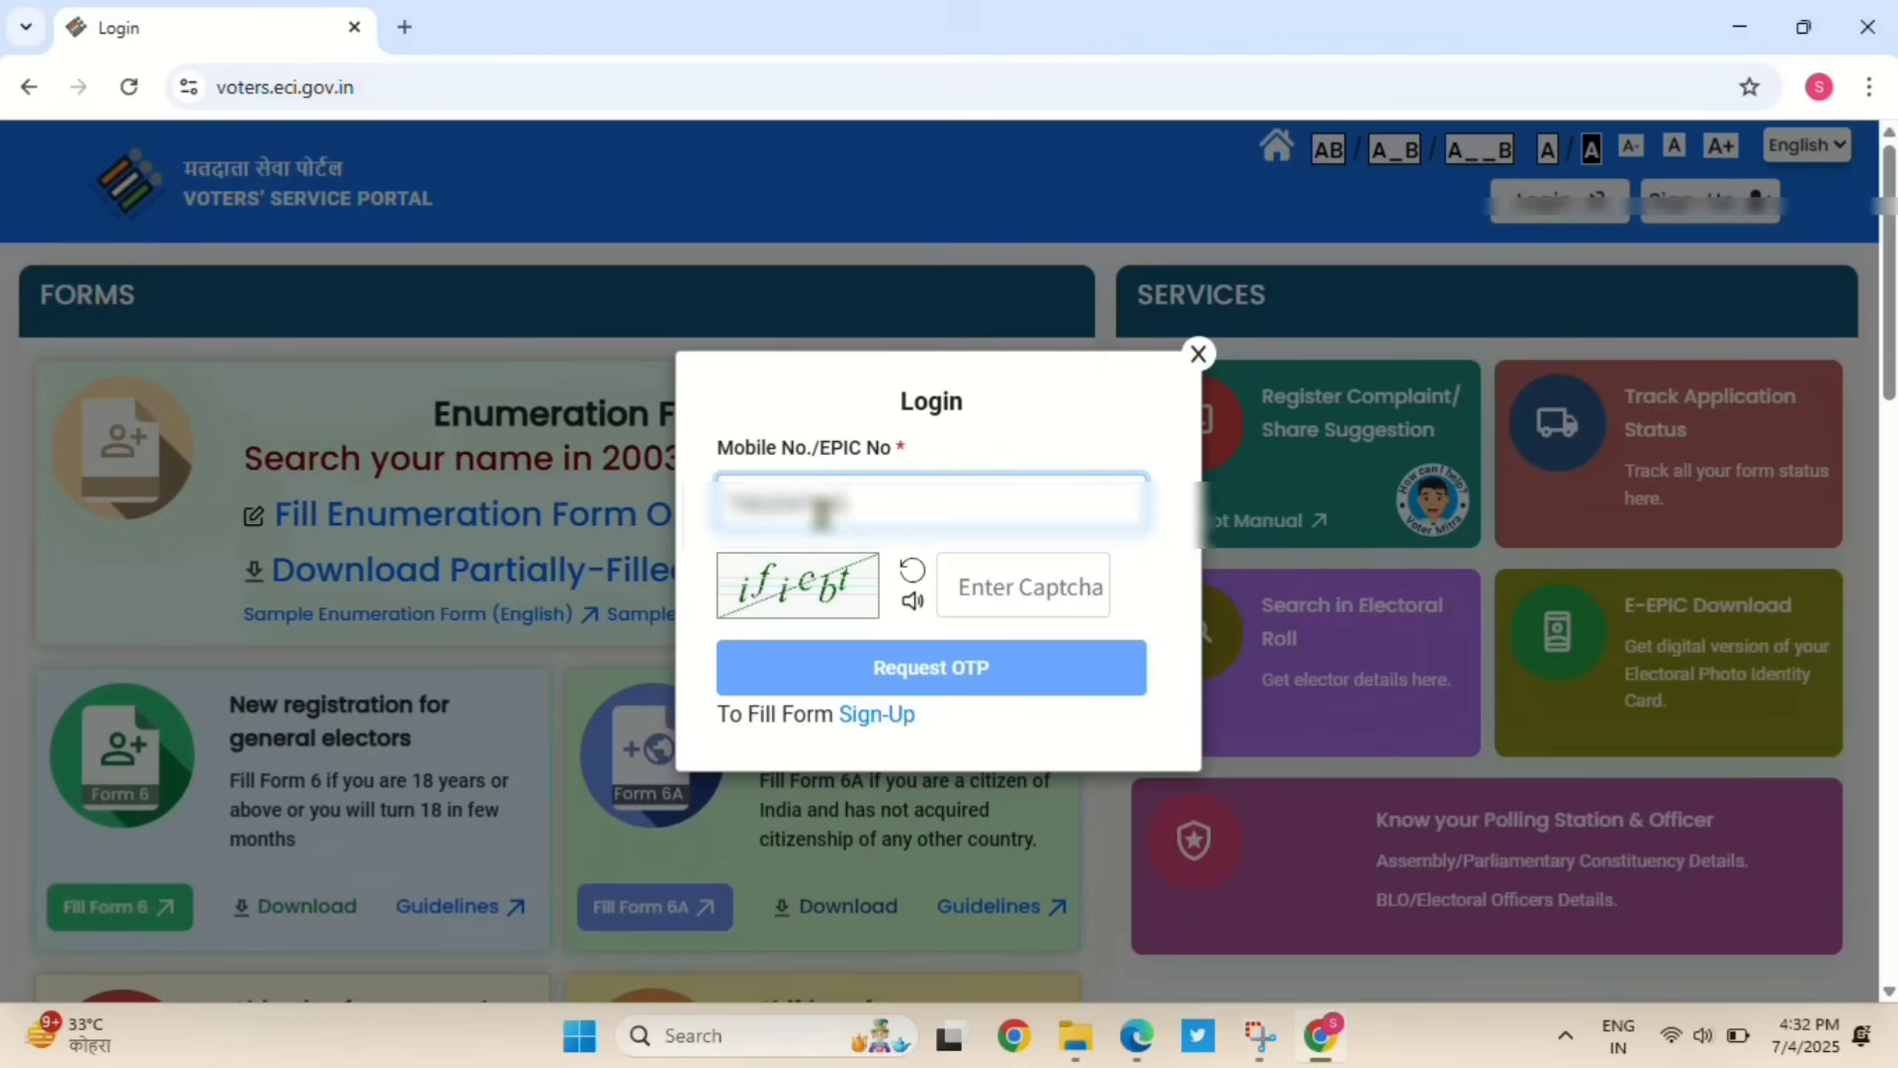
{"action": "left_click", "coordinate": [1004, 592]}
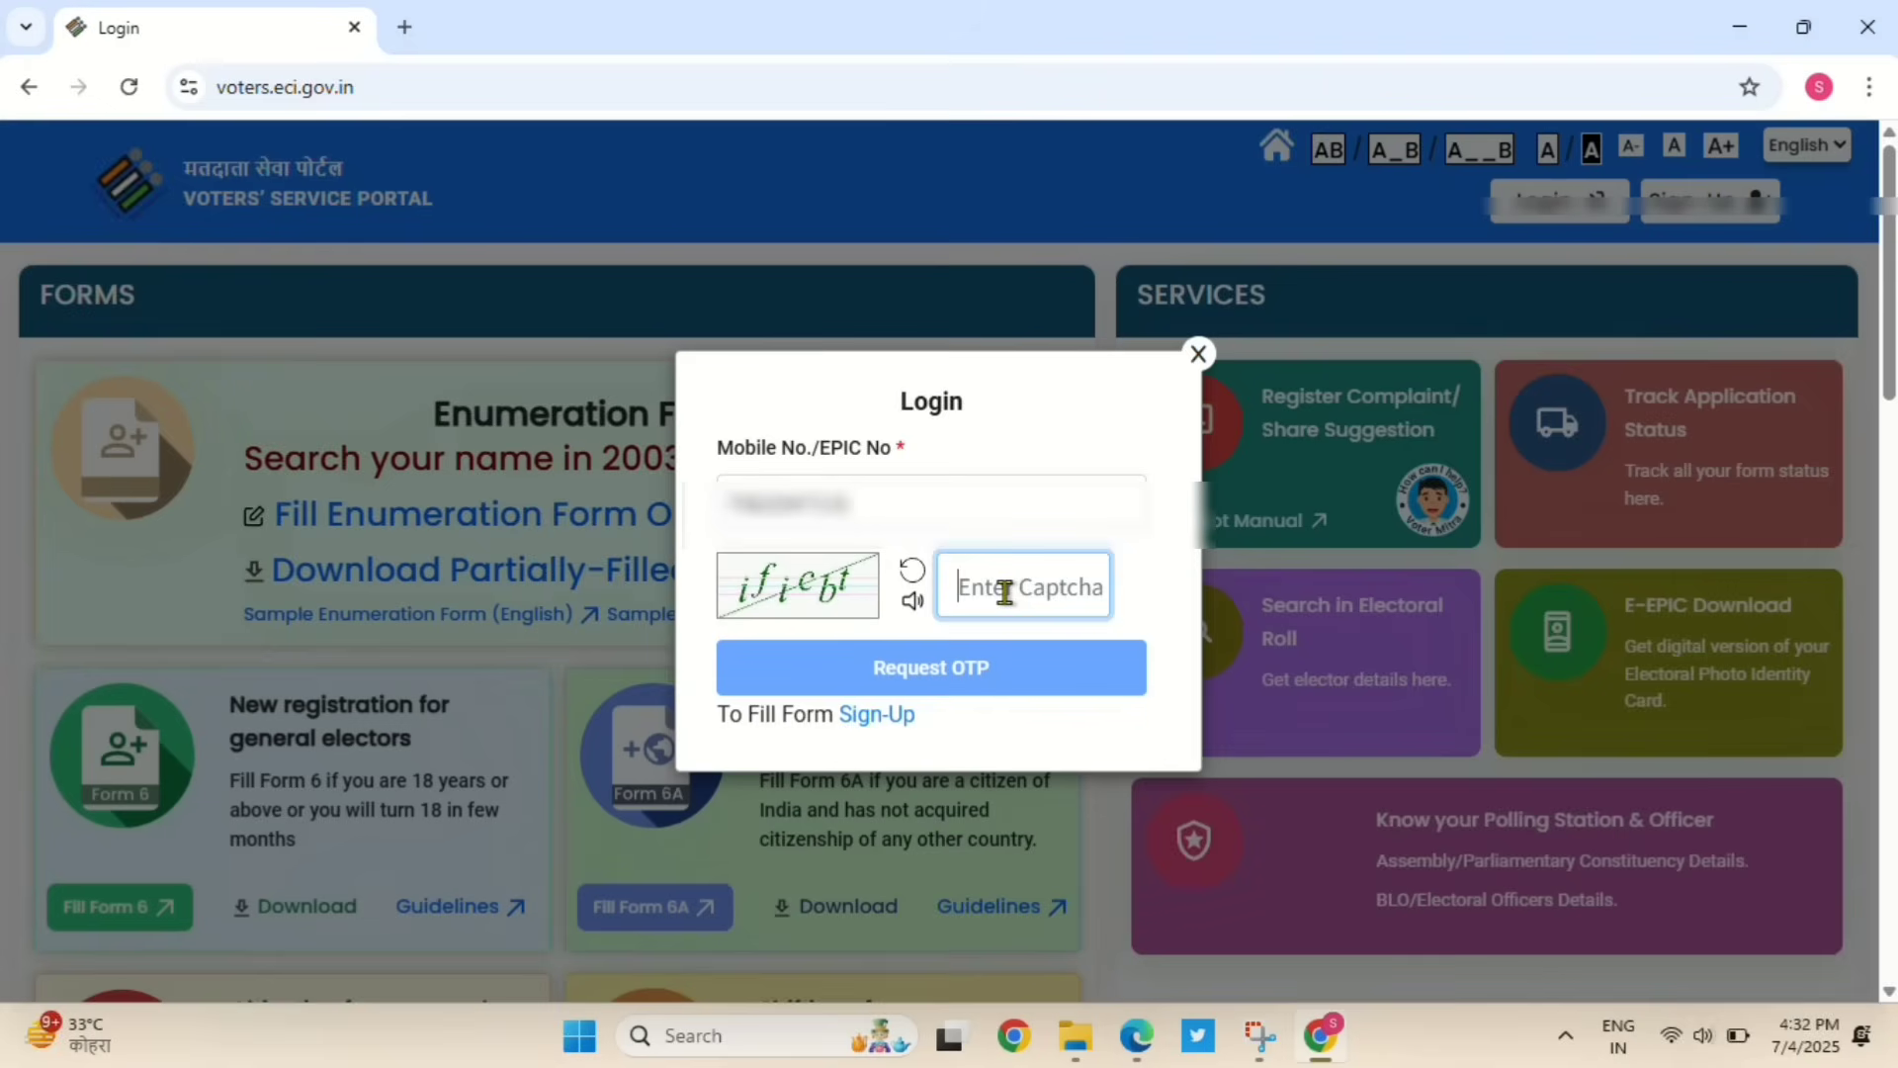
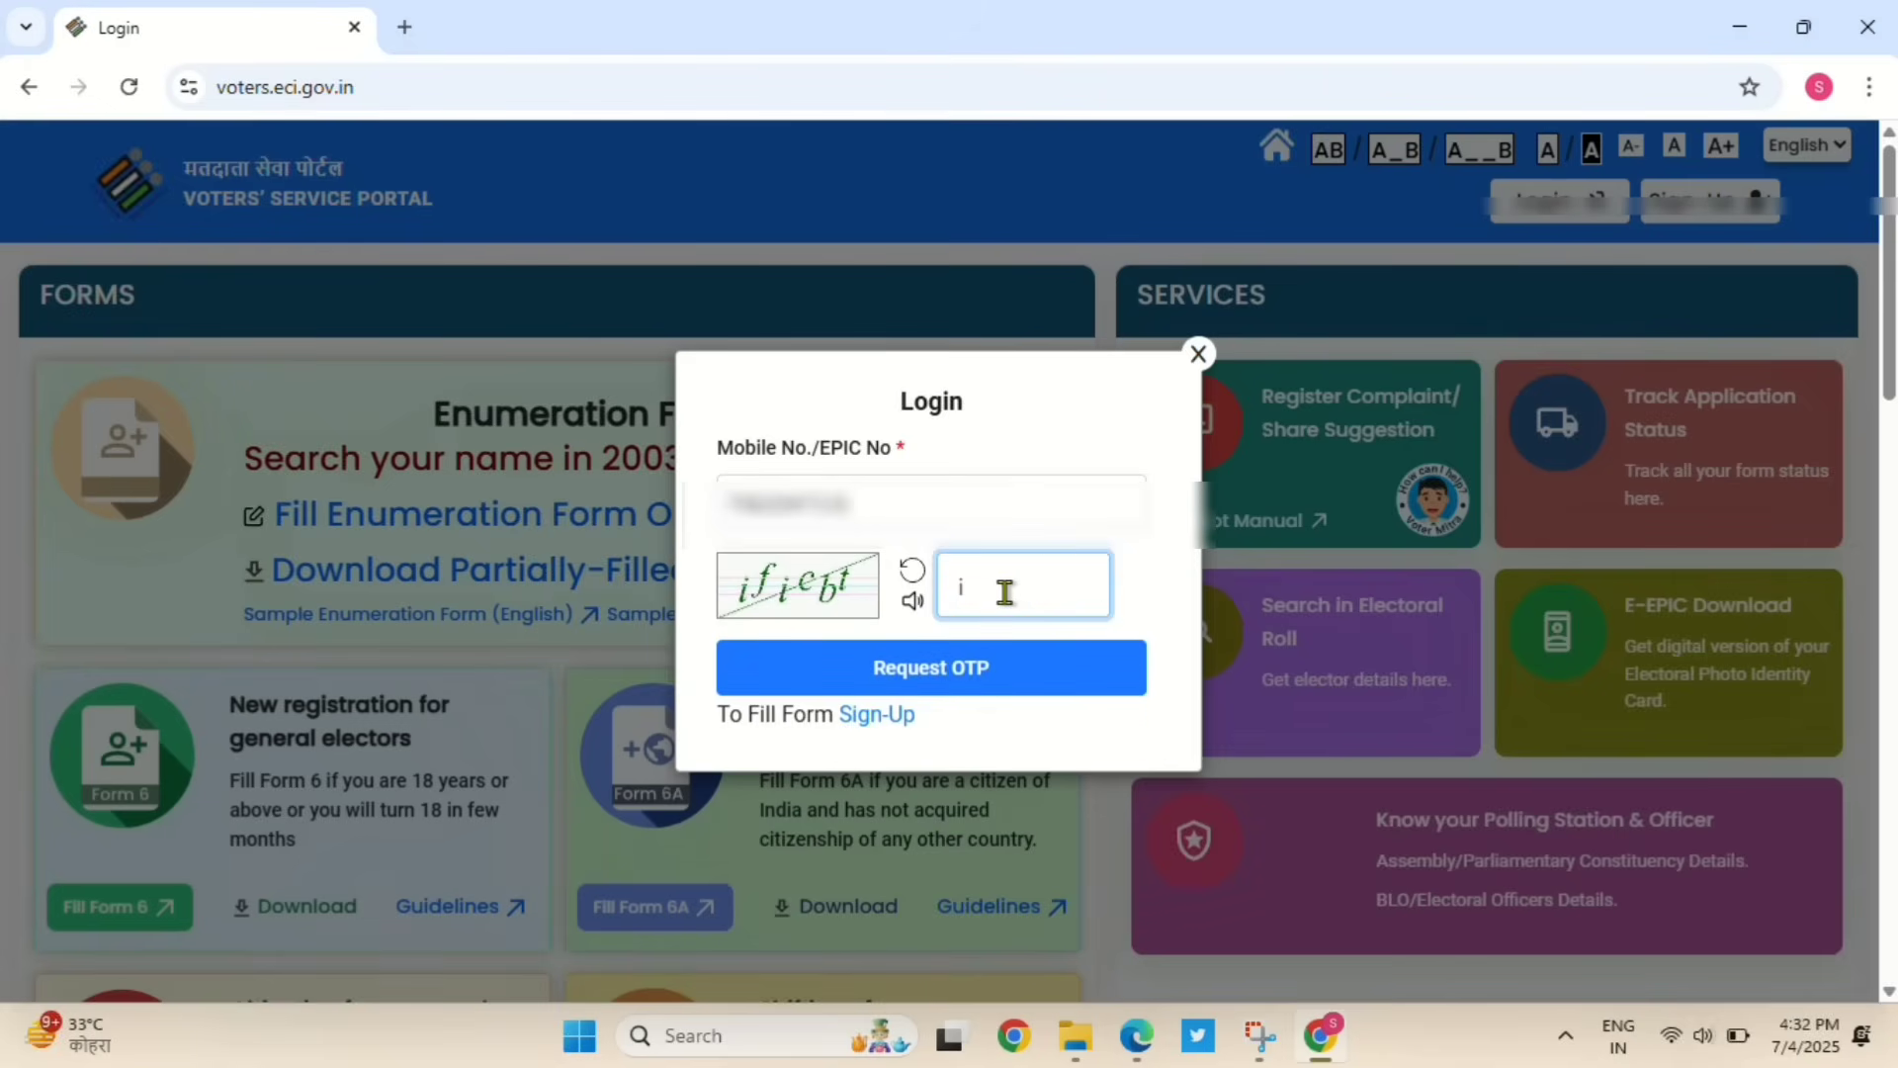
{"action": "left_click", "coordinate": [957, 670]}
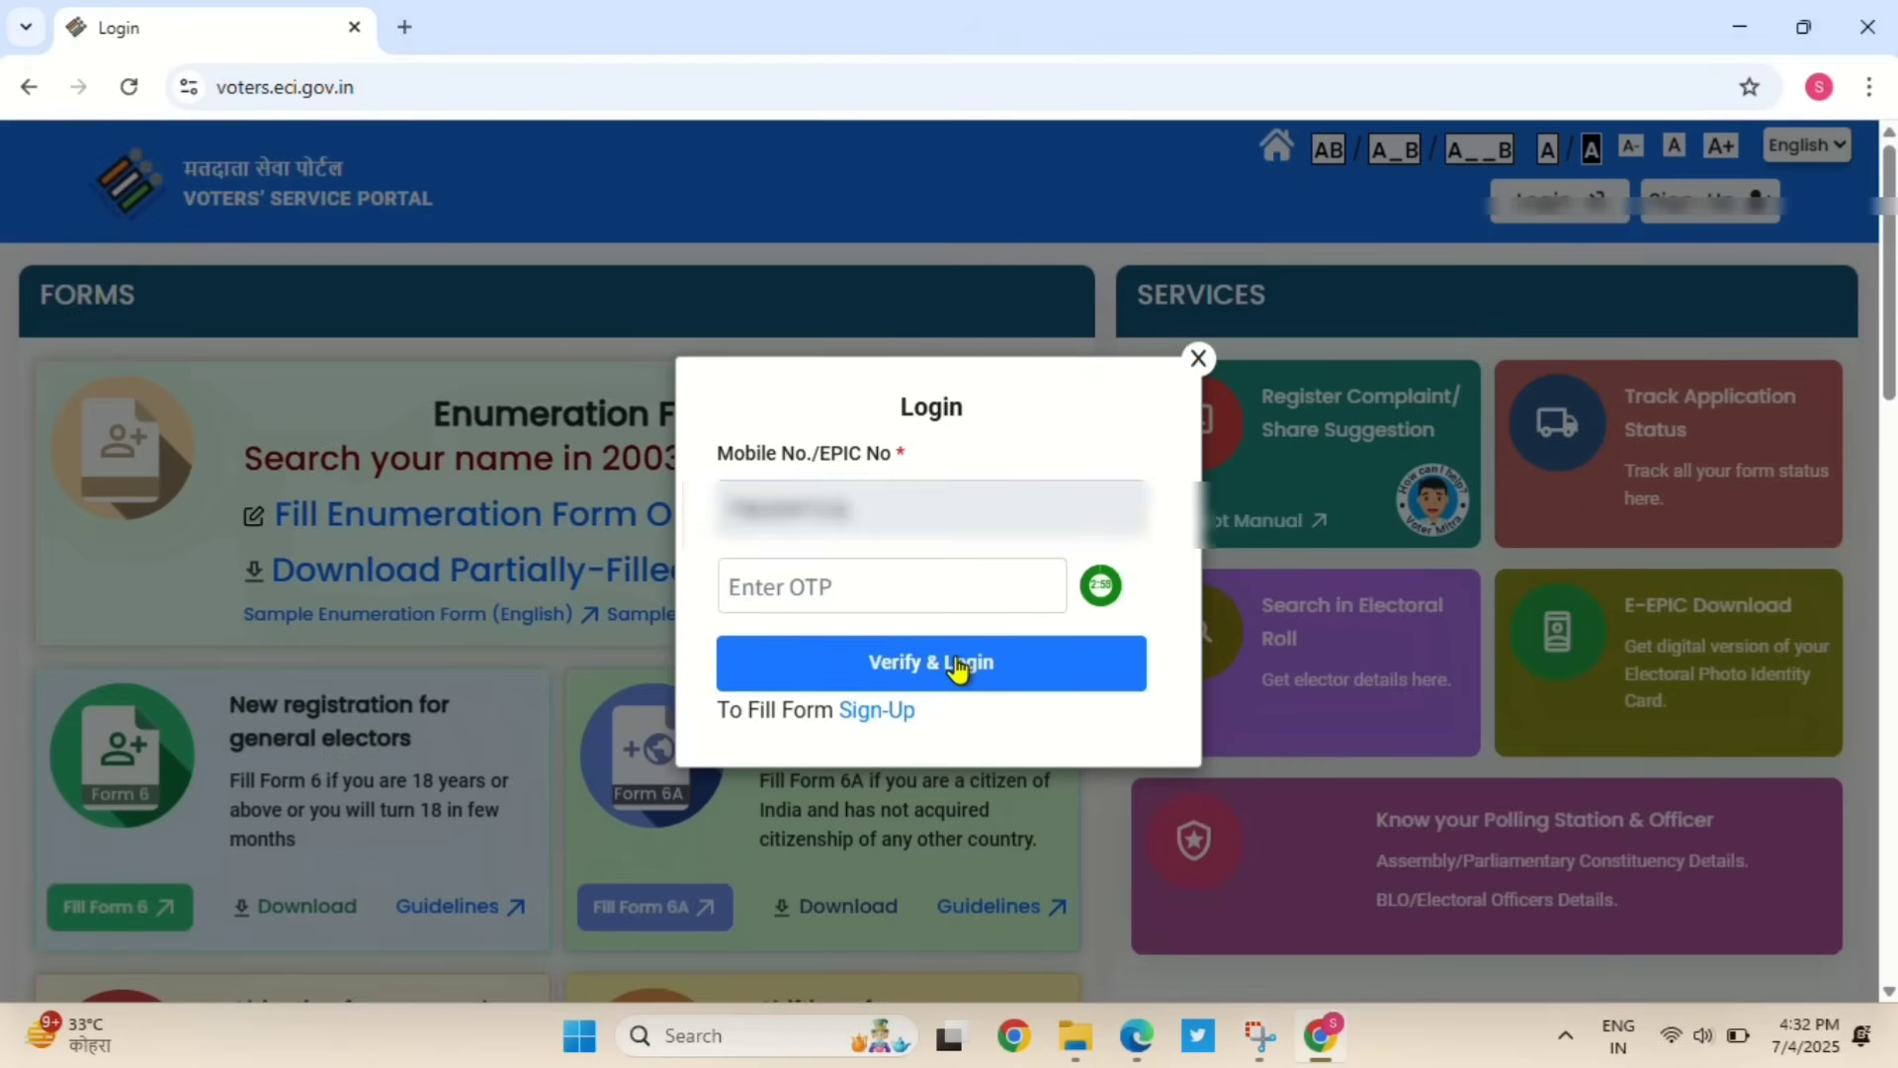
{"action": "left_click", "coordinate": [893, 585]}
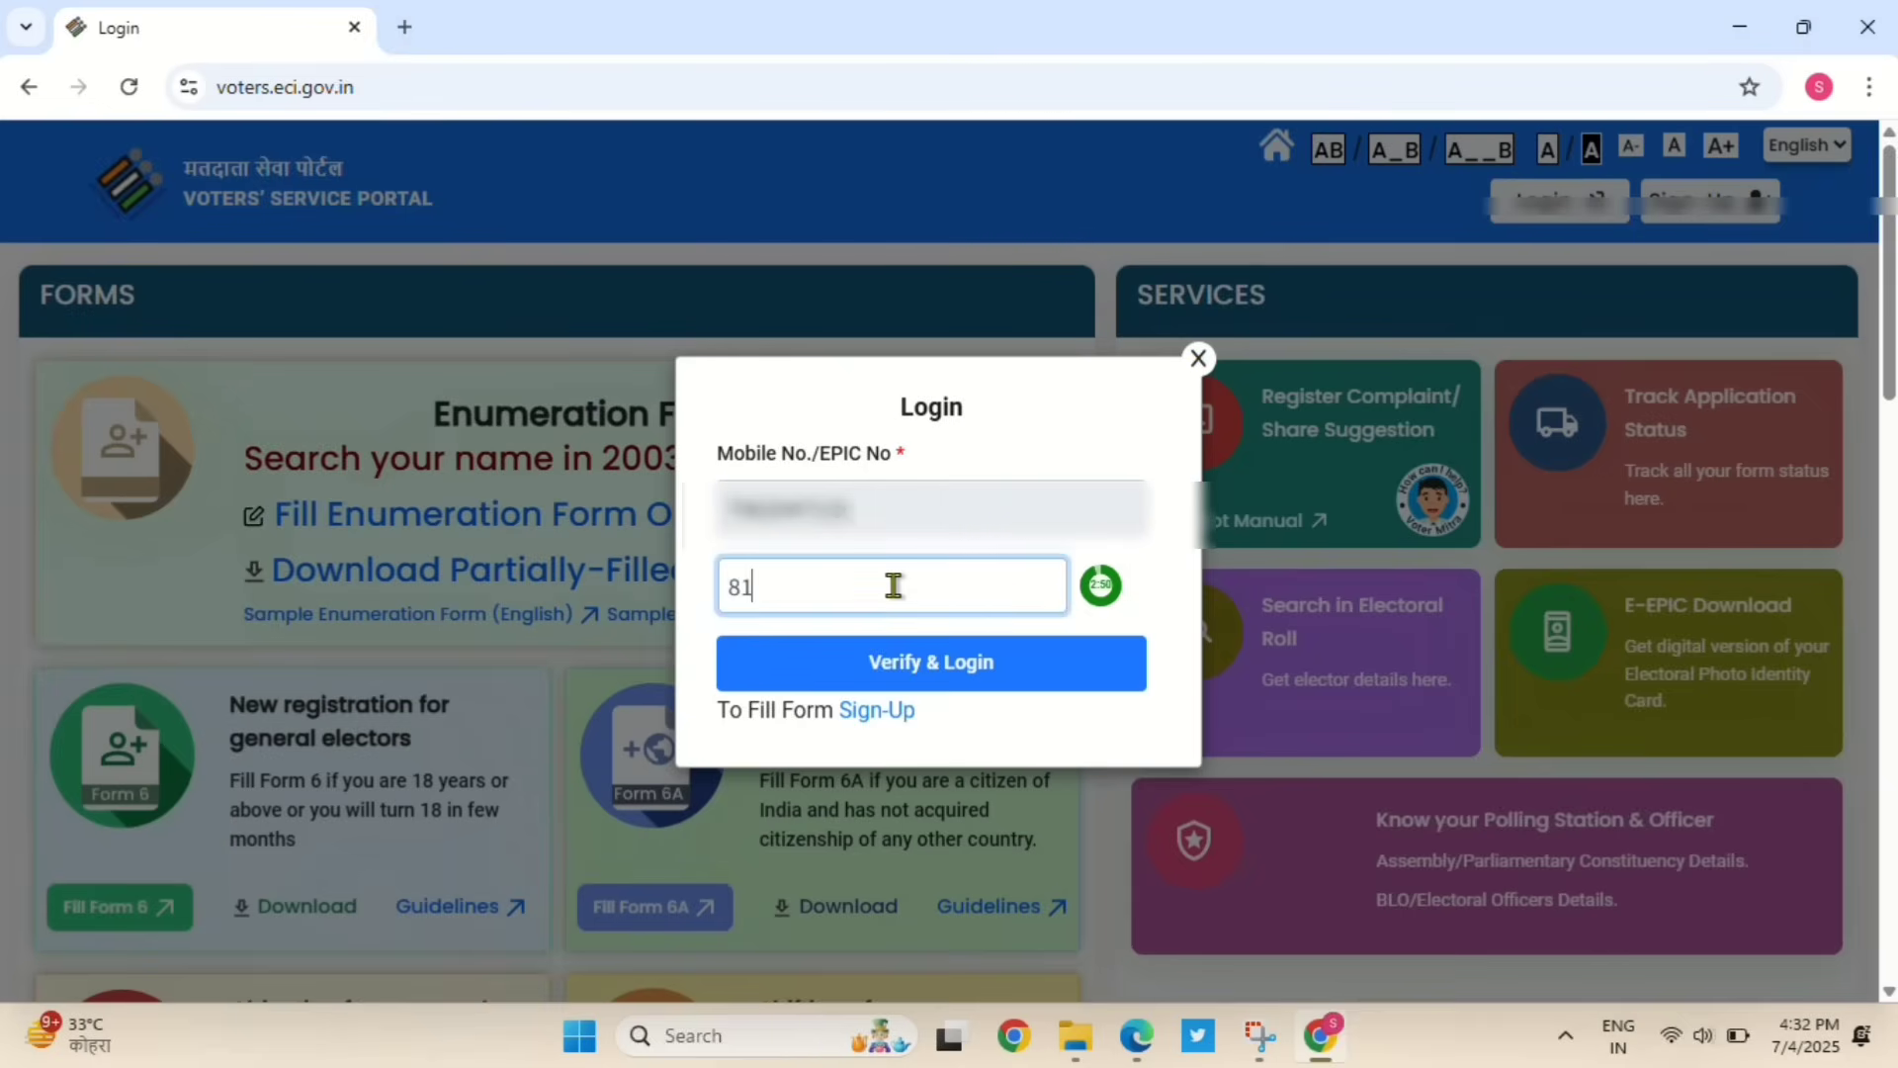
{"action": "left_click", "coordinate": [898, 661]}
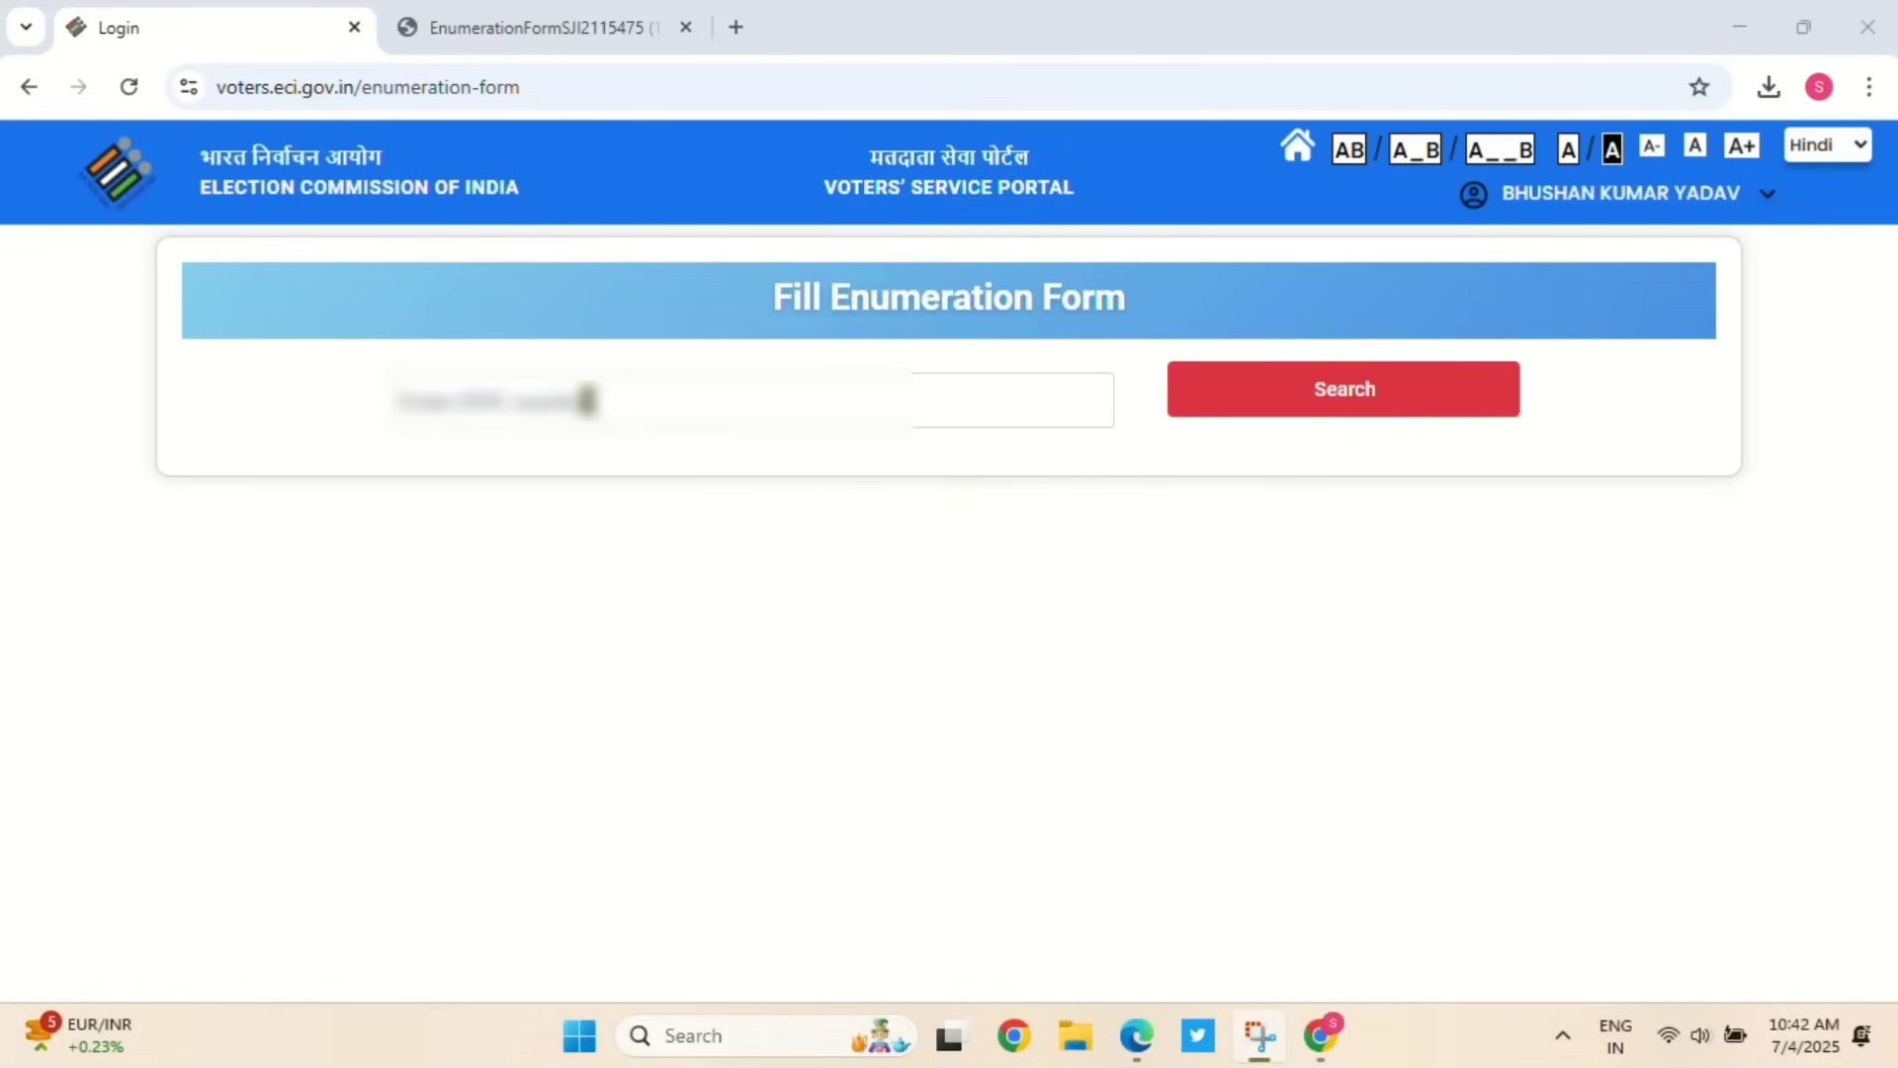
- Search the elector's EPIC number to load the prefilled Bihar elector information
{"action": "left_click", "coordinate": [594, 401]}
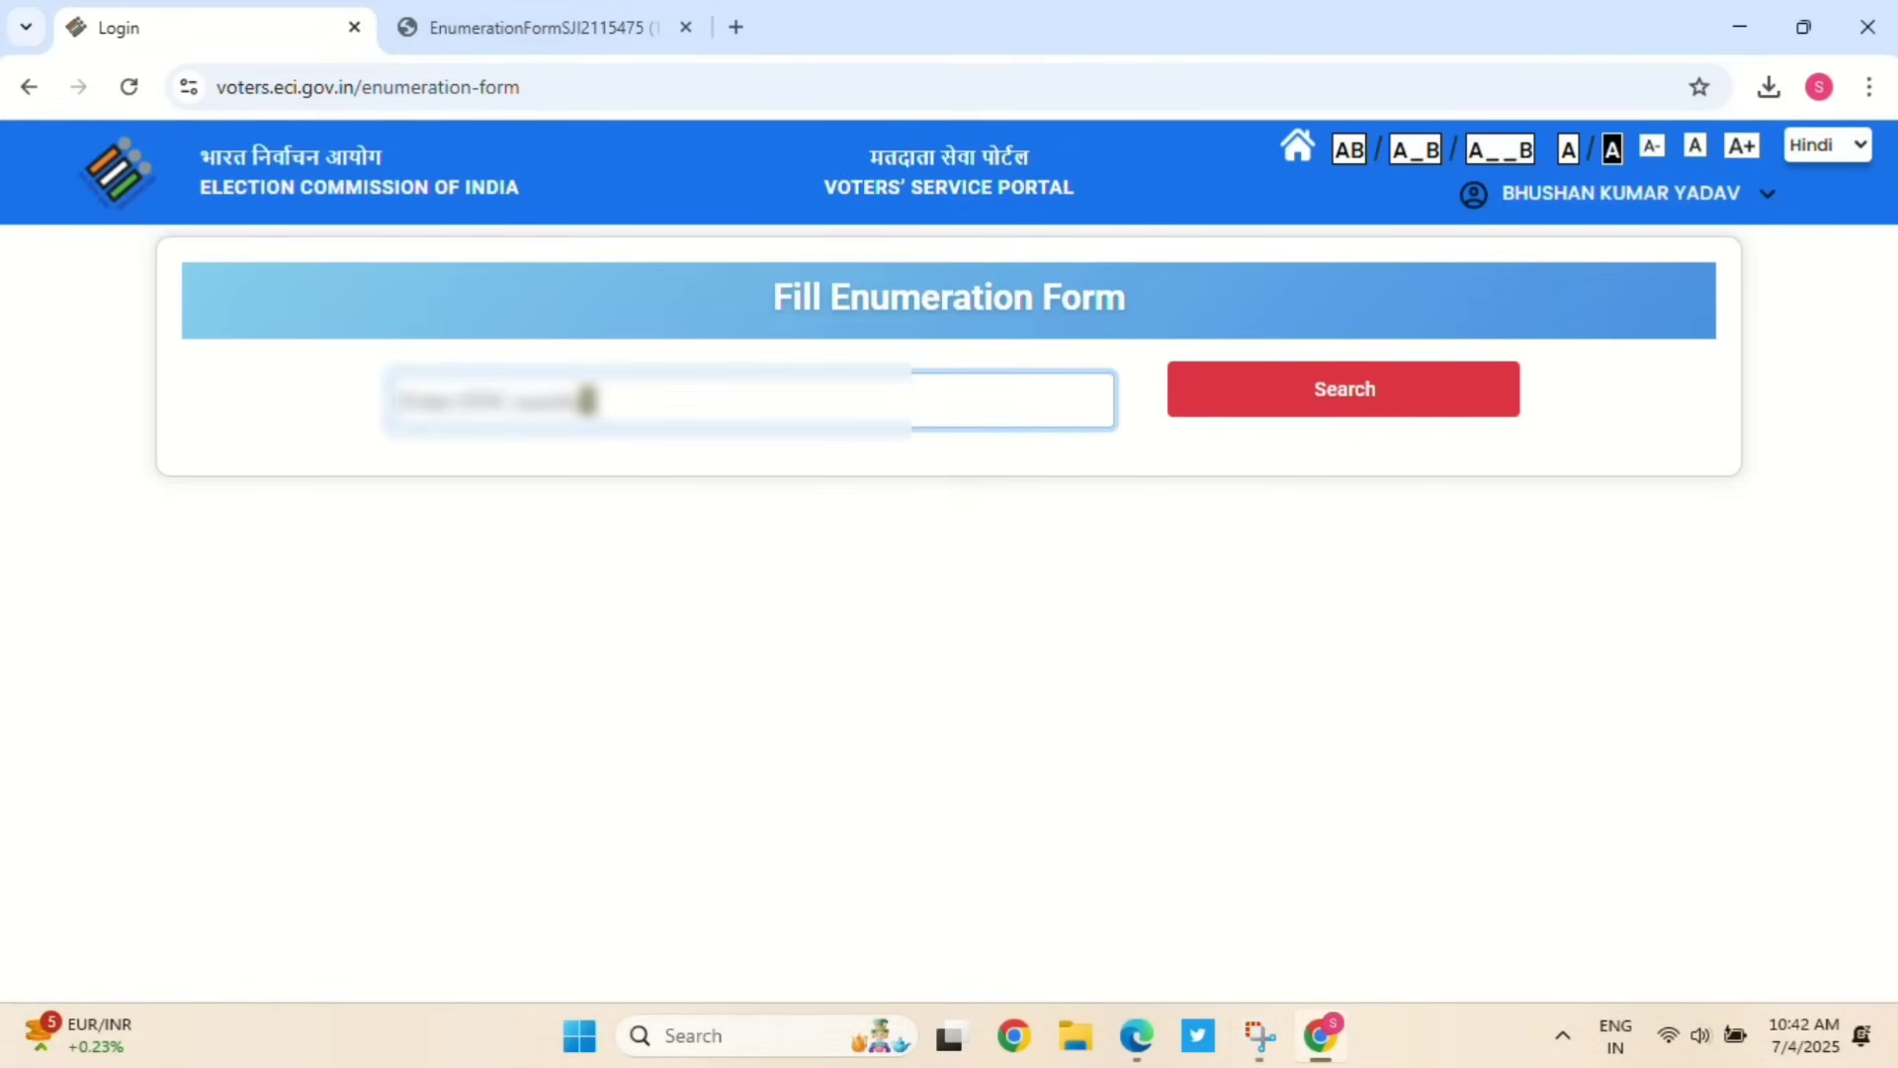
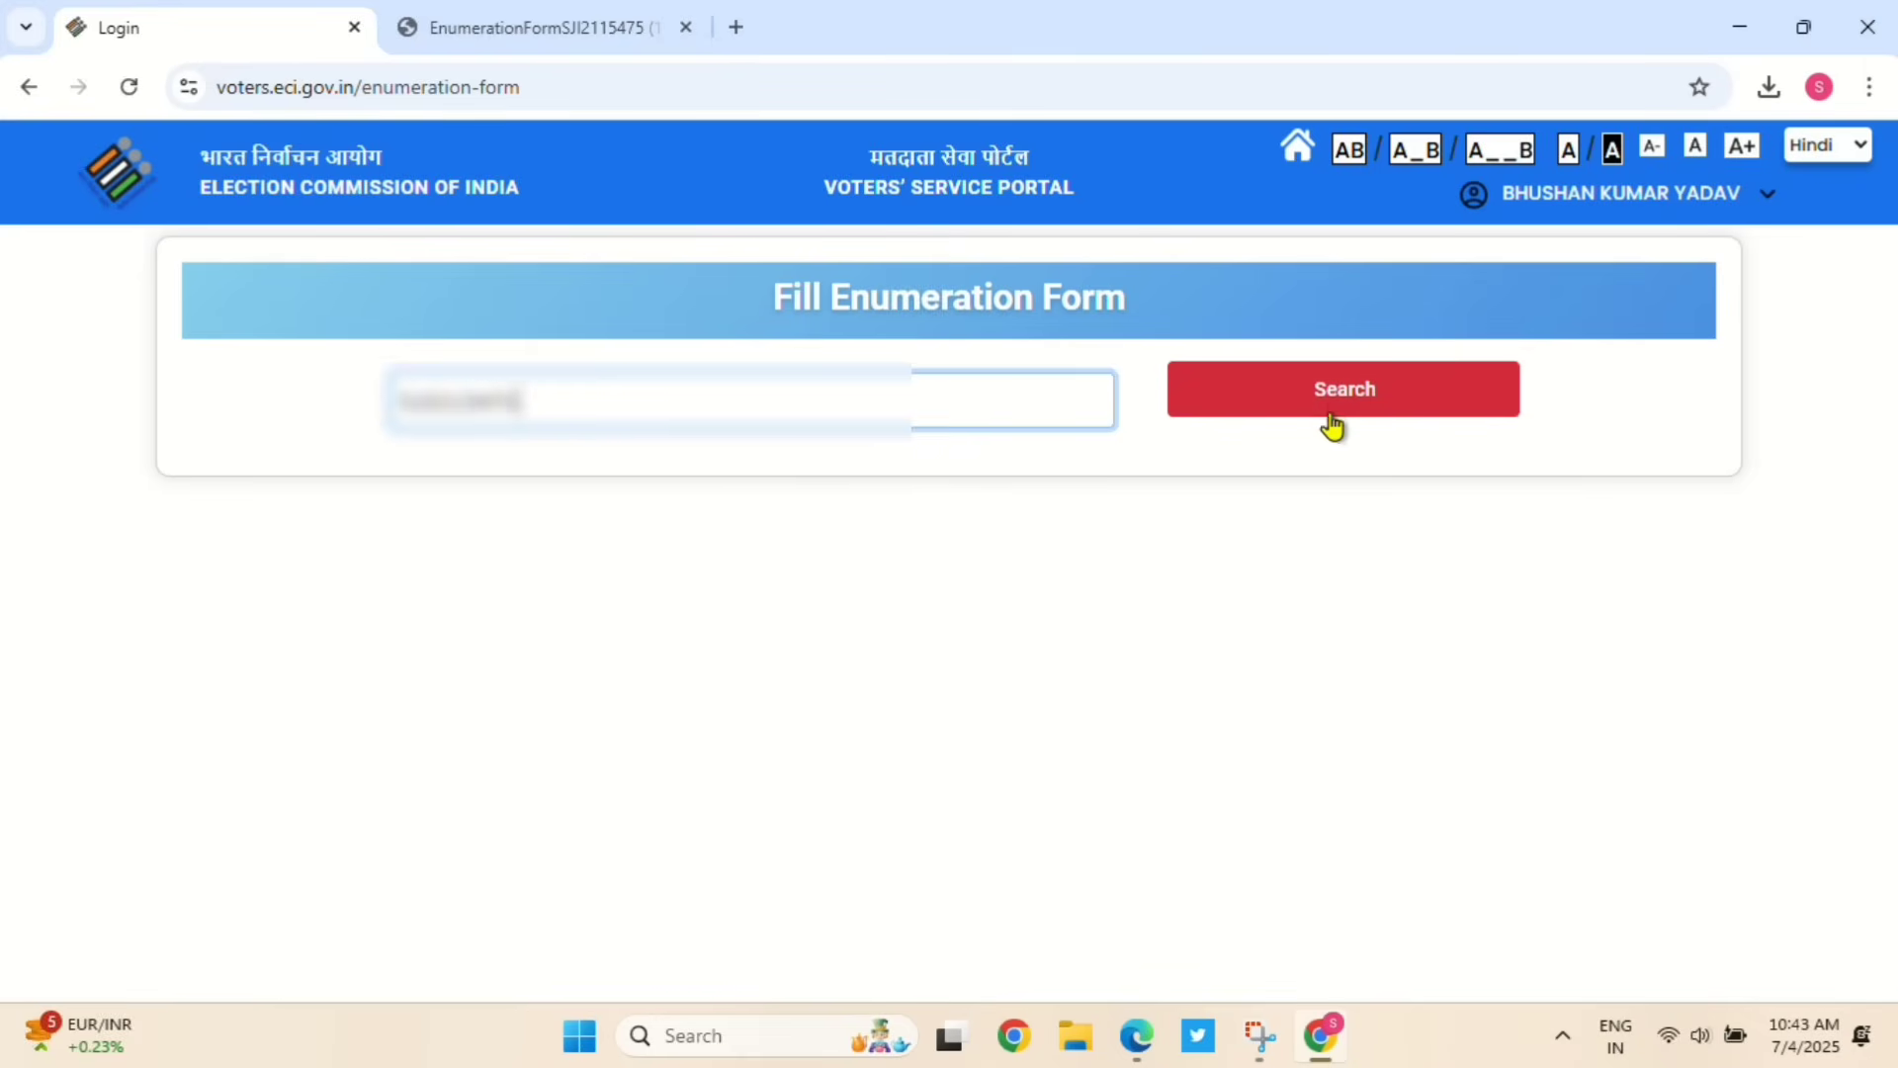
{"action": "left_click", "coordinate": [1323, 408]}
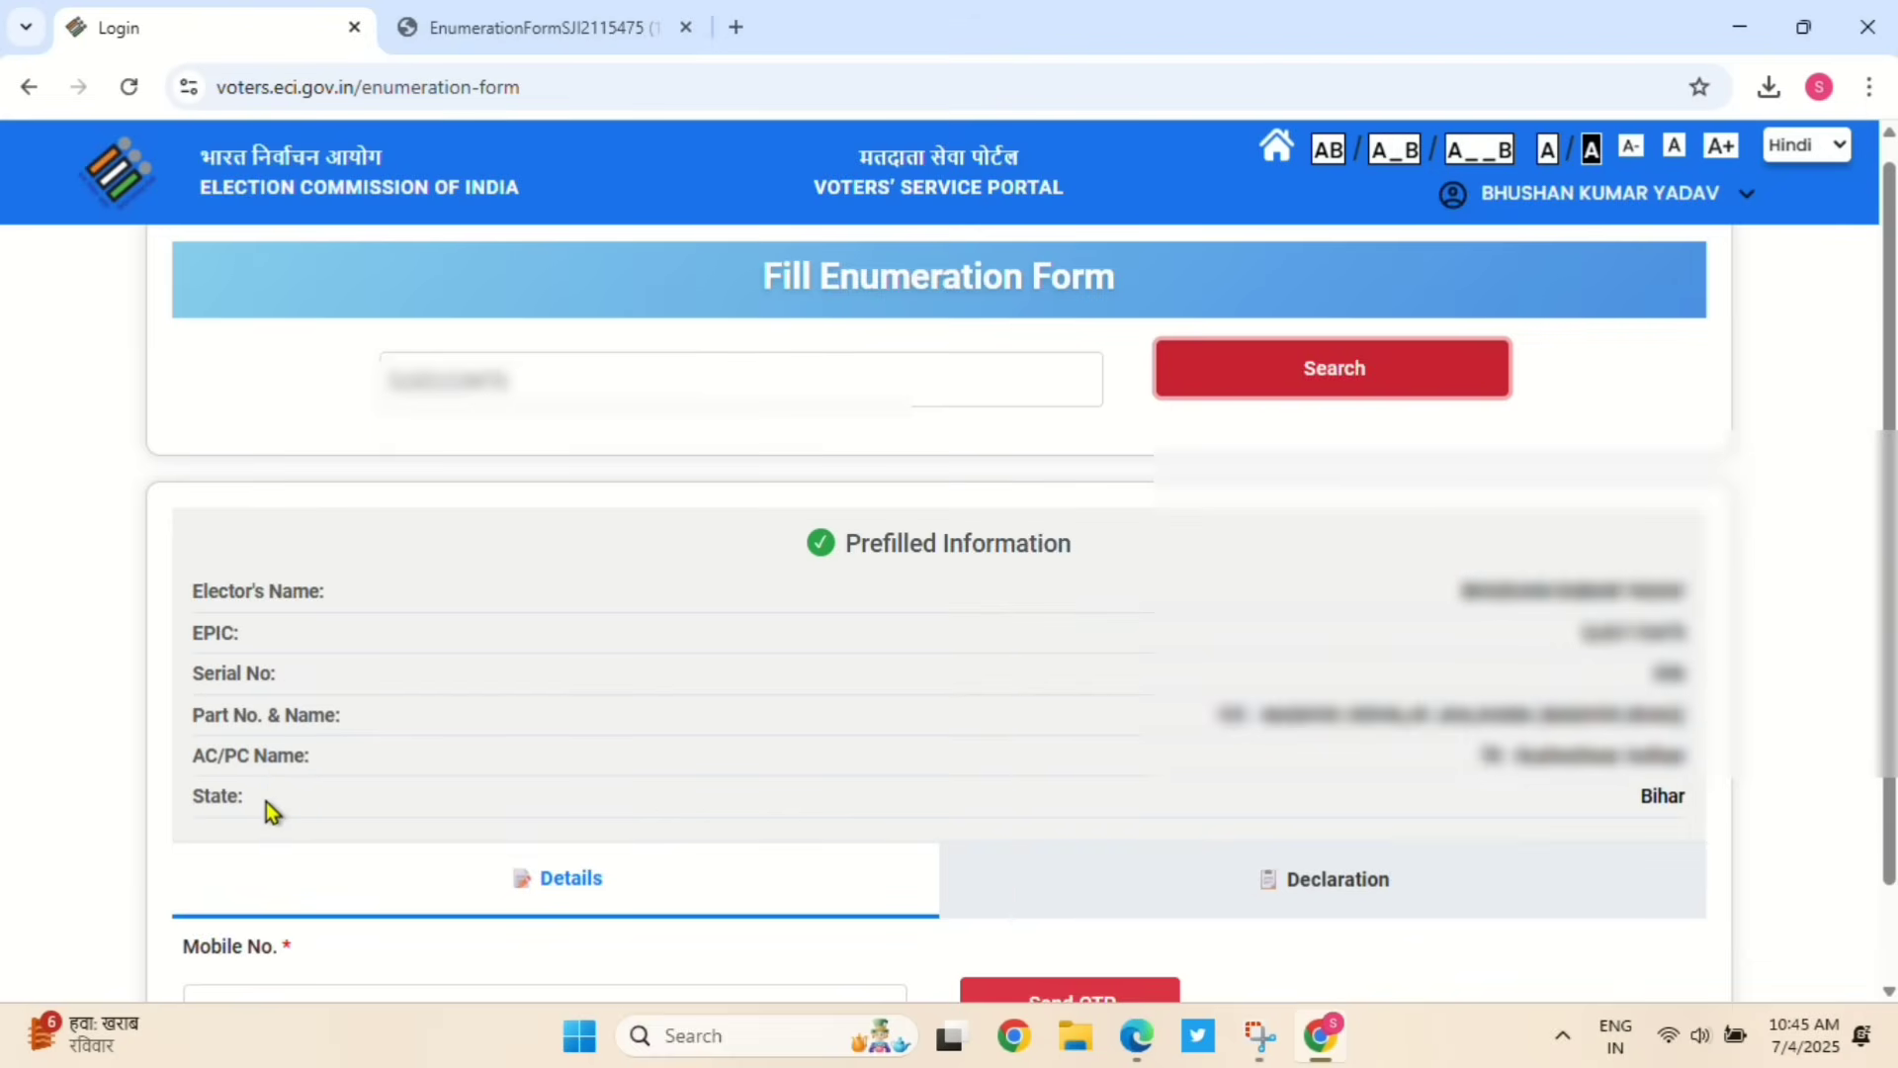
- Send an OTP to the mobile number and verify it with the received code
{"action": "scroll", "coordinate": [302, 808], "scroll_direction": "down", "scroll_amount": 1}
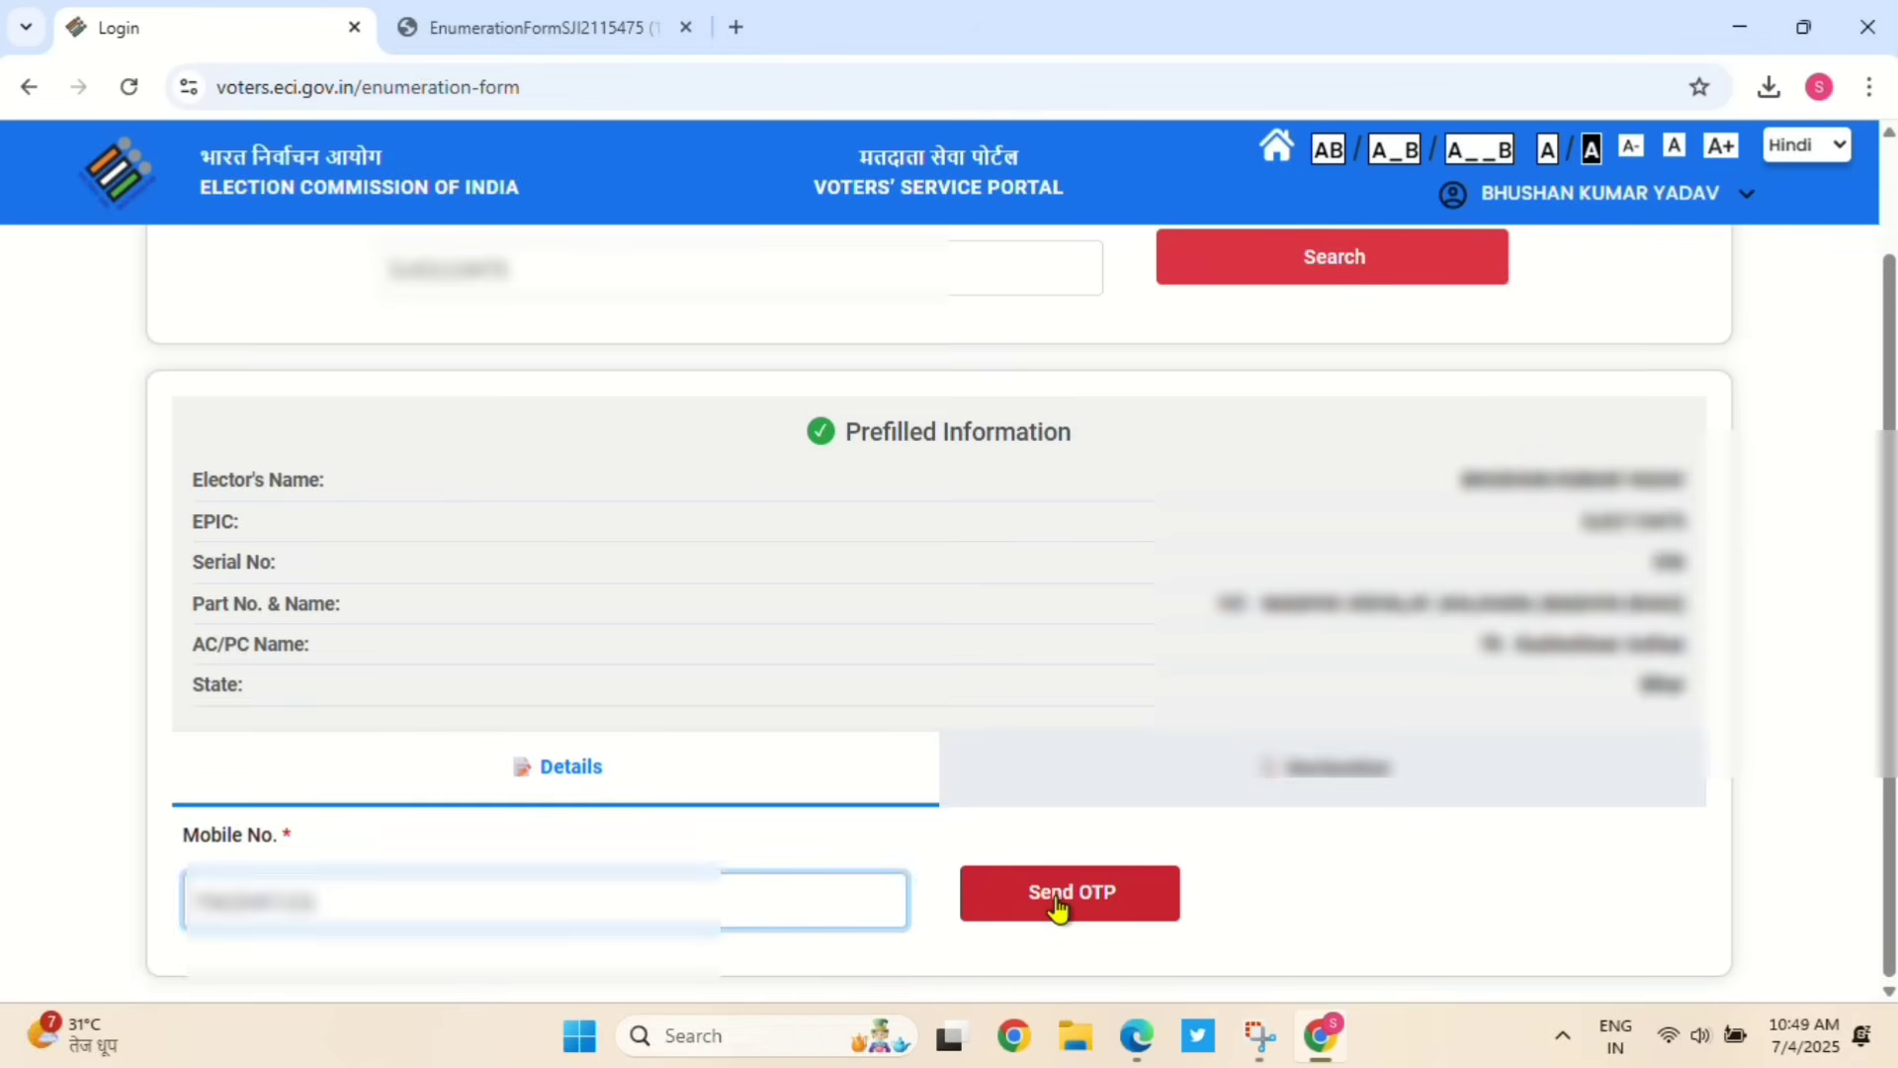
{"action": "left_click", "coordinate": [1058, 897]}
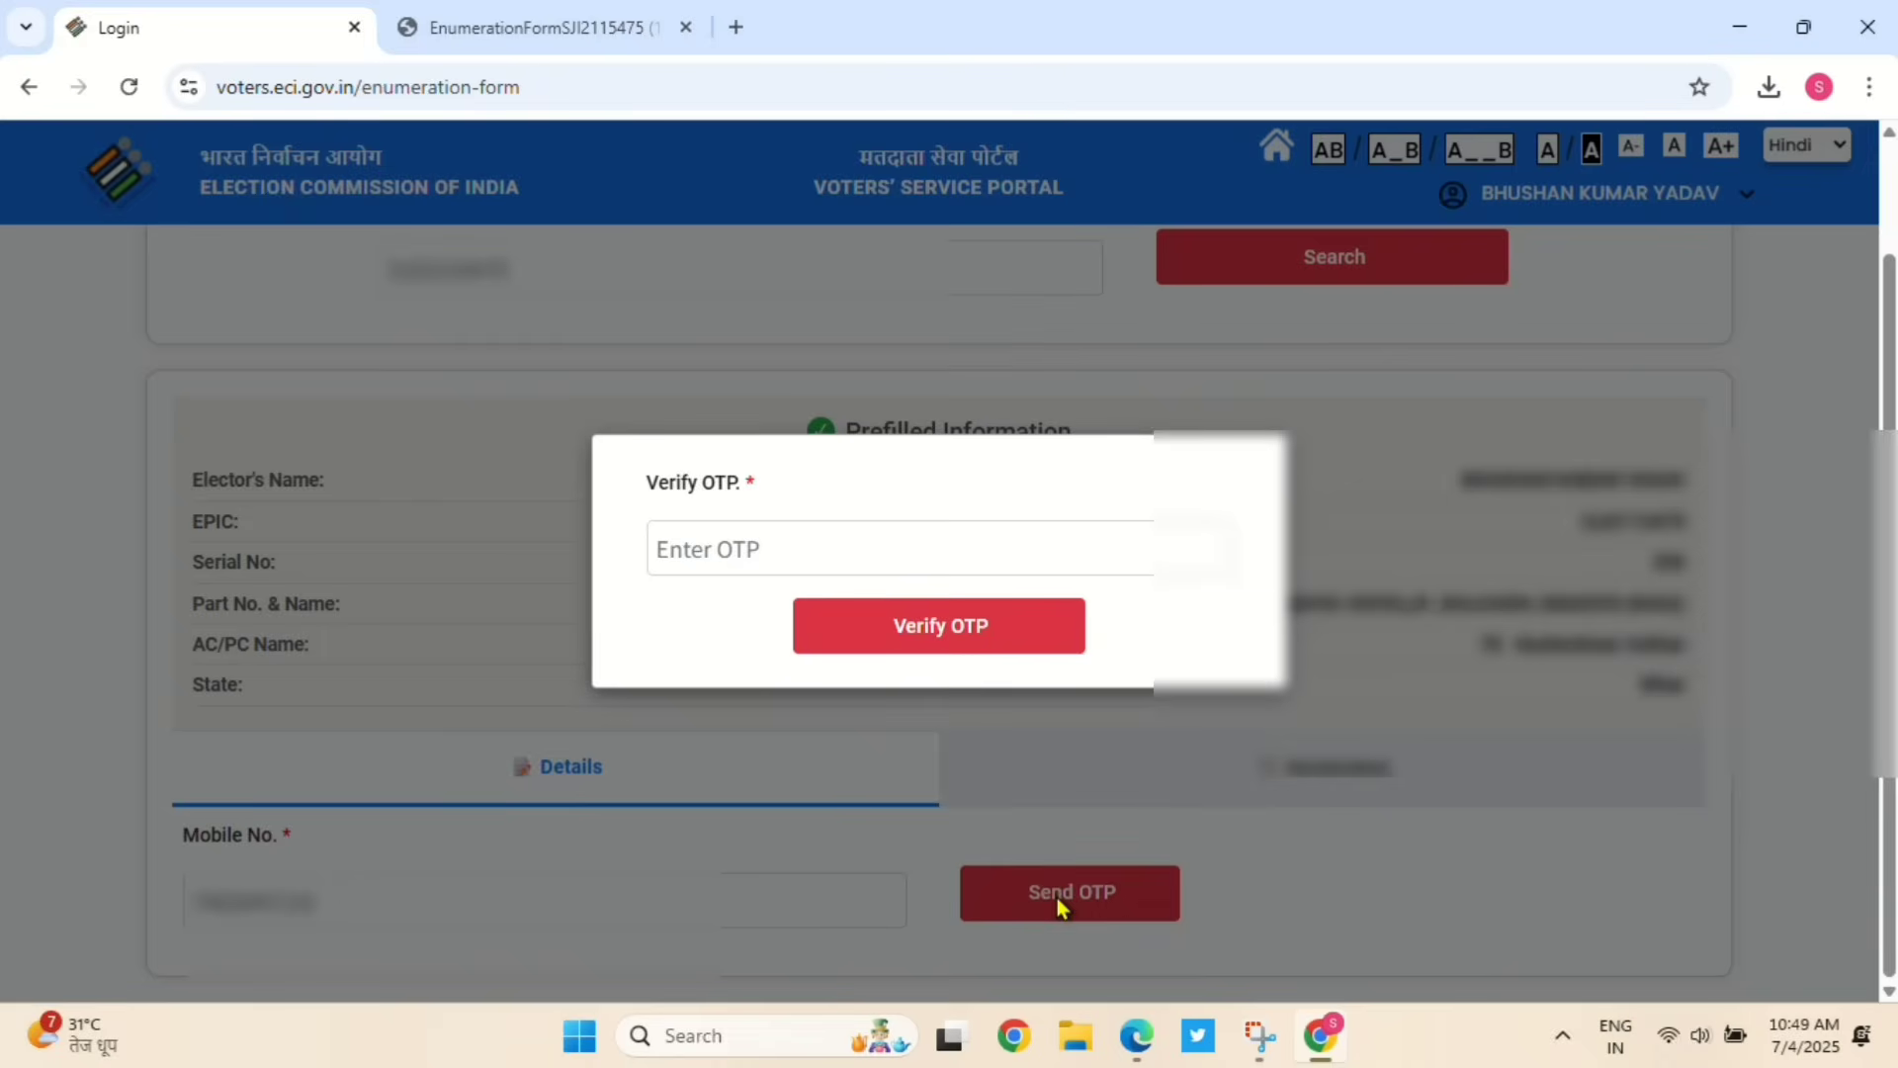
{"action": "left_click", "coordinate": [753, 549]}
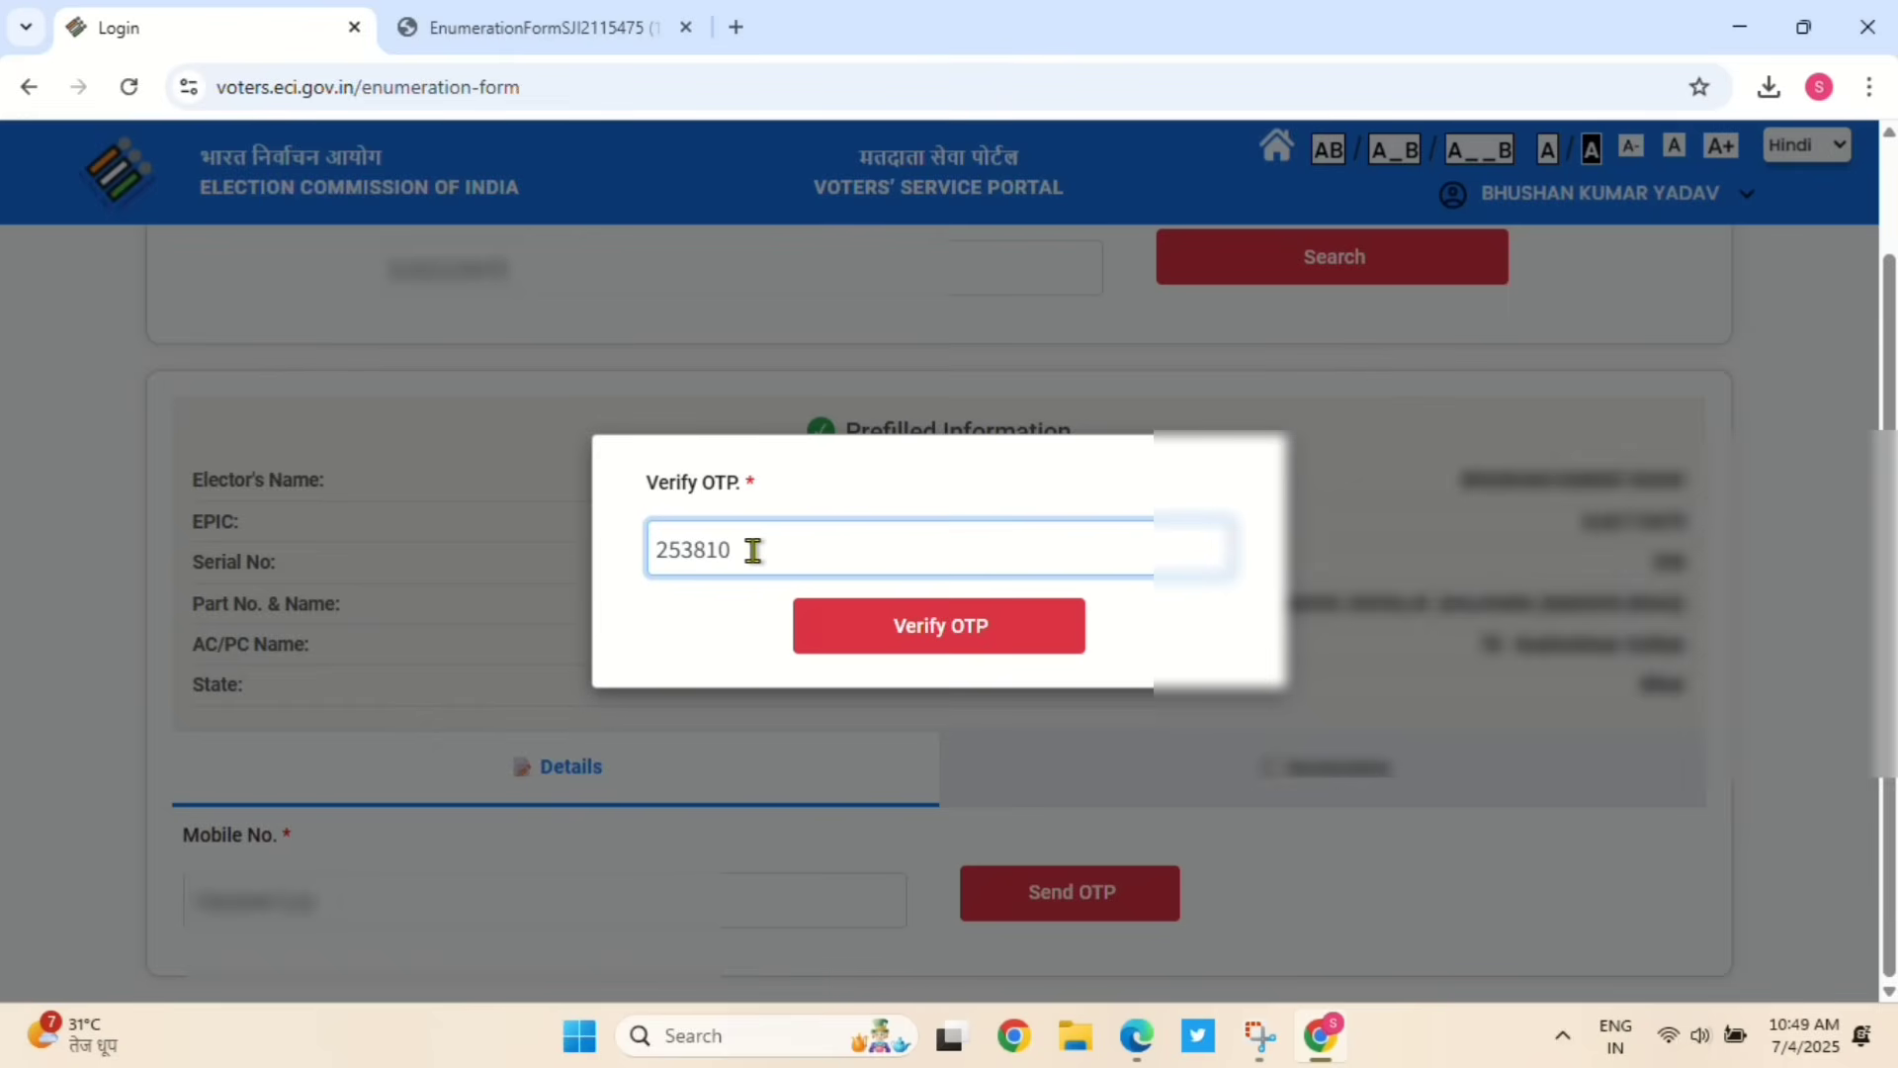
{"action": "left_click", "coordinate": [924, 642]}
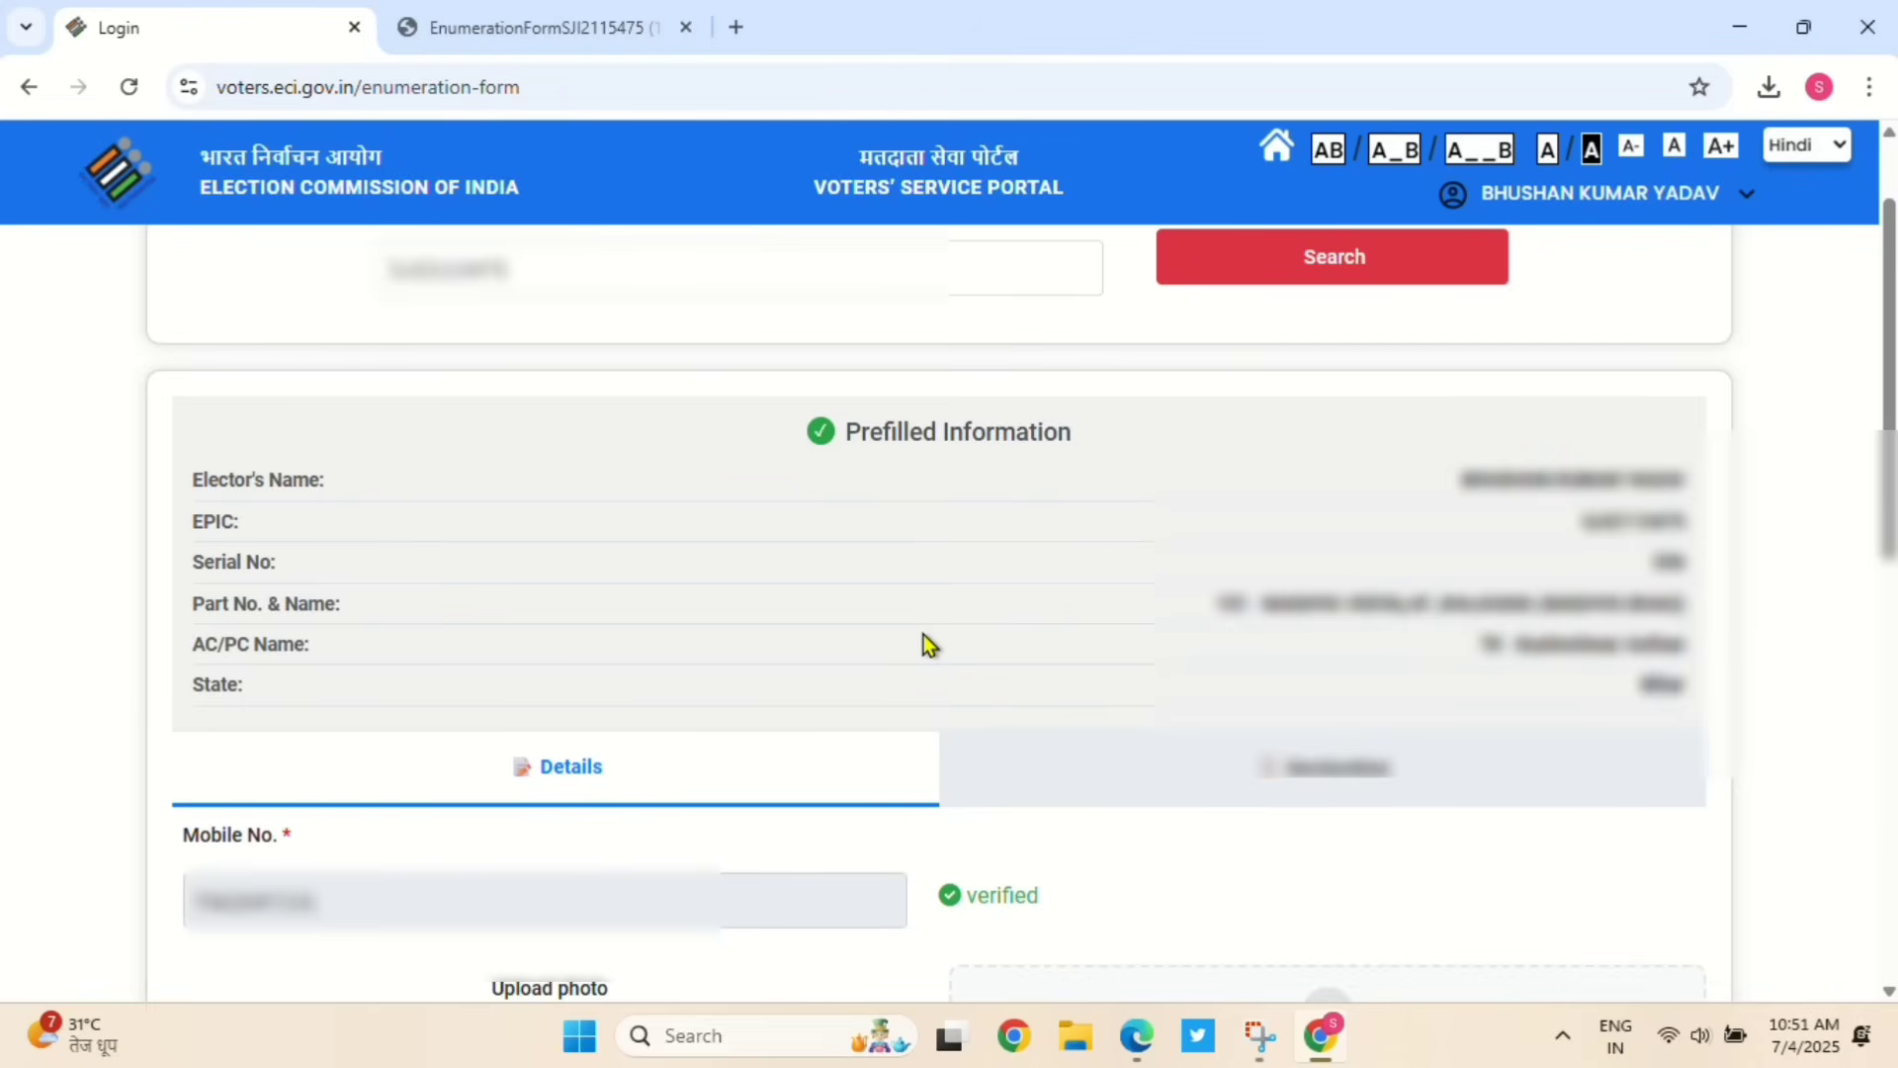
- Upload the applicant's photograph under Upload photo
{"action": "scroll", "coordinate": [925, 642], "scroll_direction": "down", "scroll_amount": 5}
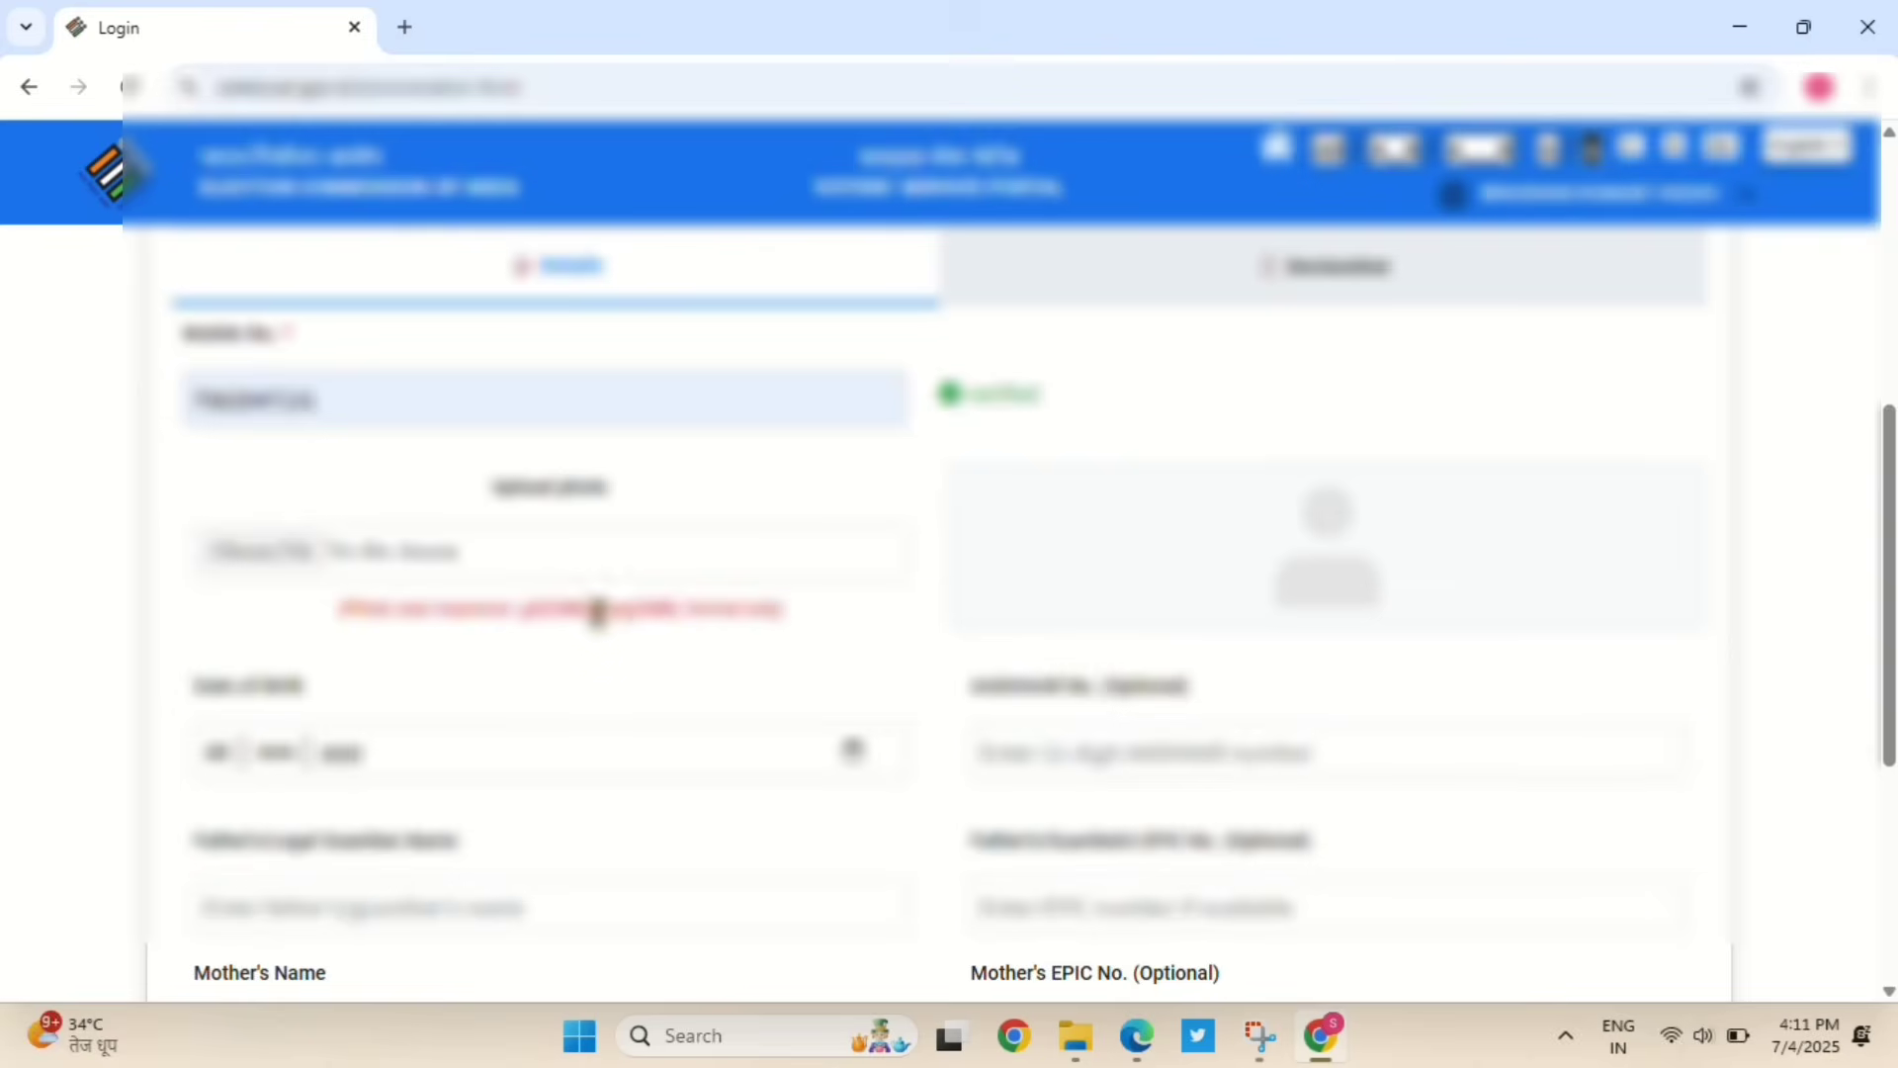
{"action": "left_click", "coordinate": [294, 554]}
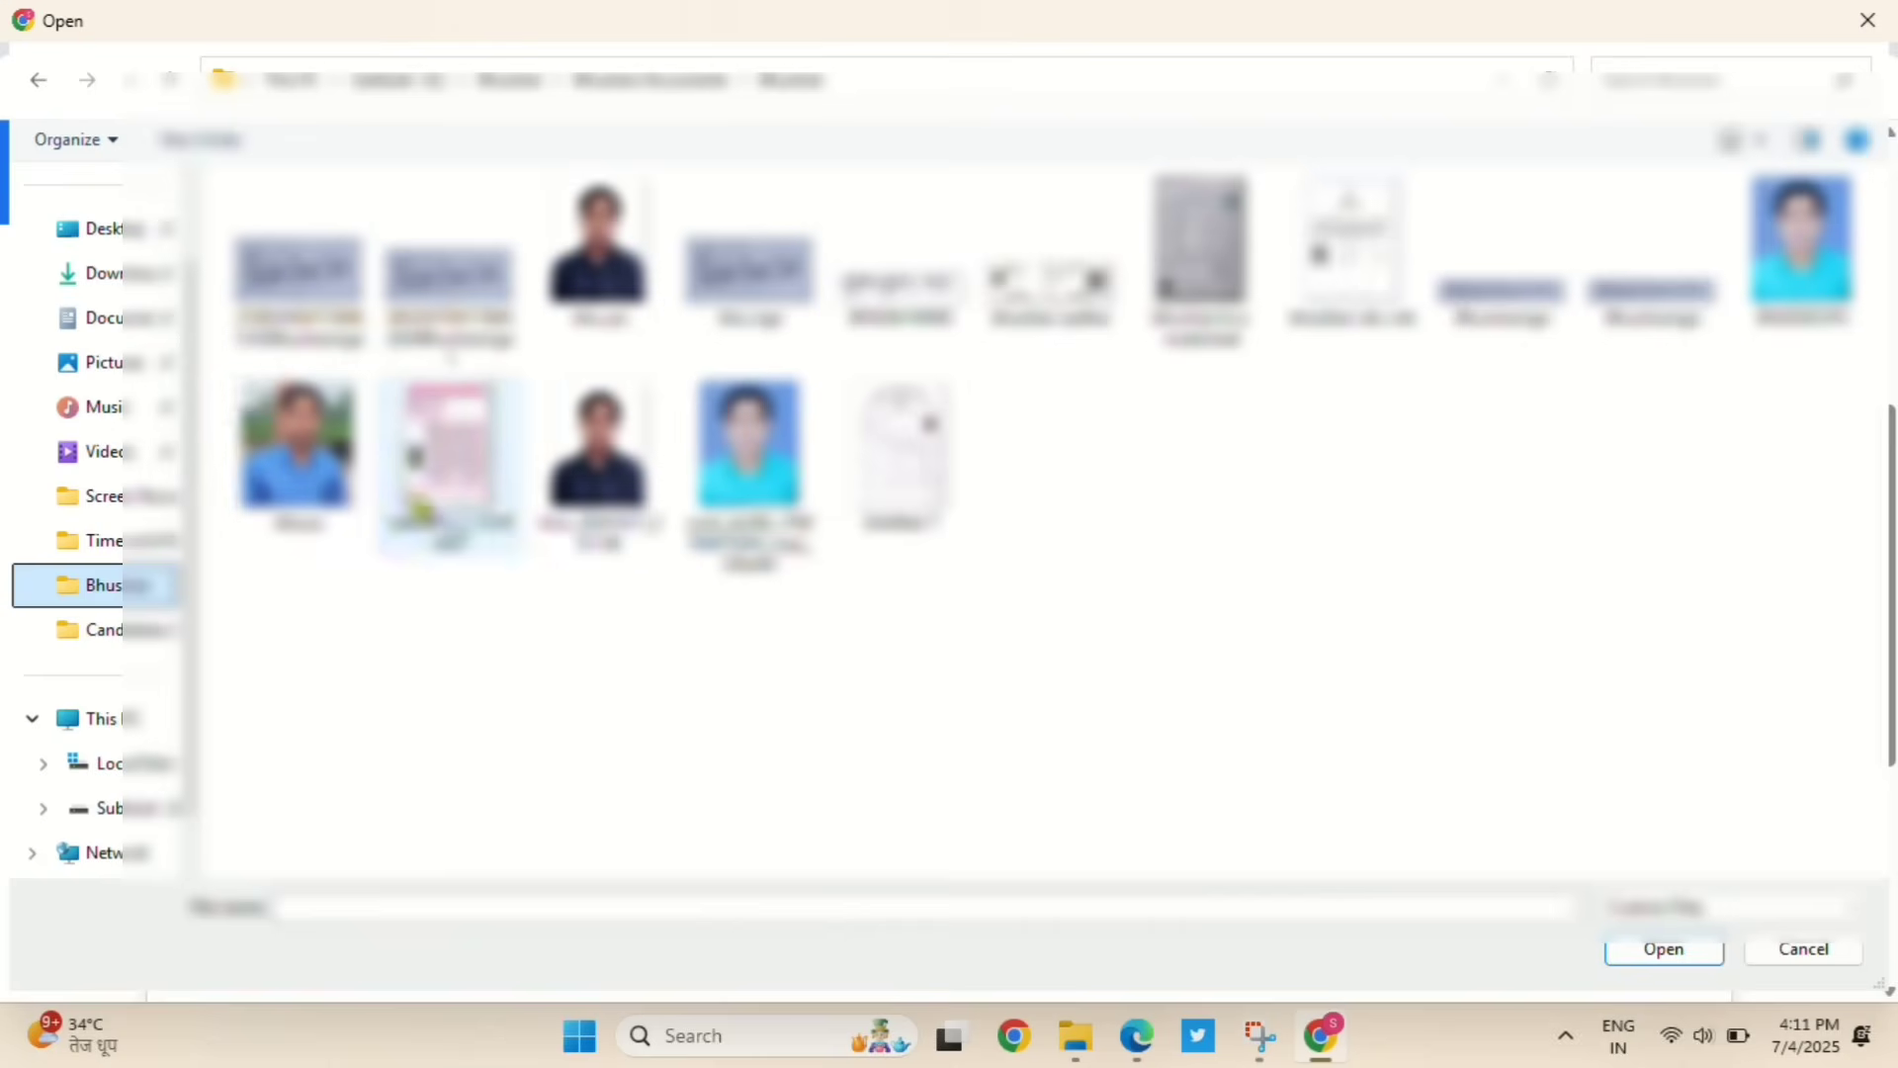
{"action": "left_click", "coordinate": [600, 267]}
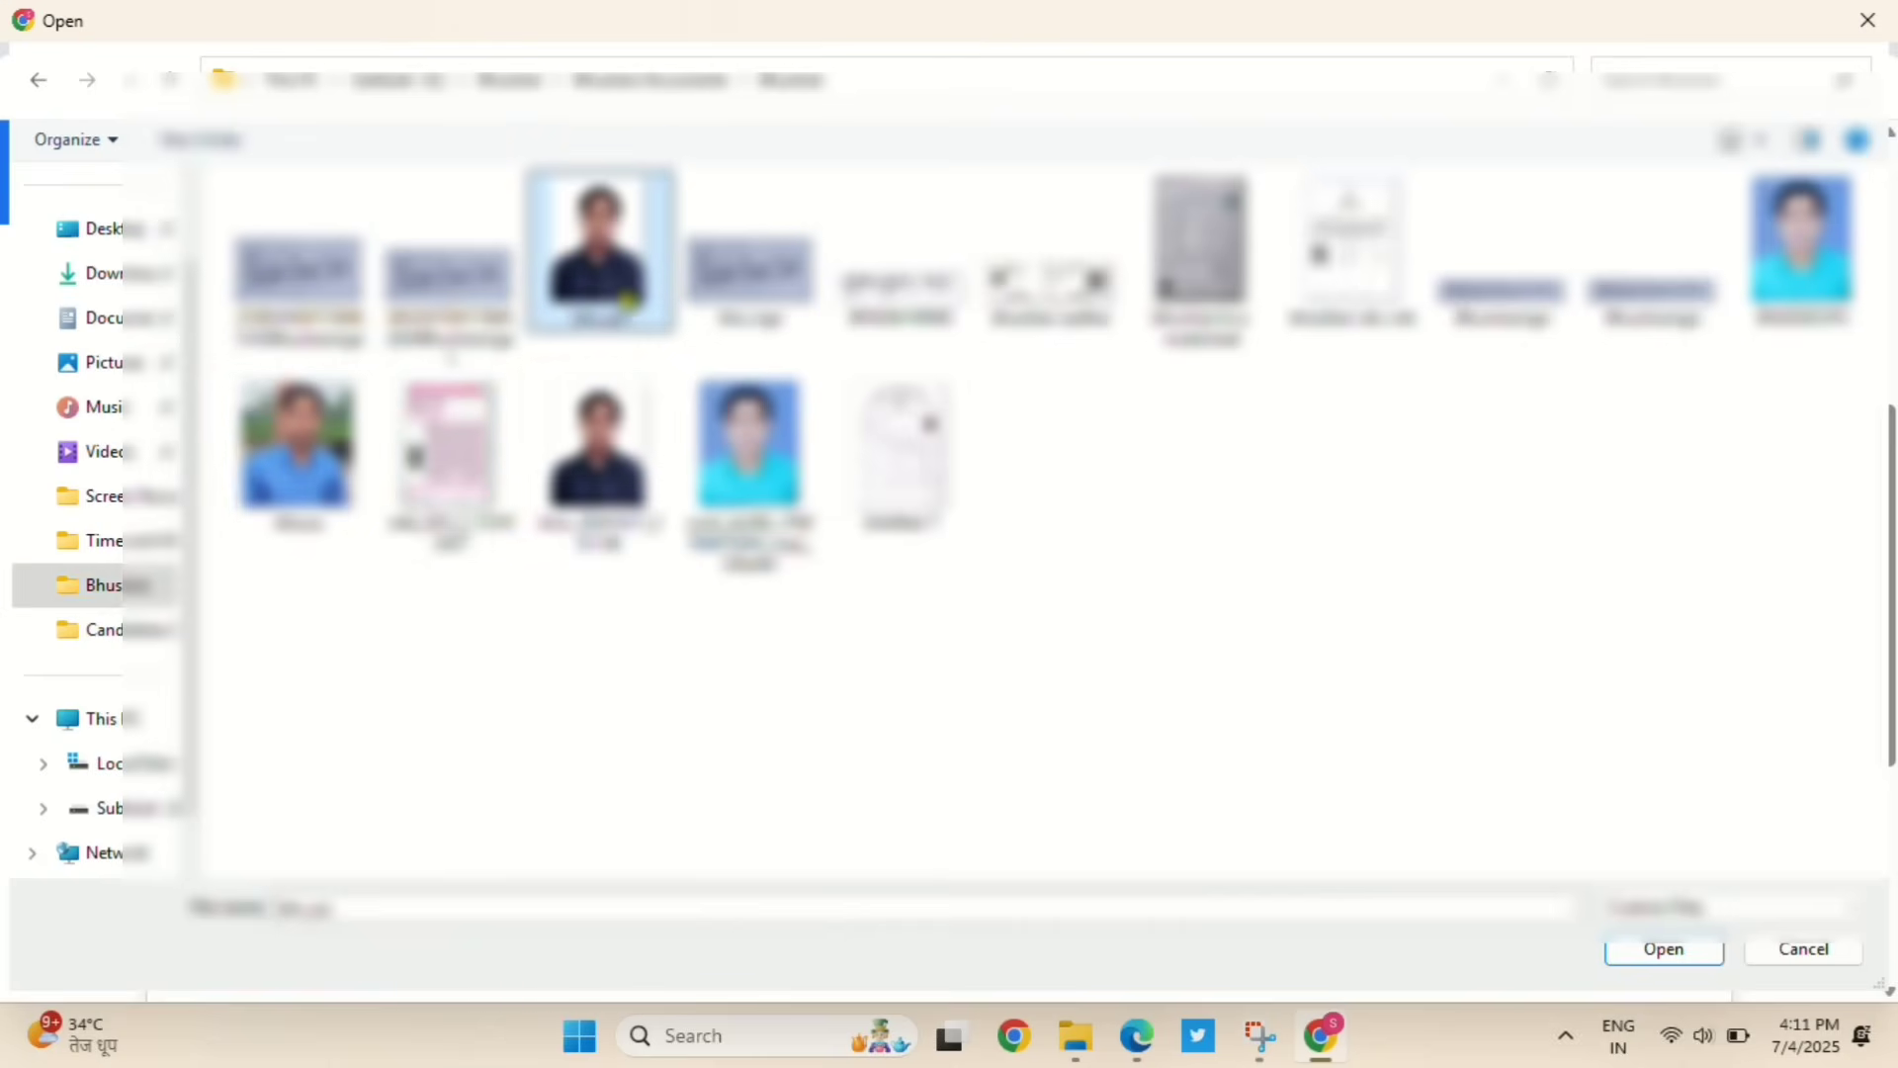
{"action": "left_click", "coordinate": [1644, 955]}
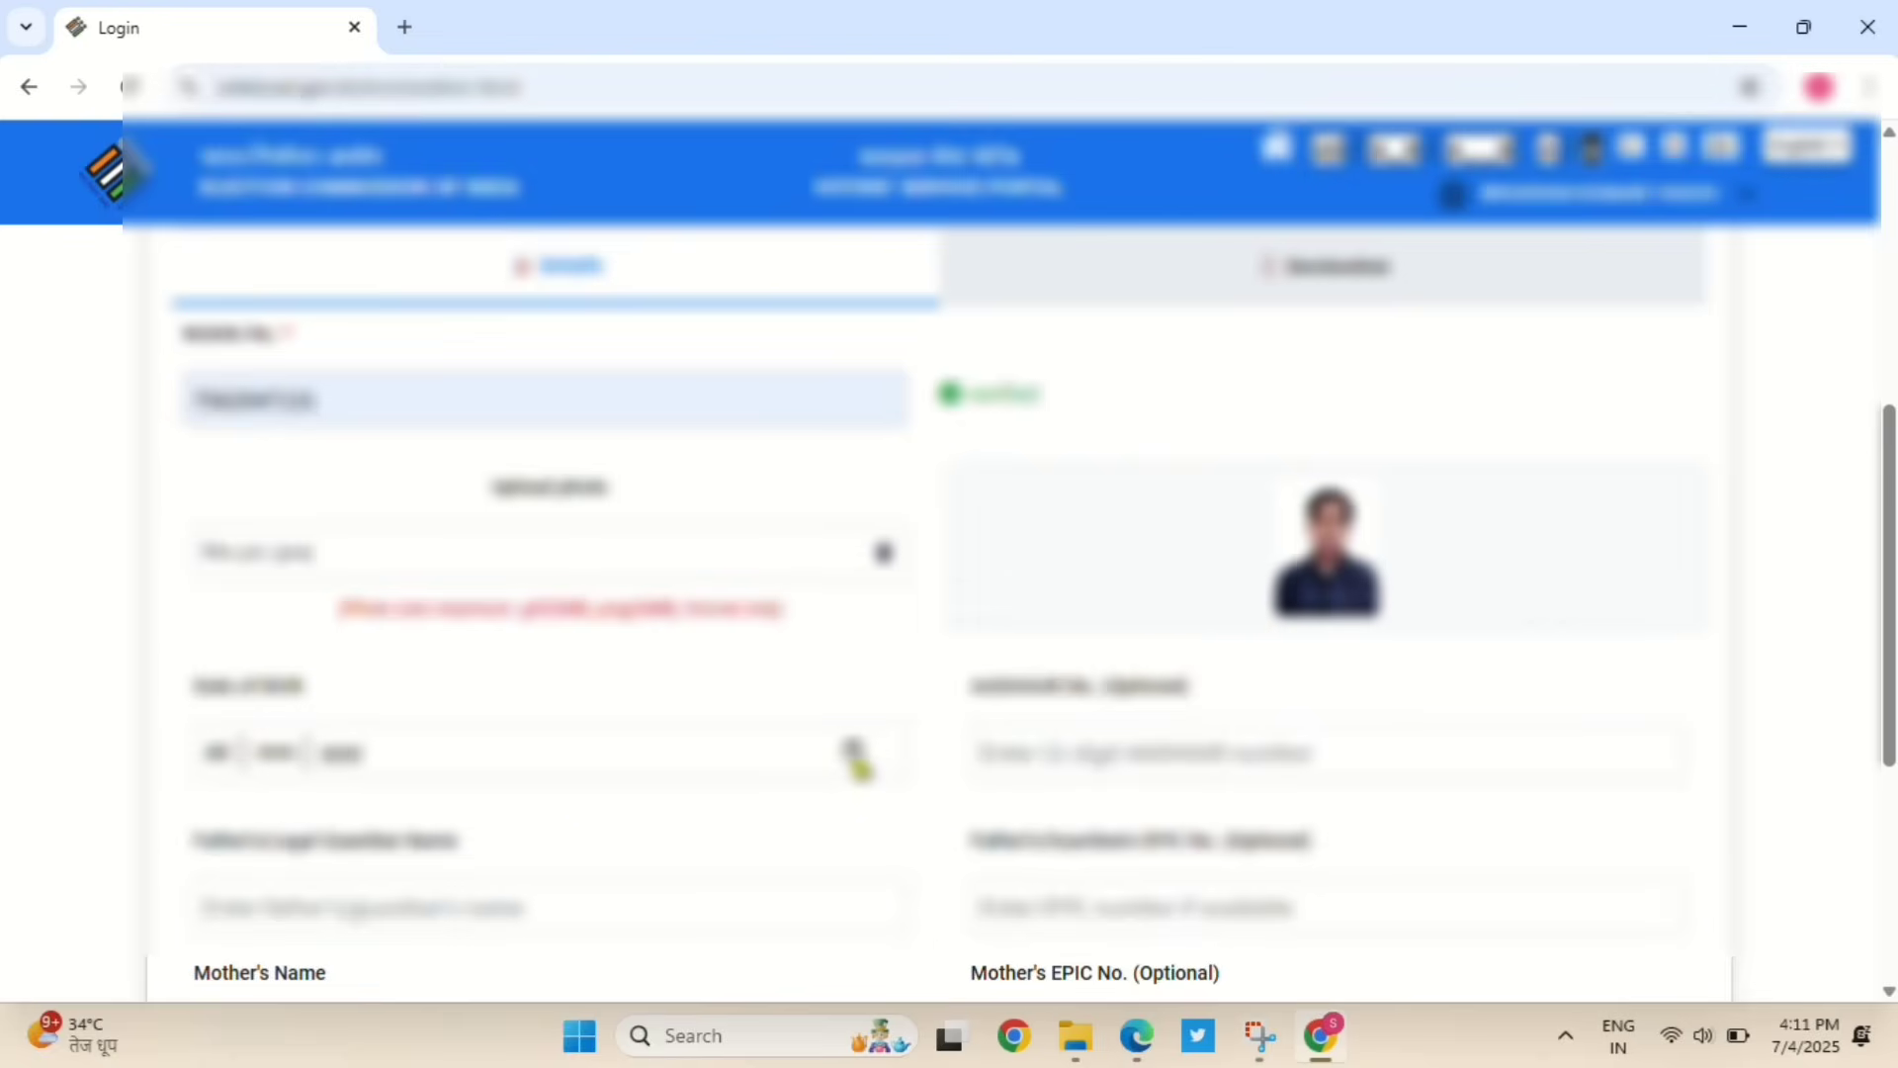
- Set the Date of Birth using the calendar's year and month picker
{"action": "left_click", "coordinate": [856, 759]}
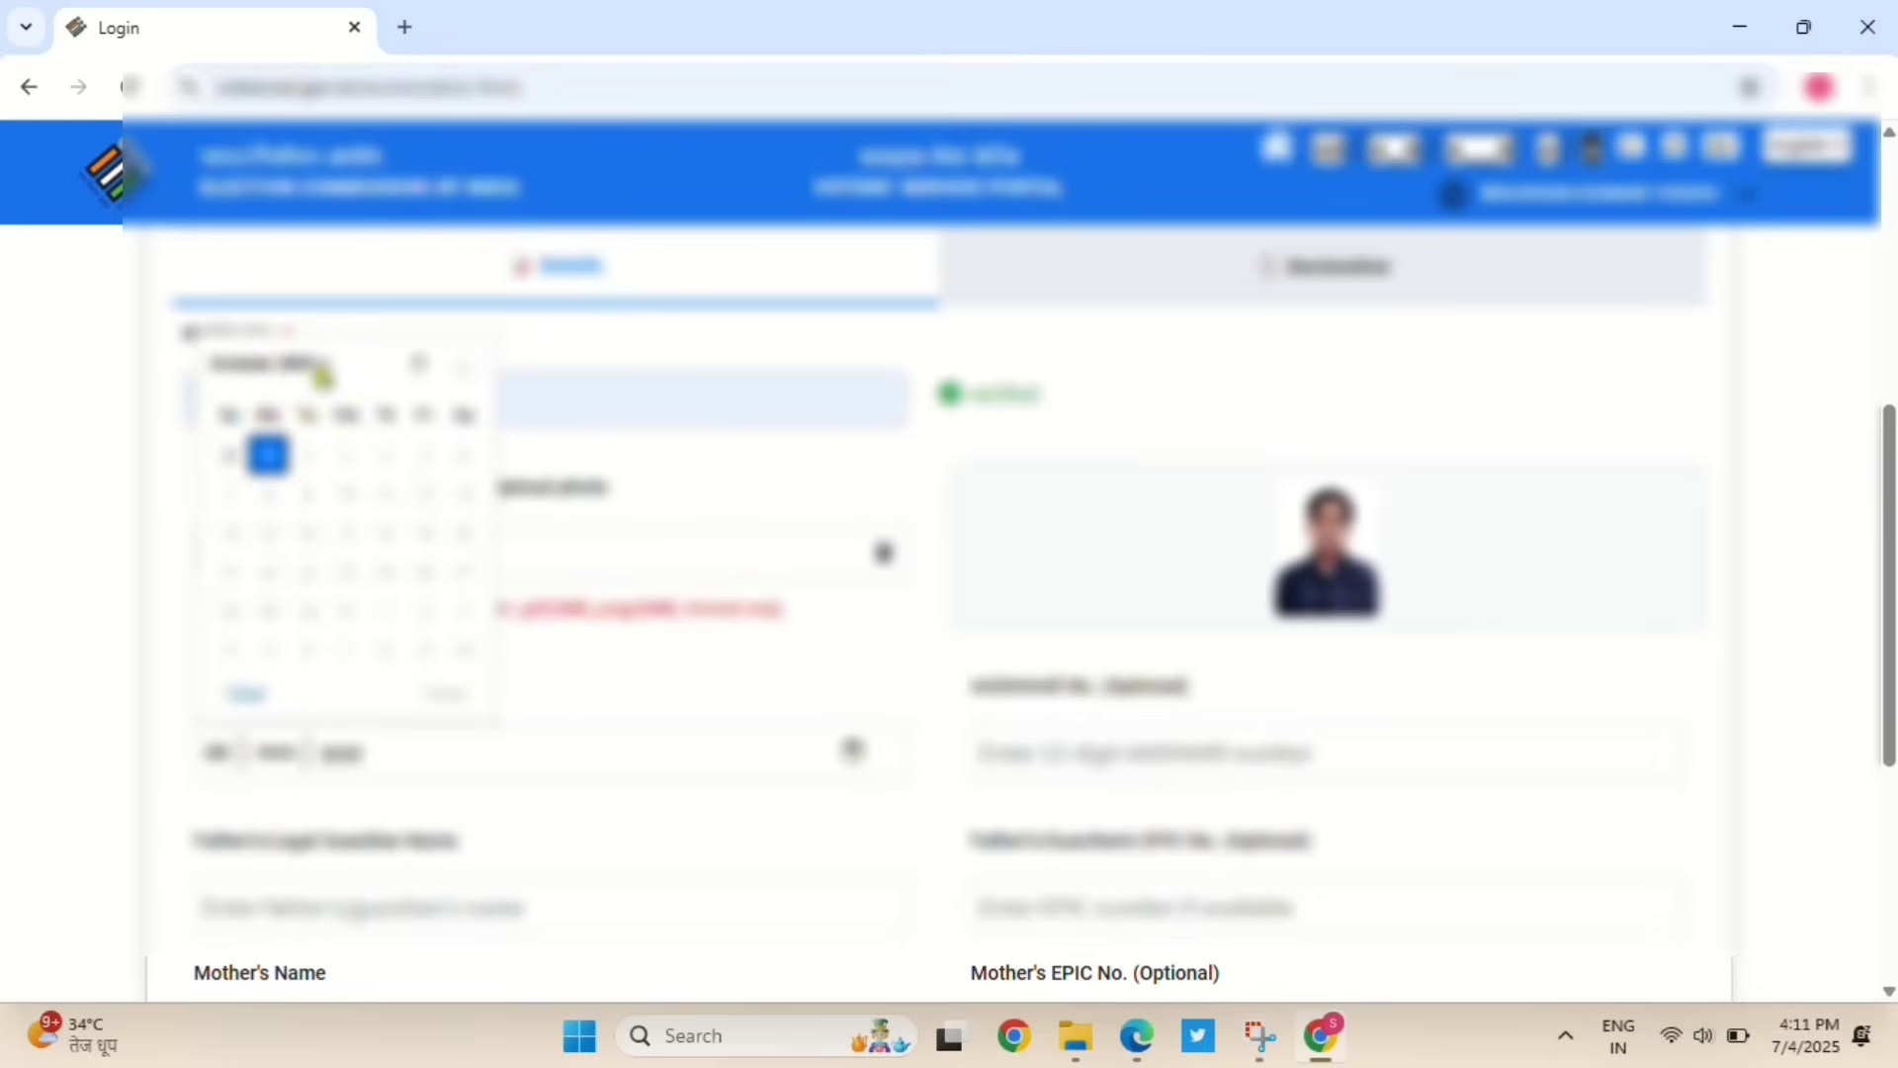
{"action": "left_click", "coordinate": [321, 374]}
{"action": "key", "text": "Up"}
{"action": "key", "text": "Up"}
{"action": "key", "text": "Up"}
{"action": "key", "text": "Up"}
{"action": "key", "text": "Up"}
{"action": "key", "text": "Up"}
{"action": "key", "text": "Up"}
{"action": "key", "text": "Up"}
{"action": "key", "text": "Up"}
{"action": "key", "text": "Up"}
{"action": "key", "text": "Up"}
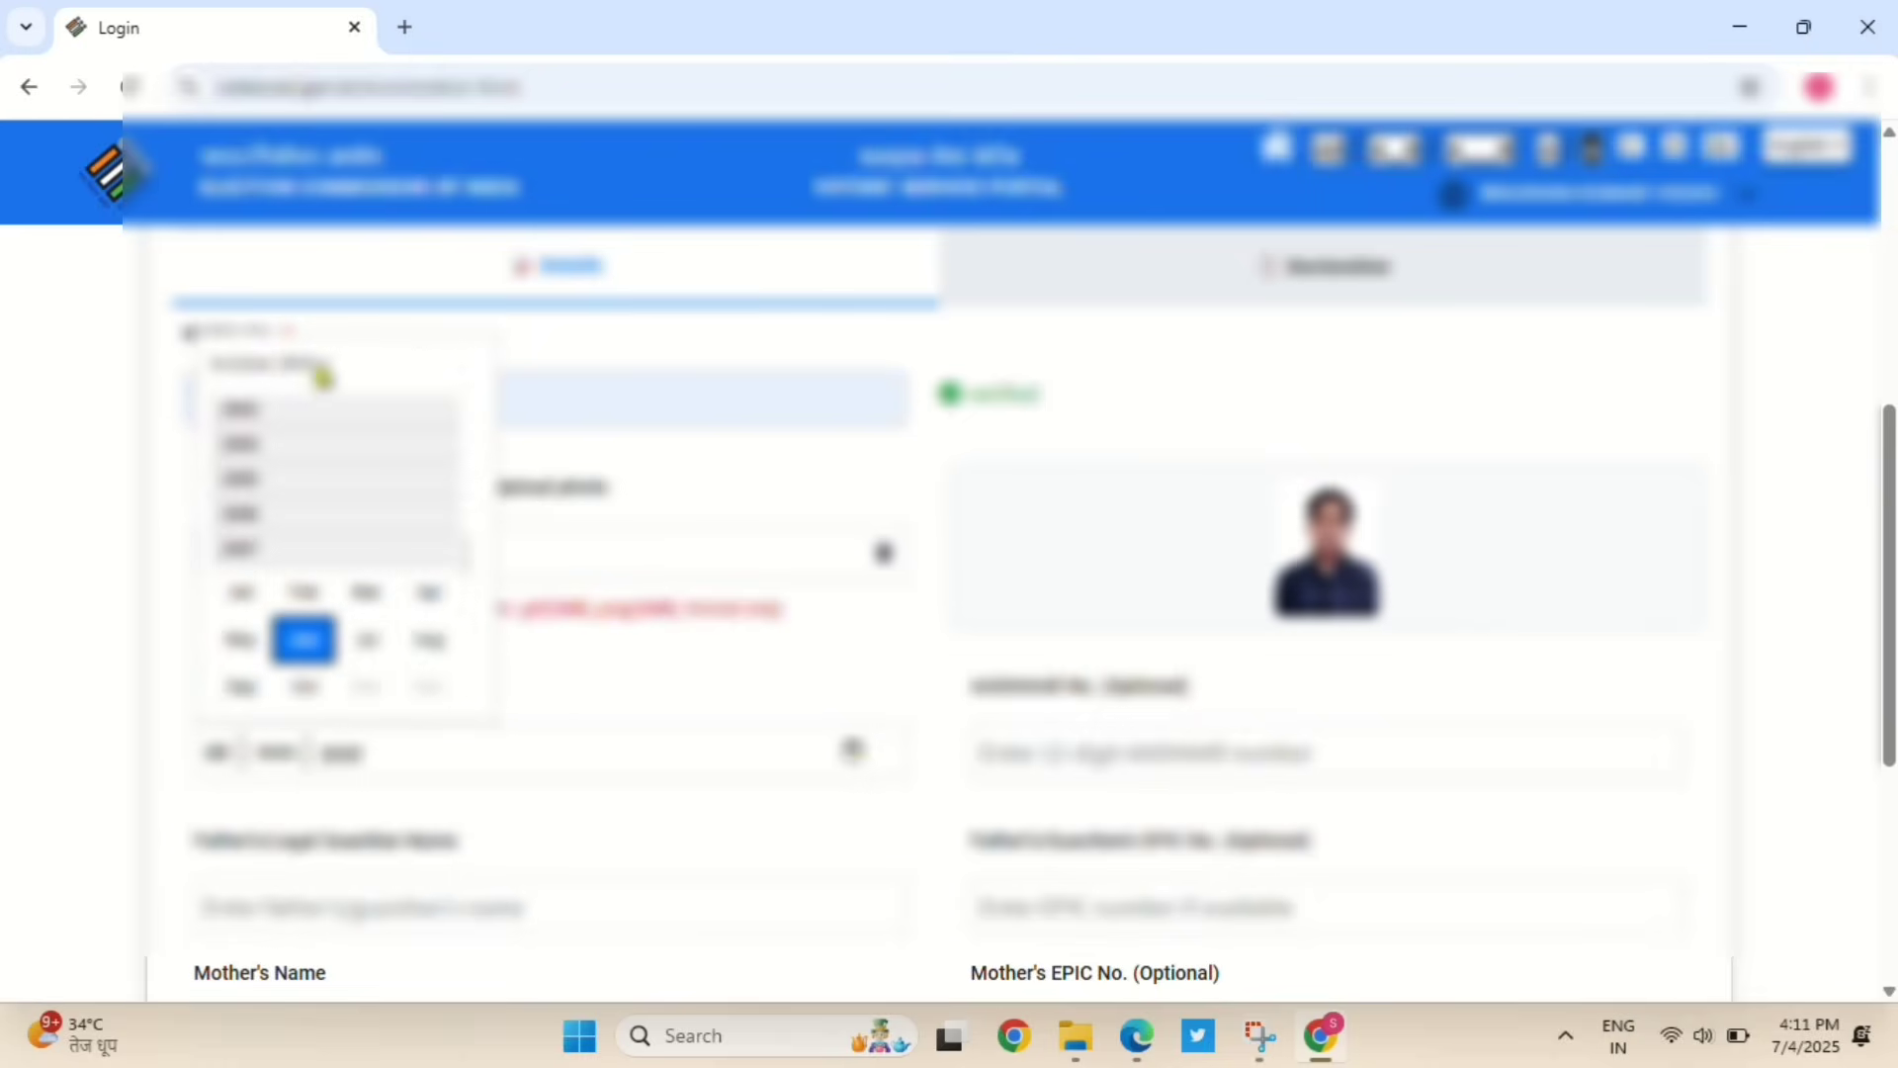
{"action": "key", "text": "Up"}
{"action": "key", "text": "Up"}
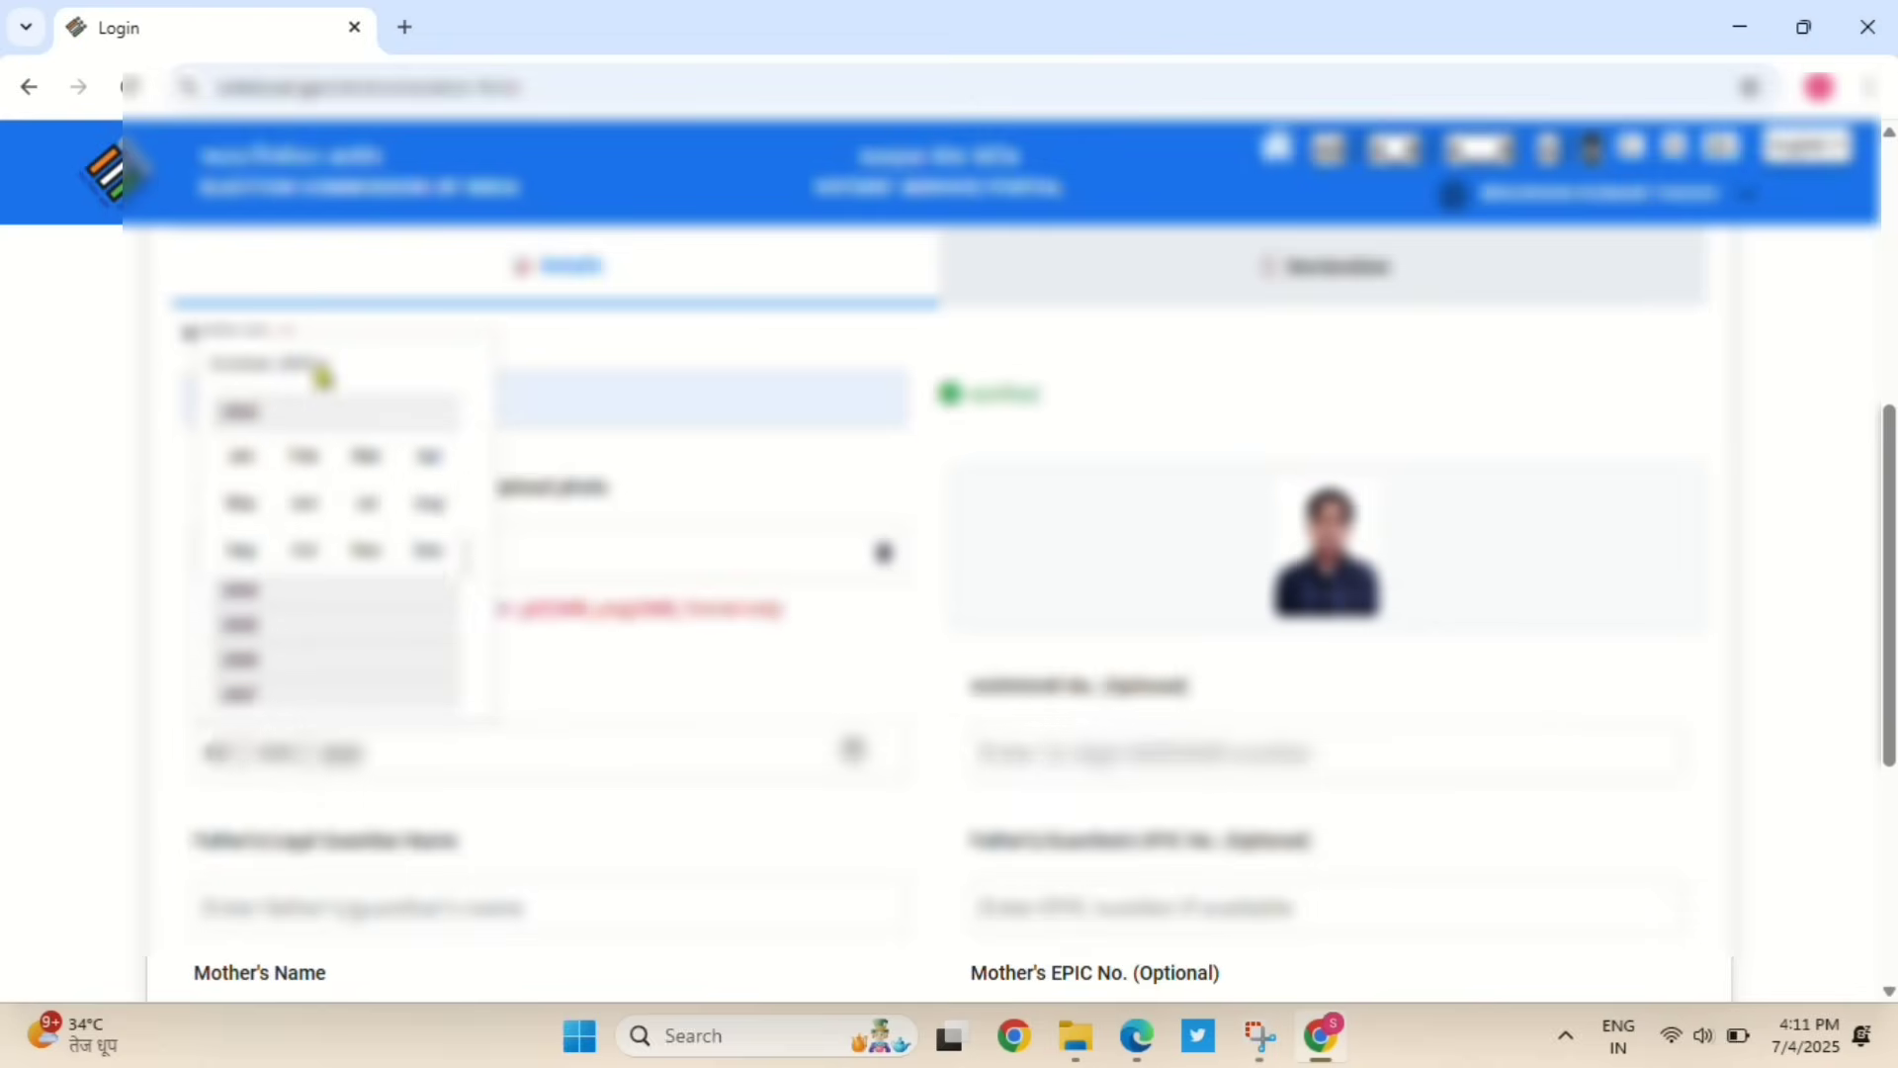
{"action": "key", "text": "Return"}
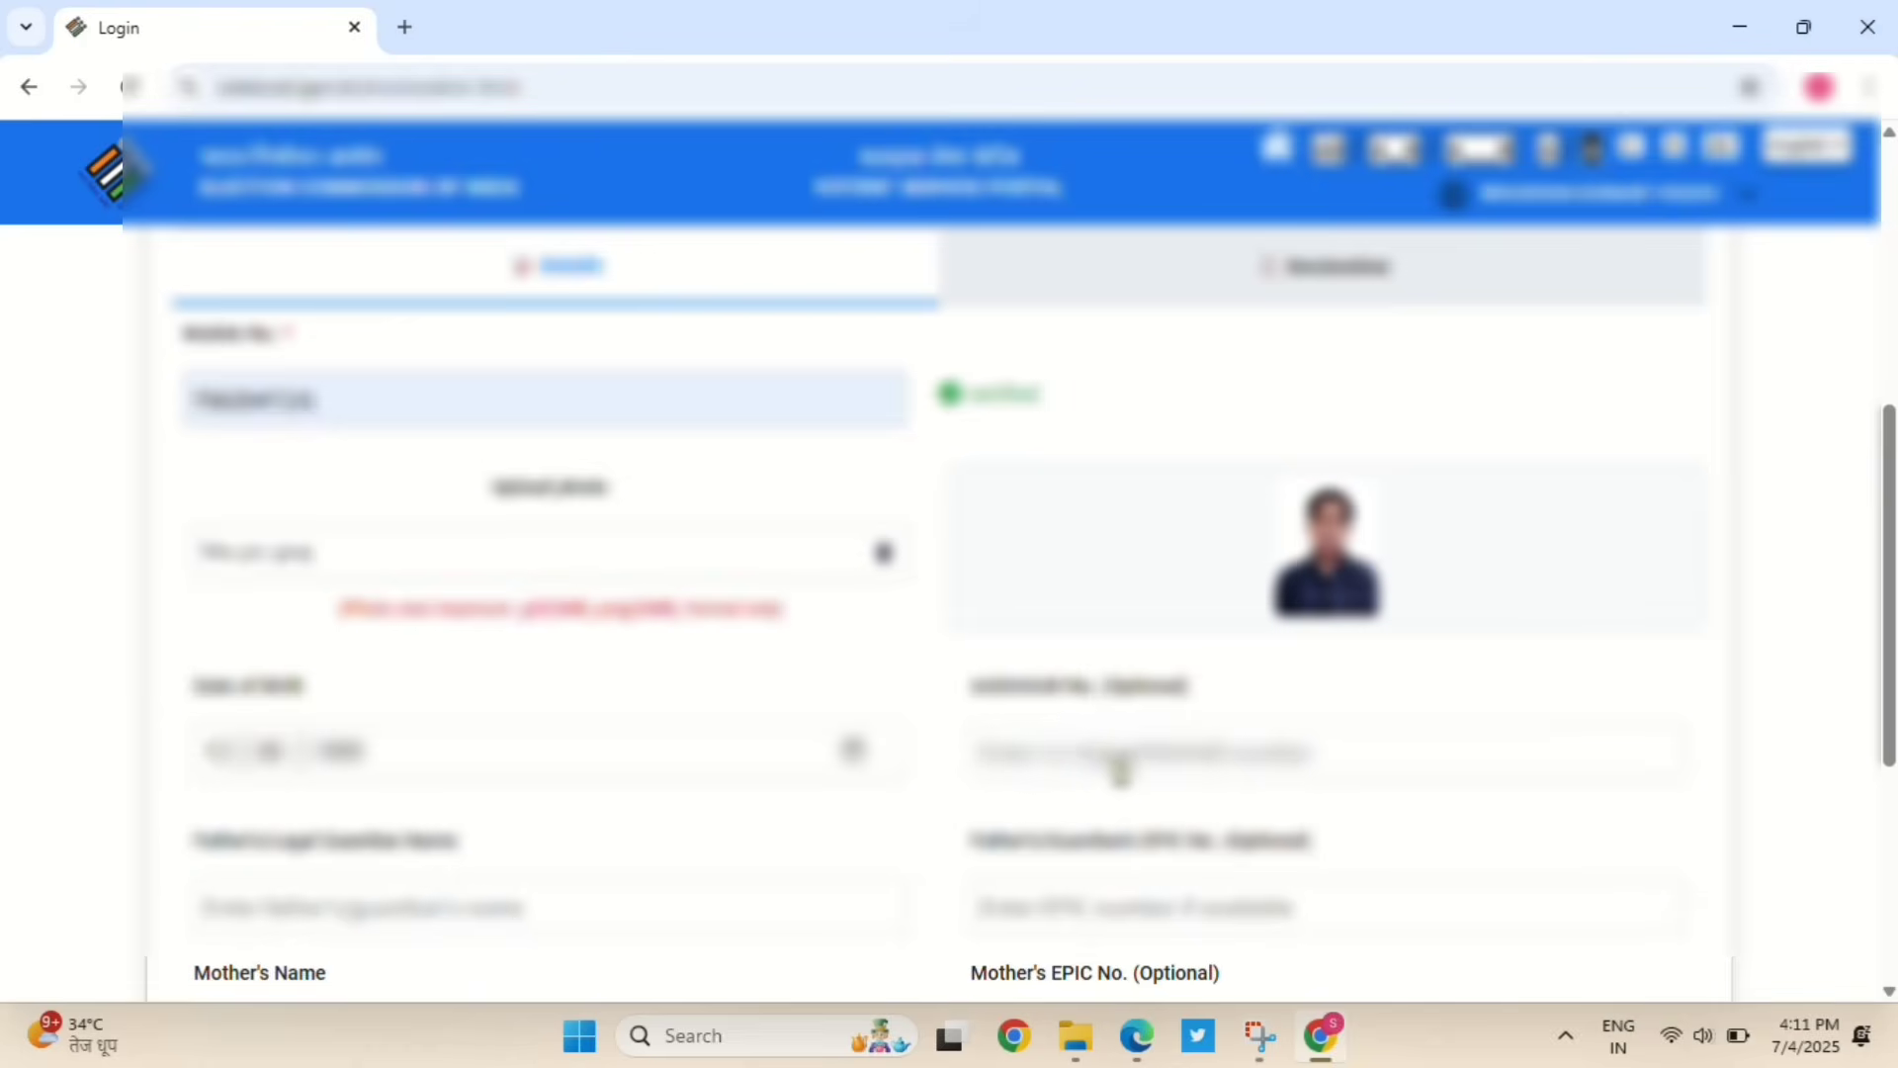
- Fill the Aadhaar No. field from the browser's suggested value and move down to the parents' fields
{"action": "left_click", "coordinate": [1120, 769]}
{"action": "left_click", "coordinate": [1021, 806]}
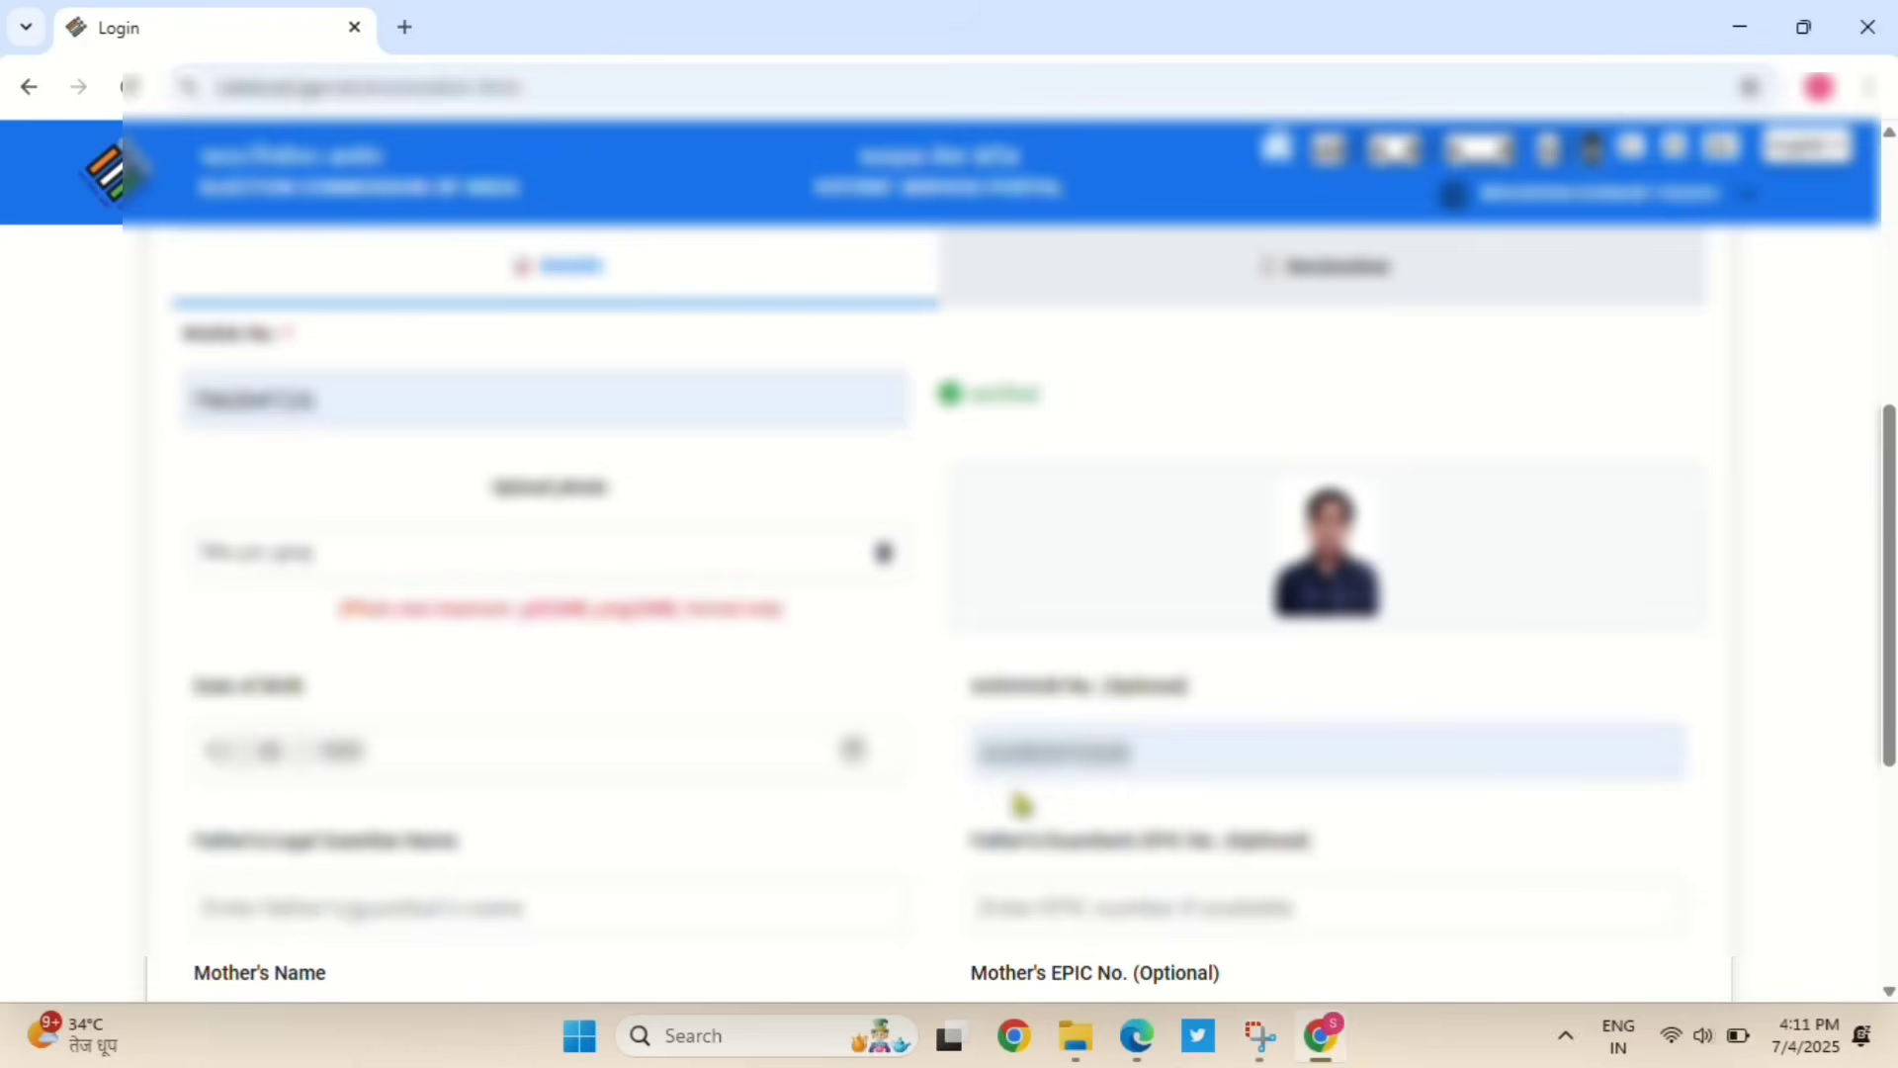
{"action": "scroll", "coordinate": [1021, 806], "scroll_direction": "down", "scroll_amount": 3}
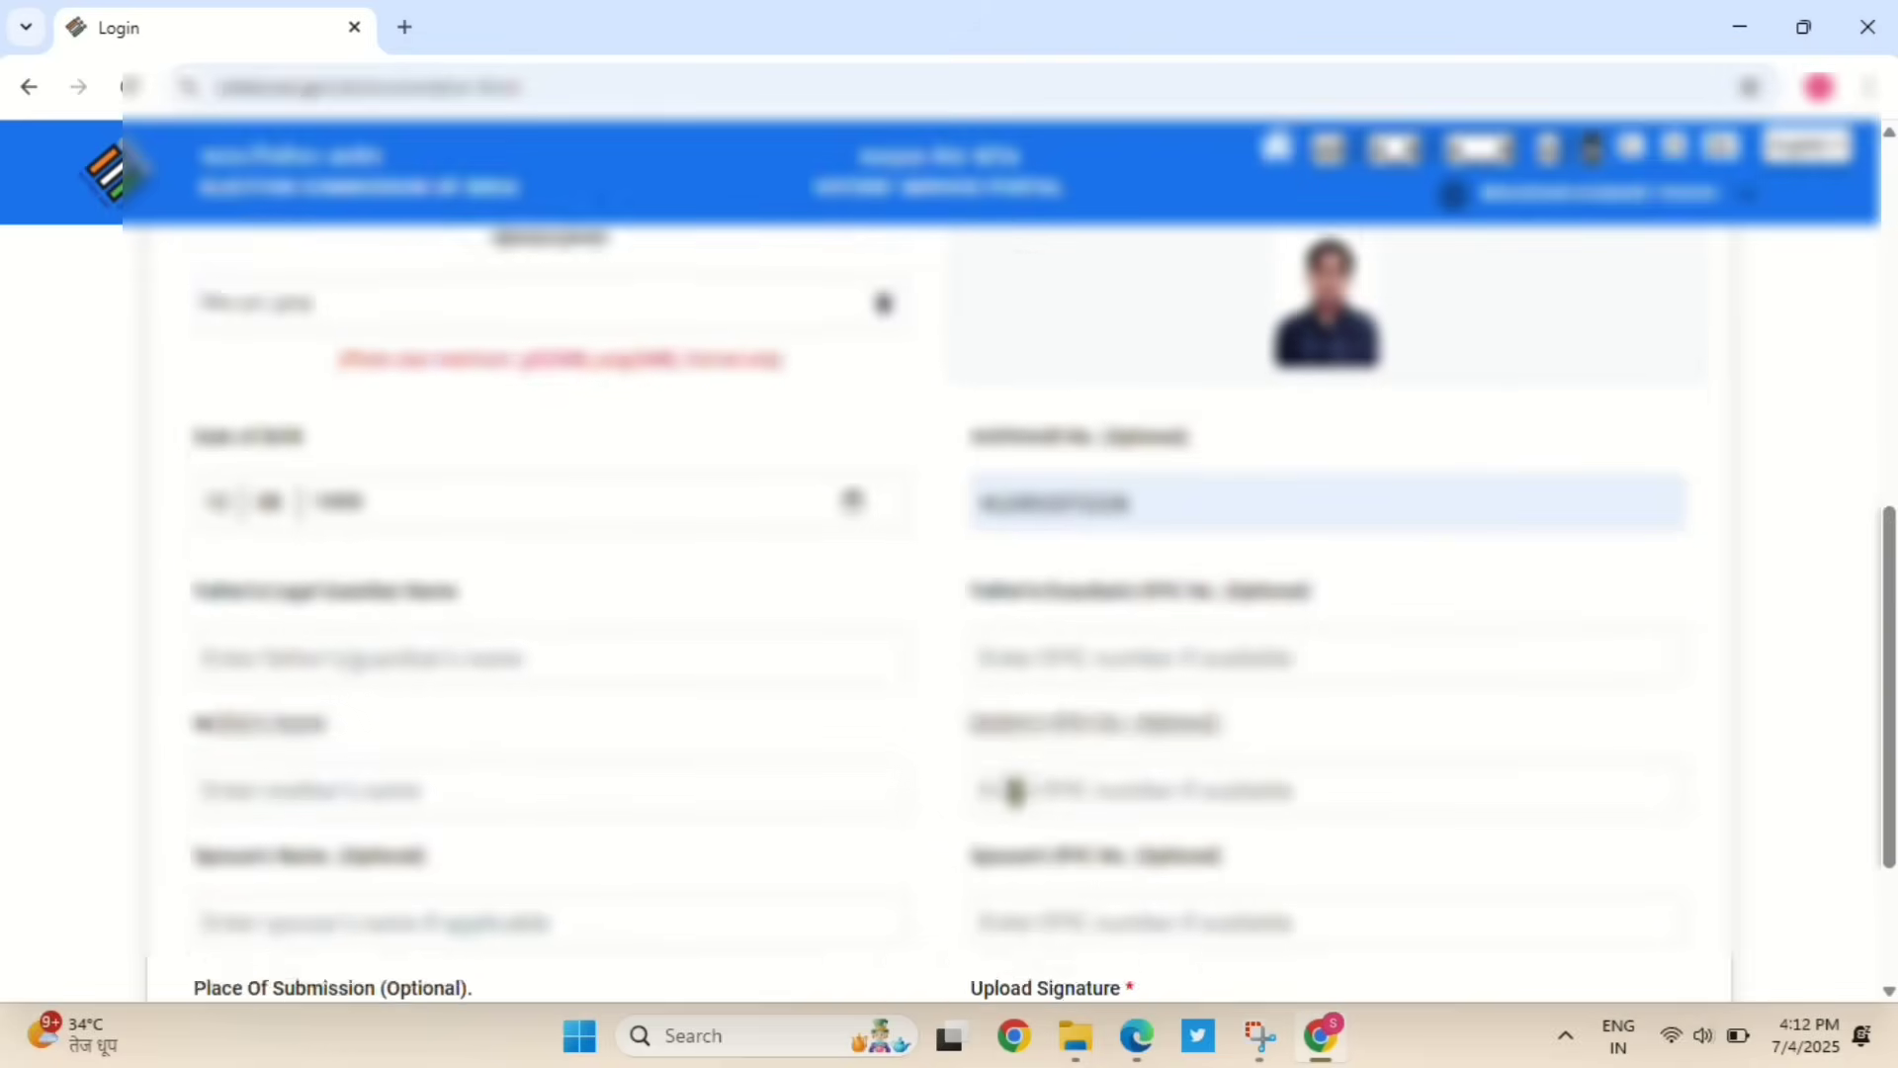
{"action": "scroll", "coordinate": [1021, 806], "scroll_direction": "down", "scroll_amount": 1}
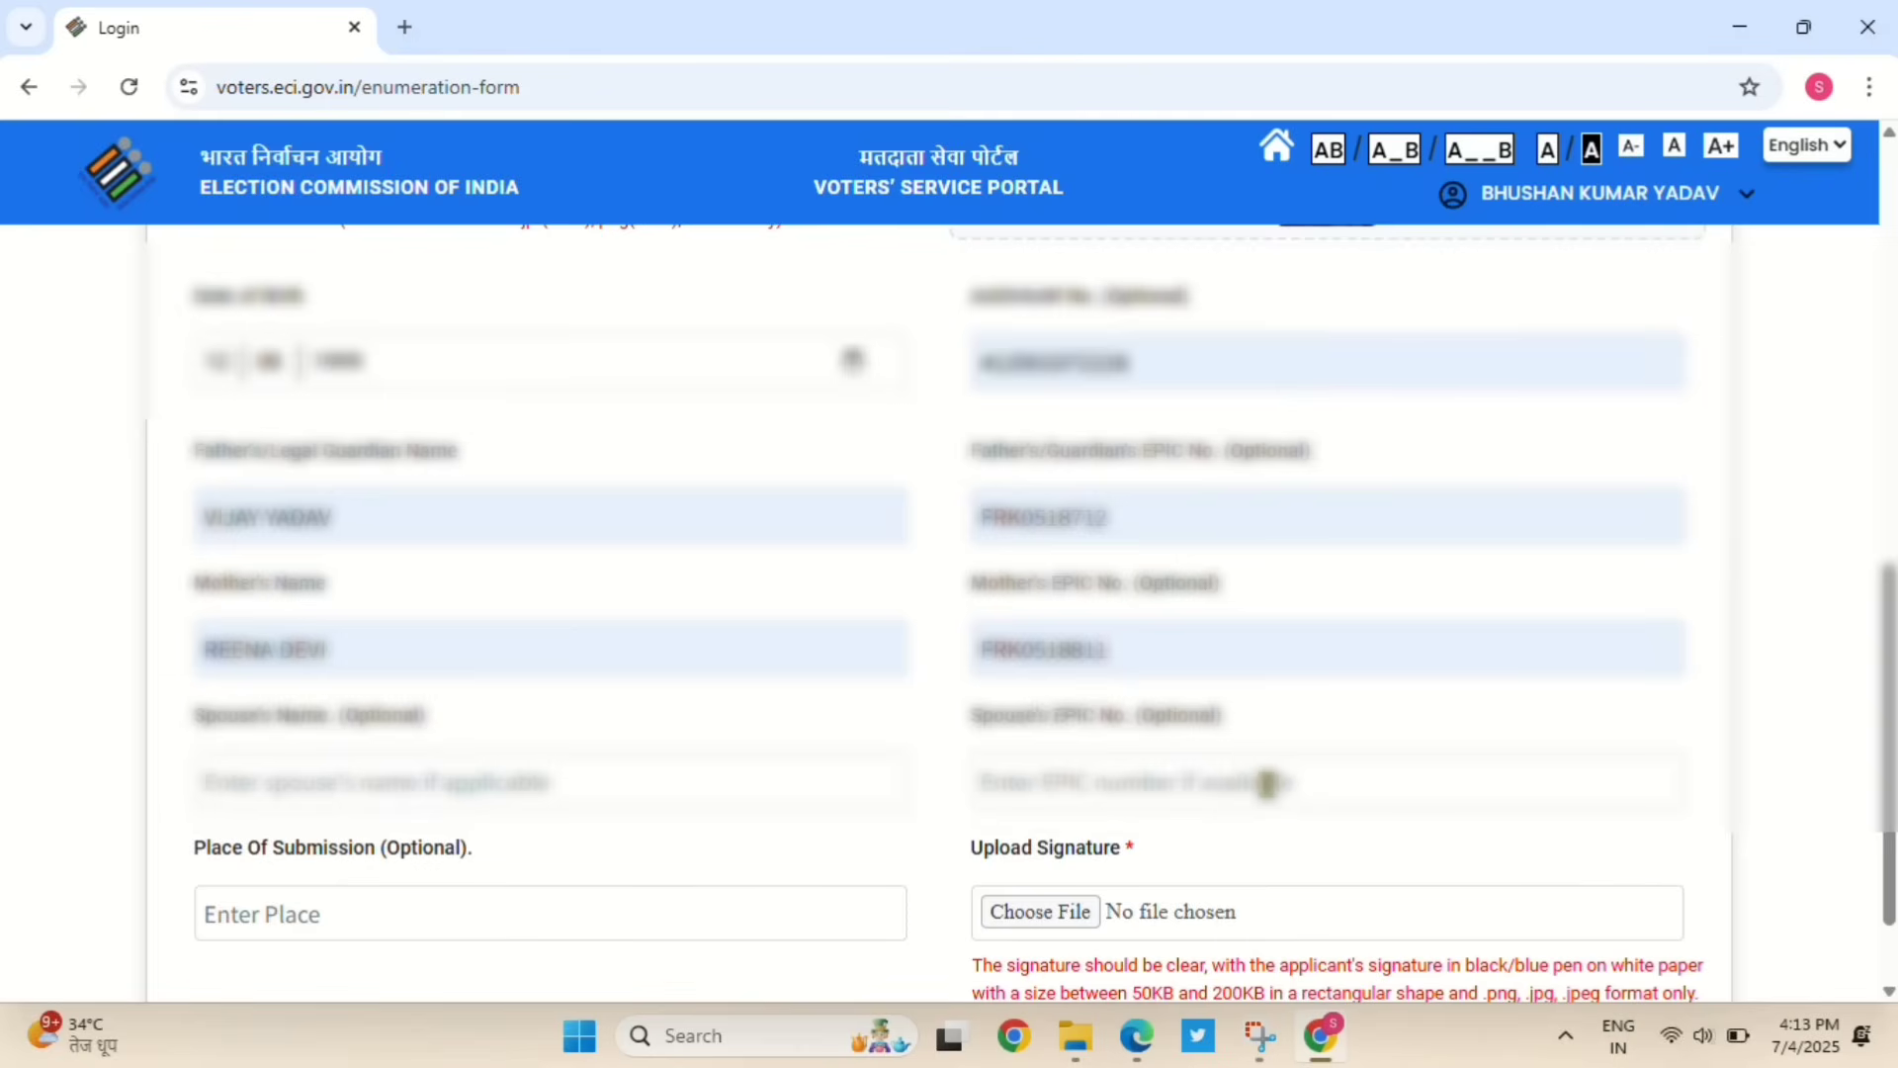
- Scroll down to the Place Of Submission field
{"action": "scroll", "coordinate": [1268, 783], "scroll_direction": "down", "scroll_amount": 1}
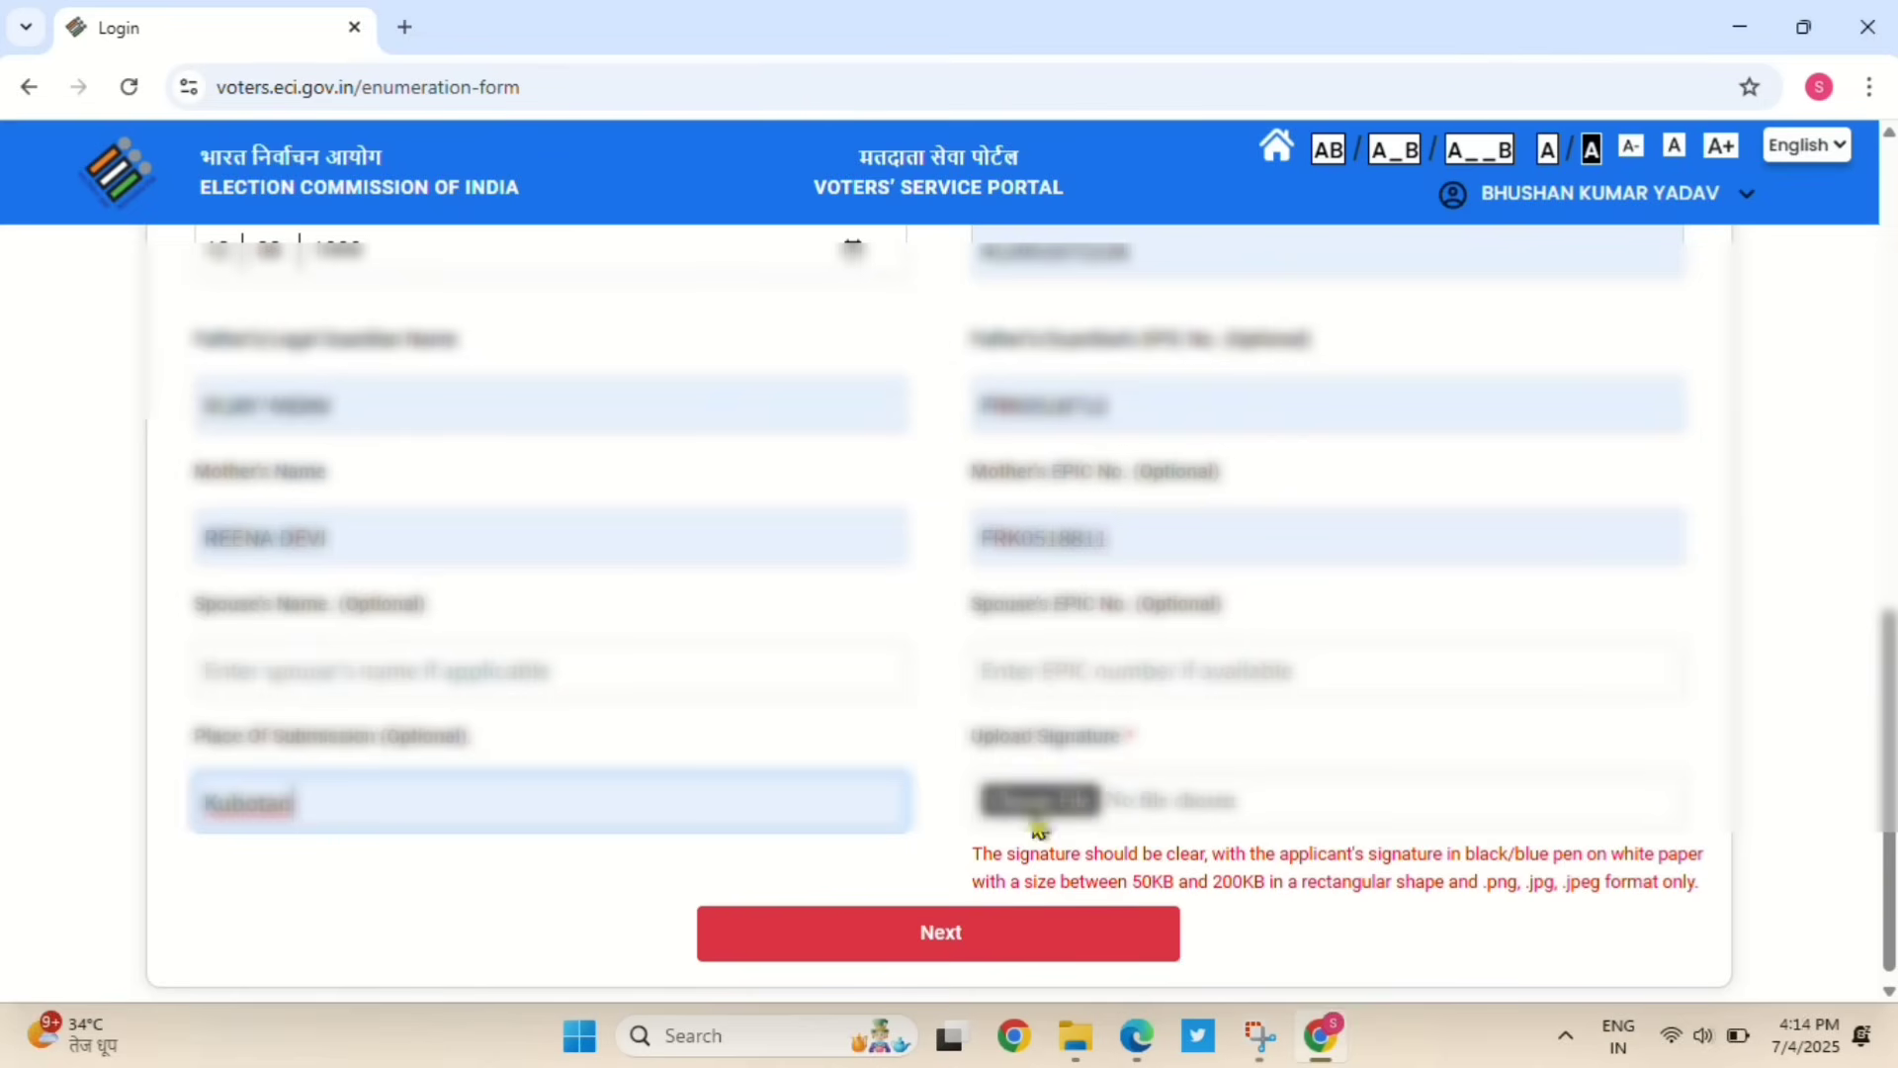
- Attach the signature image under Upload Signature and go to the Declaration tab
{"action": "left_click", "coordinate": [1085, 808]}
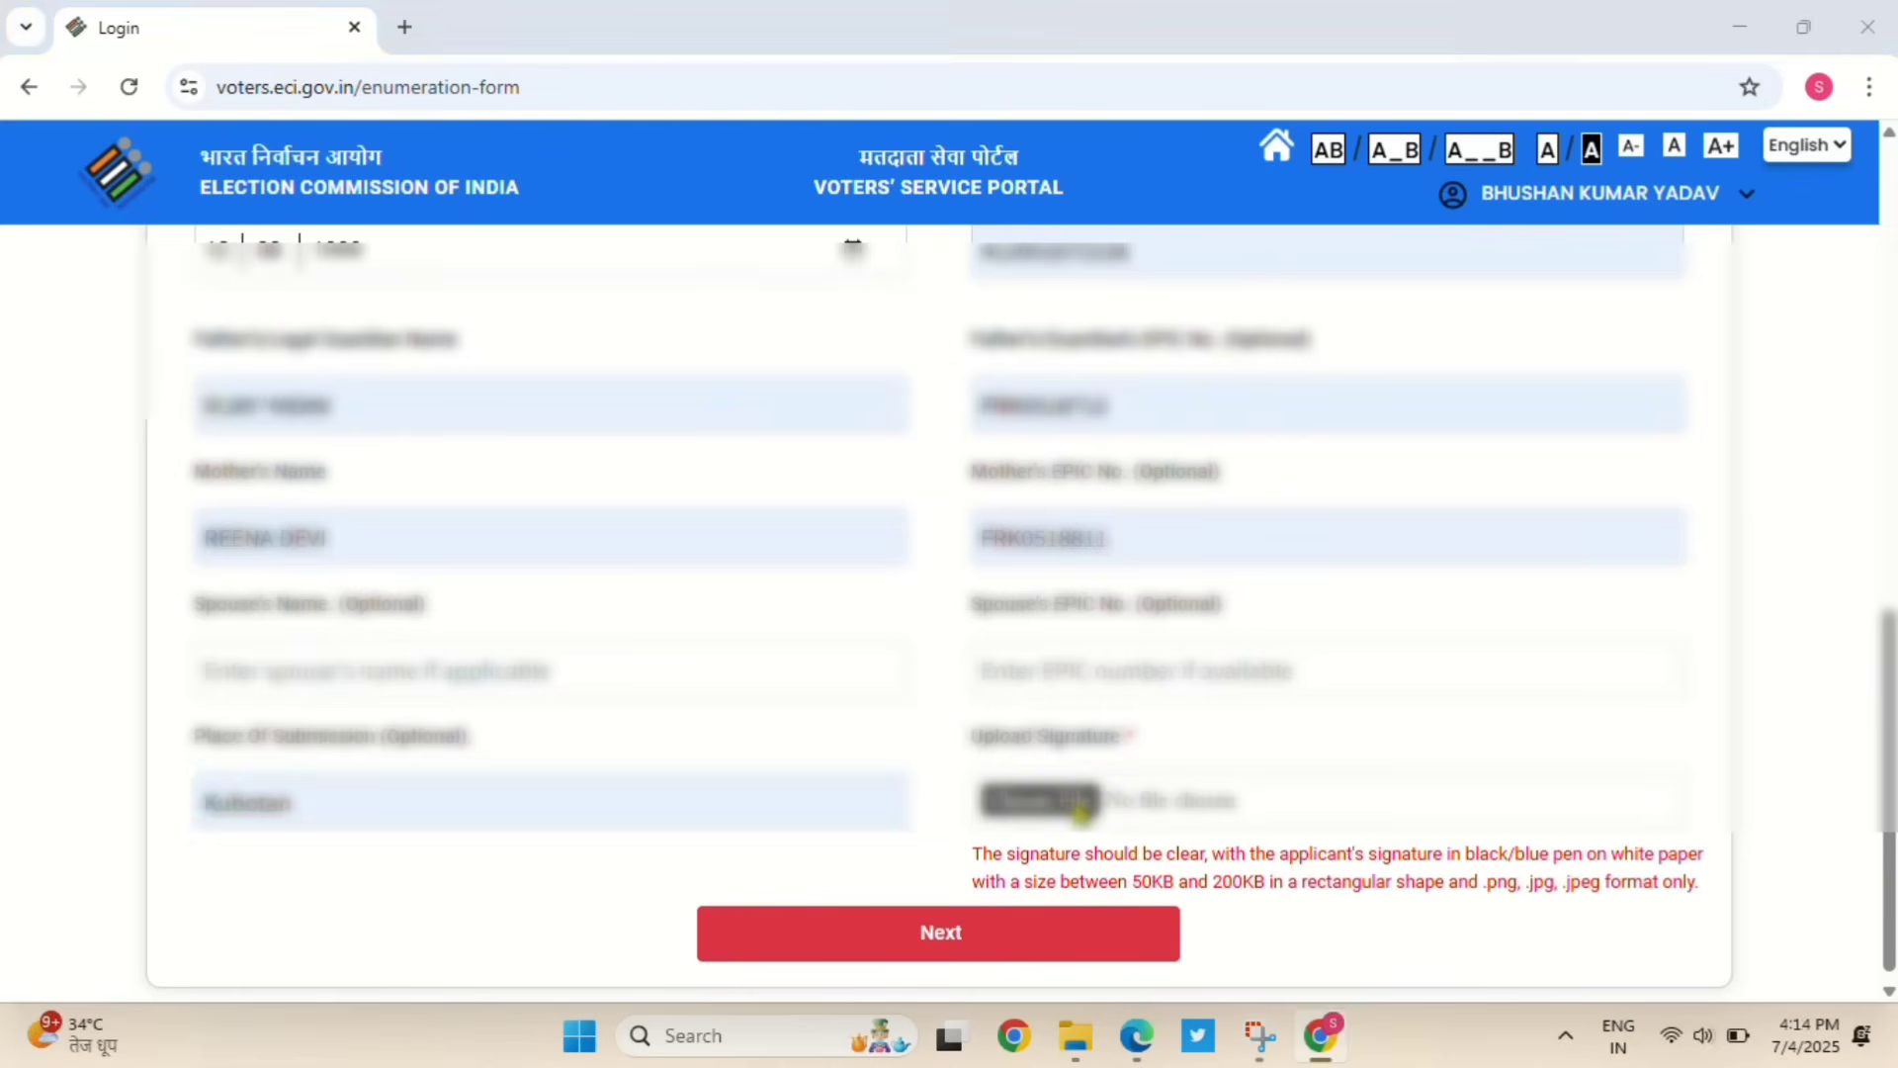
{"action": "left_click", "coordinate": [449, 282]}
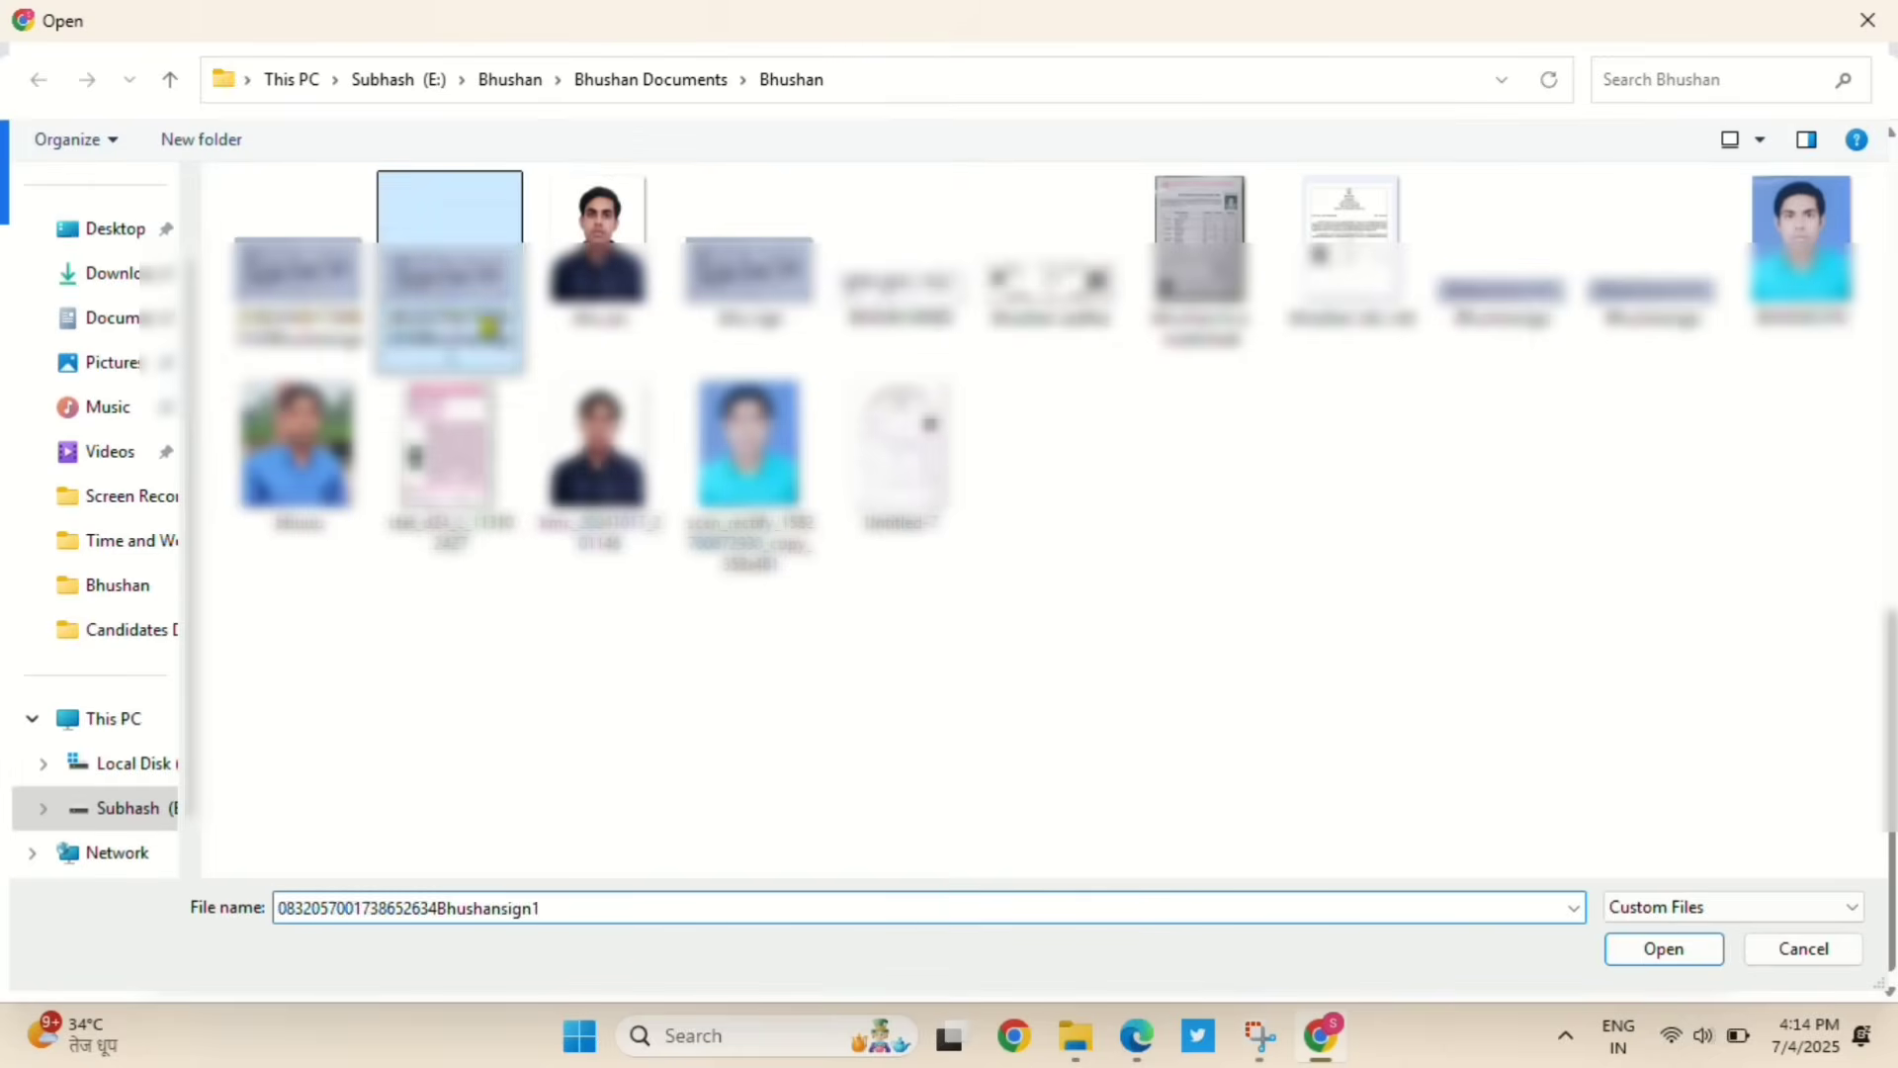
{"action": "left_click", "coordinate": [1649, 949]}
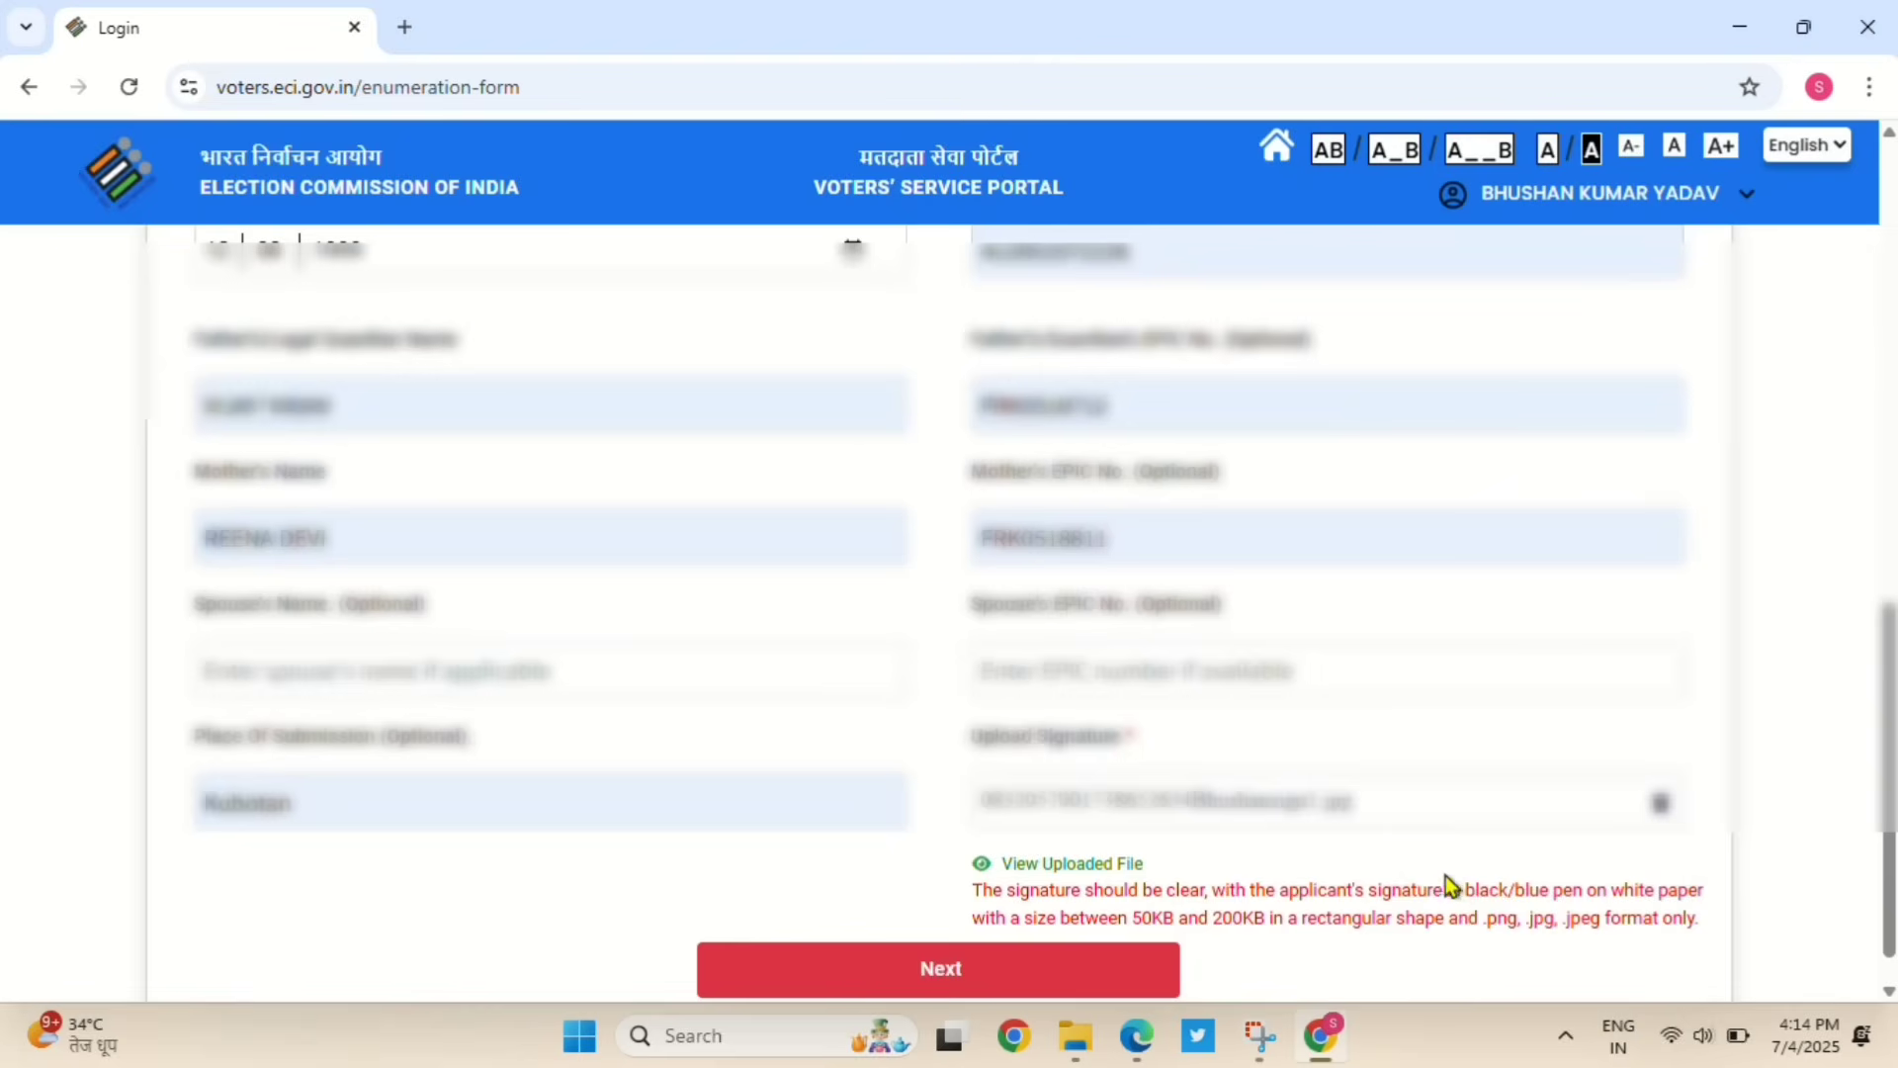
{"action": "left_click", "coordinate": [951, 975]}
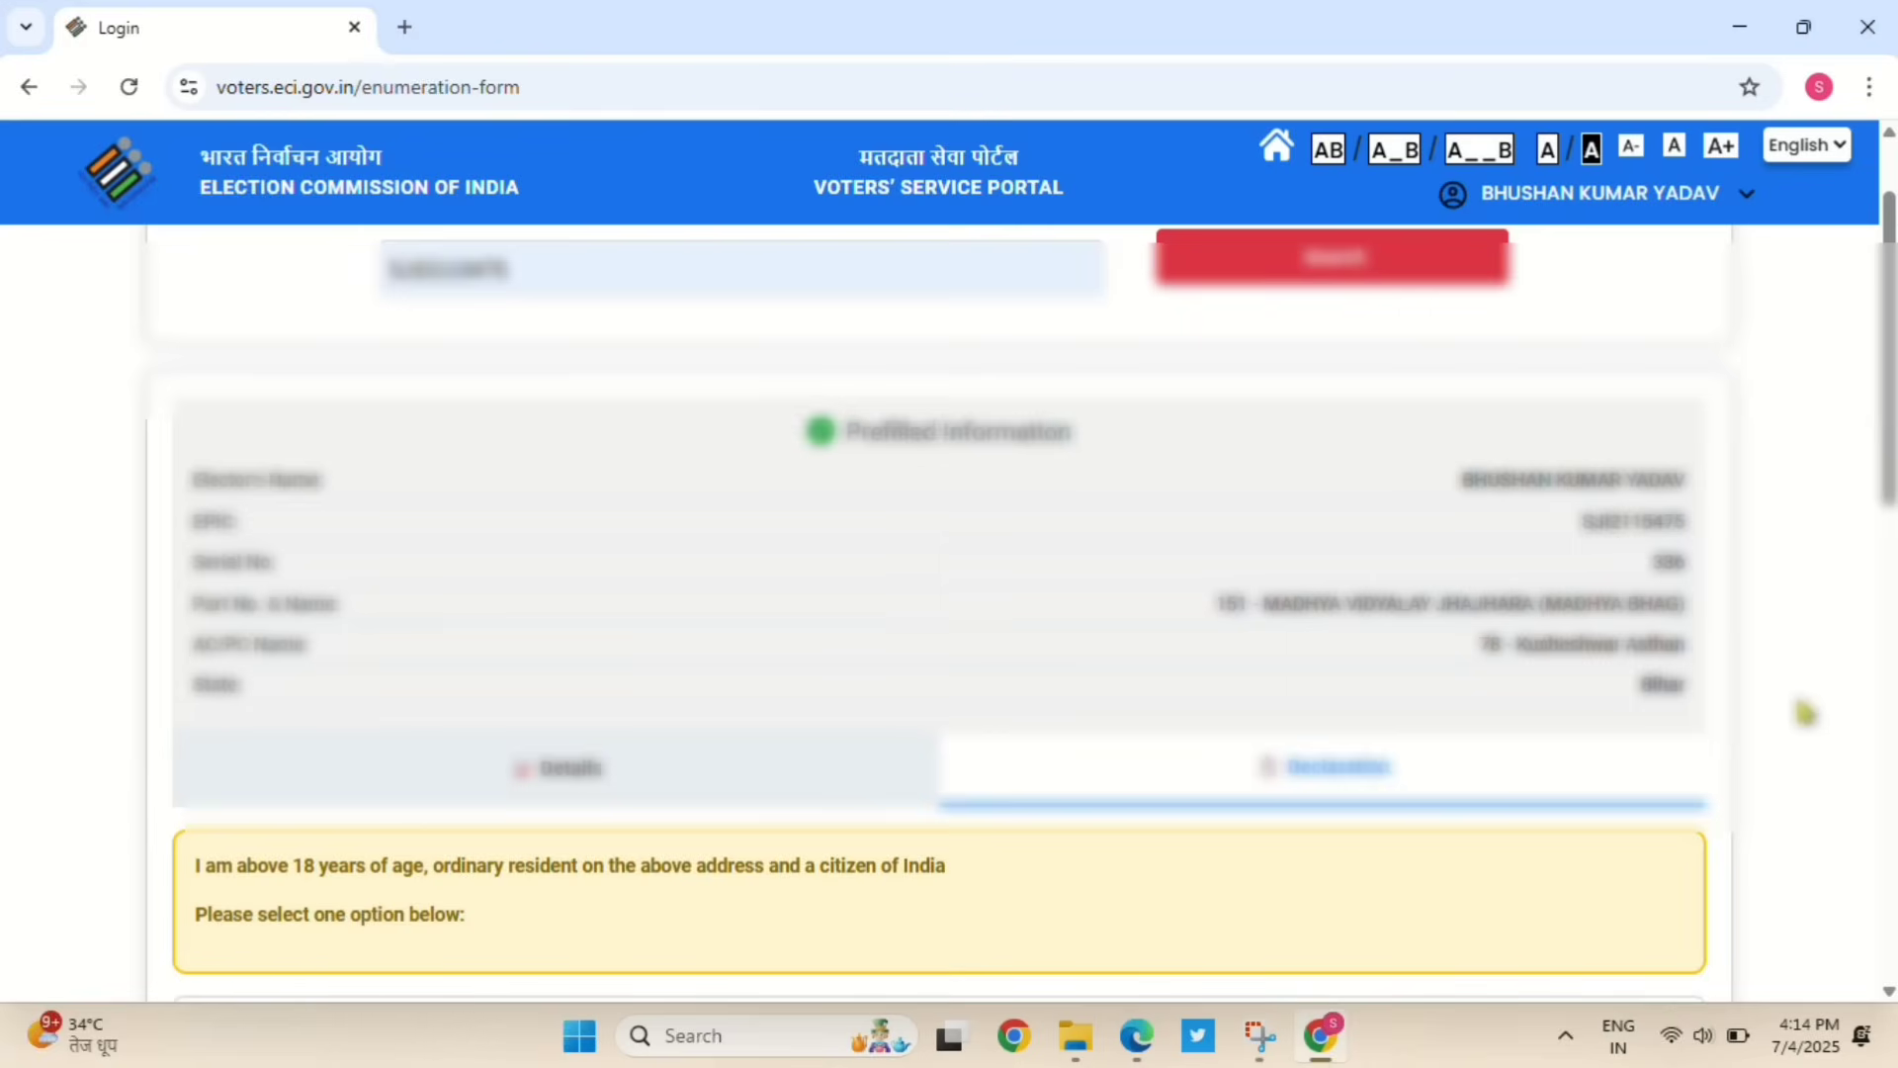
- Scroll to the 'Born in India between 01.07.1987 and 02.12.2004' declaration option
{"action": "scroll", "coordinate": [1806, 712], "scroll_direction": "down", "scroll_amount": 5}
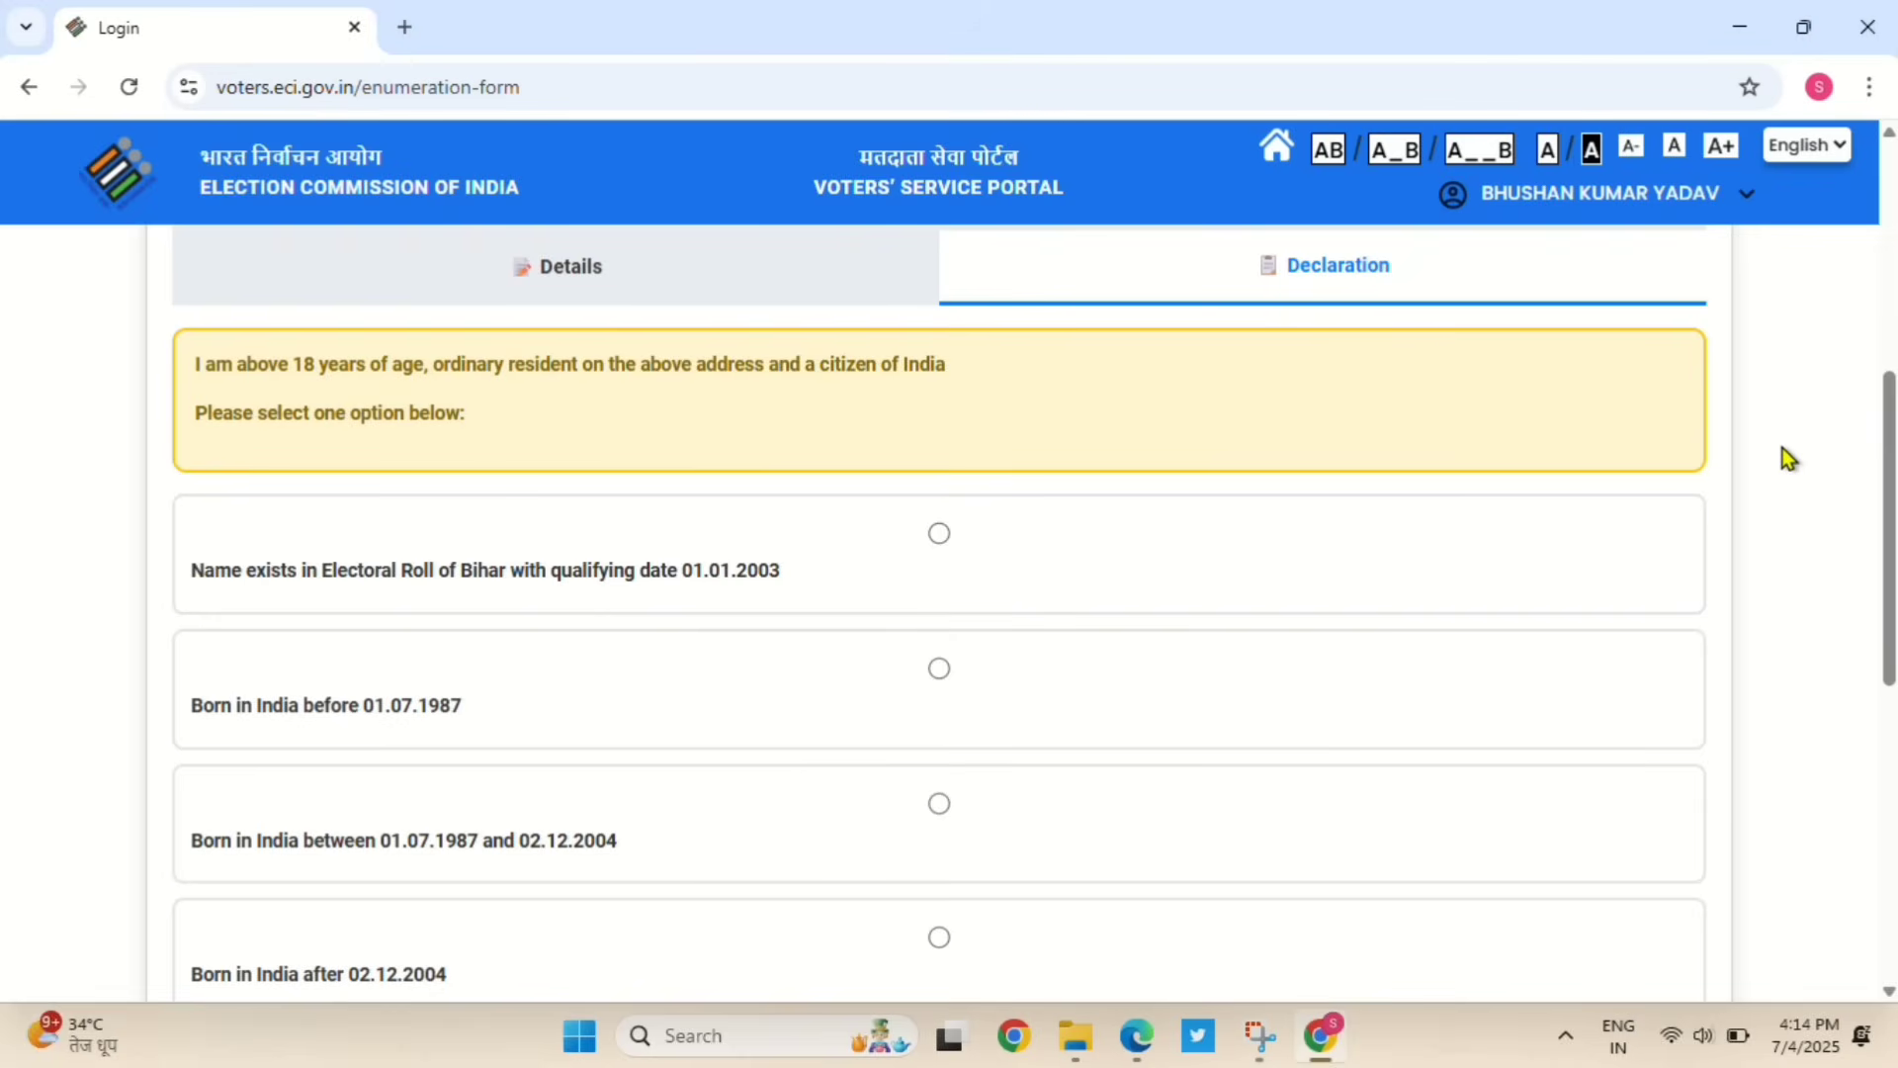
{"action": "scroll", "coordinate": [1778, 435], "scroll_direction": "down", "scroll_amount": 3}
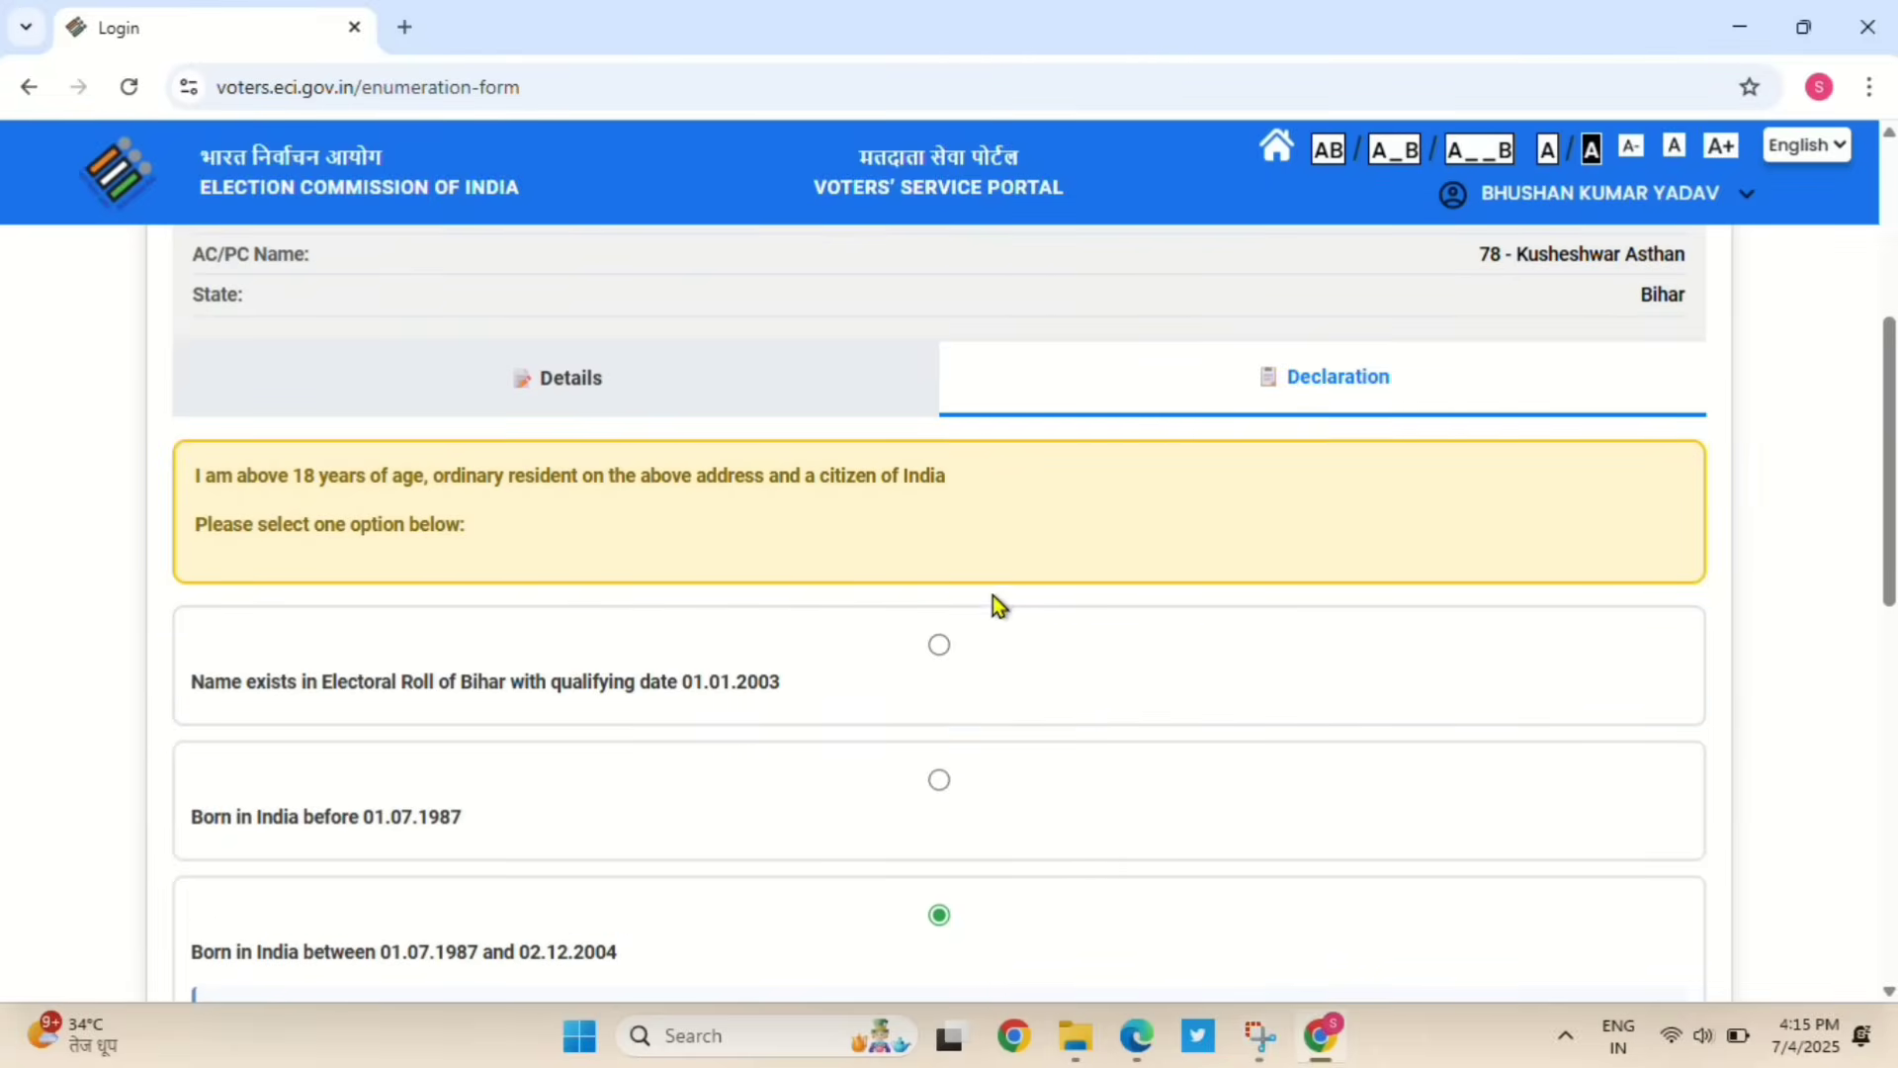
- Translate the enumeration form page into हिन्दी and dismiss the Google Translate prompt
{"action": "right_click", "coordinate": [1067, 550]}
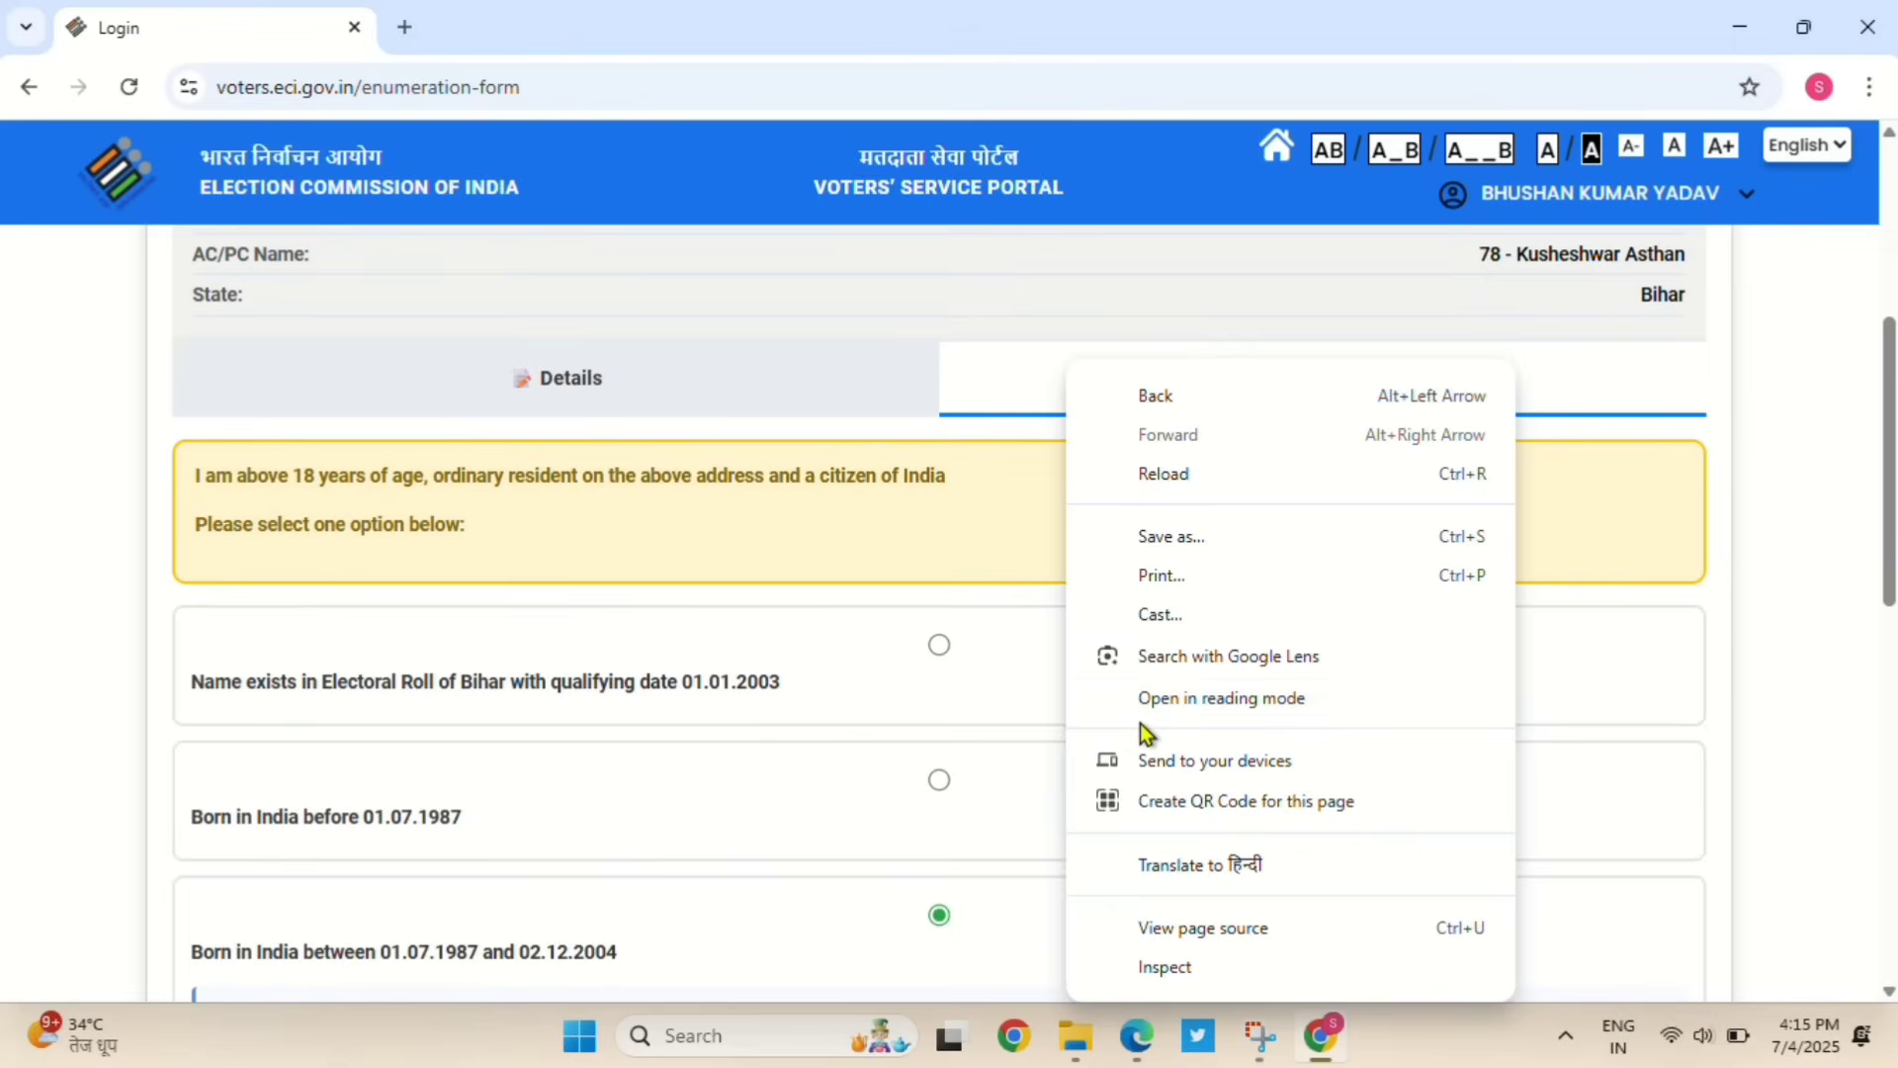
{"action": "left_click", "coordinate": [1210, 876]}
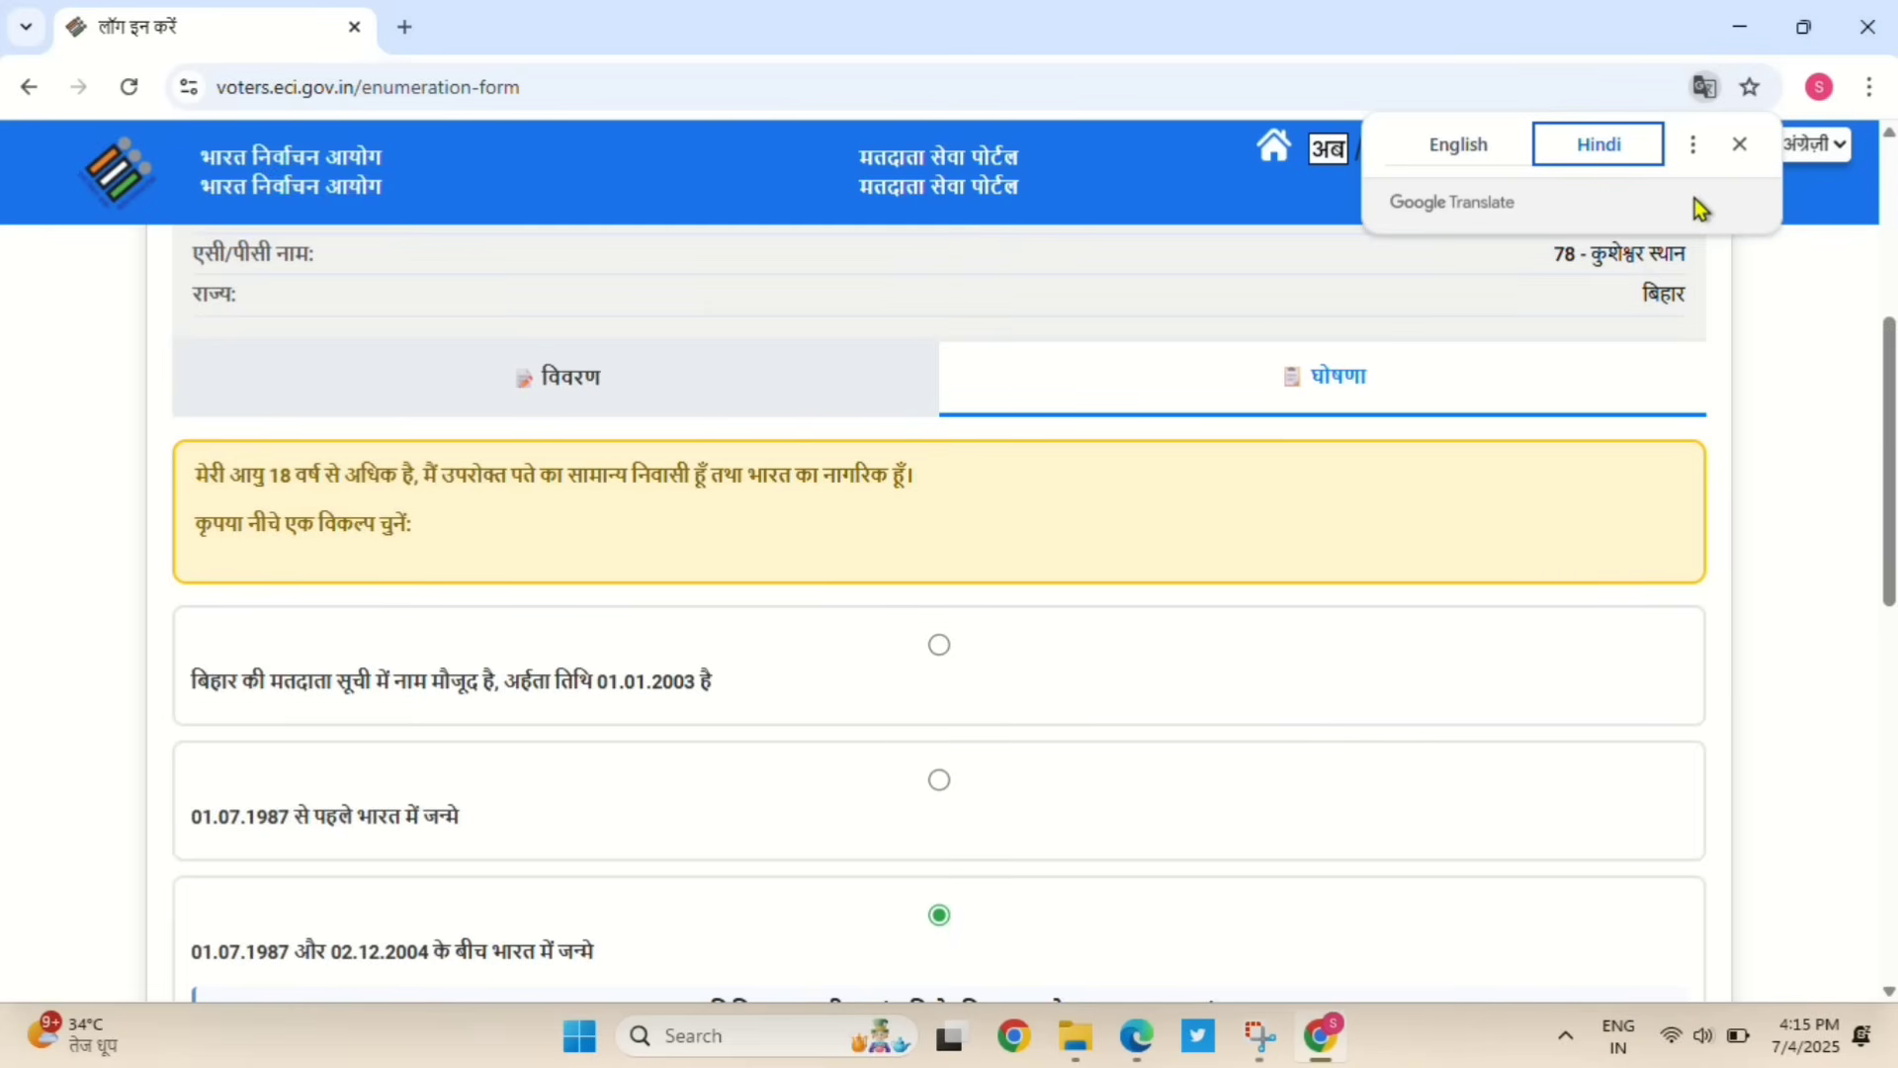
{"action": "left_click", "coordinate": [1740, 148]}
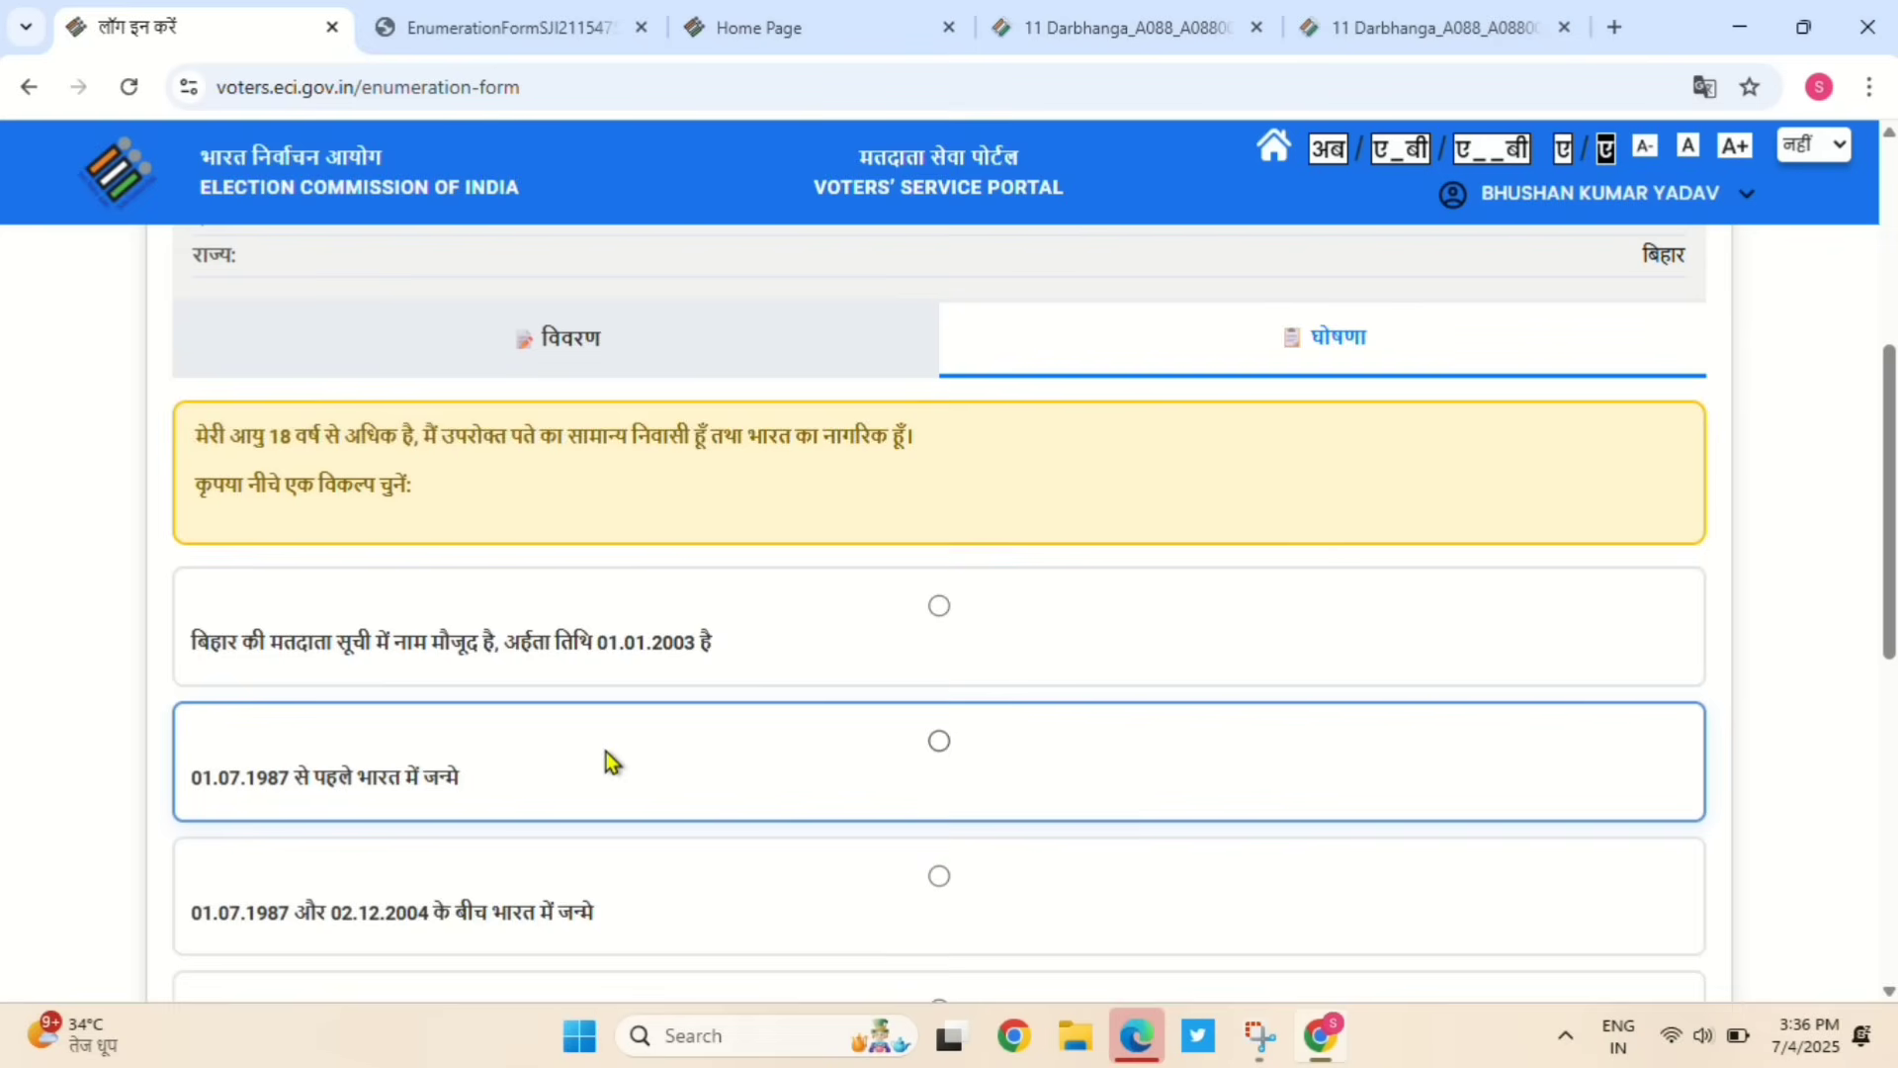
- Select the 'name exists in Bihar's electoral roll with qualifying date 01.01.2003' option
{"action": "scroll", "coordinate": [608, 762], "scroll_direction": "down", "scroll_amount": 1}
{"action": "scroll", "coordinate": [608, 761], "scroll_direction": "down", "scroll_amount": 2}
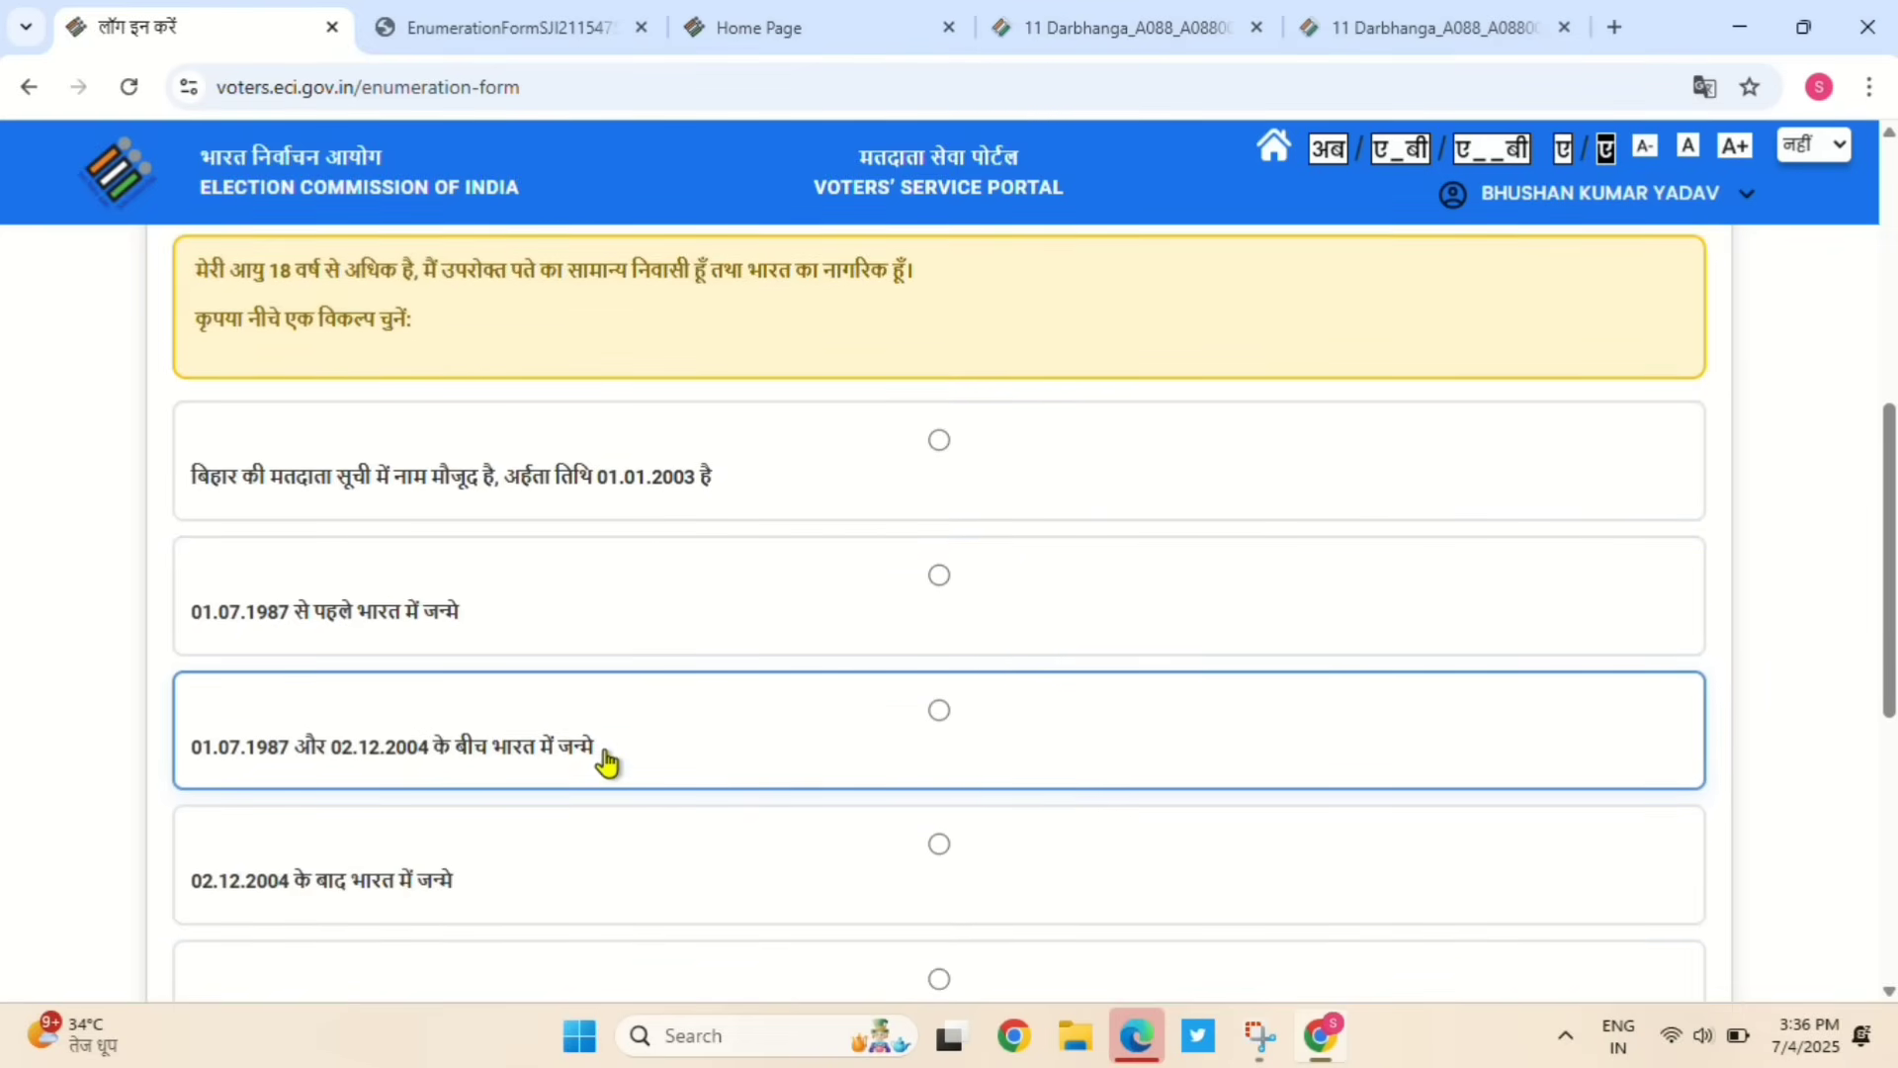
{"action": "scroll", "coordinate": [608, 761], "scroll_direction": "down", "scroll_amount": 1}
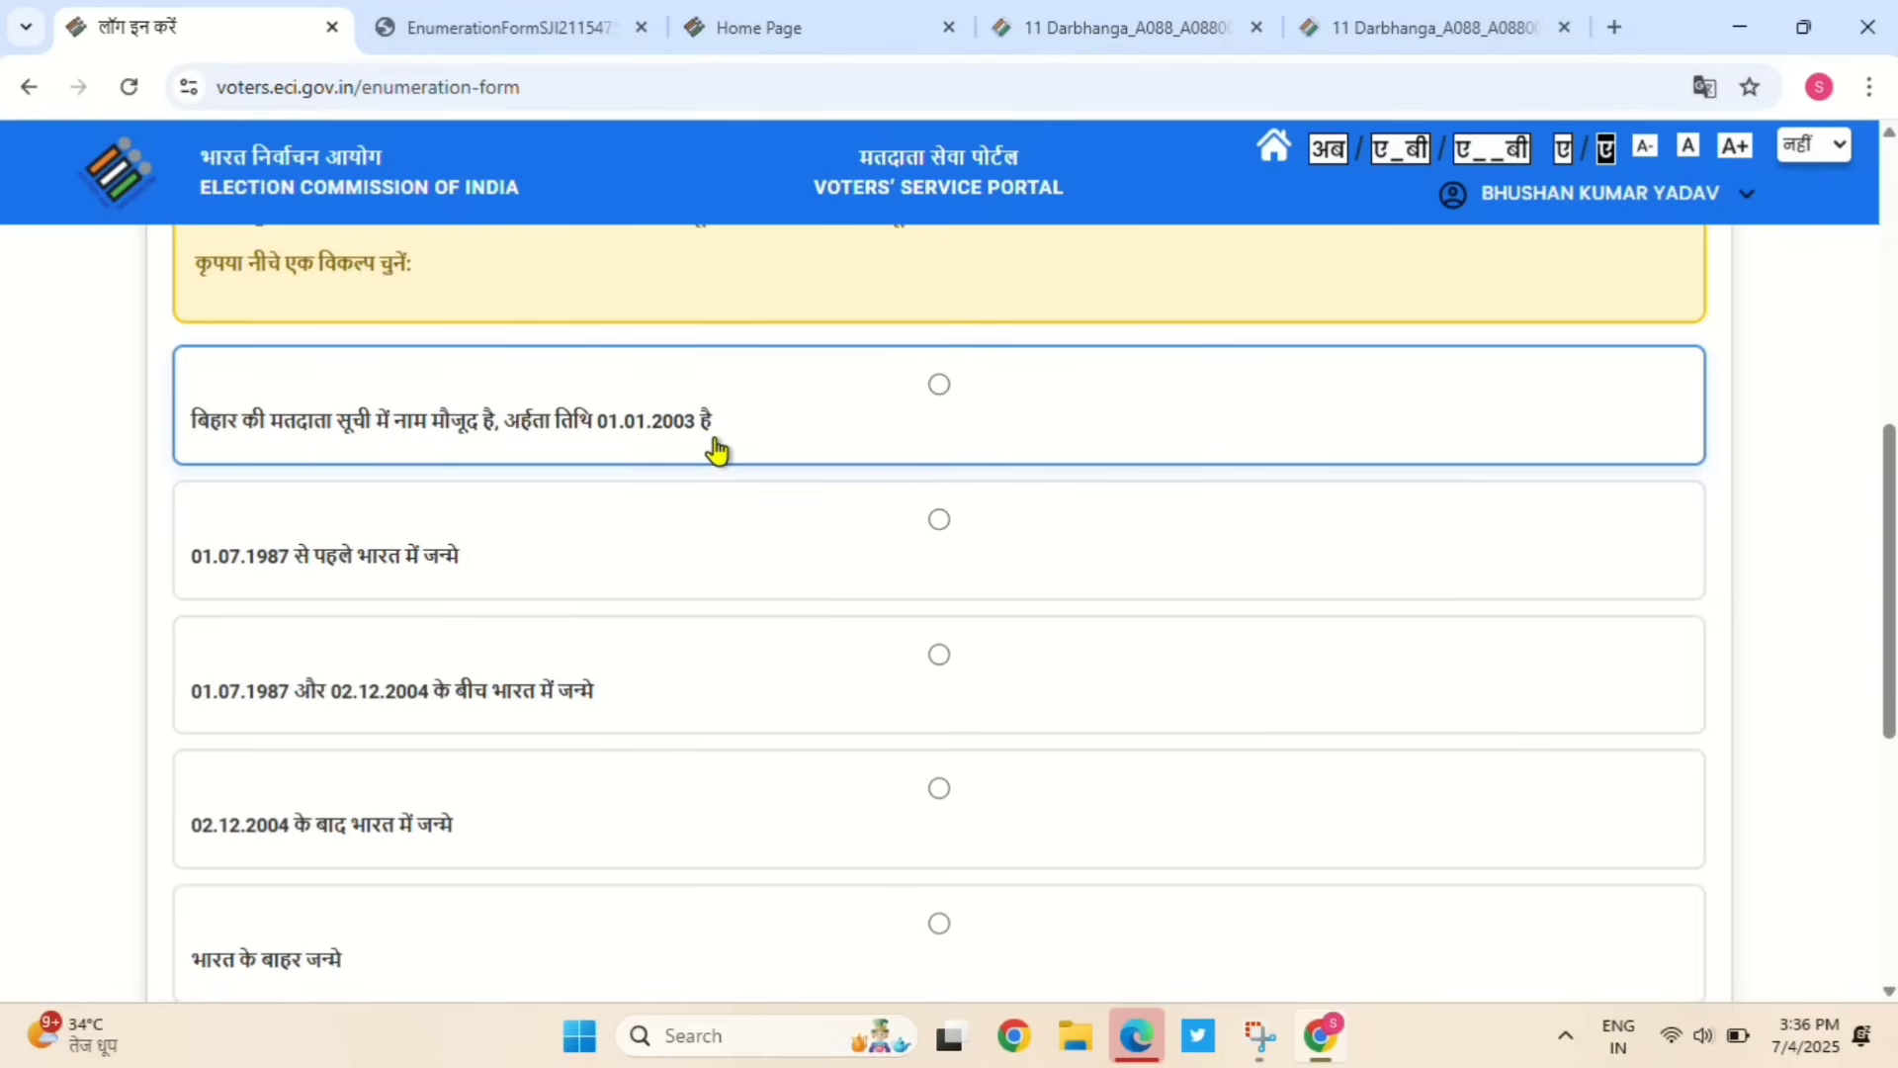
{"action": "left_click", "coordinate": [940, 386]}
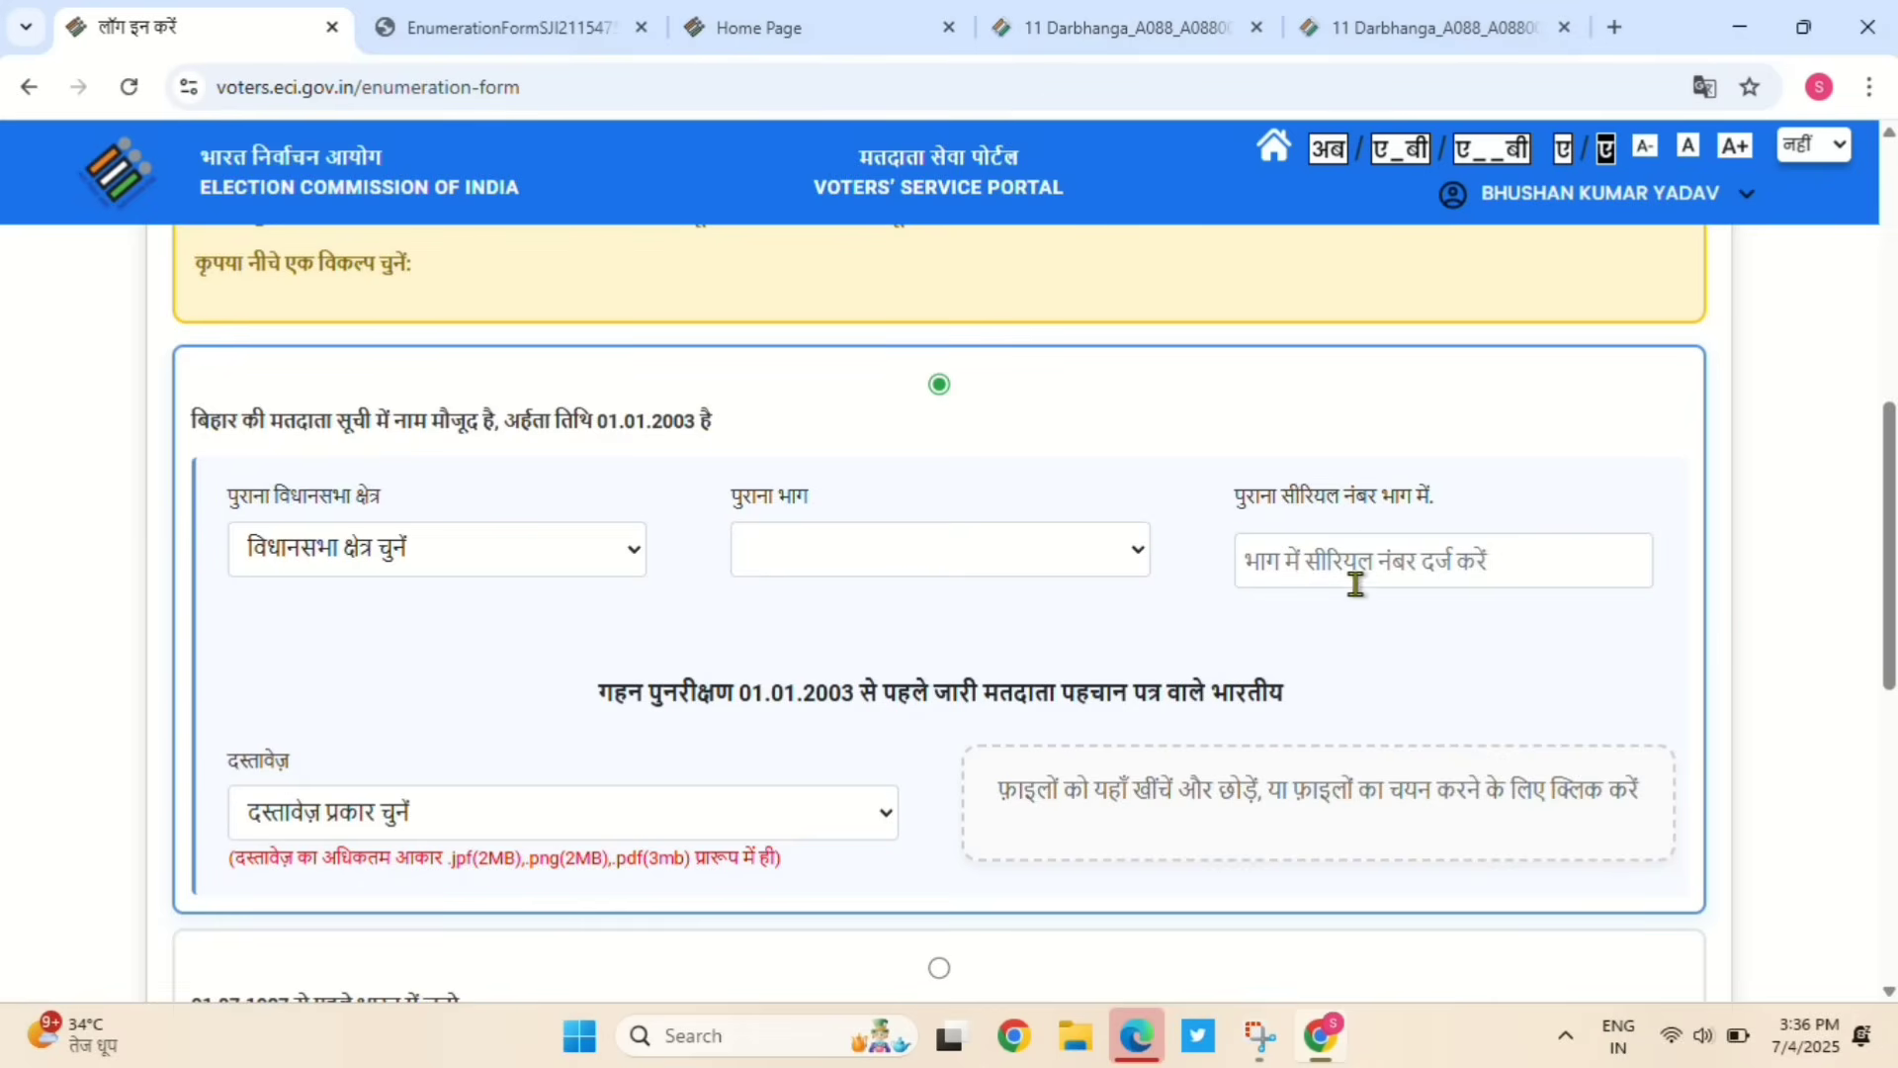
{"action": "scroll", "coordinate": [1246, 565], "scroll_direction": "up", "scroll_amount": 3}
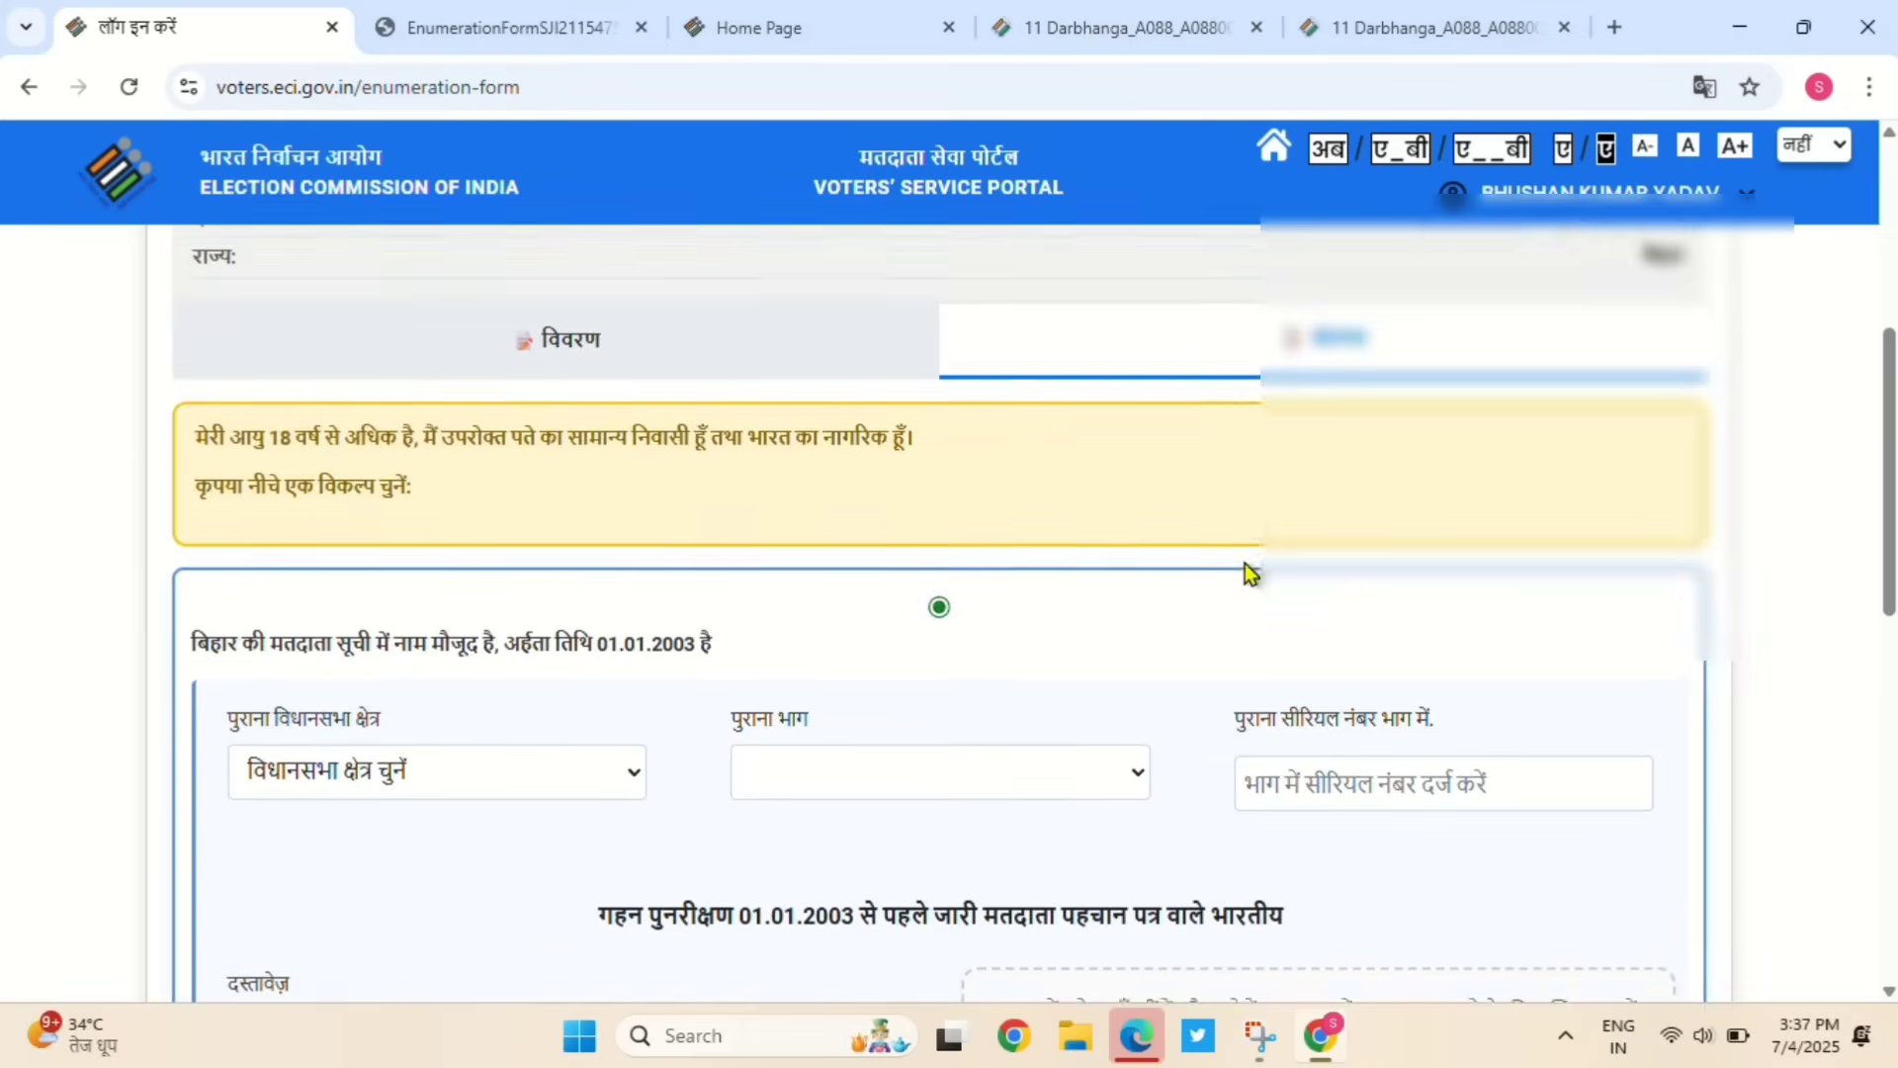
{"action": "scroll", "coordinate": [1245, 568], "scroll_direction": "up", "scroll_amount": 2}
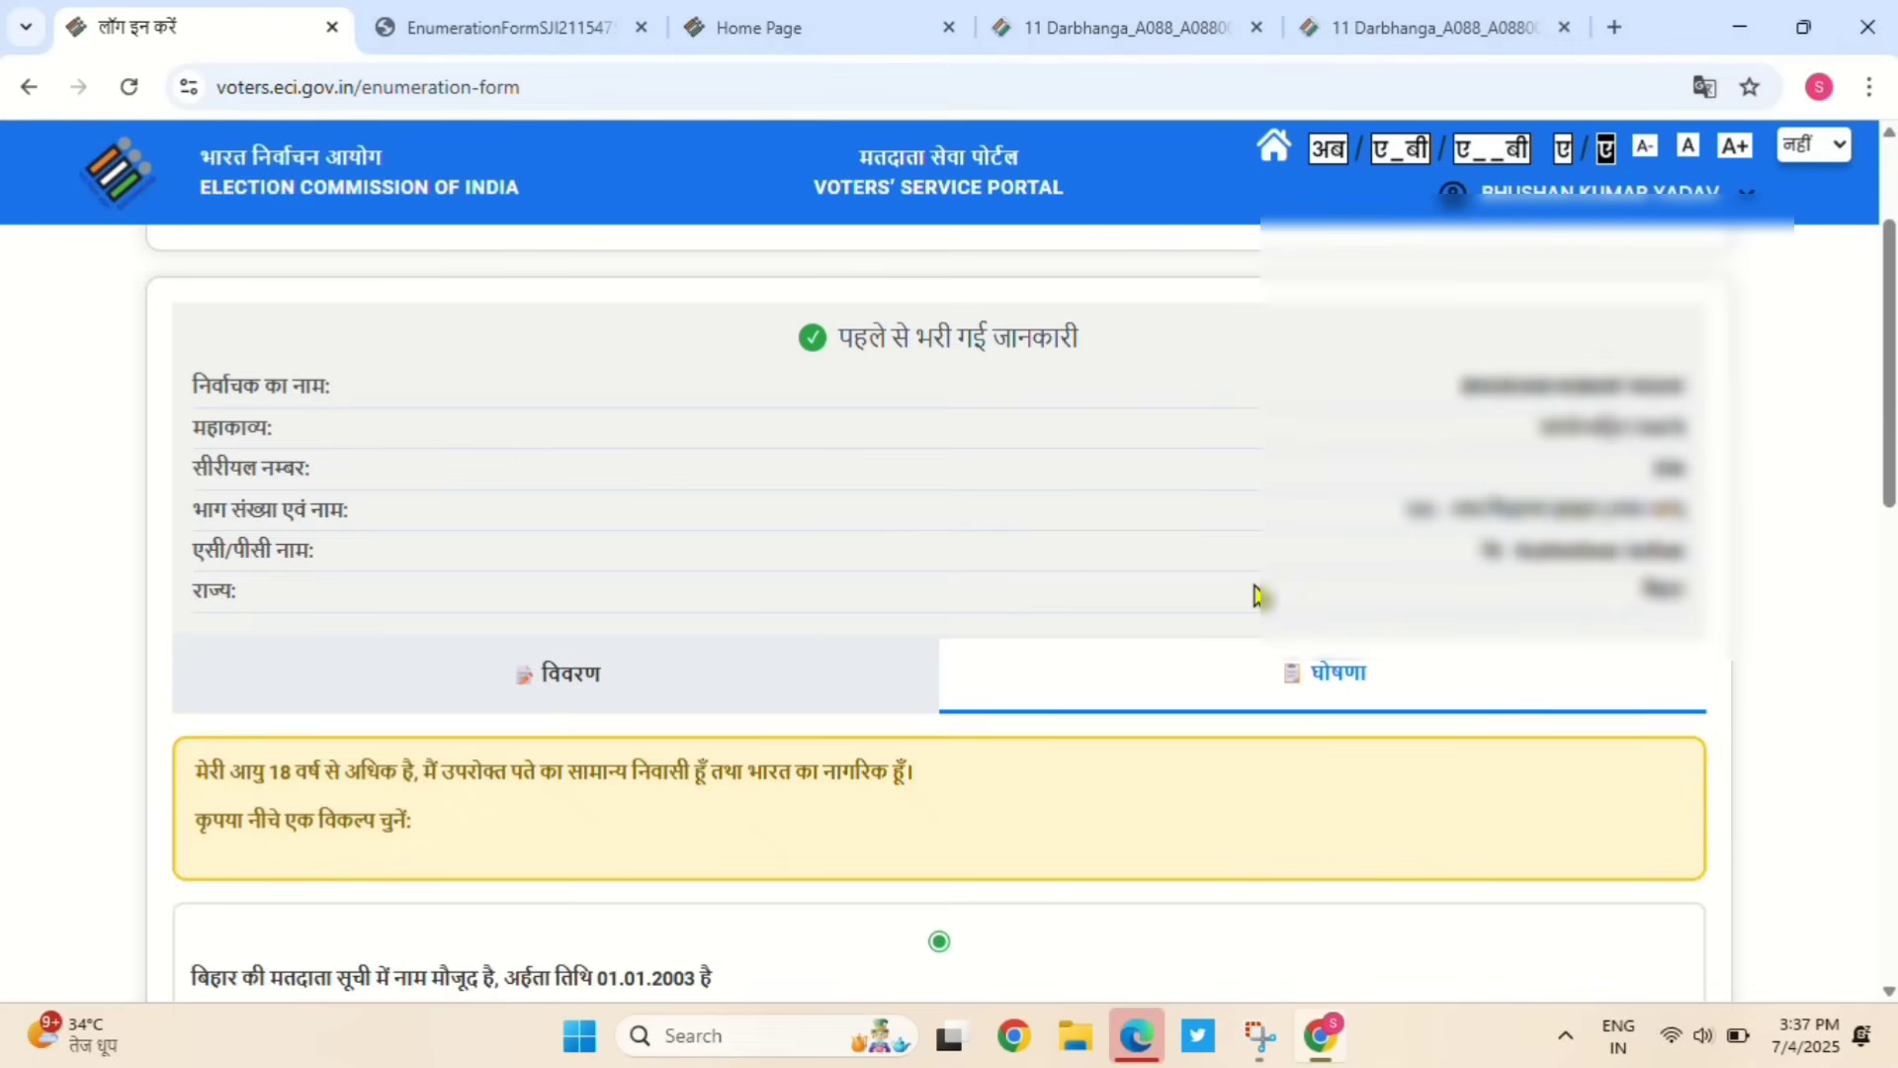
{"action": "scroll", "coordinate": [1254, 594], "scroll_direction": "down", "scroll_amount": 7}
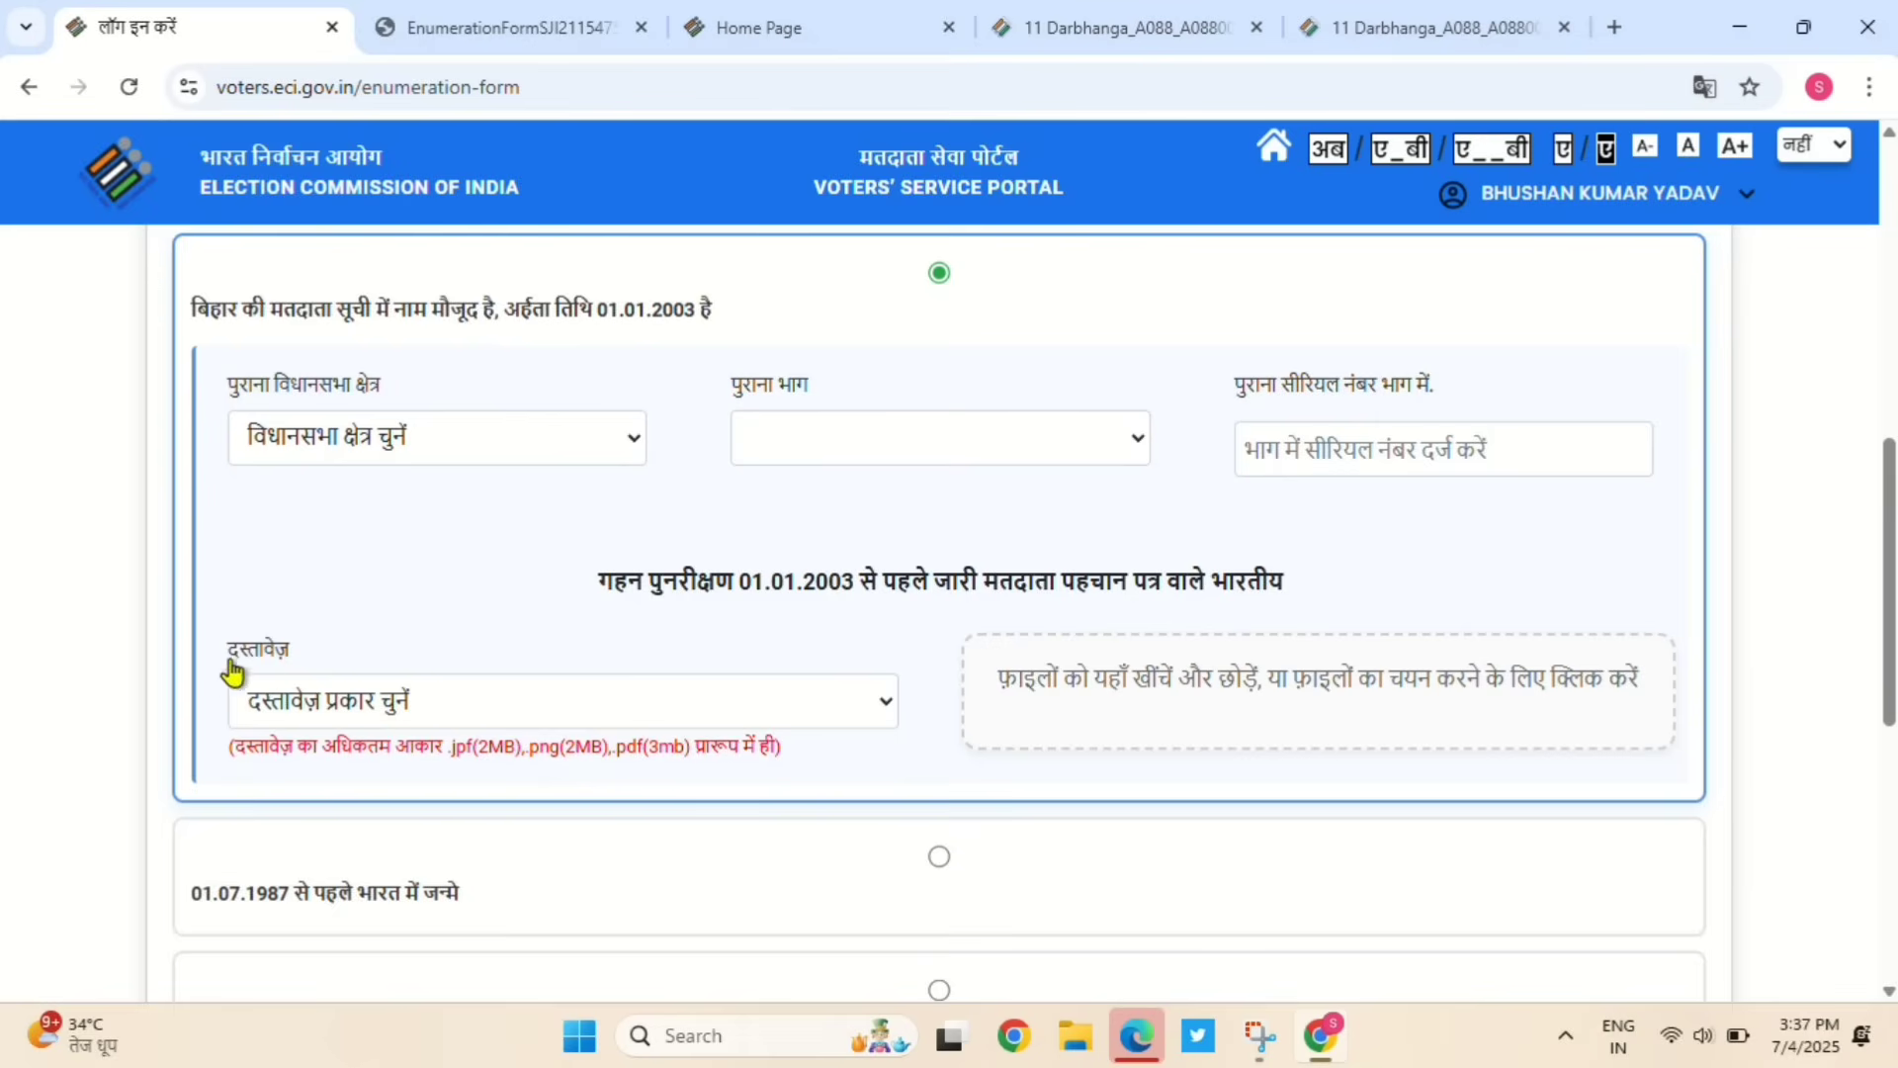
- Choose 'बिहार की मतदाता सूची में नाम मौजूद है, अर्हता तिथि 01.01.2003 है' as the document type
{"action": "left_click", "coordinate": [393, 714]}
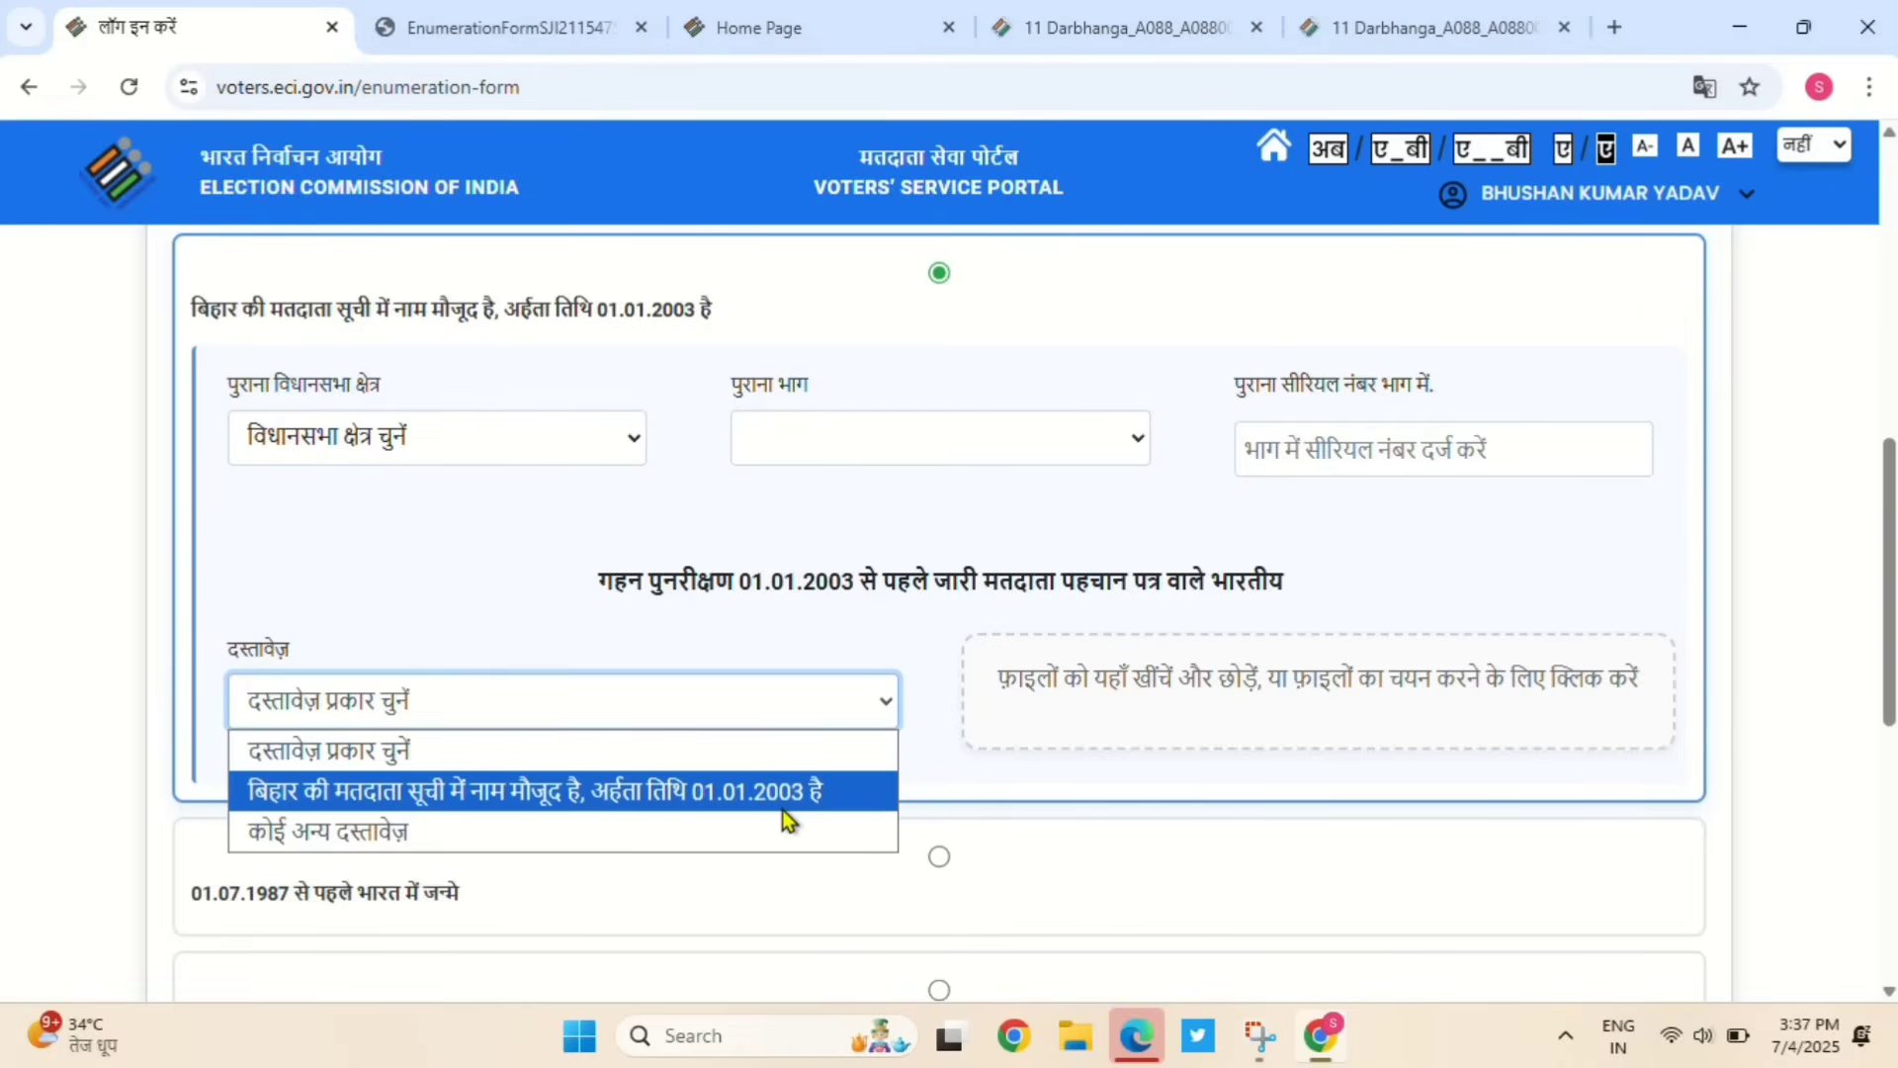
{"action": "left_click", "coordinate": [367, 748]}
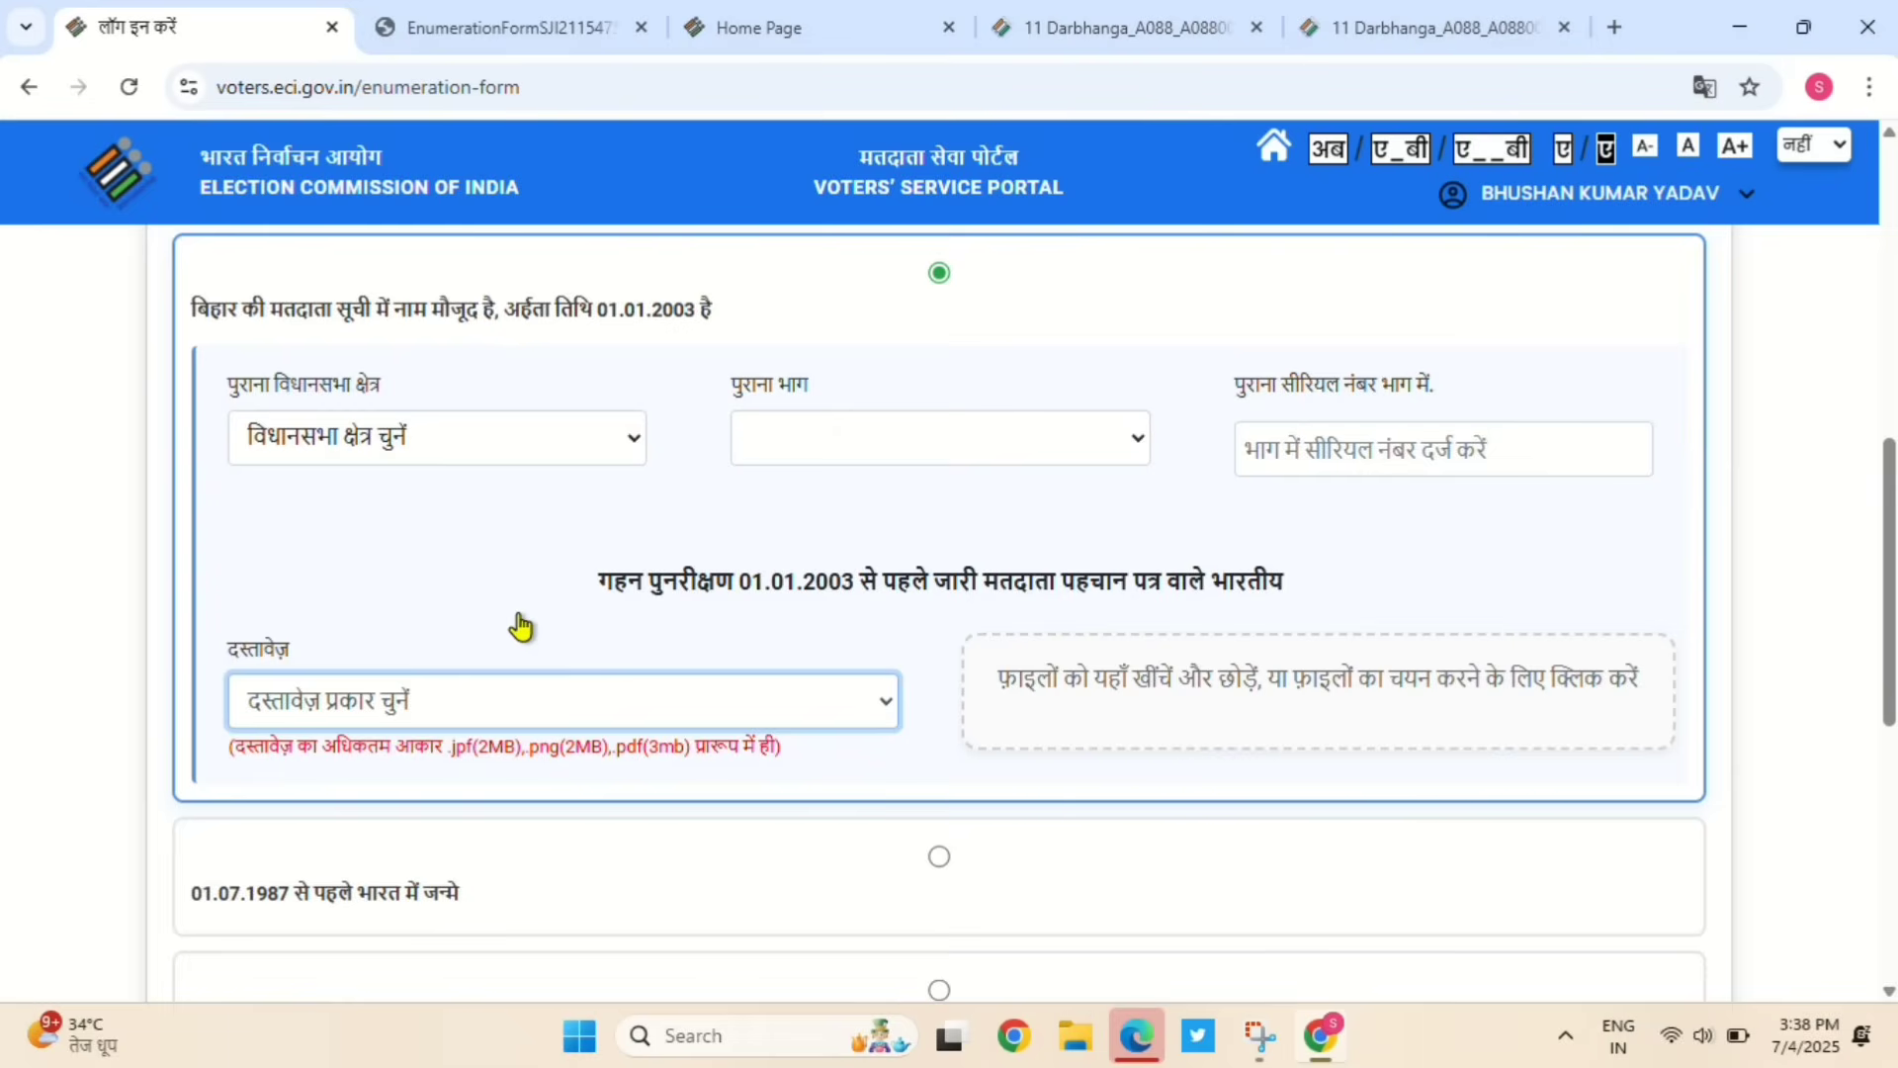
{"action": "left_click", "coordinate": [475, 702]}
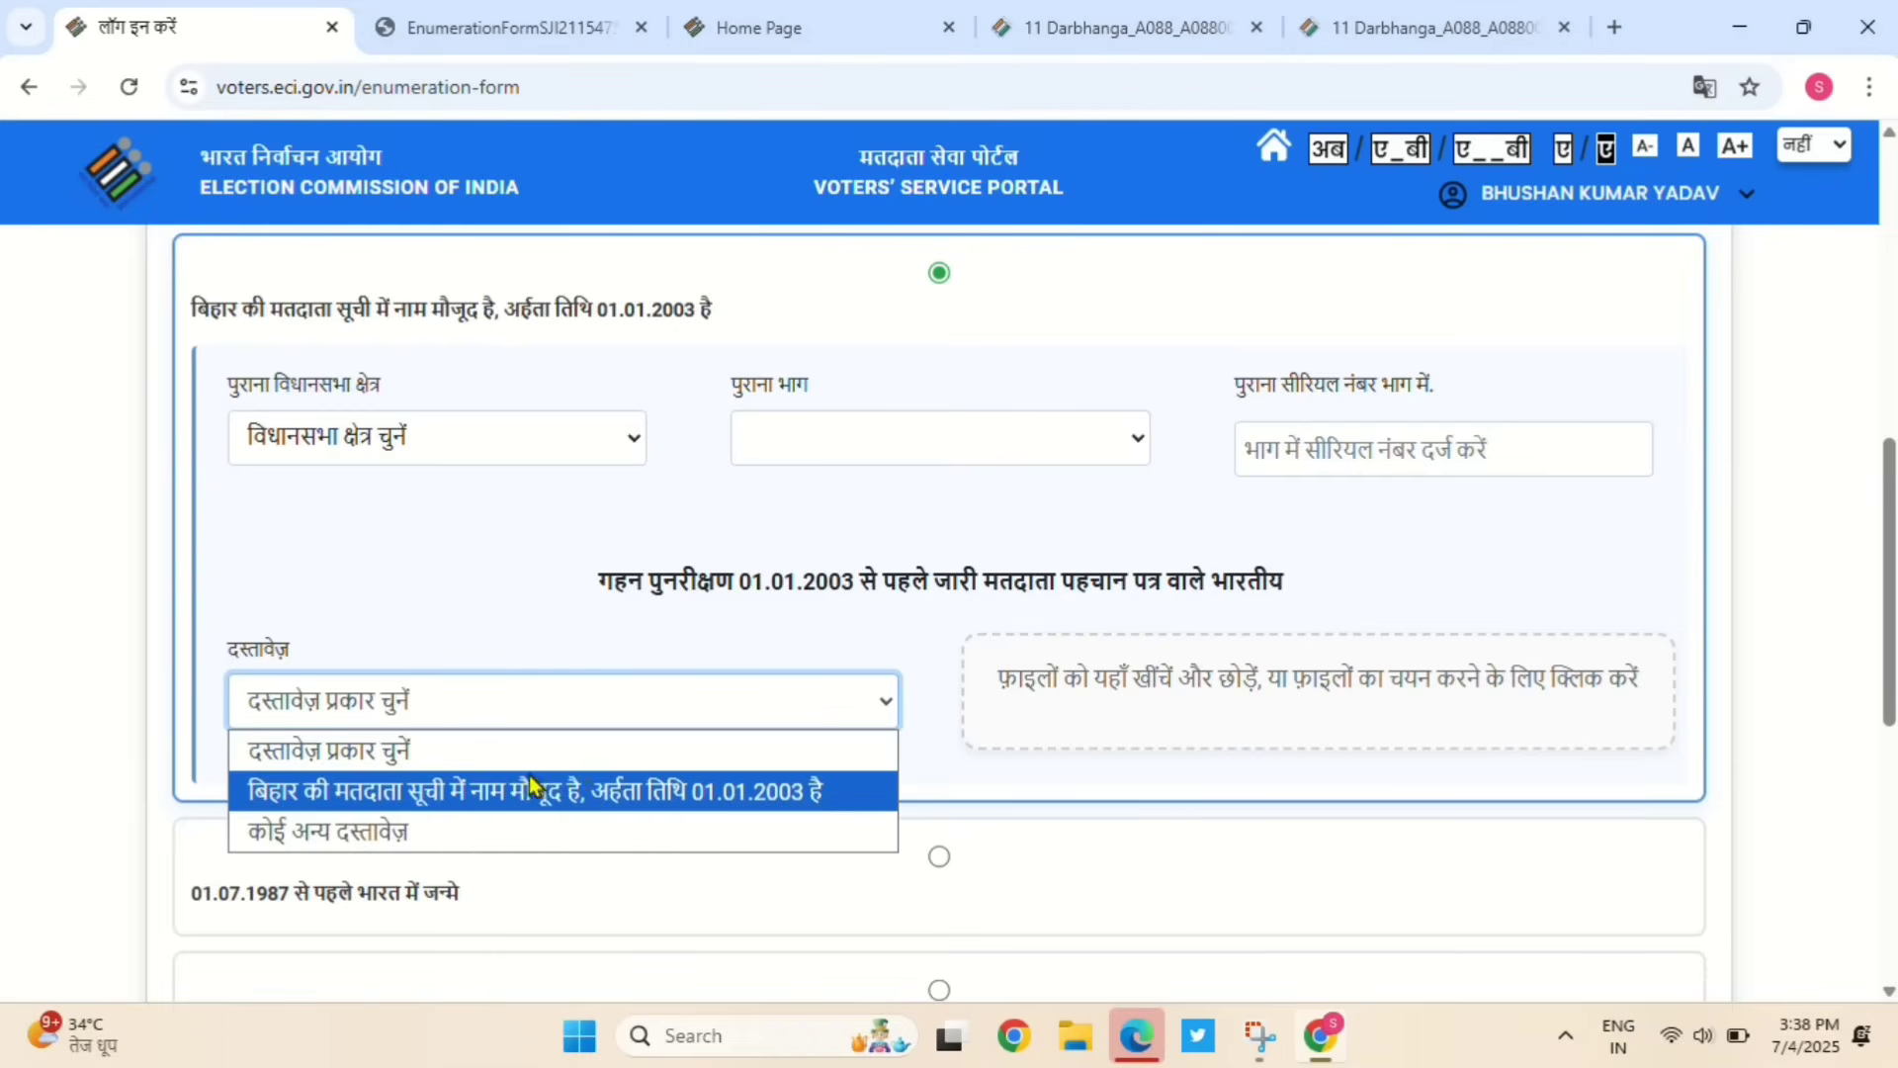
{"action": "left_click", "coordinate": [673, 799]}
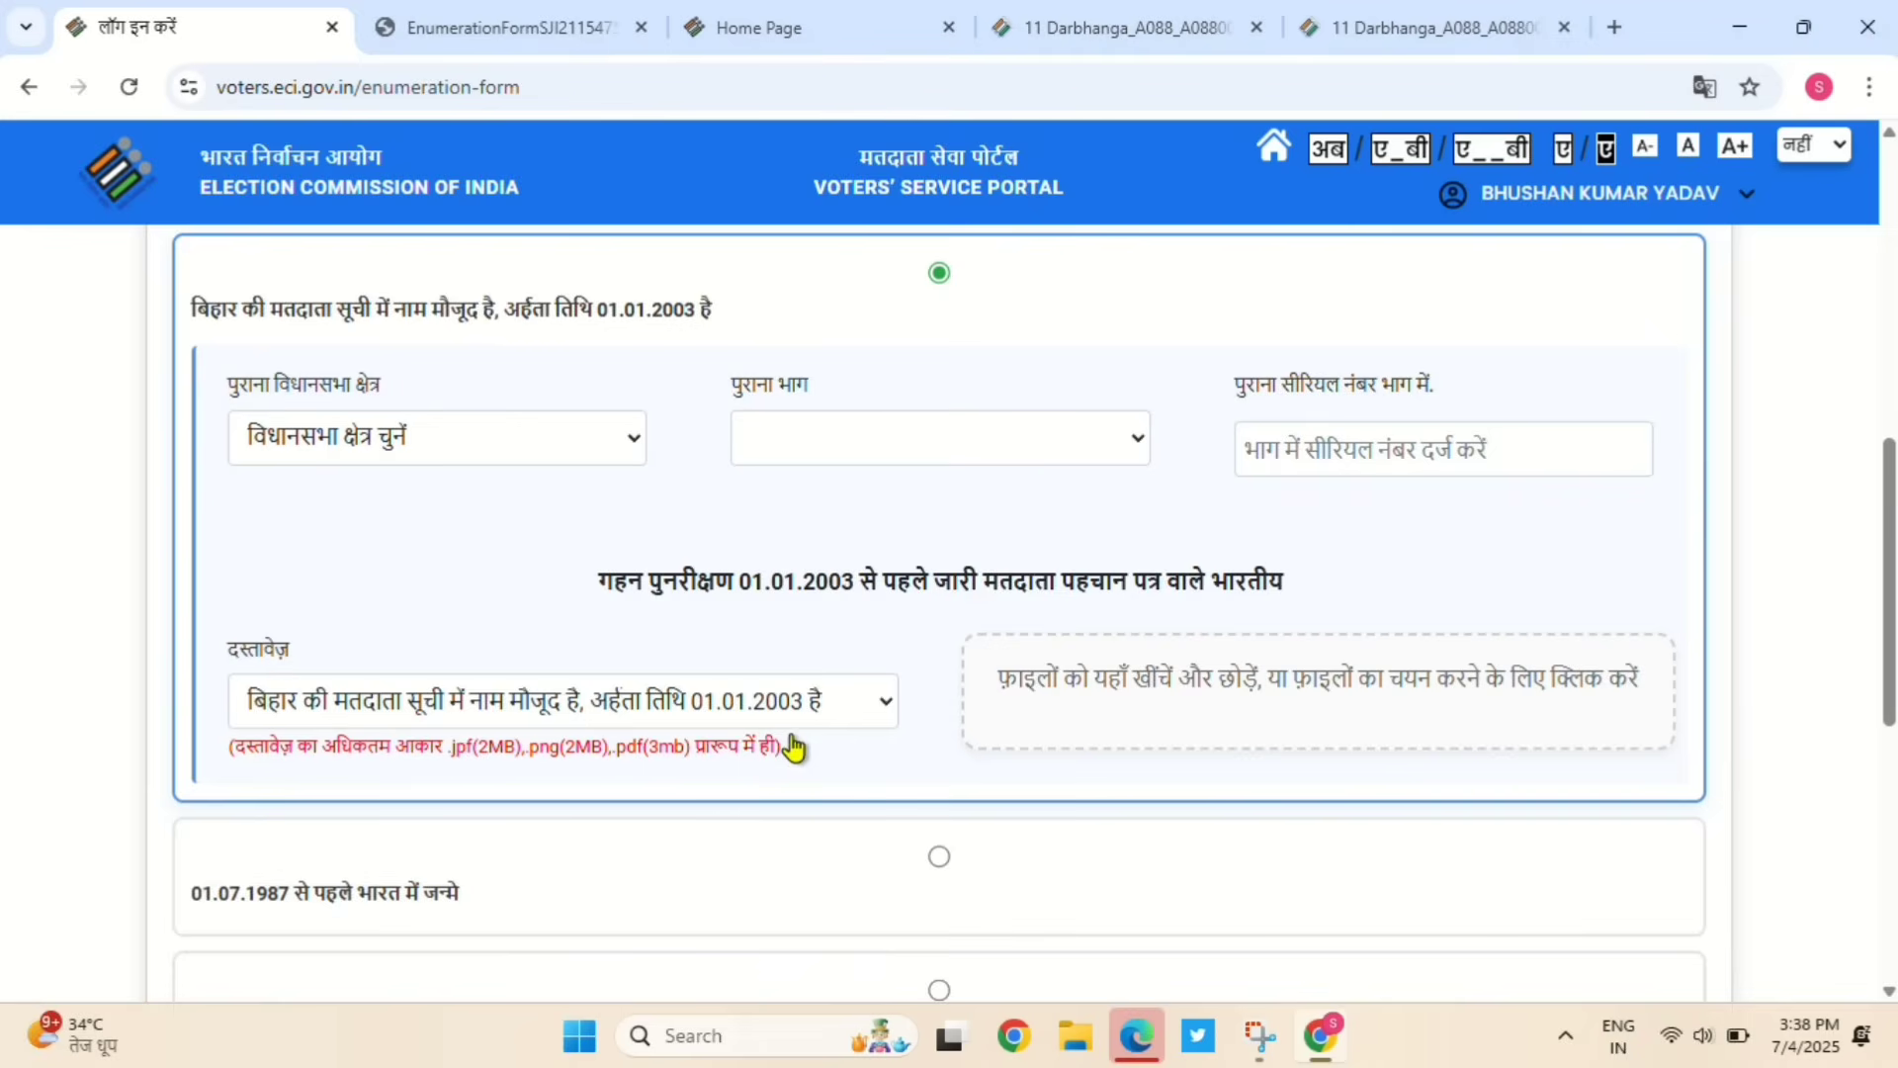
- Open the 'Search your name in 2003 Bihar e-Roll' search from the portal home page
{"action": "left_click", "coordinate": [724, 49]}
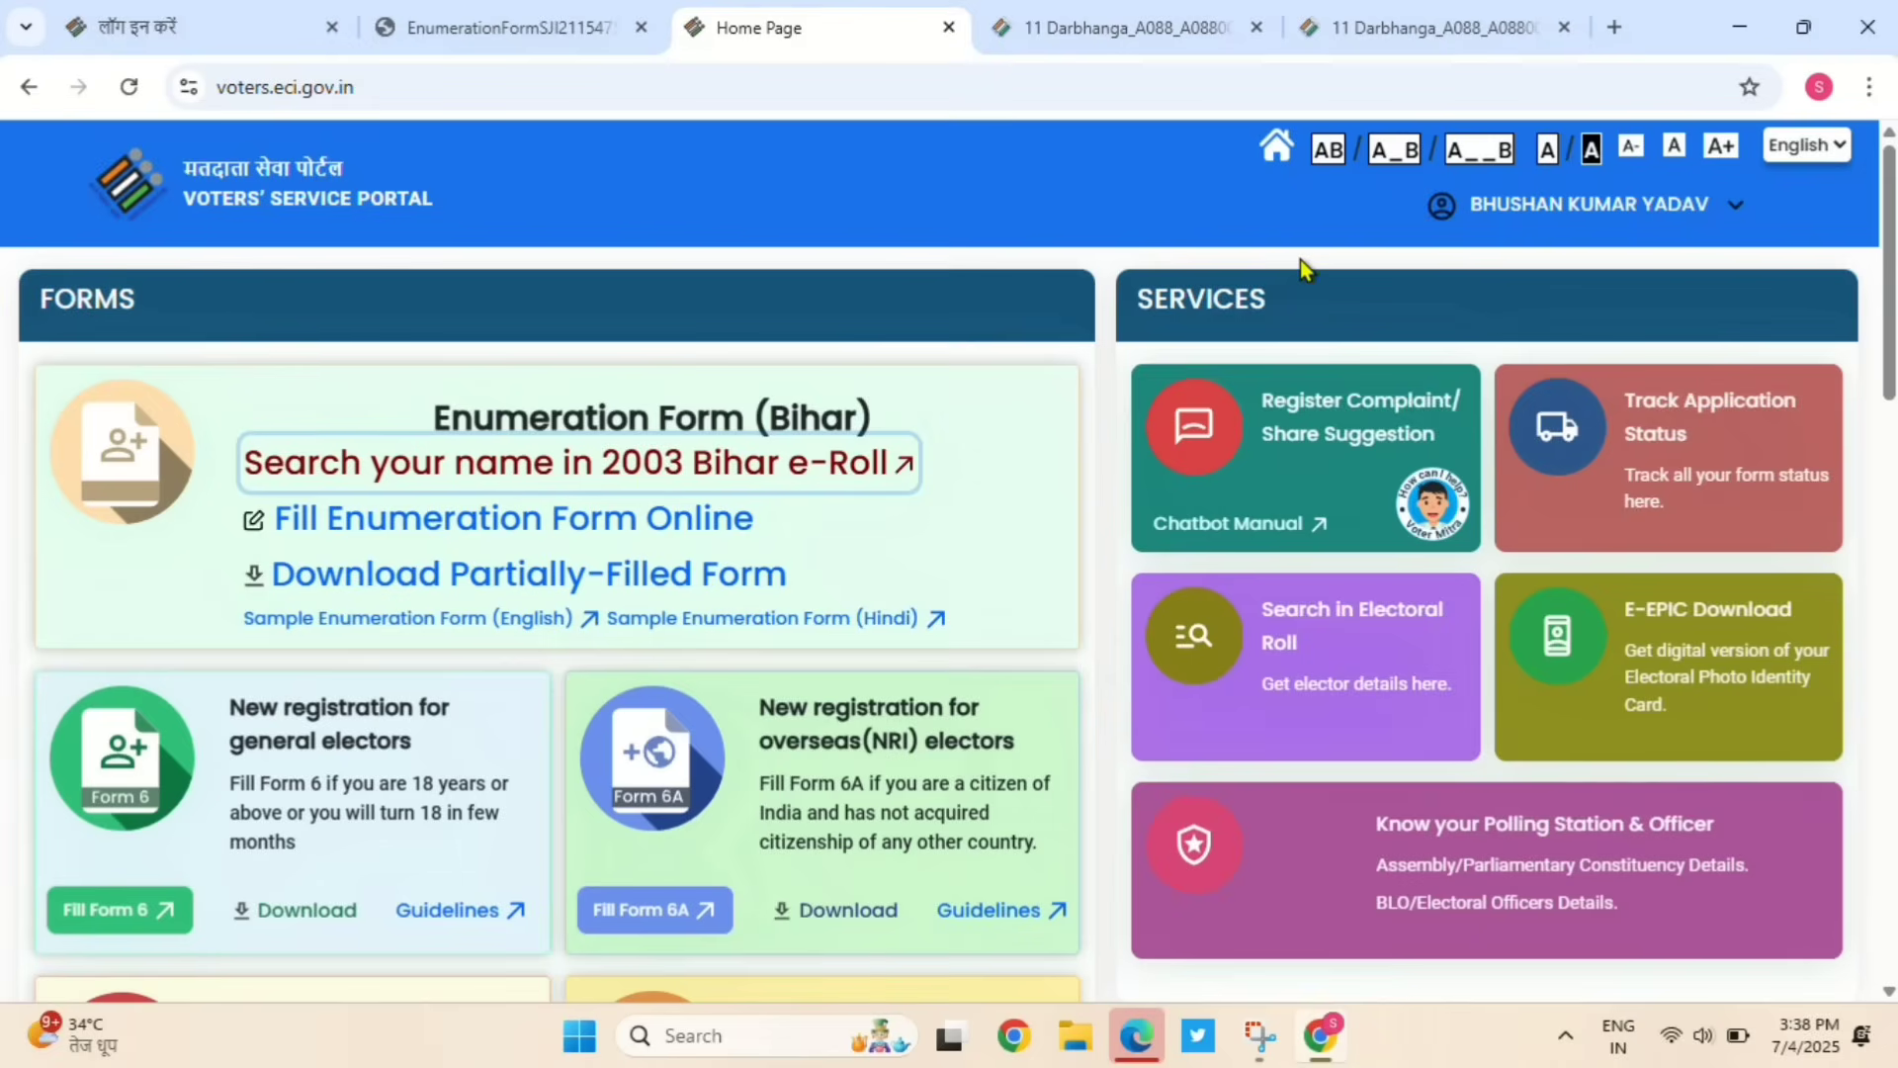
{"action": "left_click", "coordinate": [774, 310]}
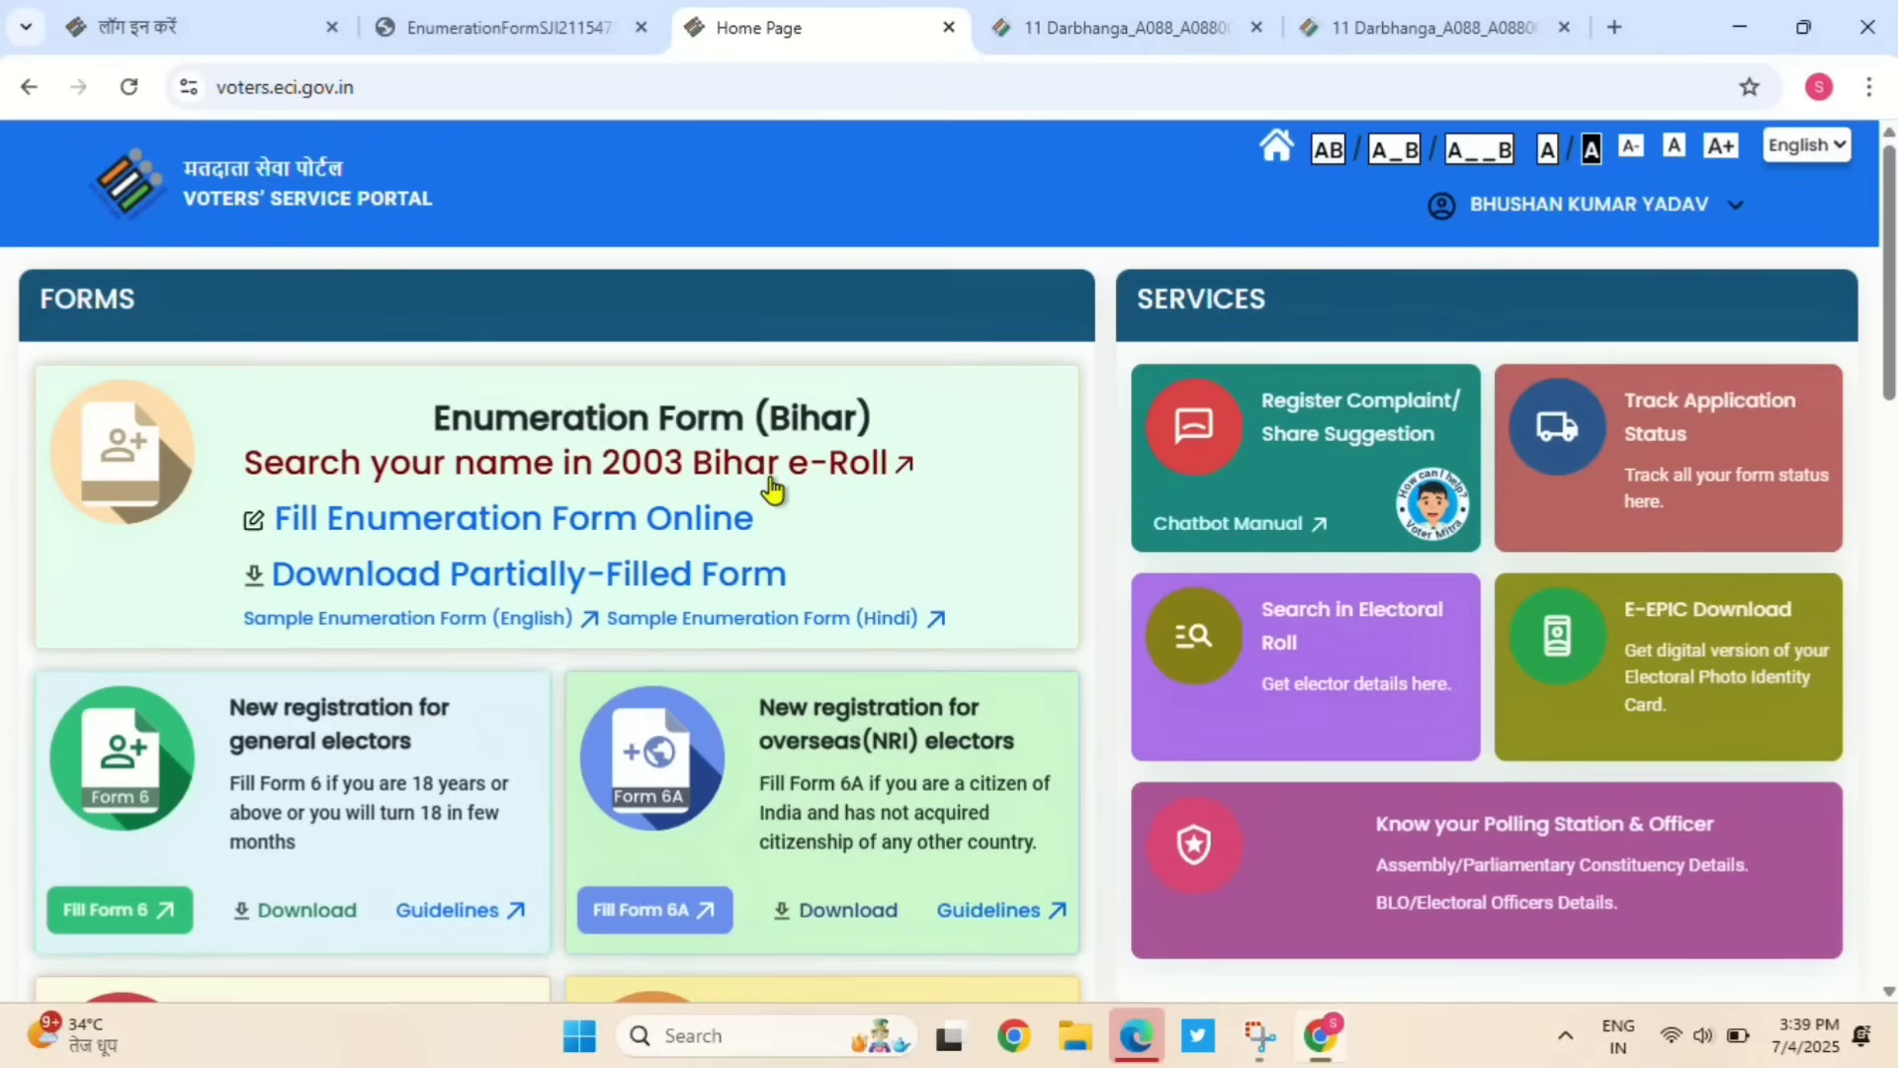
{"action": "left_click", "coordinate": [605, 465]}
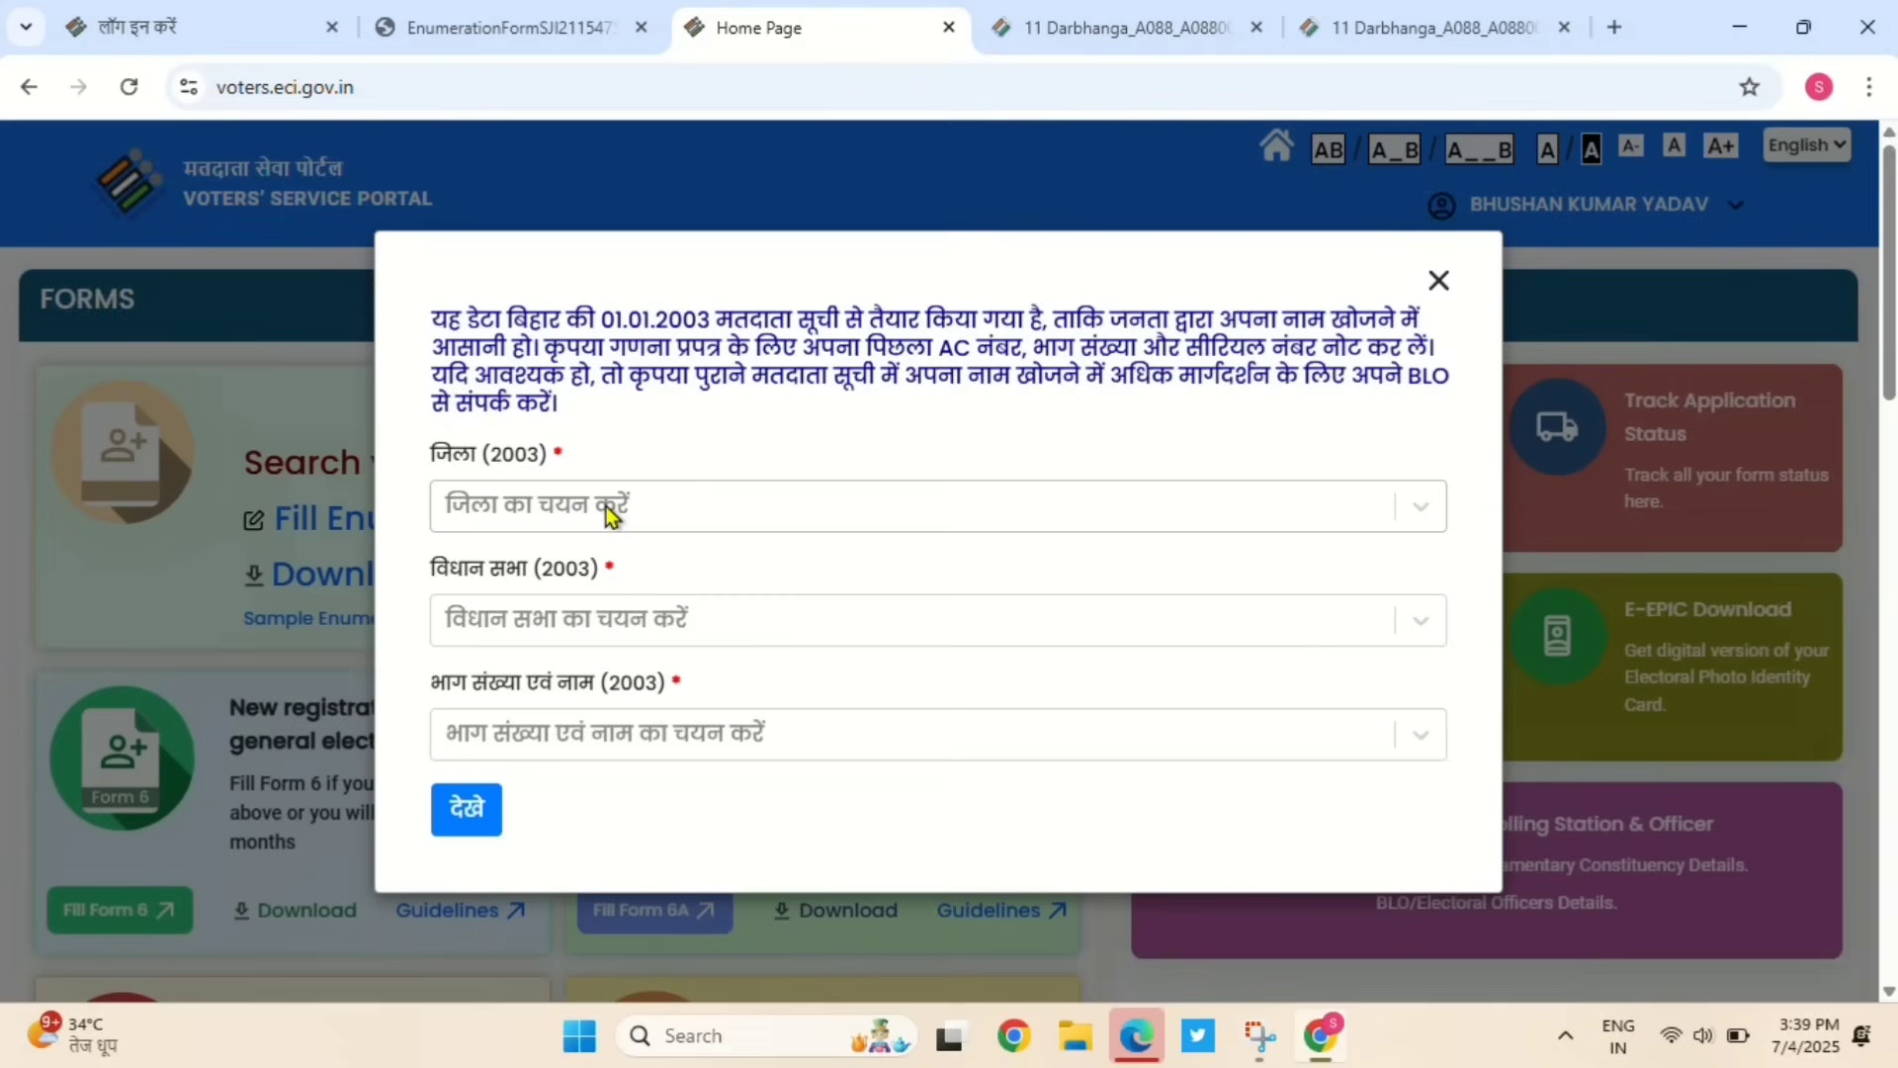
- Pick district 9-दरभंगा, assembly constituency 88 and a polling part for the search
{"action": "left_click", "coordinate": [651, 510]}
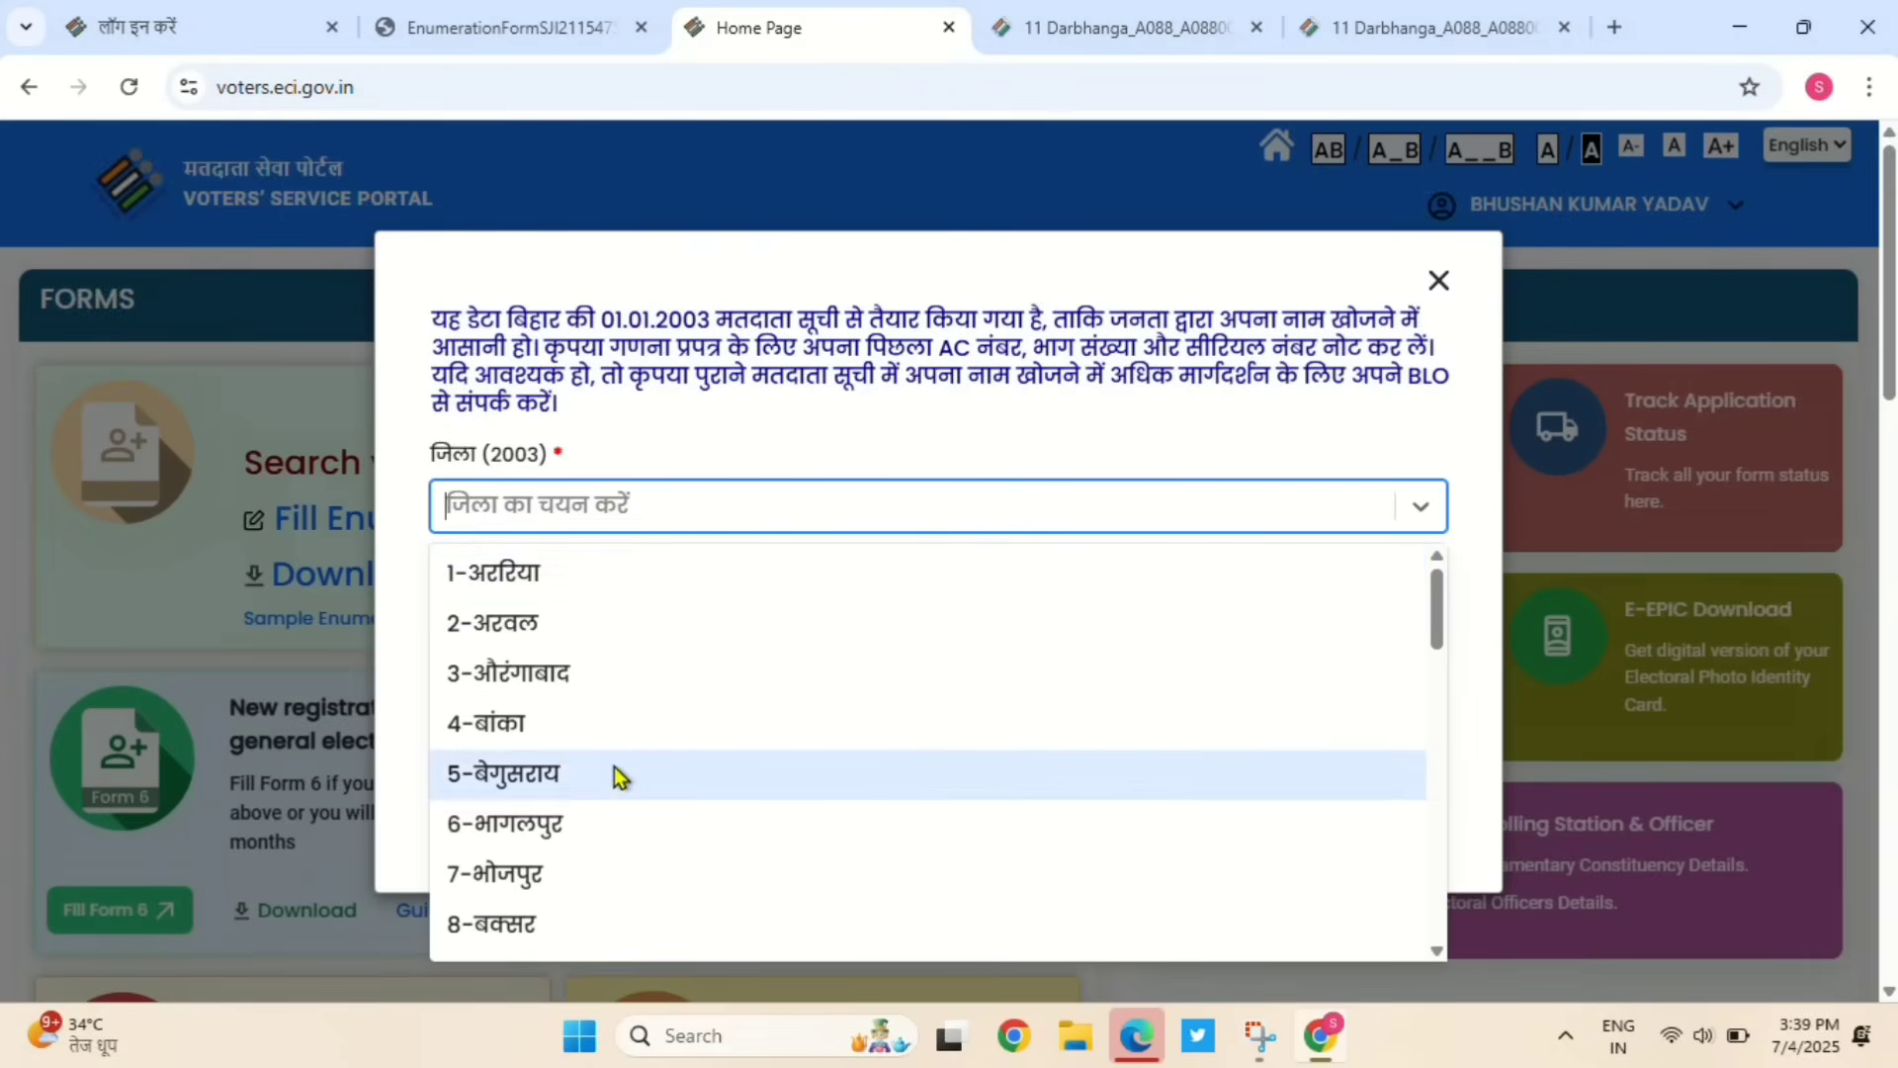
{"action": "scroll", "coordinate": [625, 759], "scroll_direction": "down", "scroll_amount": 4}
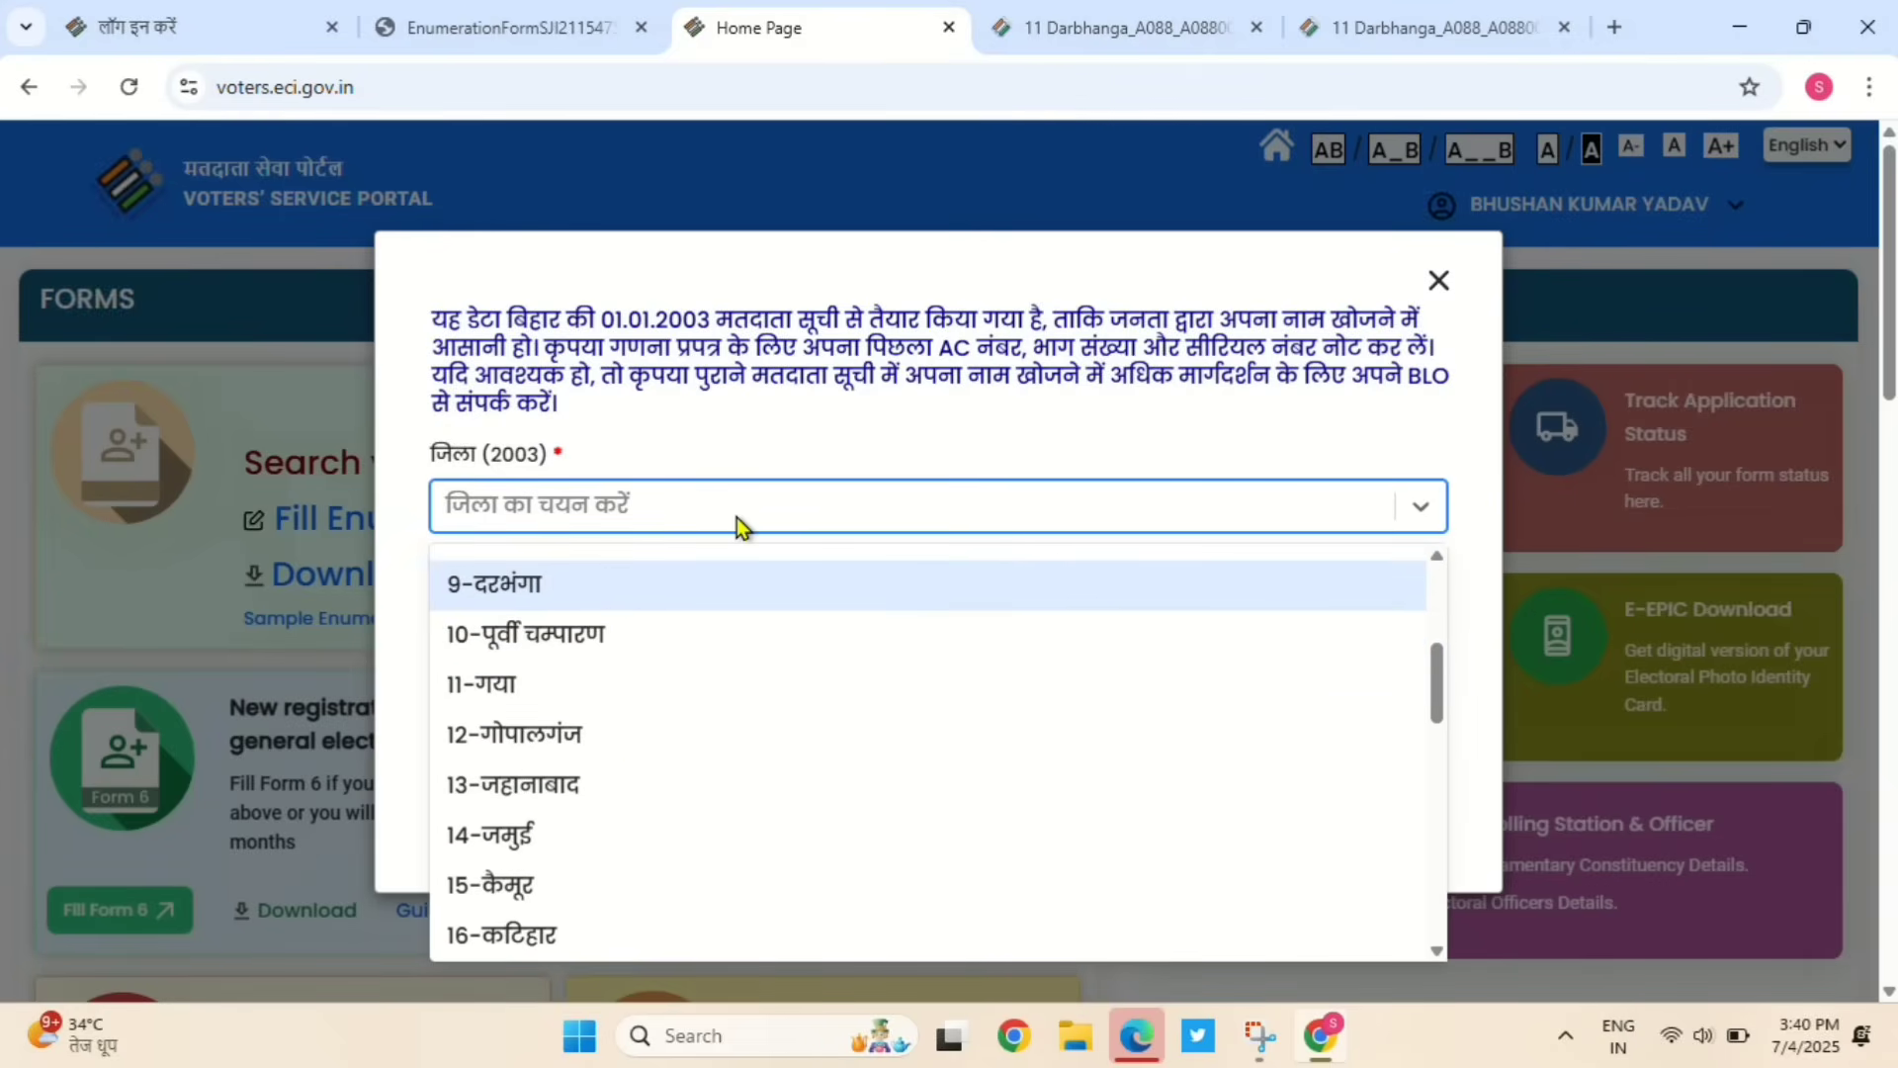
{"action": "left_click", "coordinate": [537, 592]}
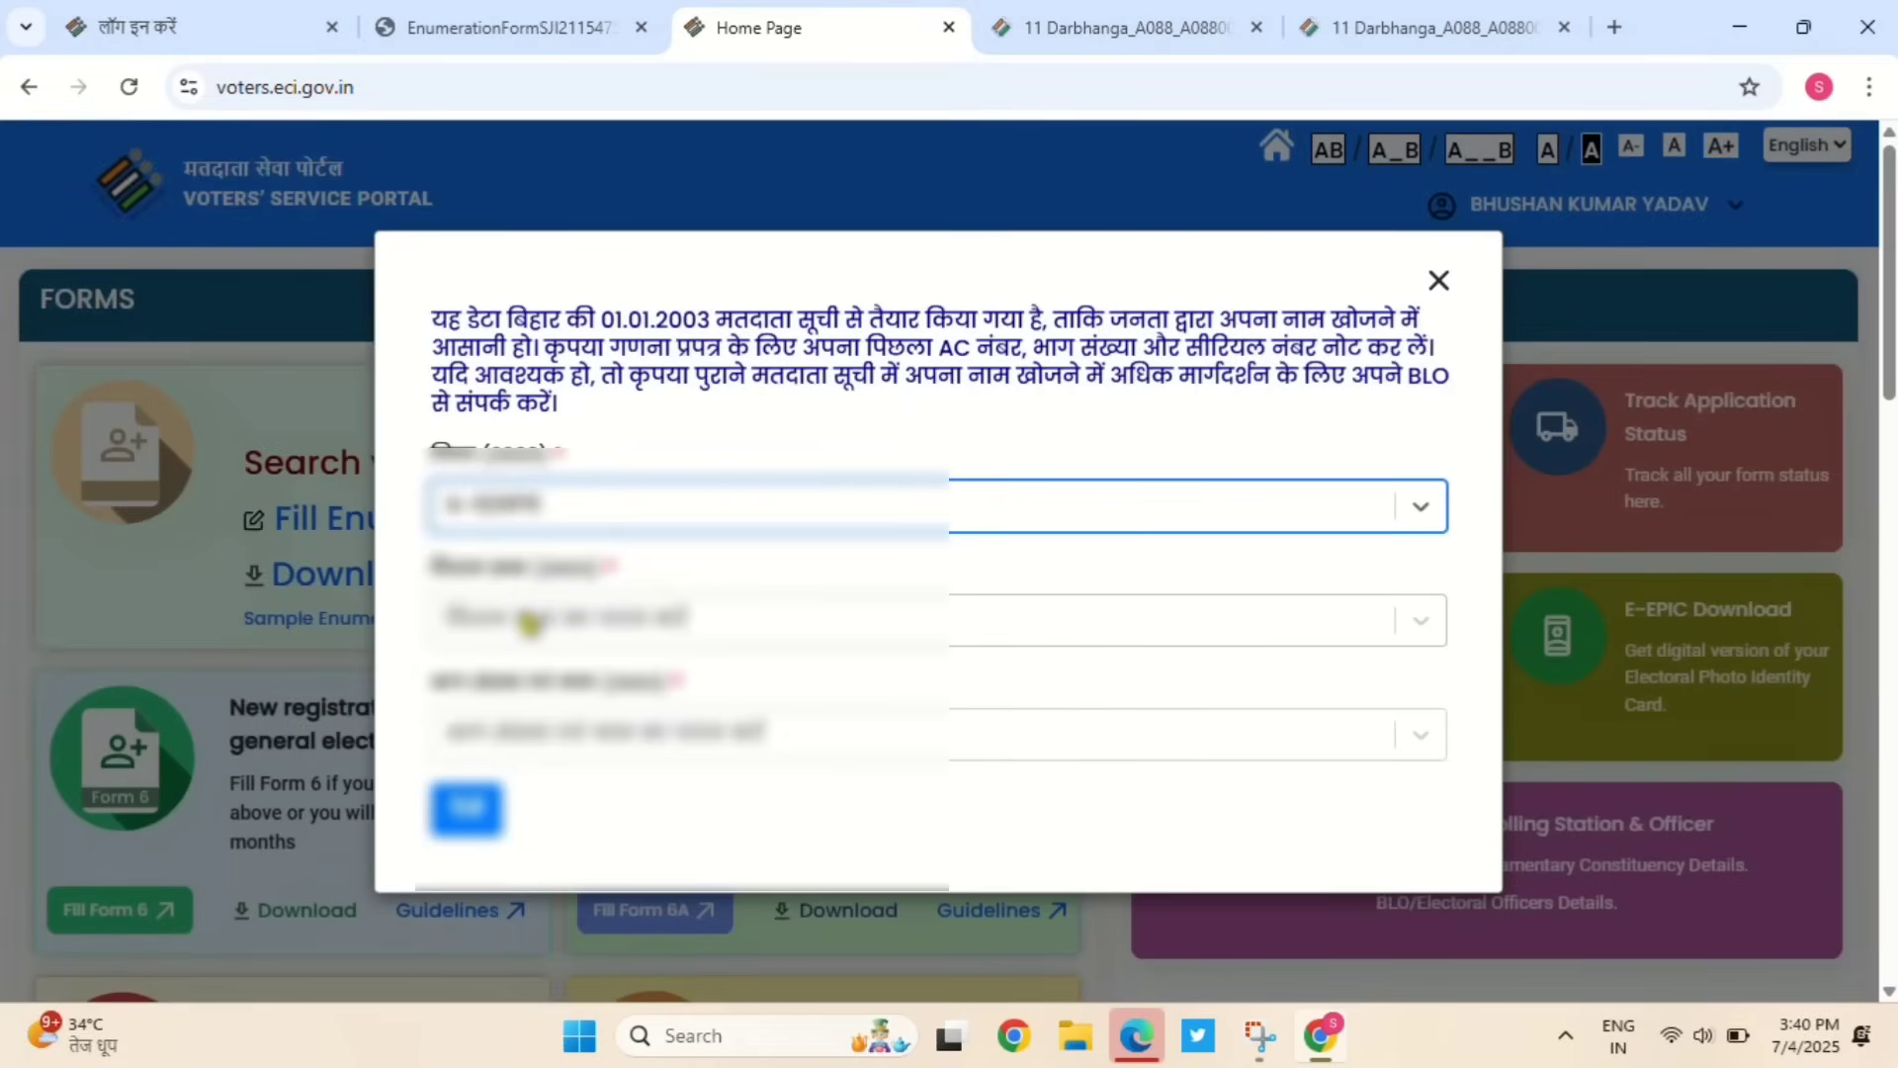
{"action": "left_click", "coordinate": [568, 631]}
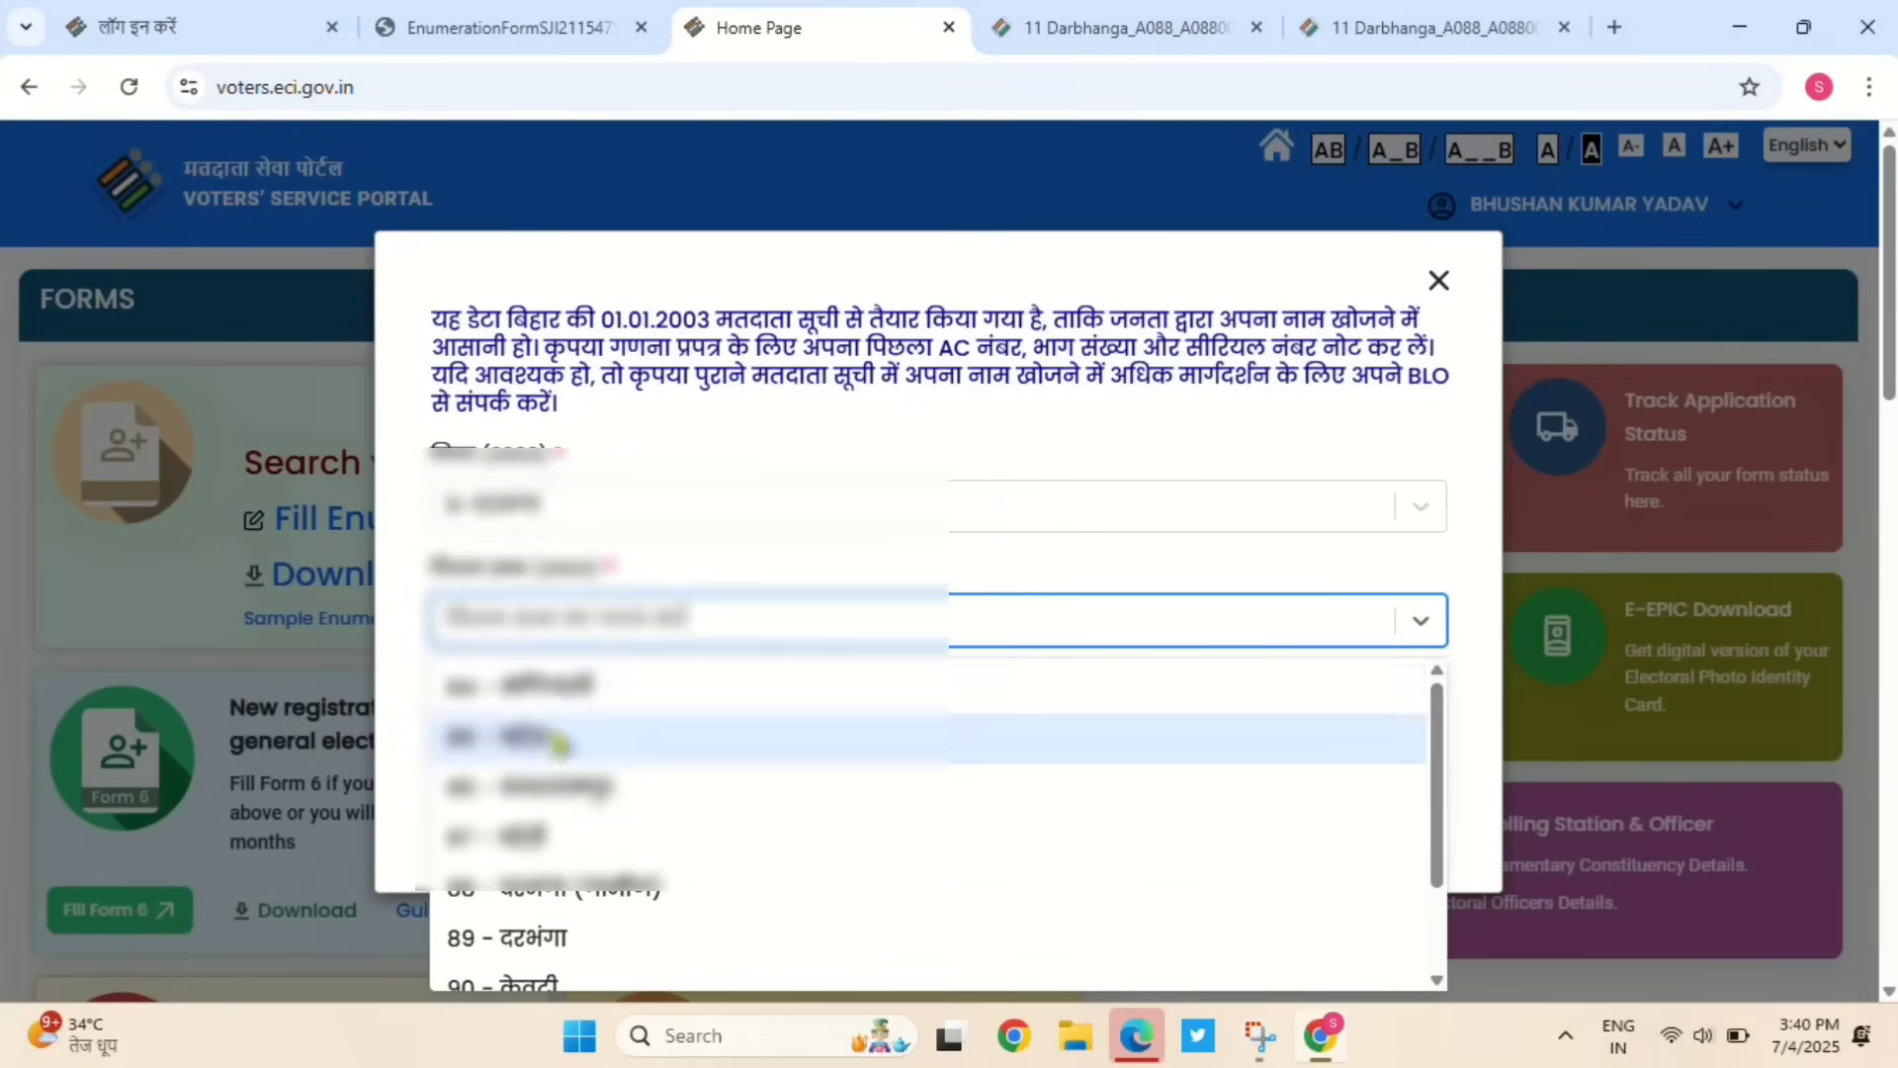
{"action": "left_click", "coordinate": [578, 893]}
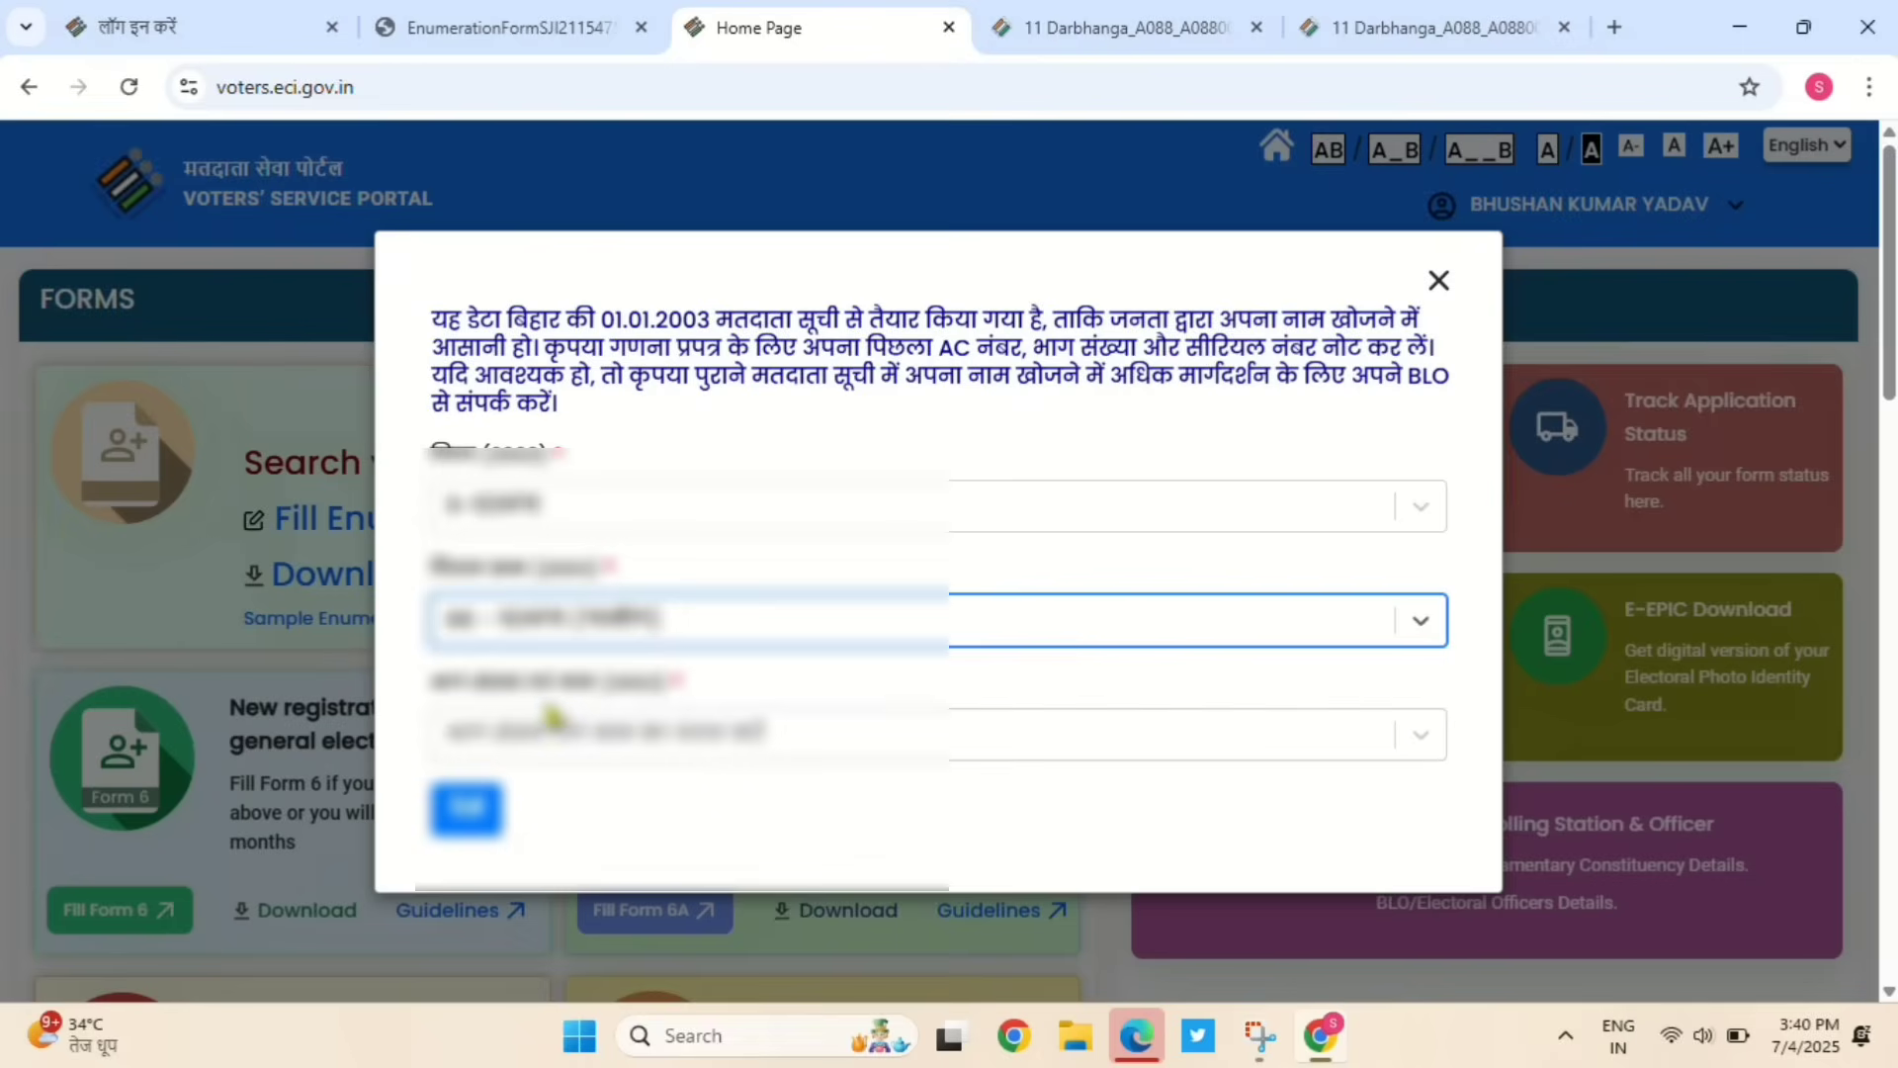
{"action": "left_click", "coordinate": [581, 737]}
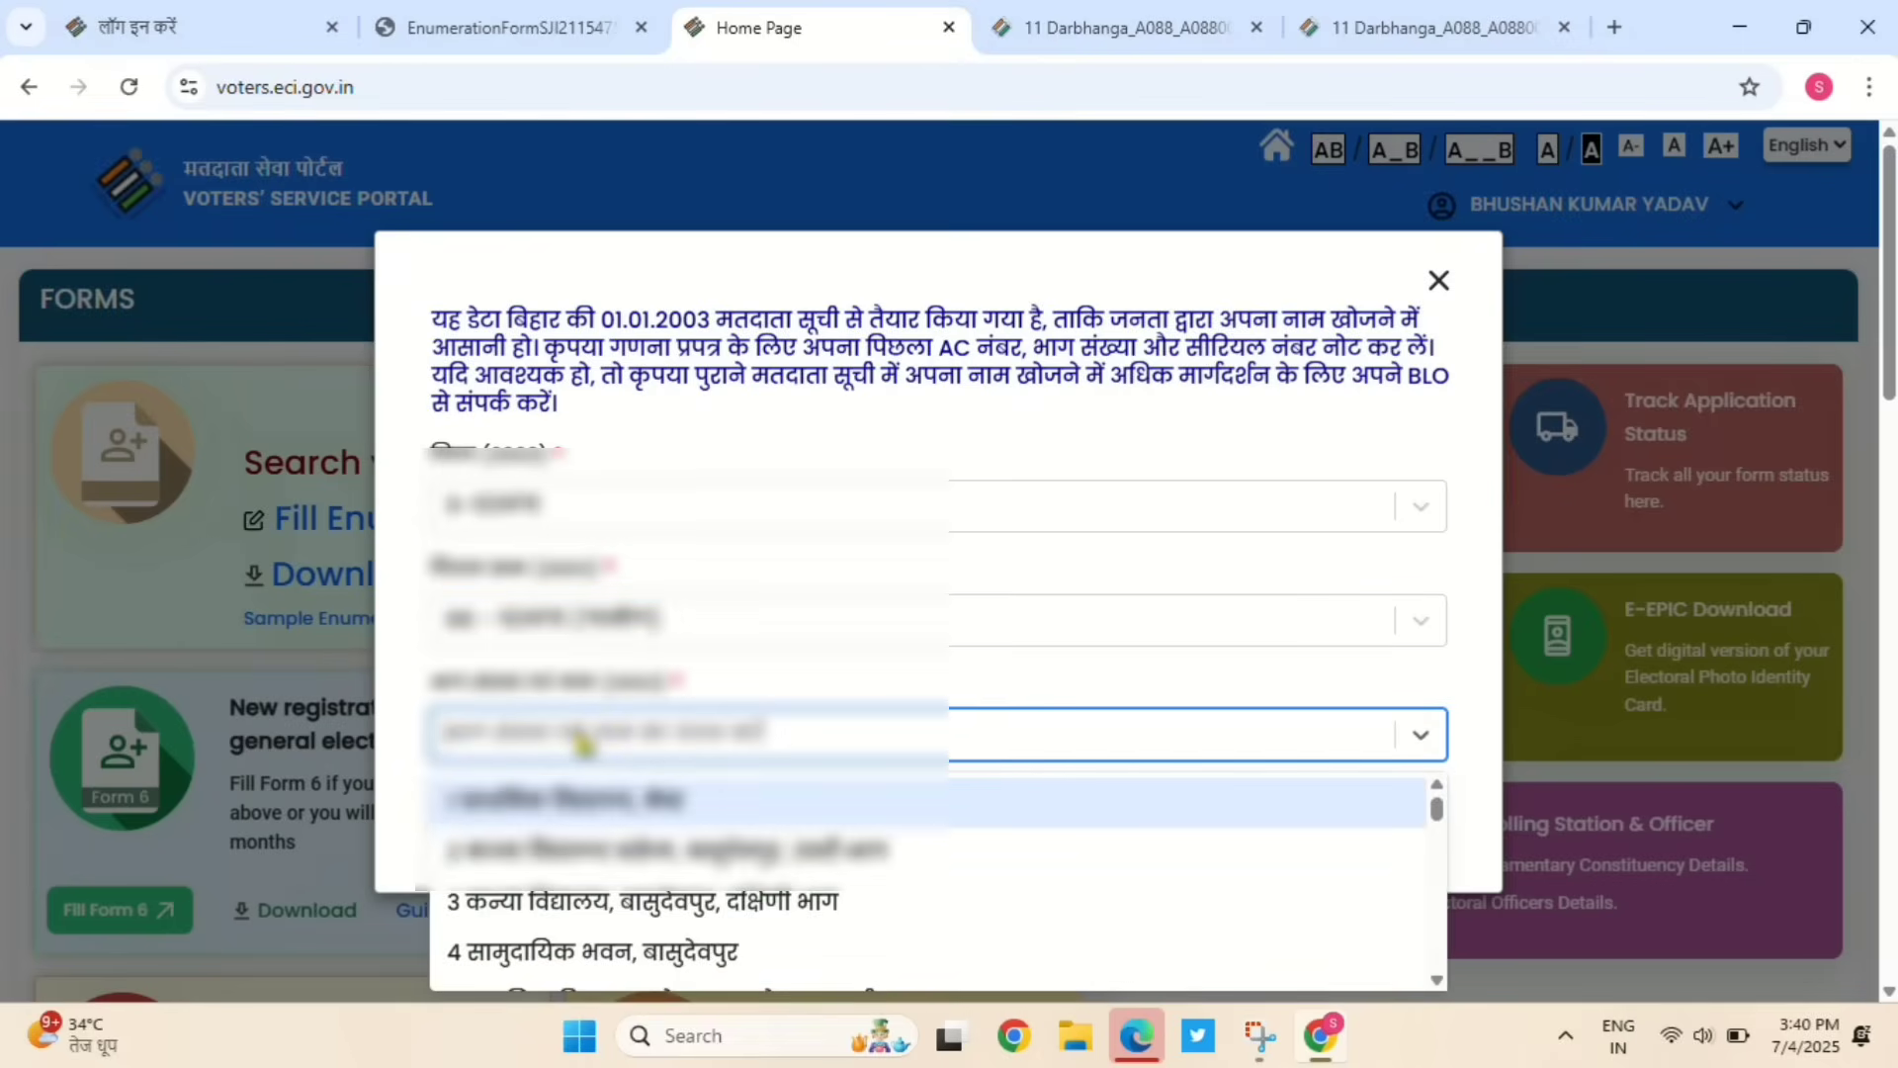
{"action": "key", "text": "Down"}
{"action": "key", "text": "Down"}
{"action": "key", "text": "Down"}
{"action": "key", "text": "Down"}
{"action": "key", "text": "Down"}
{"action": "key", "text": "Down"}
{"action": "key", "text": "Down"}
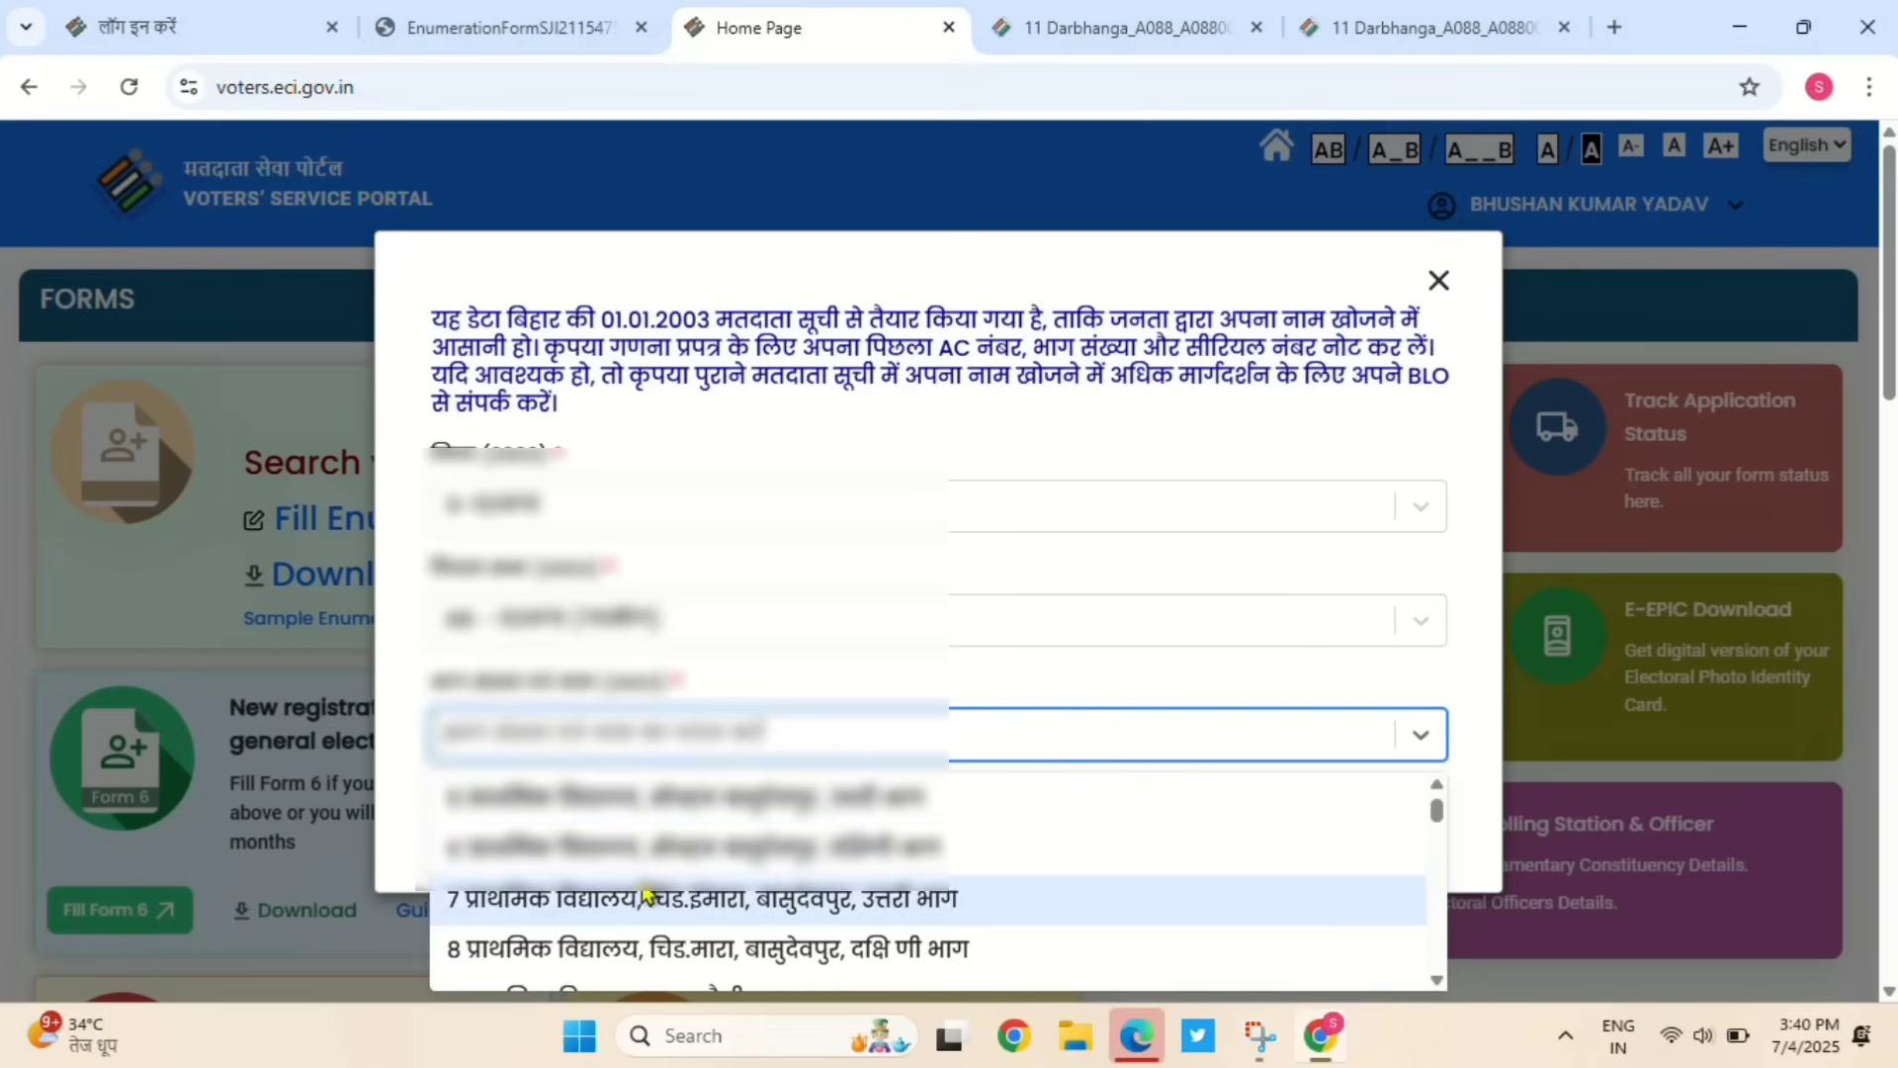
{"action": "left_click", "coordinate": [643, 855]}
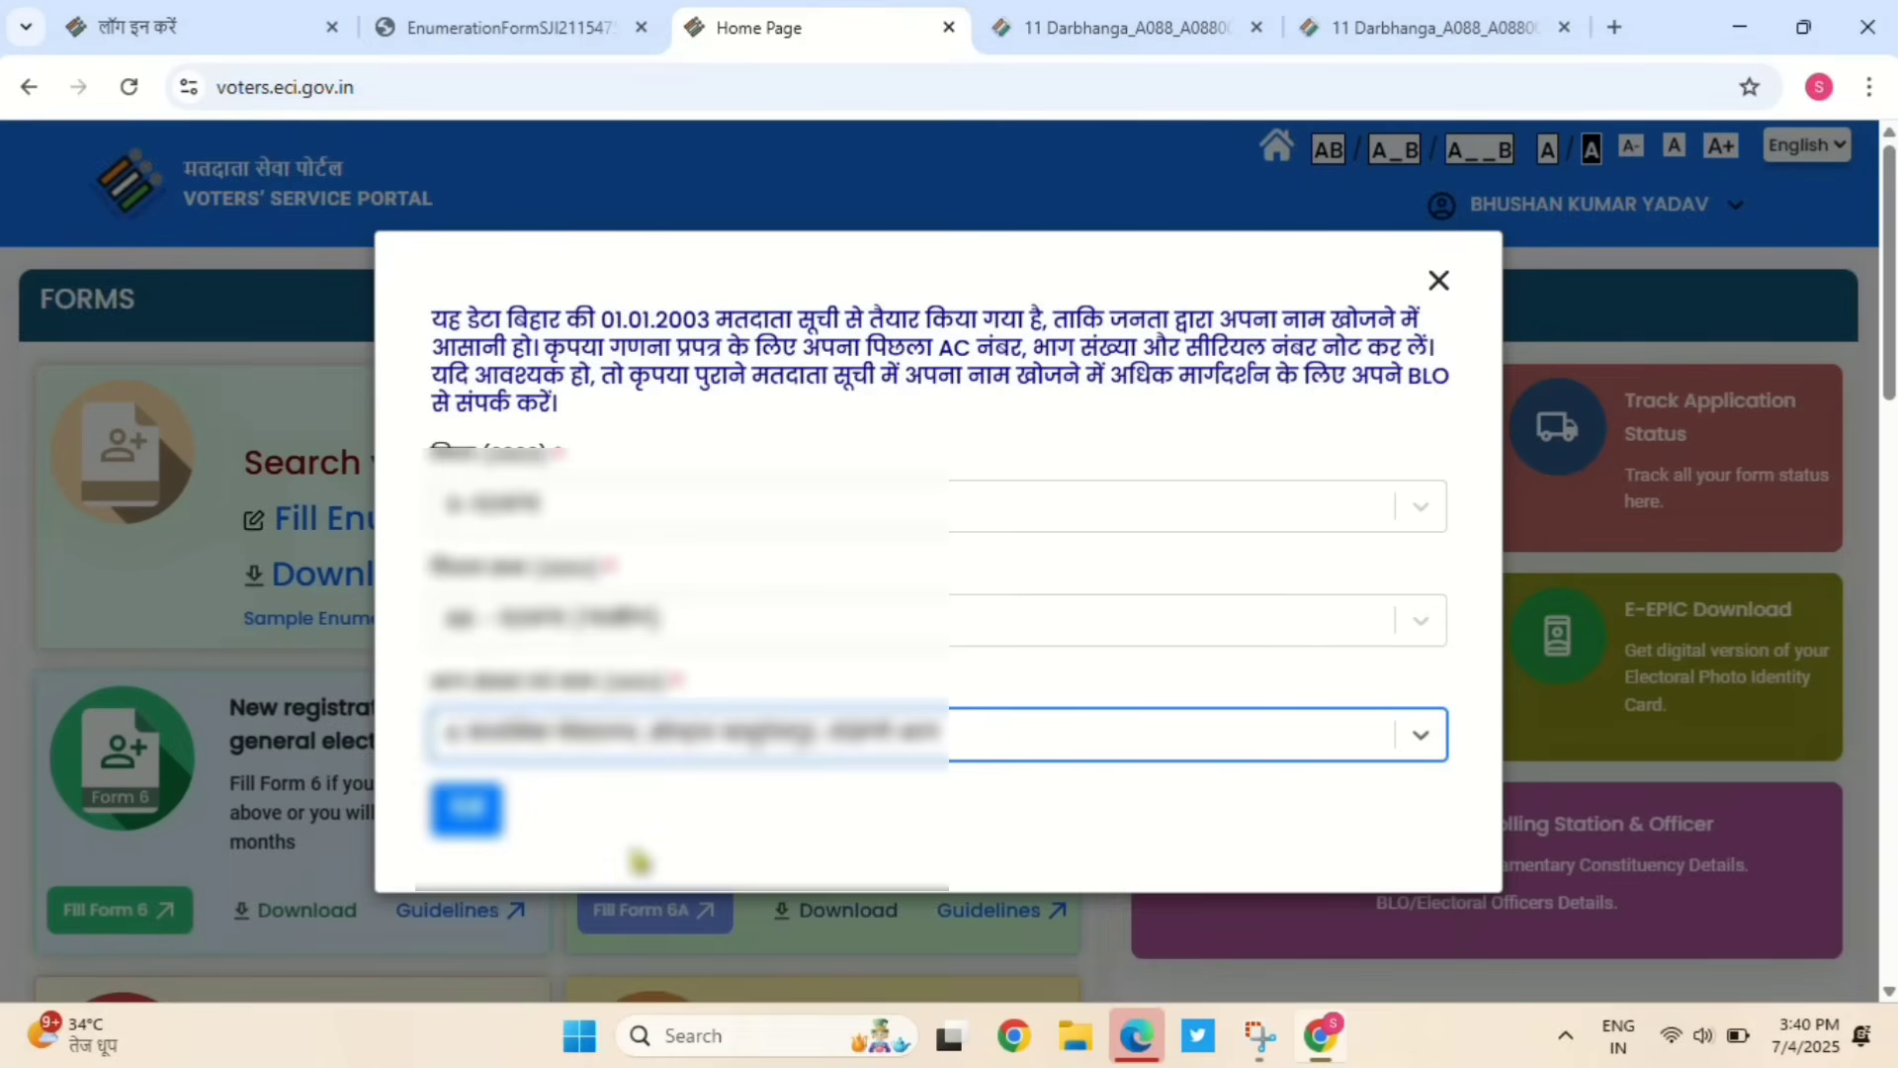
- Open '11 Darbhanga_A088_A0880006.pdf' and scroll through its first two pages of voters
{"action": "left_click", "coordinate": [479, 820]}
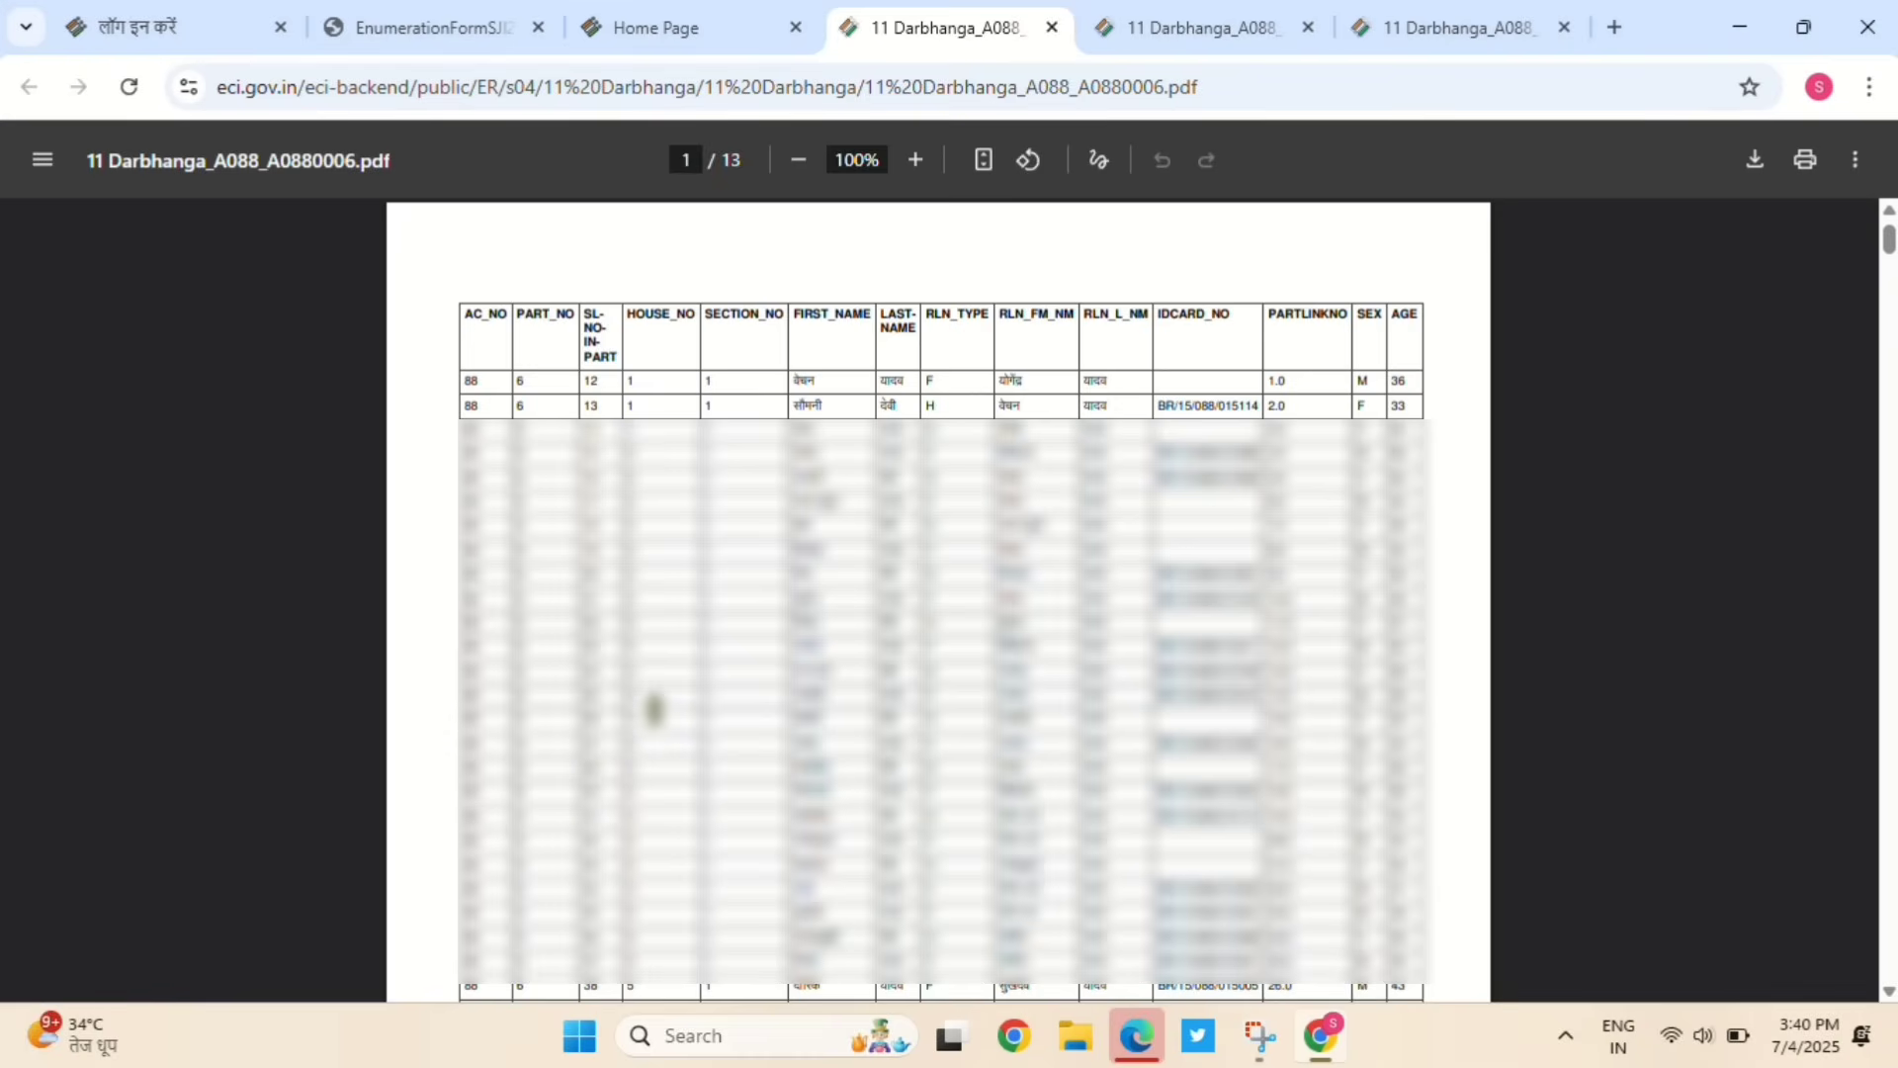
{"action": "scroll", "coordinate": [654, 709], "scroll_direction": "down", "scroll_amount": 7}
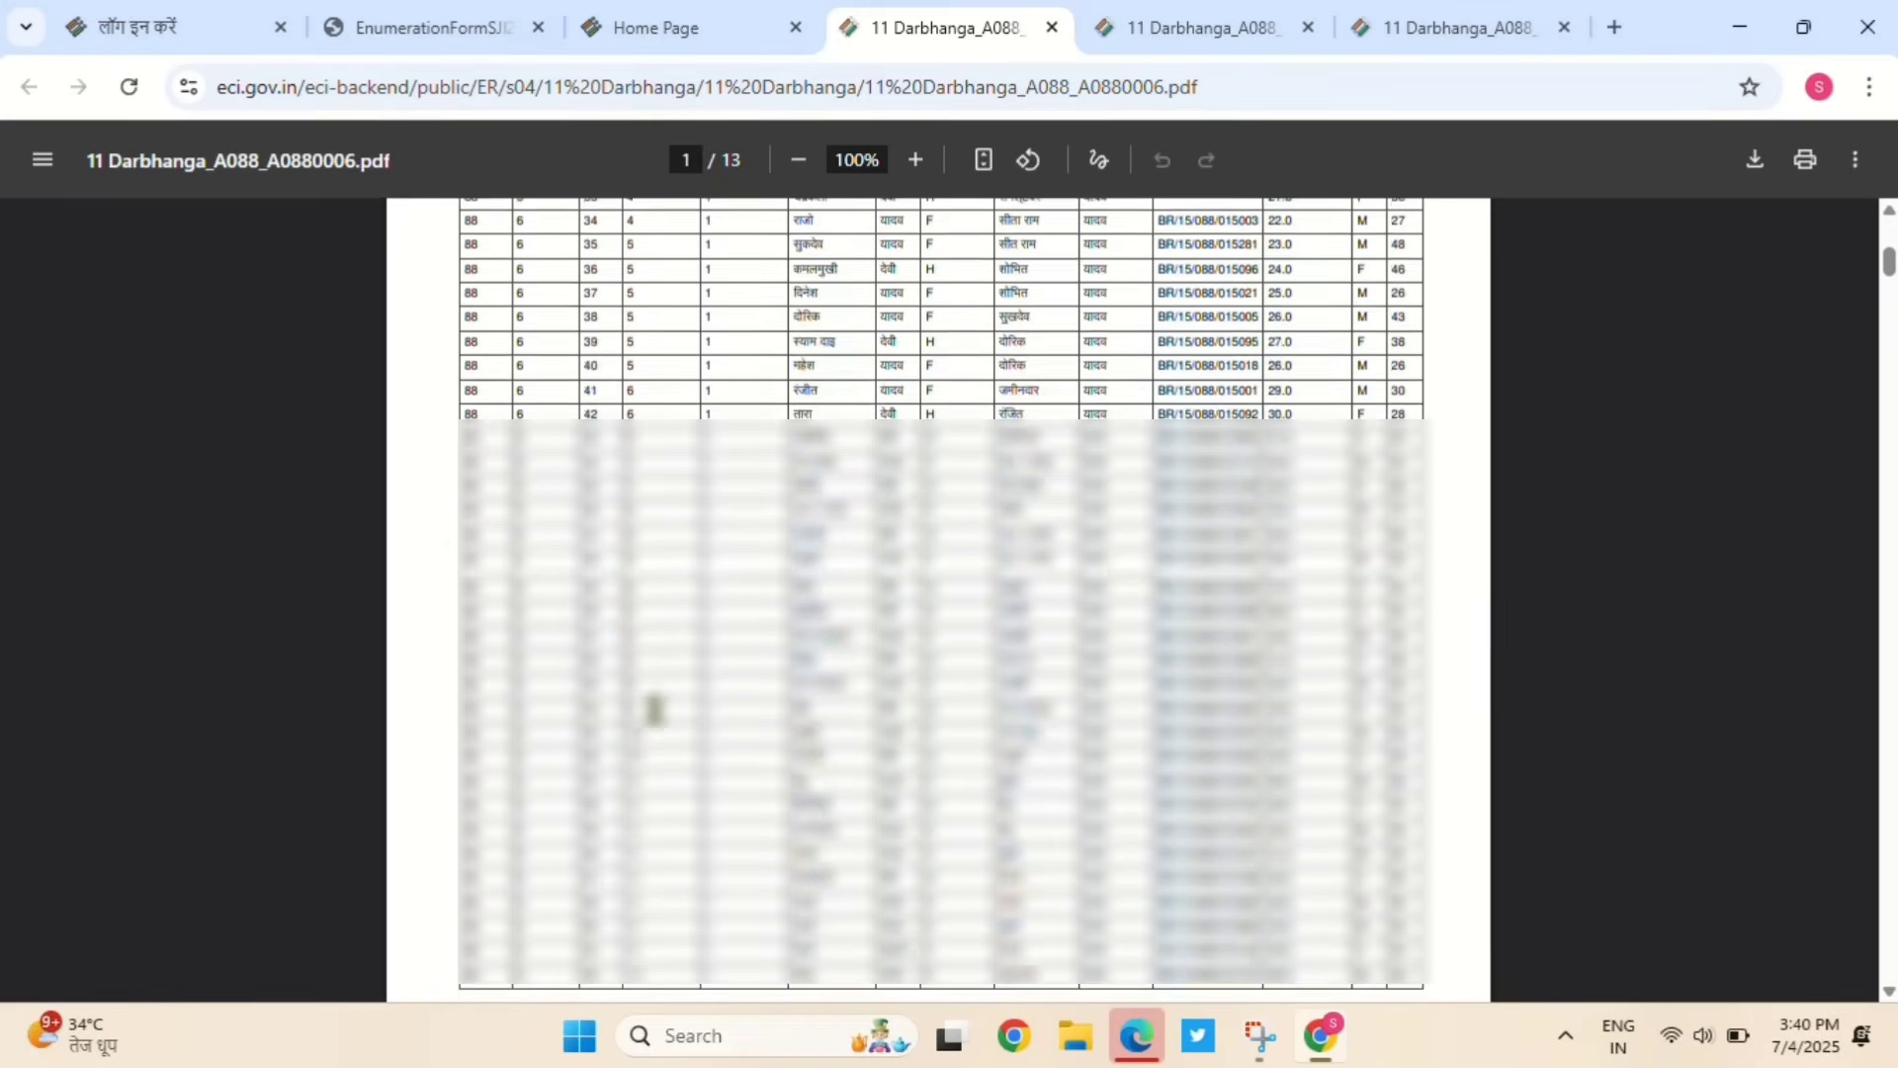
{"action": "scroll", "coordinate": [653, 709], "scroll_direction": "down", "scroll_amount": 4}
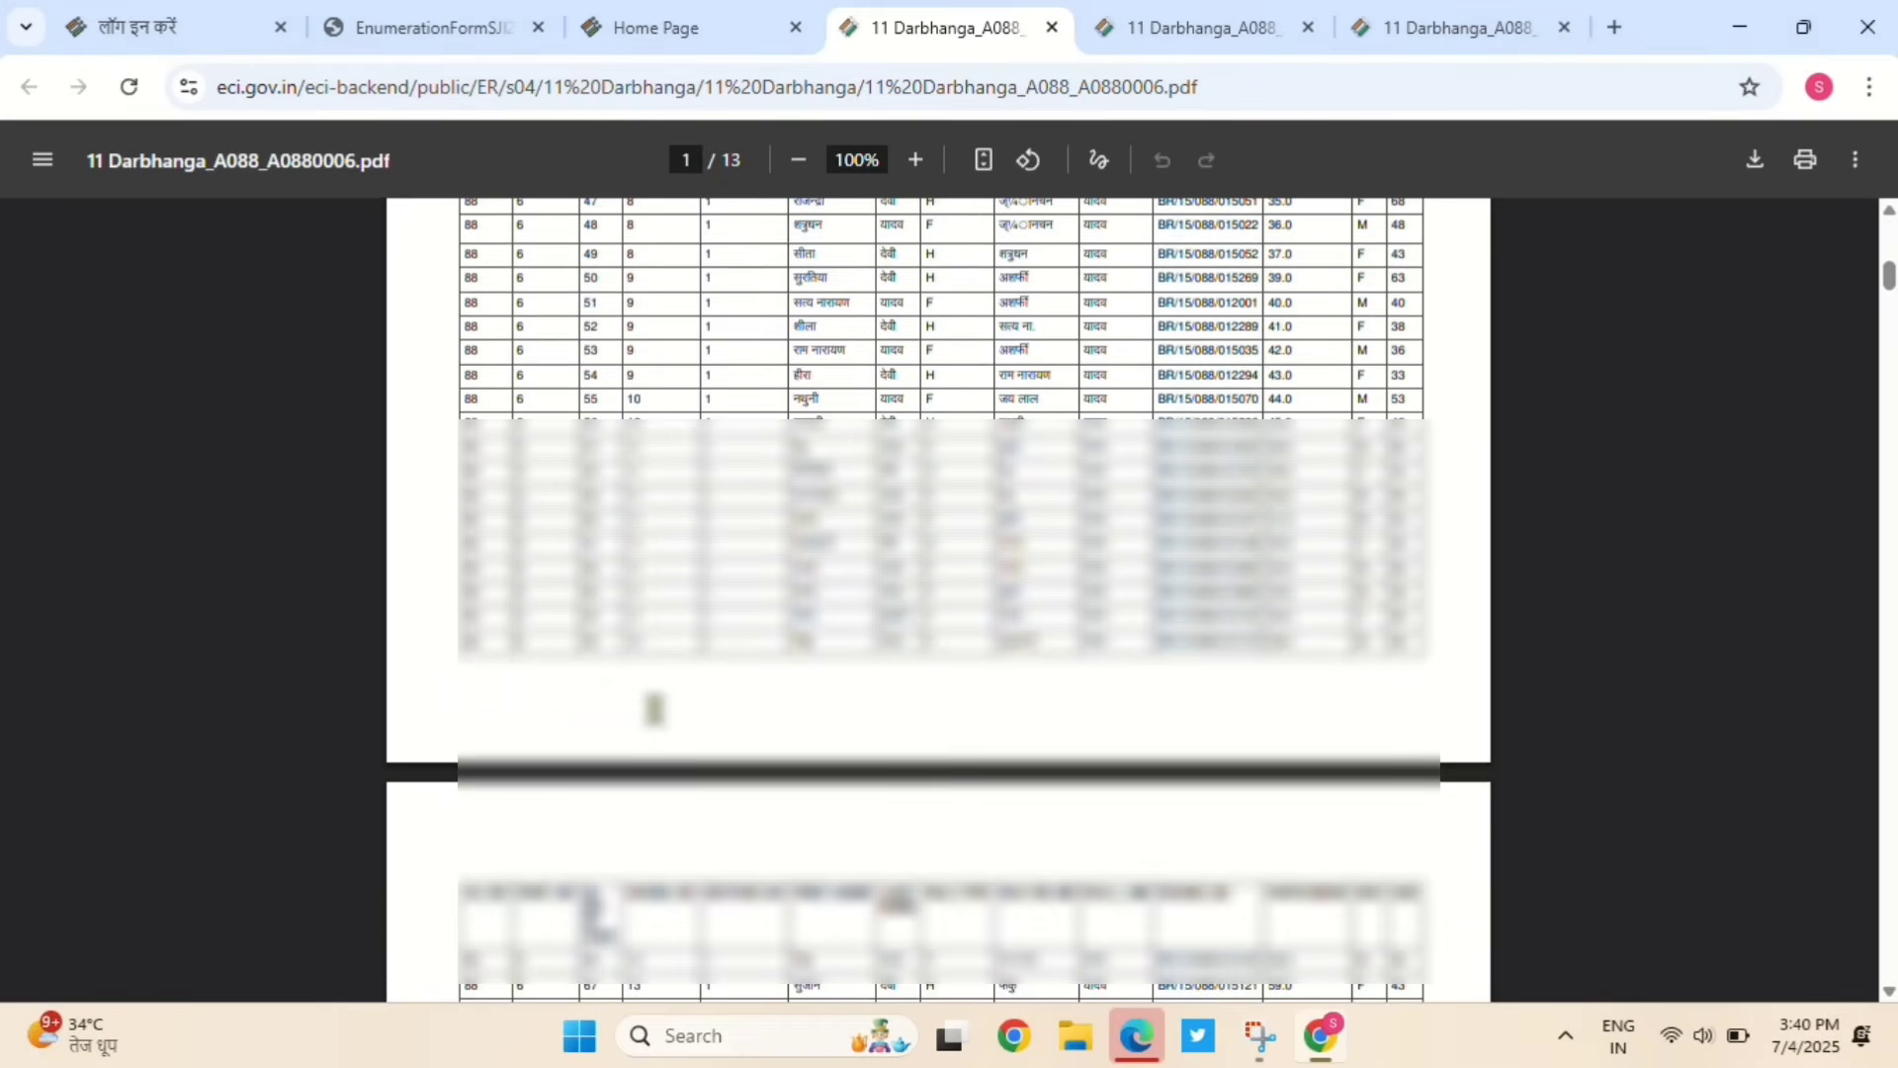
{"action": "scroll", "coordinate": [653, 709], "scroll_direction": "down", "scroll_amount": 5}
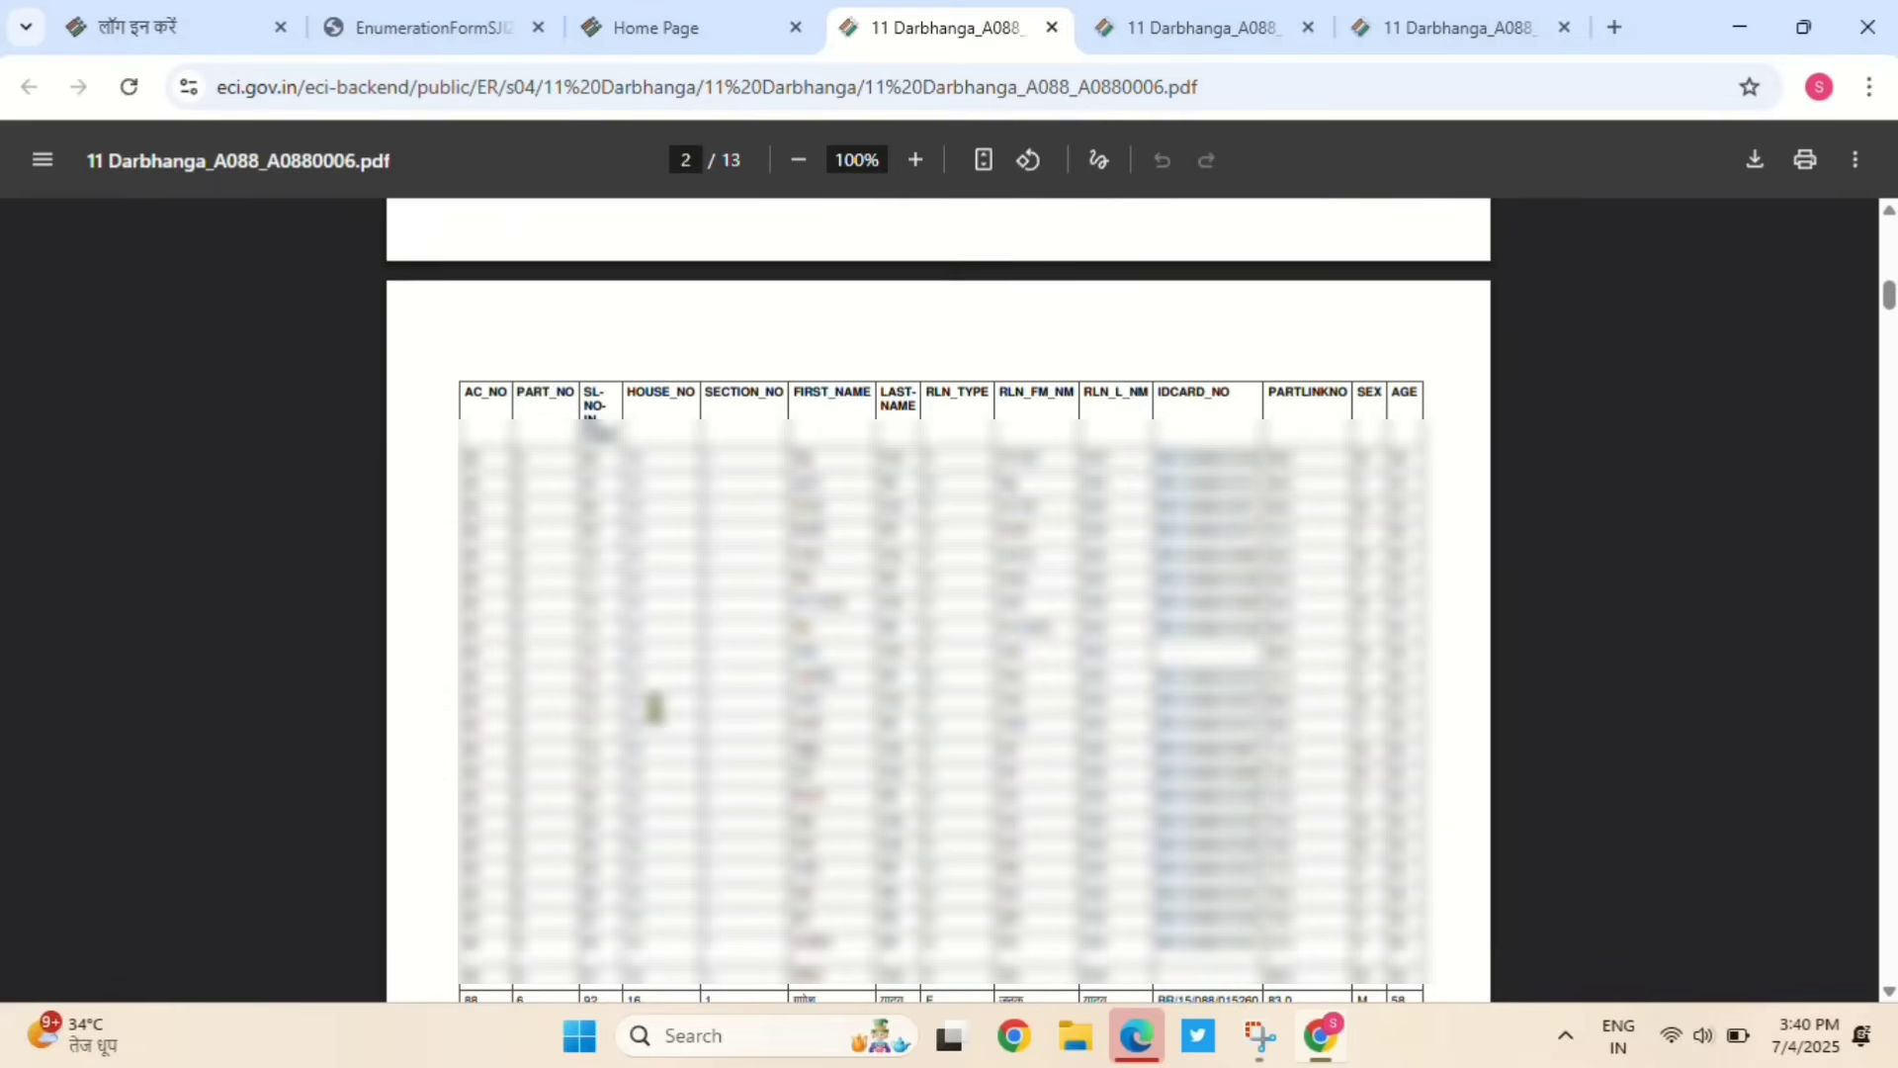
{"action": "scroll", "coordinate": [654, 709], "scroll_direction": "down", "scroll_amount": 1}
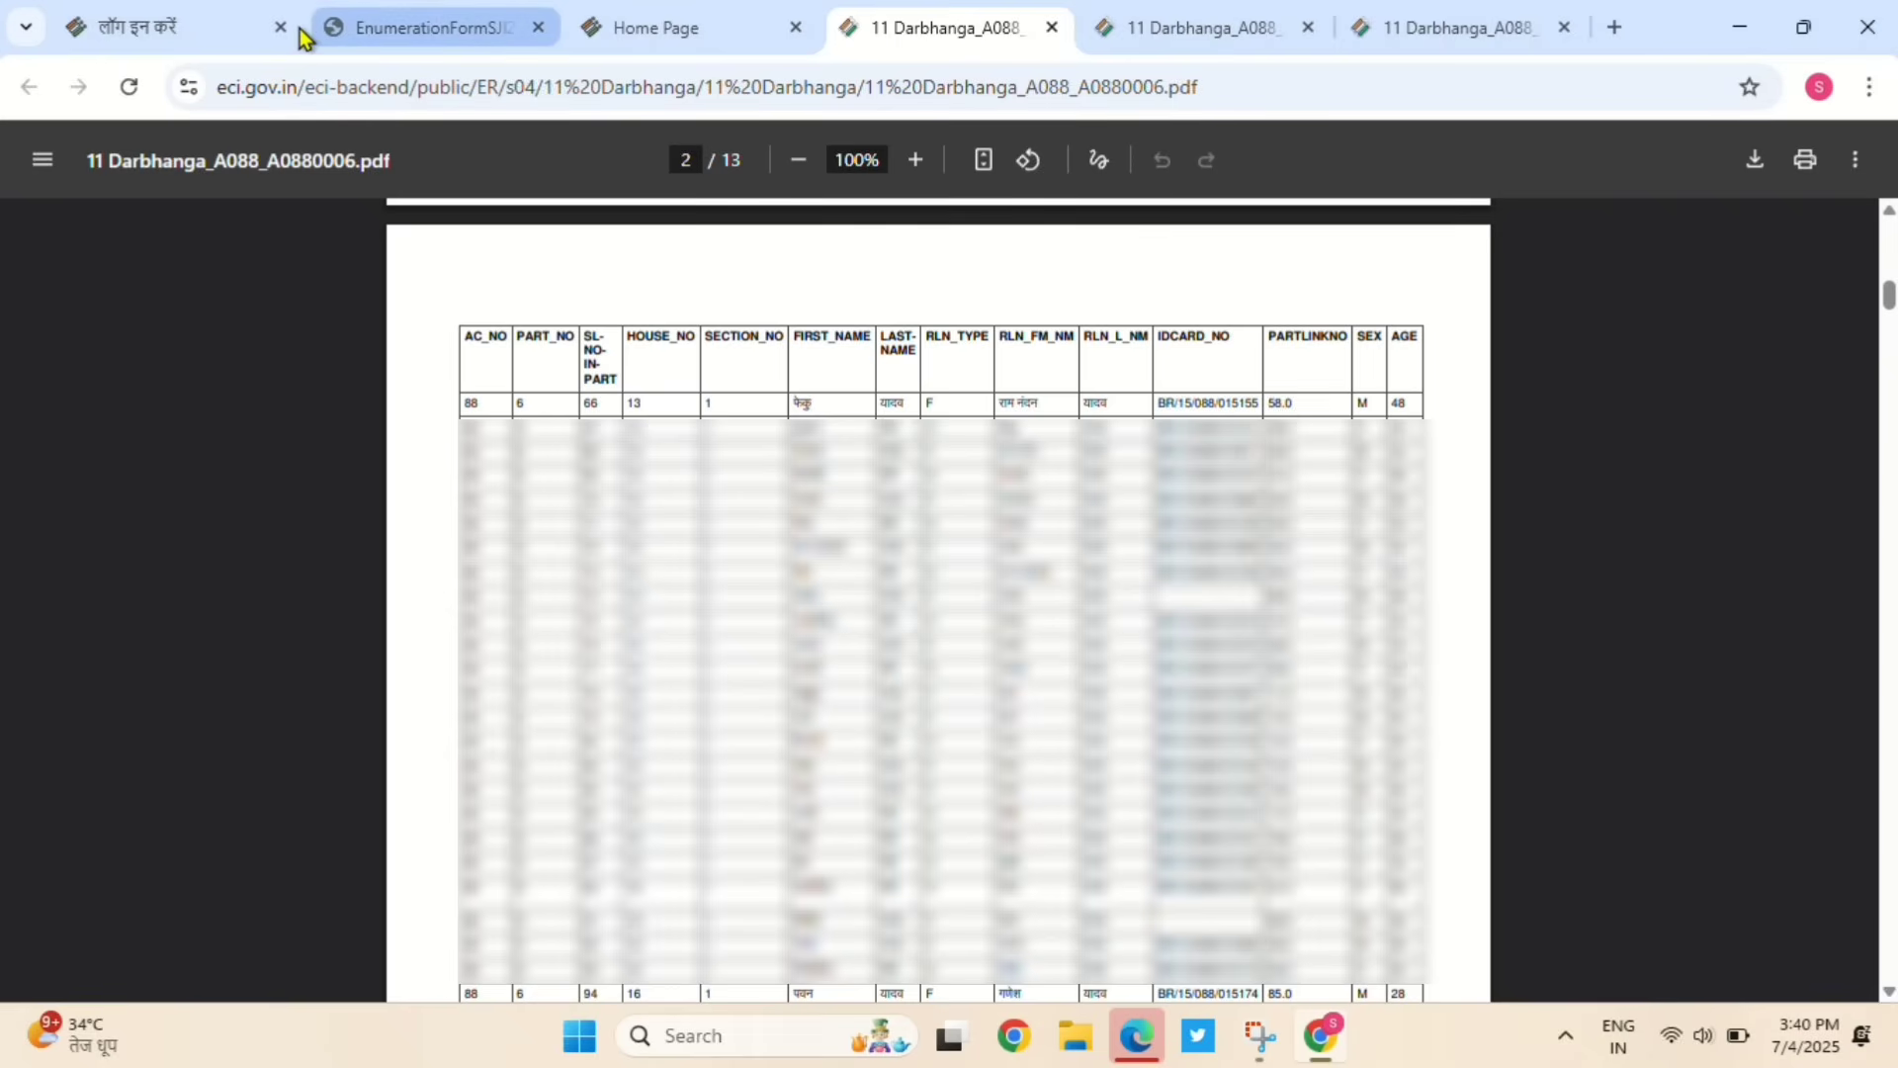
- Return to the enumeration form tab and cancel the file chooser, leaving the upload empty
{"action": "left_click", "coordinate": [222, 35]}
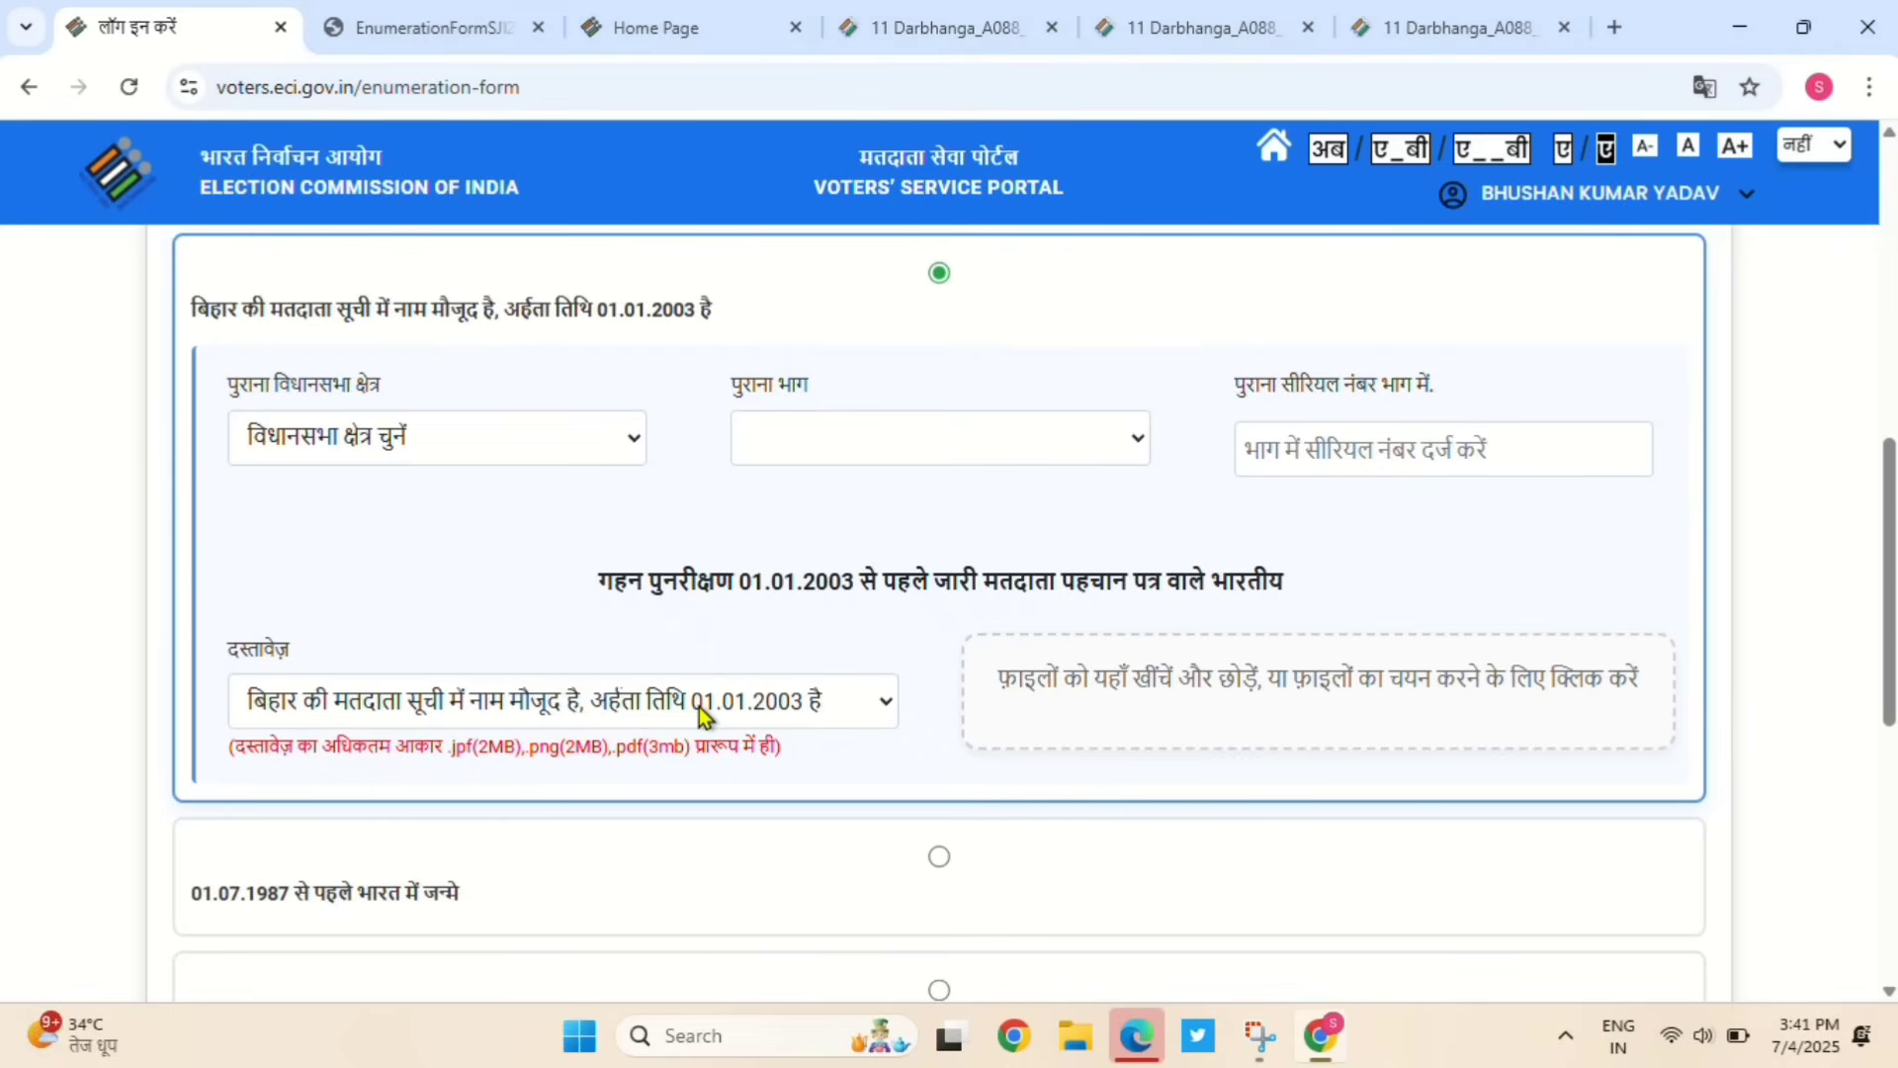
{"action": "left_click", "coordinate": [1170, 712]}
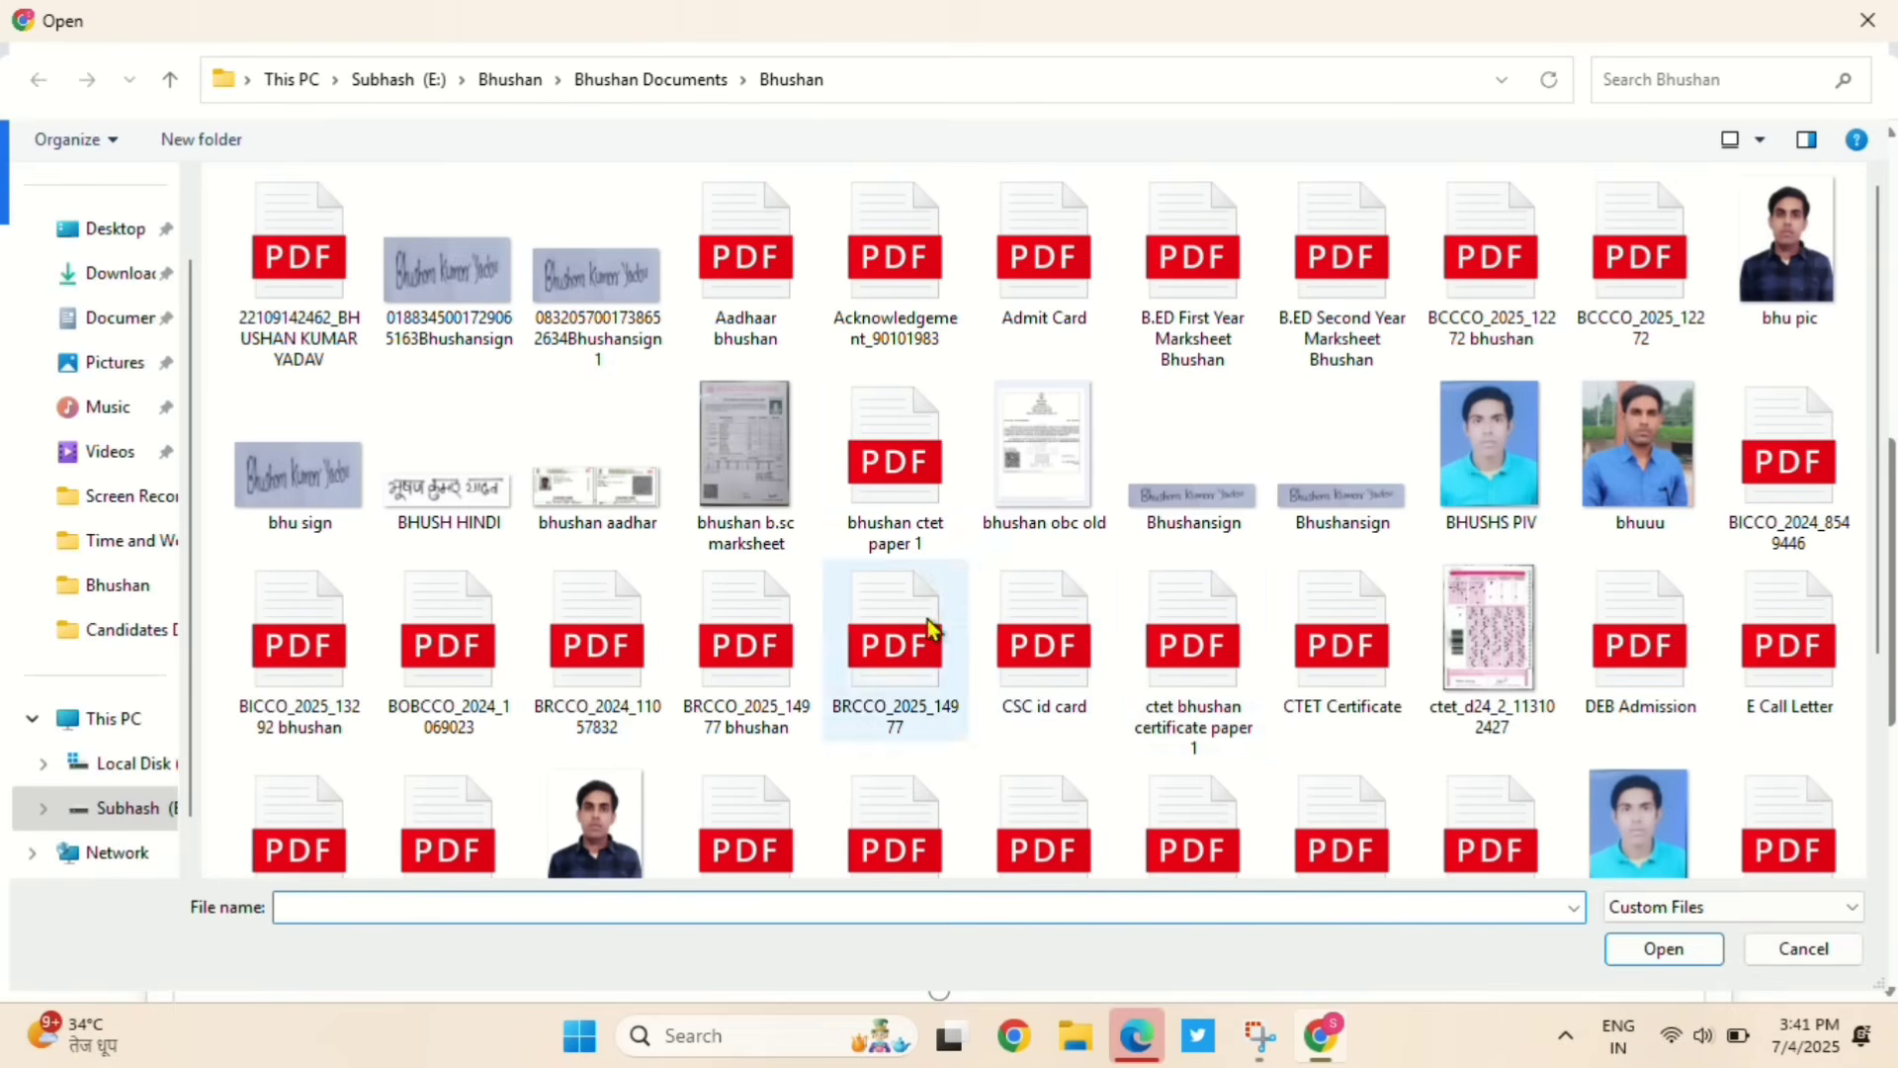
{"action": "left_click", "coordinate": [1811, 946]}
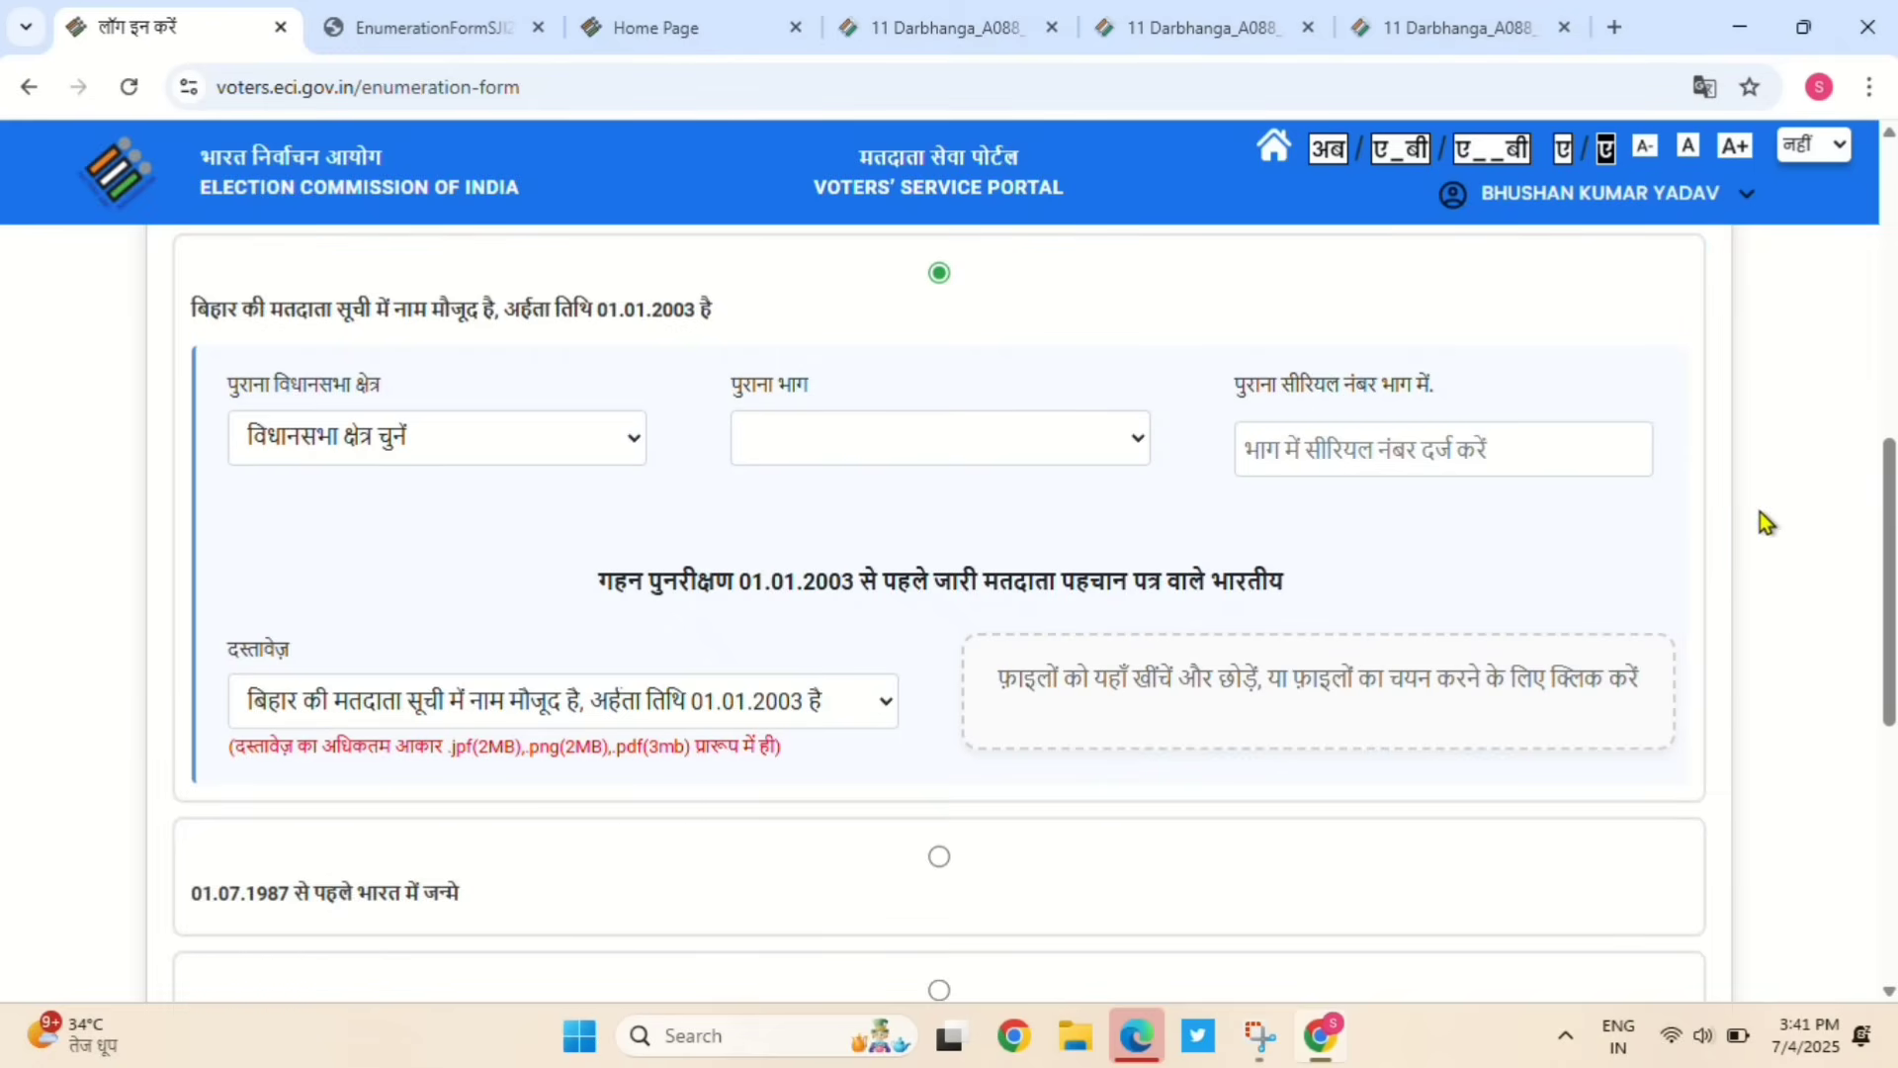
- Switch the declaration to '01.07.1987 से पहले भारत में जन्मे' (born before 01.07.1987)
{"action": "scroll", "coordinate": [1767, 522], "scroll_direction": "down", "scroll_amount": 5}
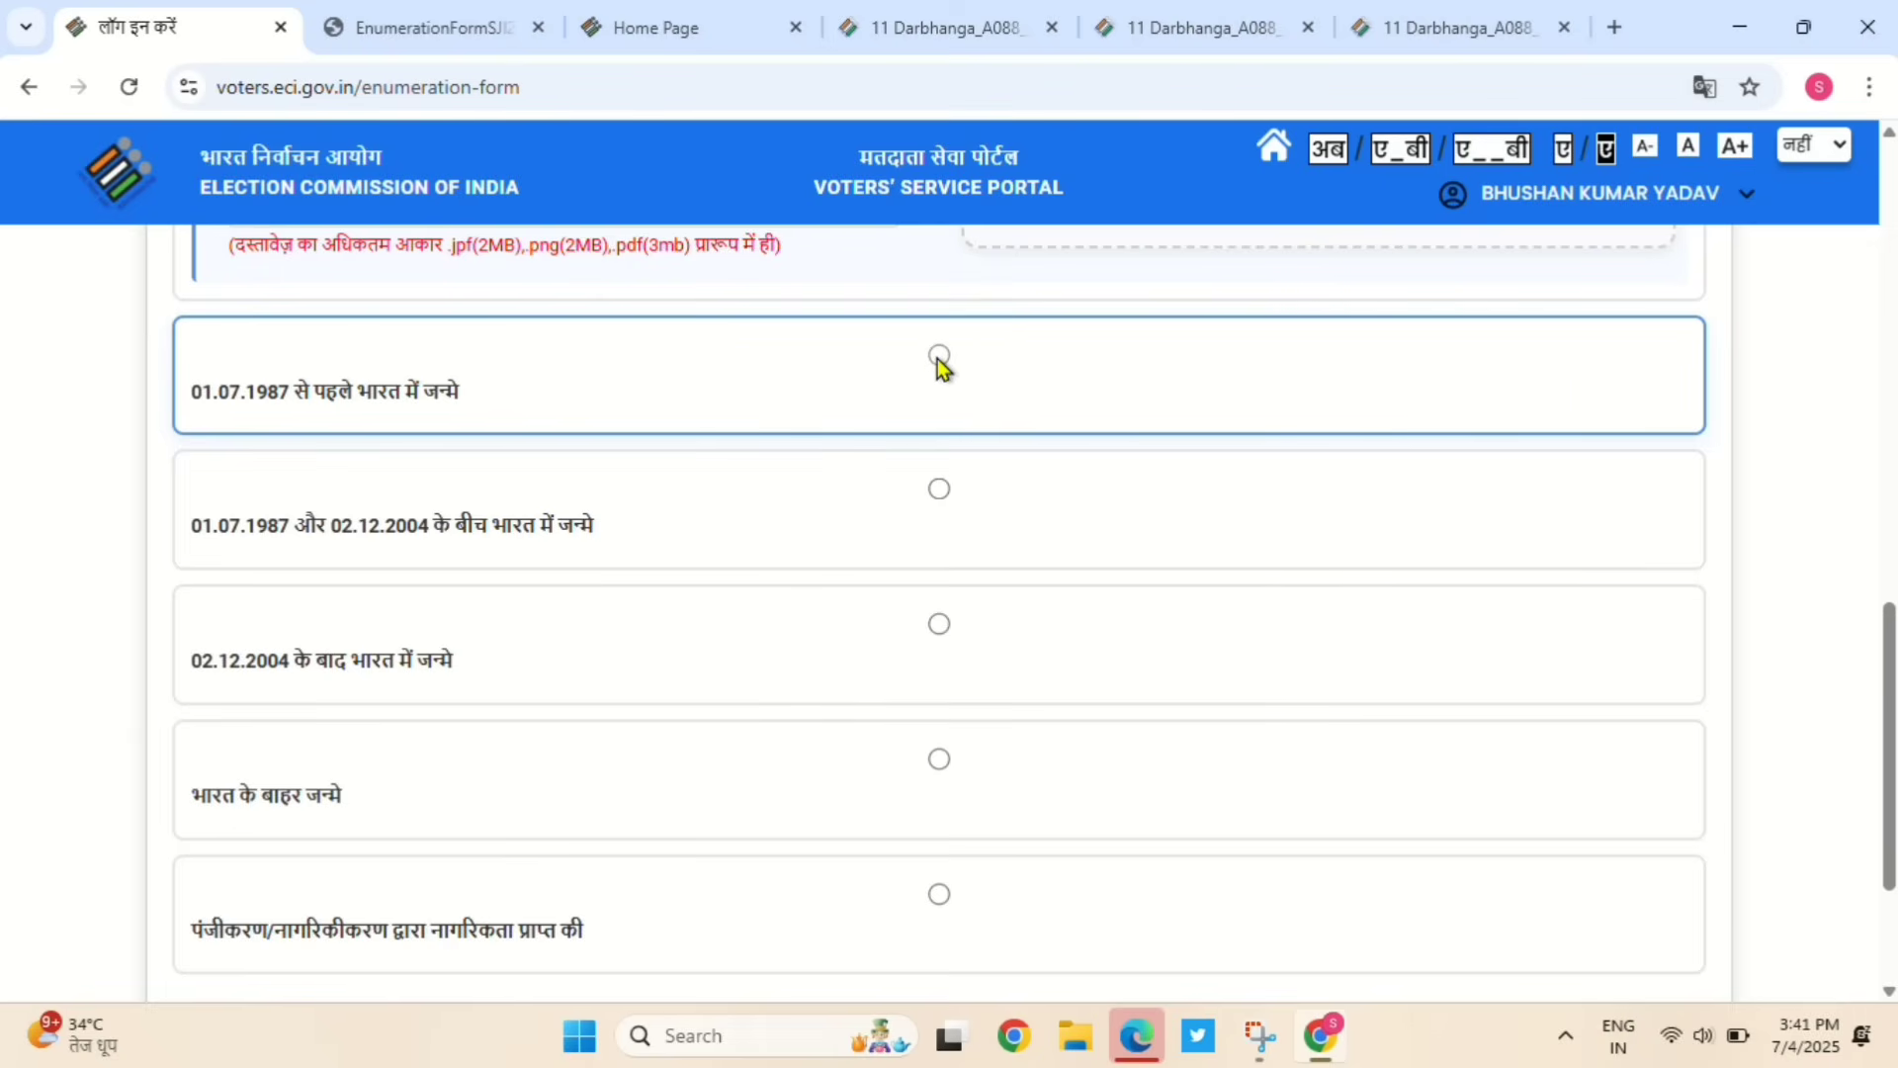
{"action": "scroll", "coordinate": [937, 358], "scroll_direction": "down", "scroll_amount": 2}
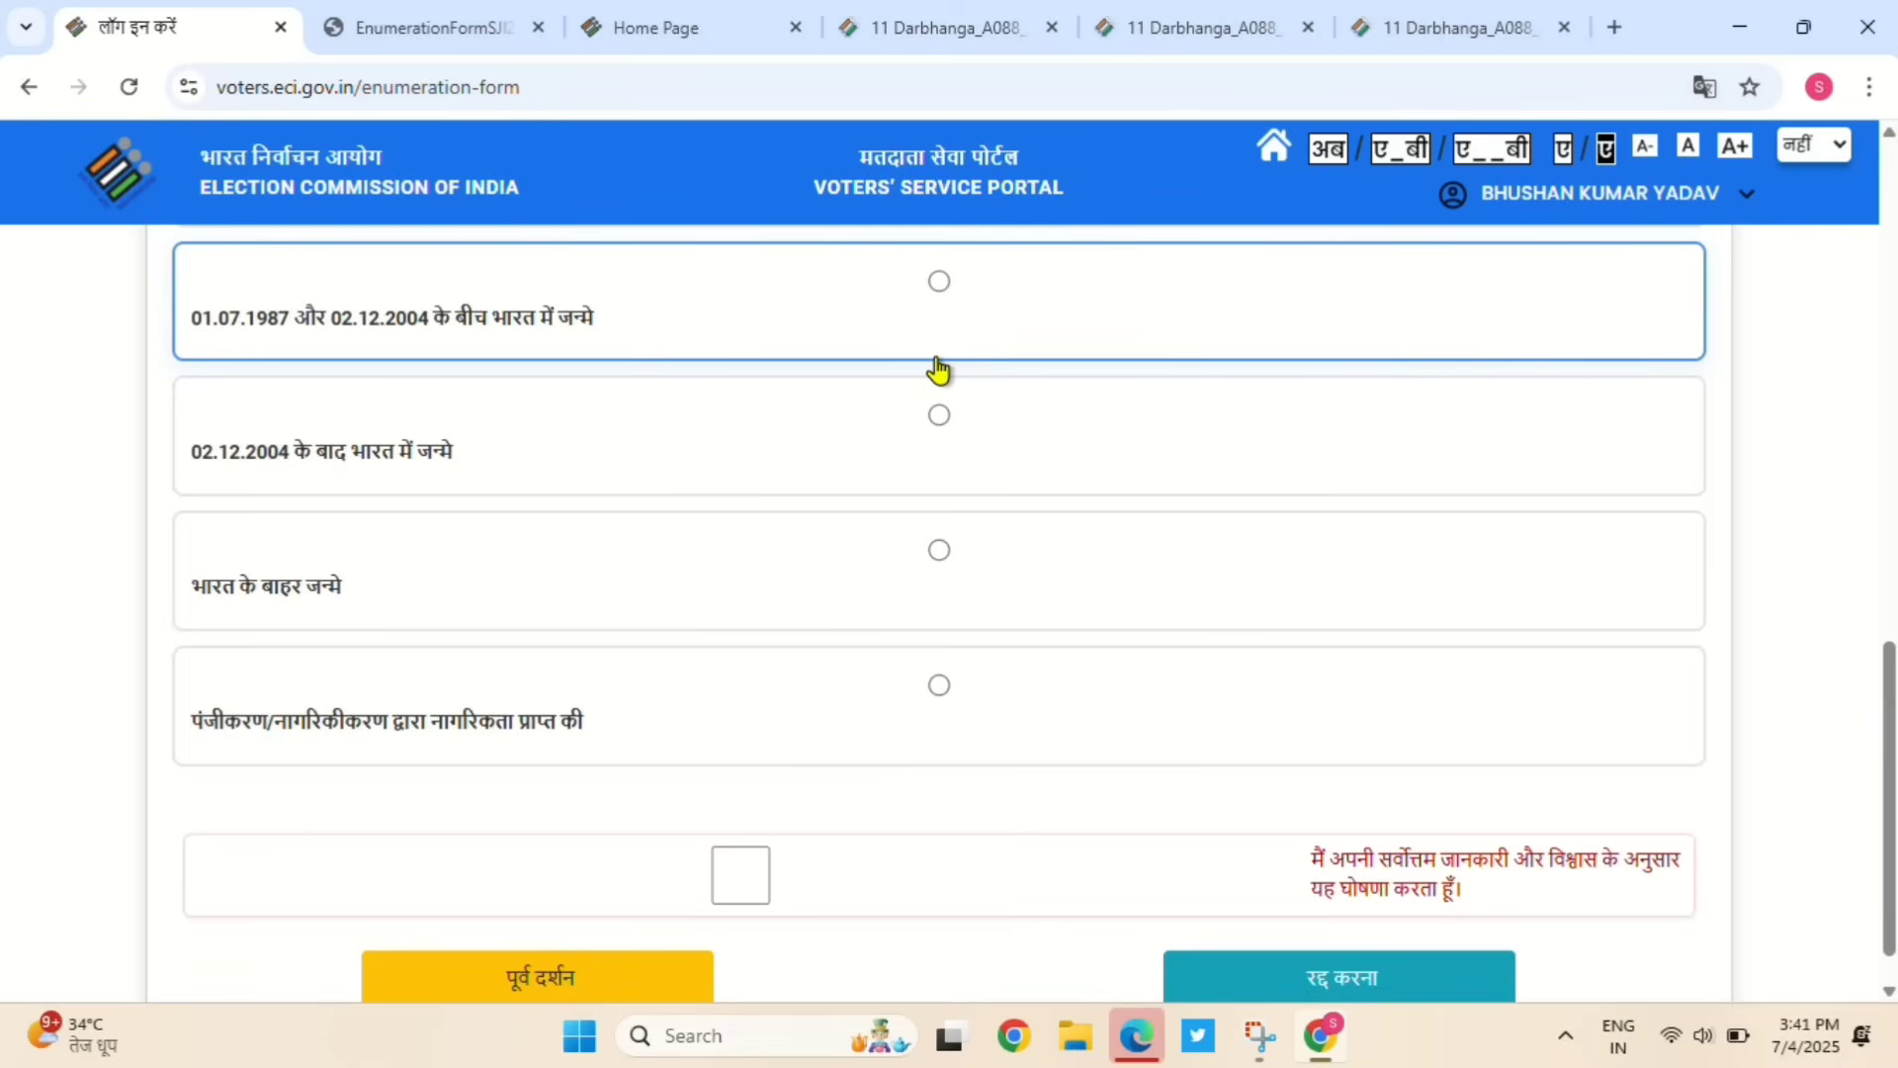
{"action": "scroll", "coordinate": [1669, 368], "scroll_direction": "up", "scroll_amount": 5}
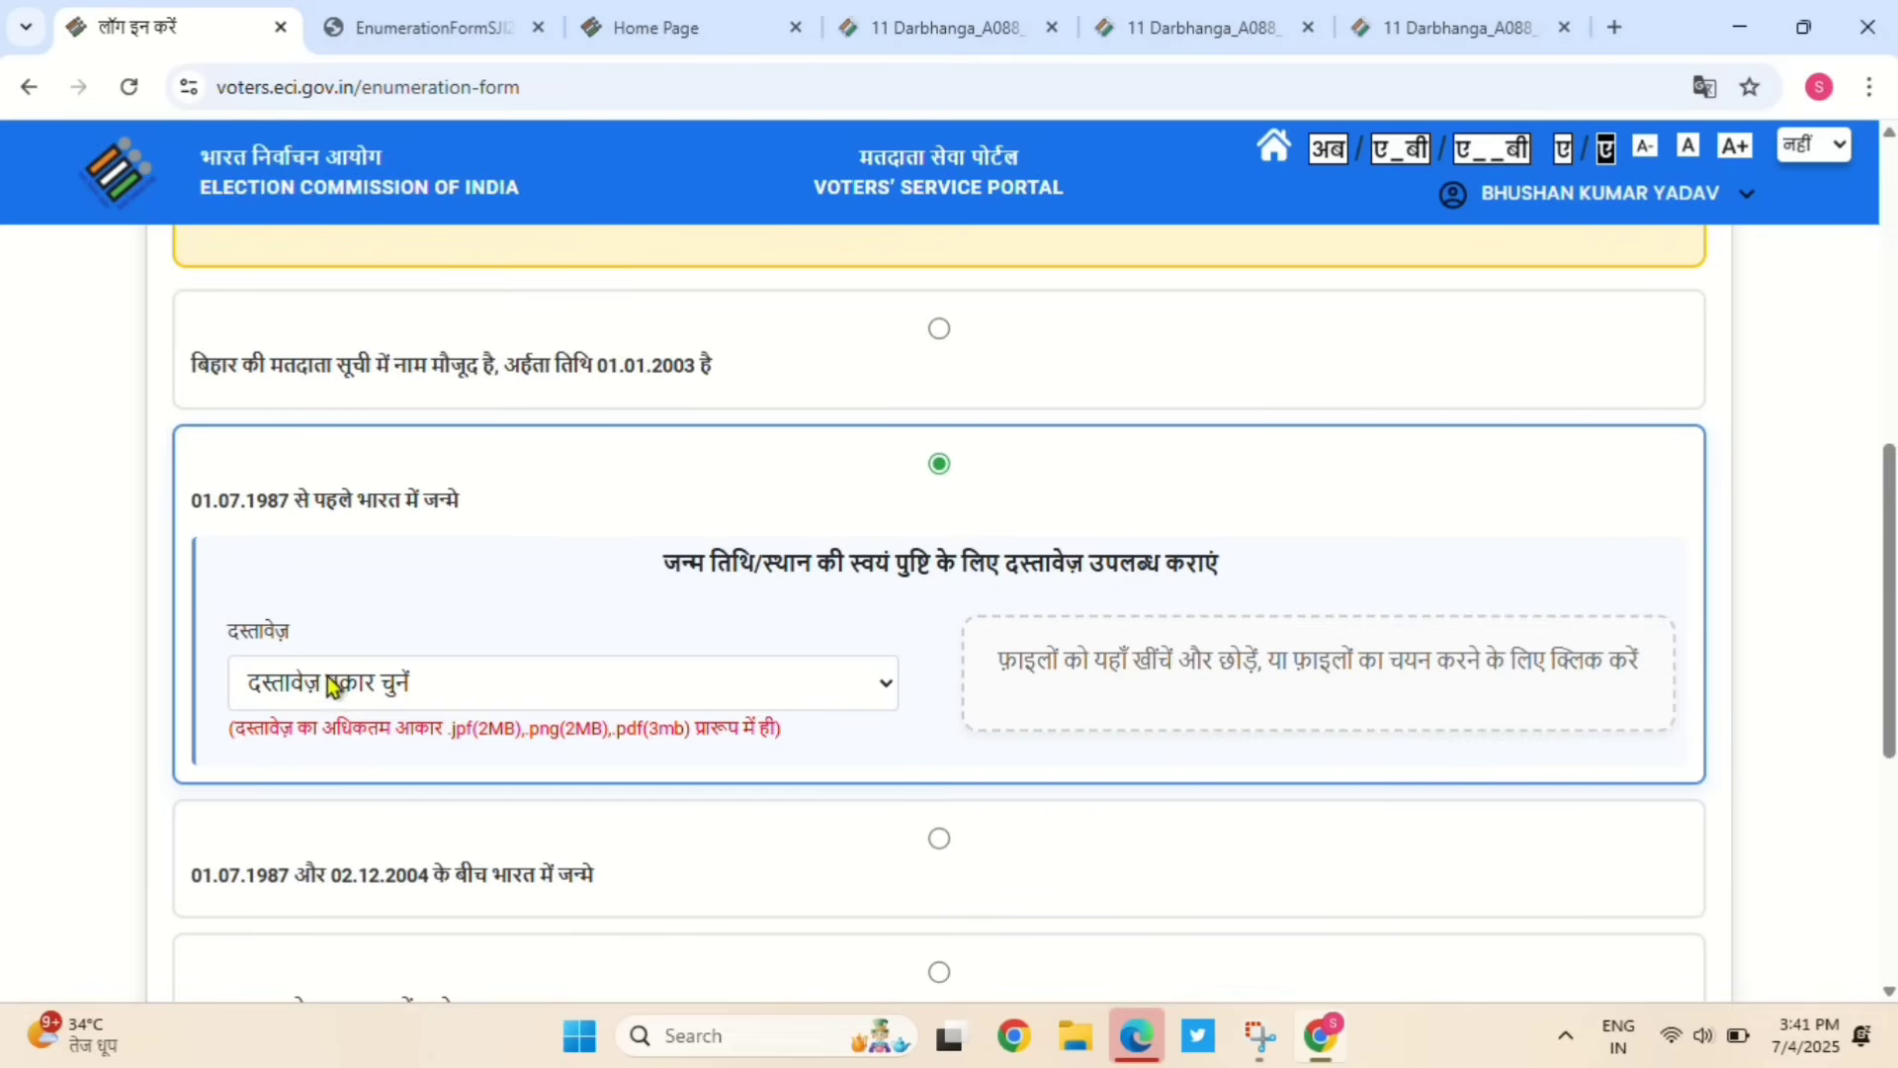
- Set the born-before-01.07.1987 document type to 'कोई अन्य दस्तावेज़'
{"action": "left_click", "coordinate": [399, 689]}
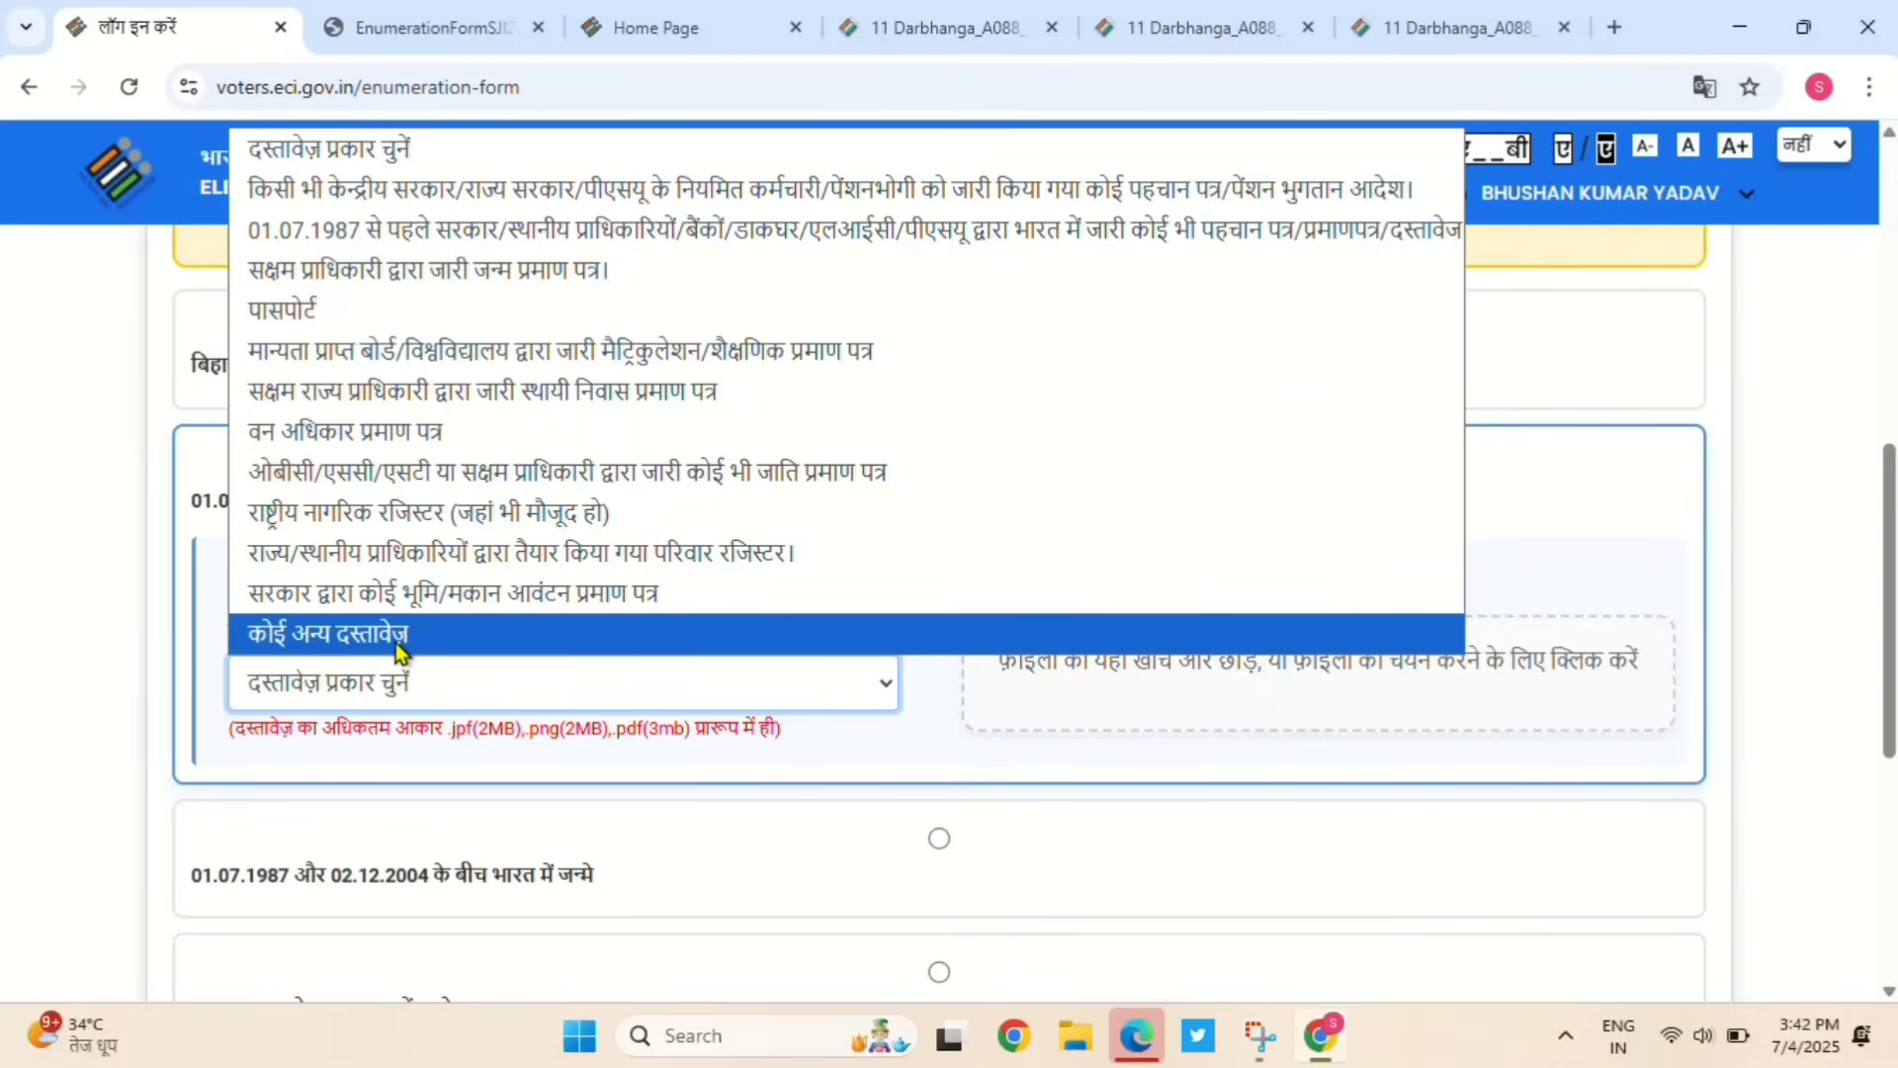
{"action": "left_click", "coordinate": [395, 634]}
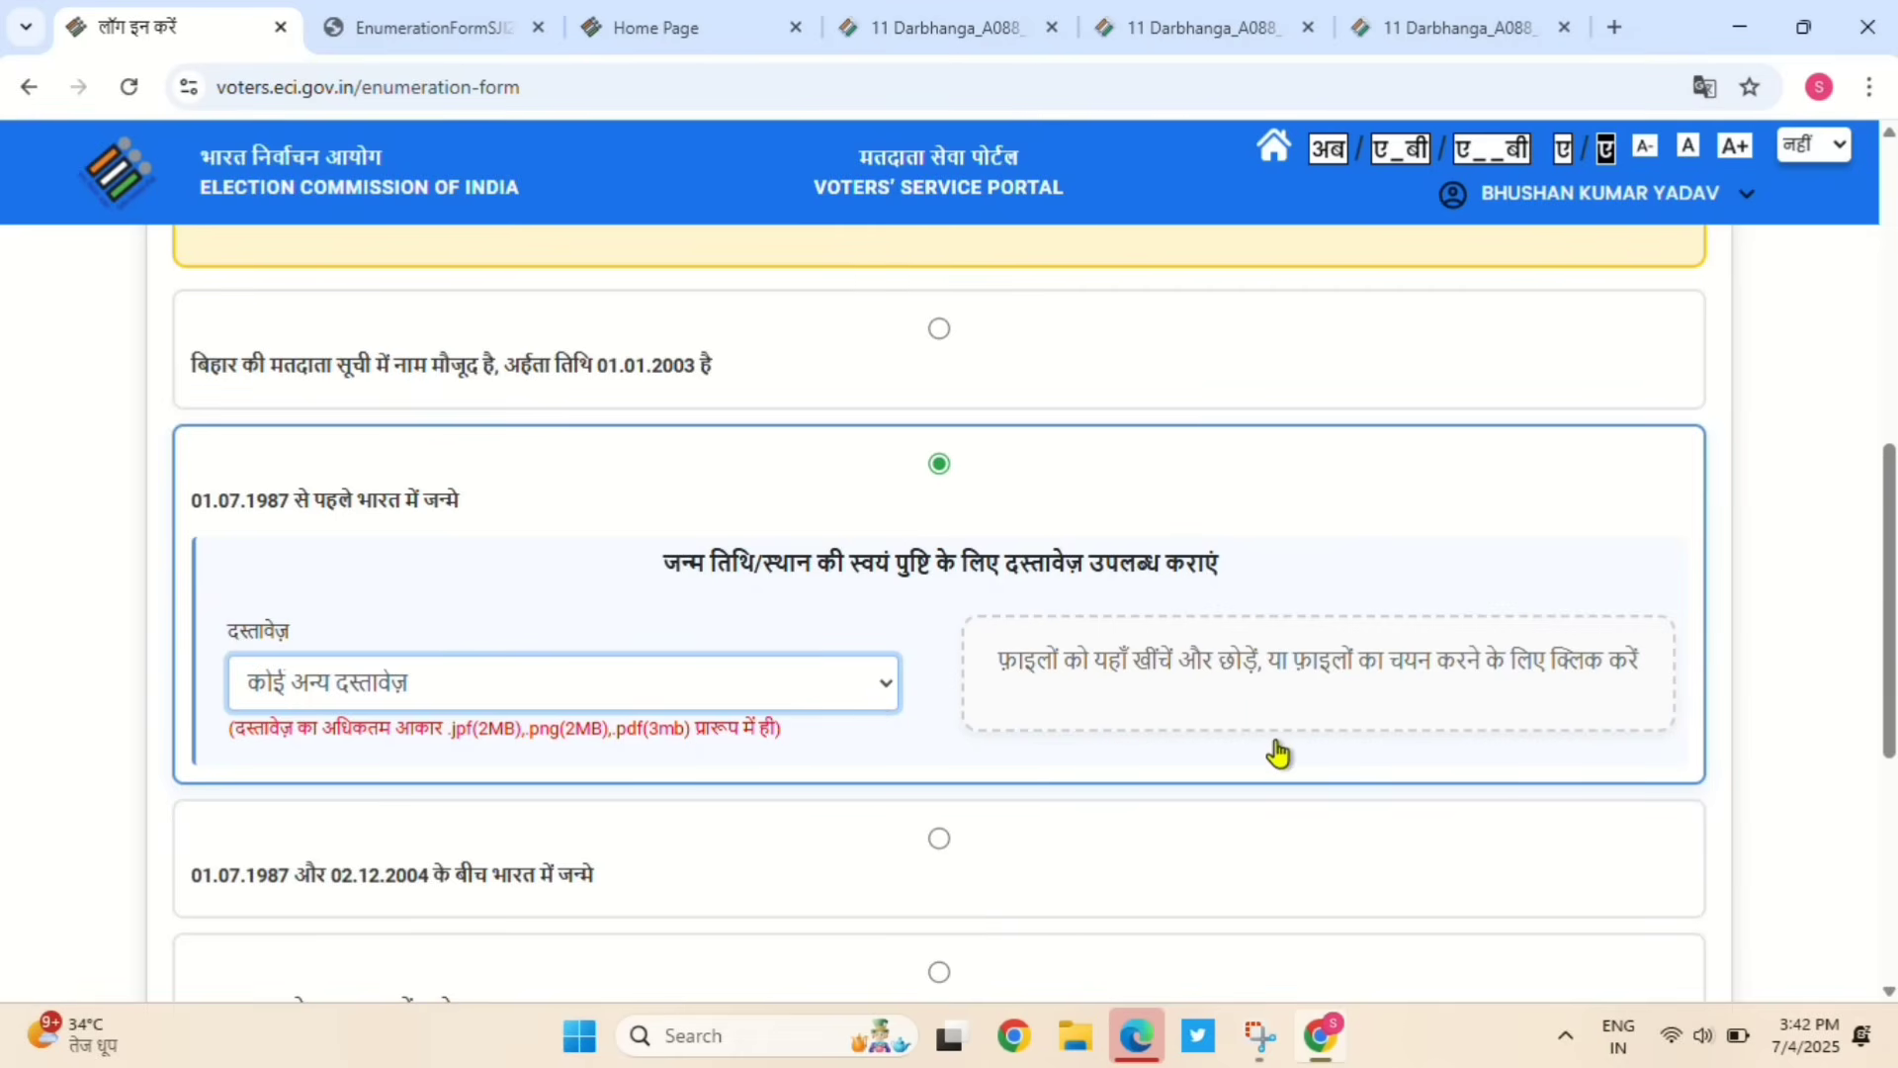
{"action": "left_click", "coordinate": [1780, 695]}
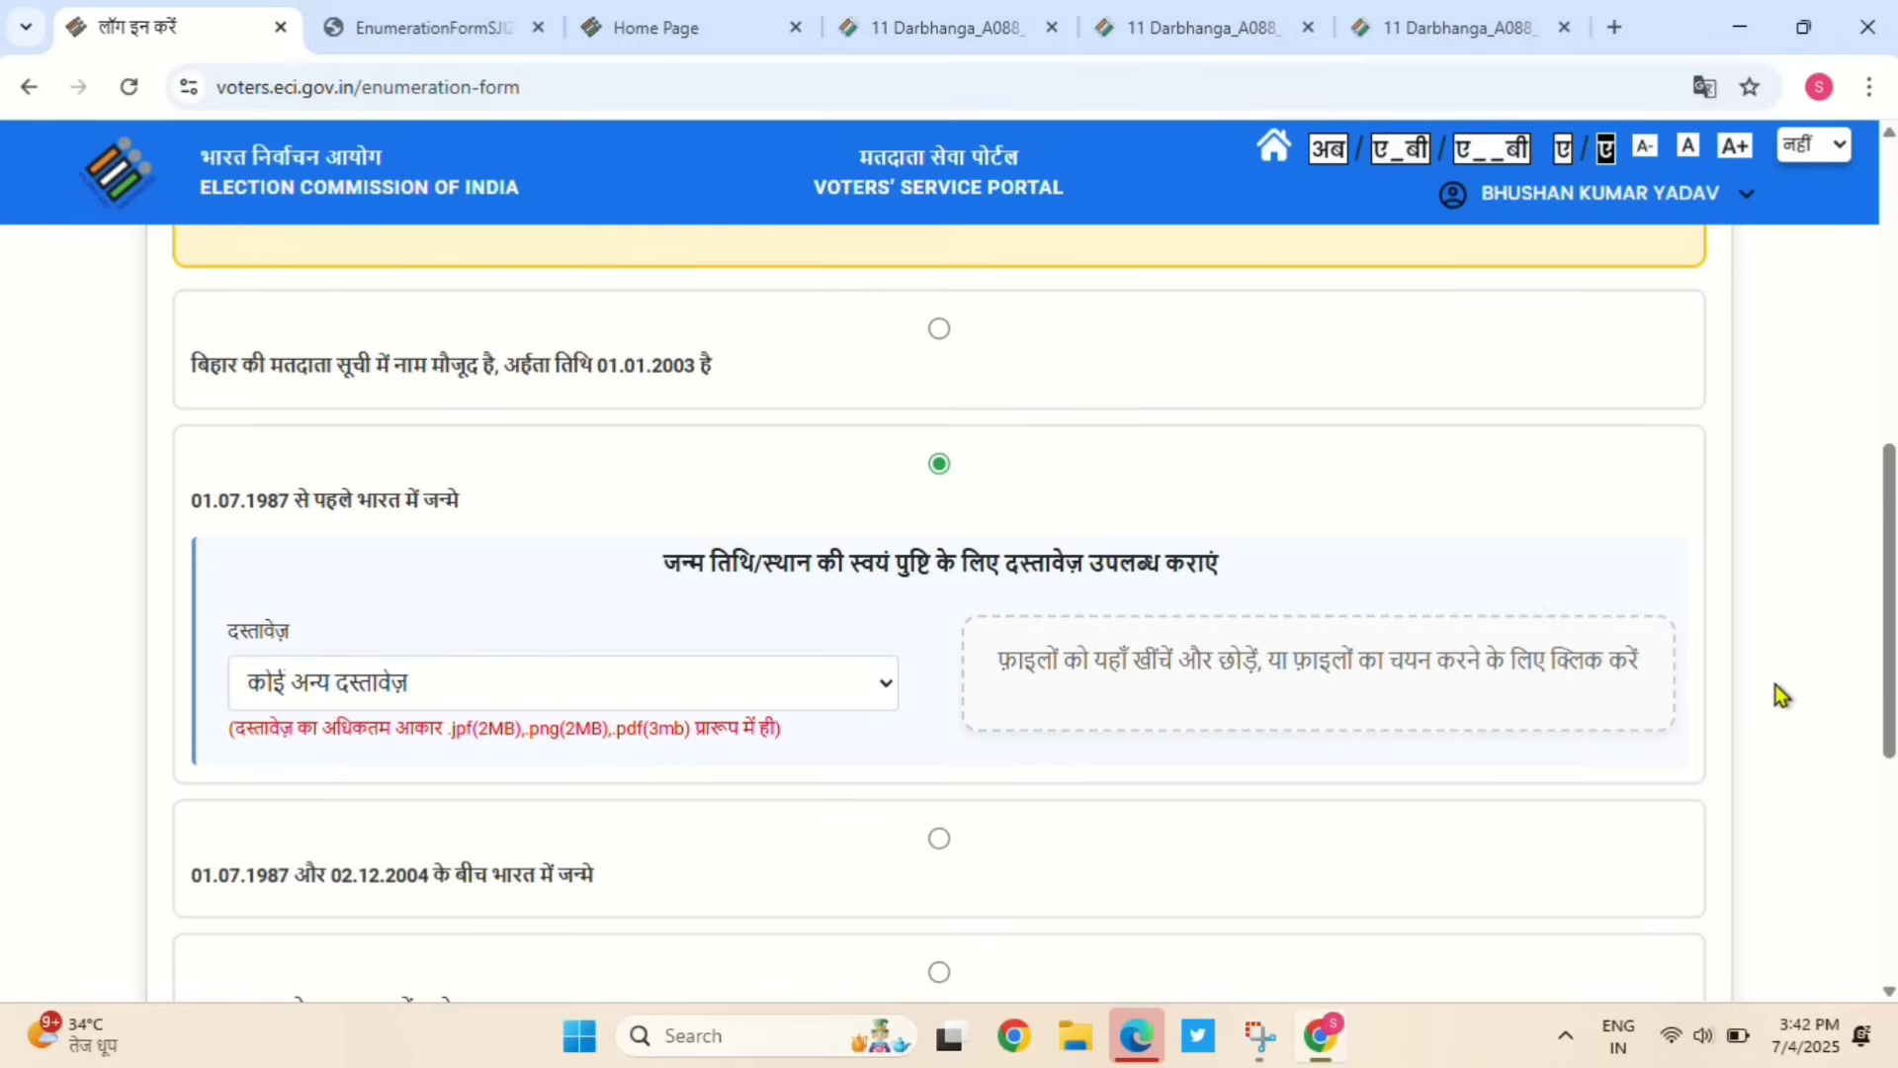
- Choose the 'born in India between 01.07.1987 and 02.12.2004' category
{"action": "scroll", "coordinate": [1780, 695], "scroll_direction": "down", "scroll_amount": 2}
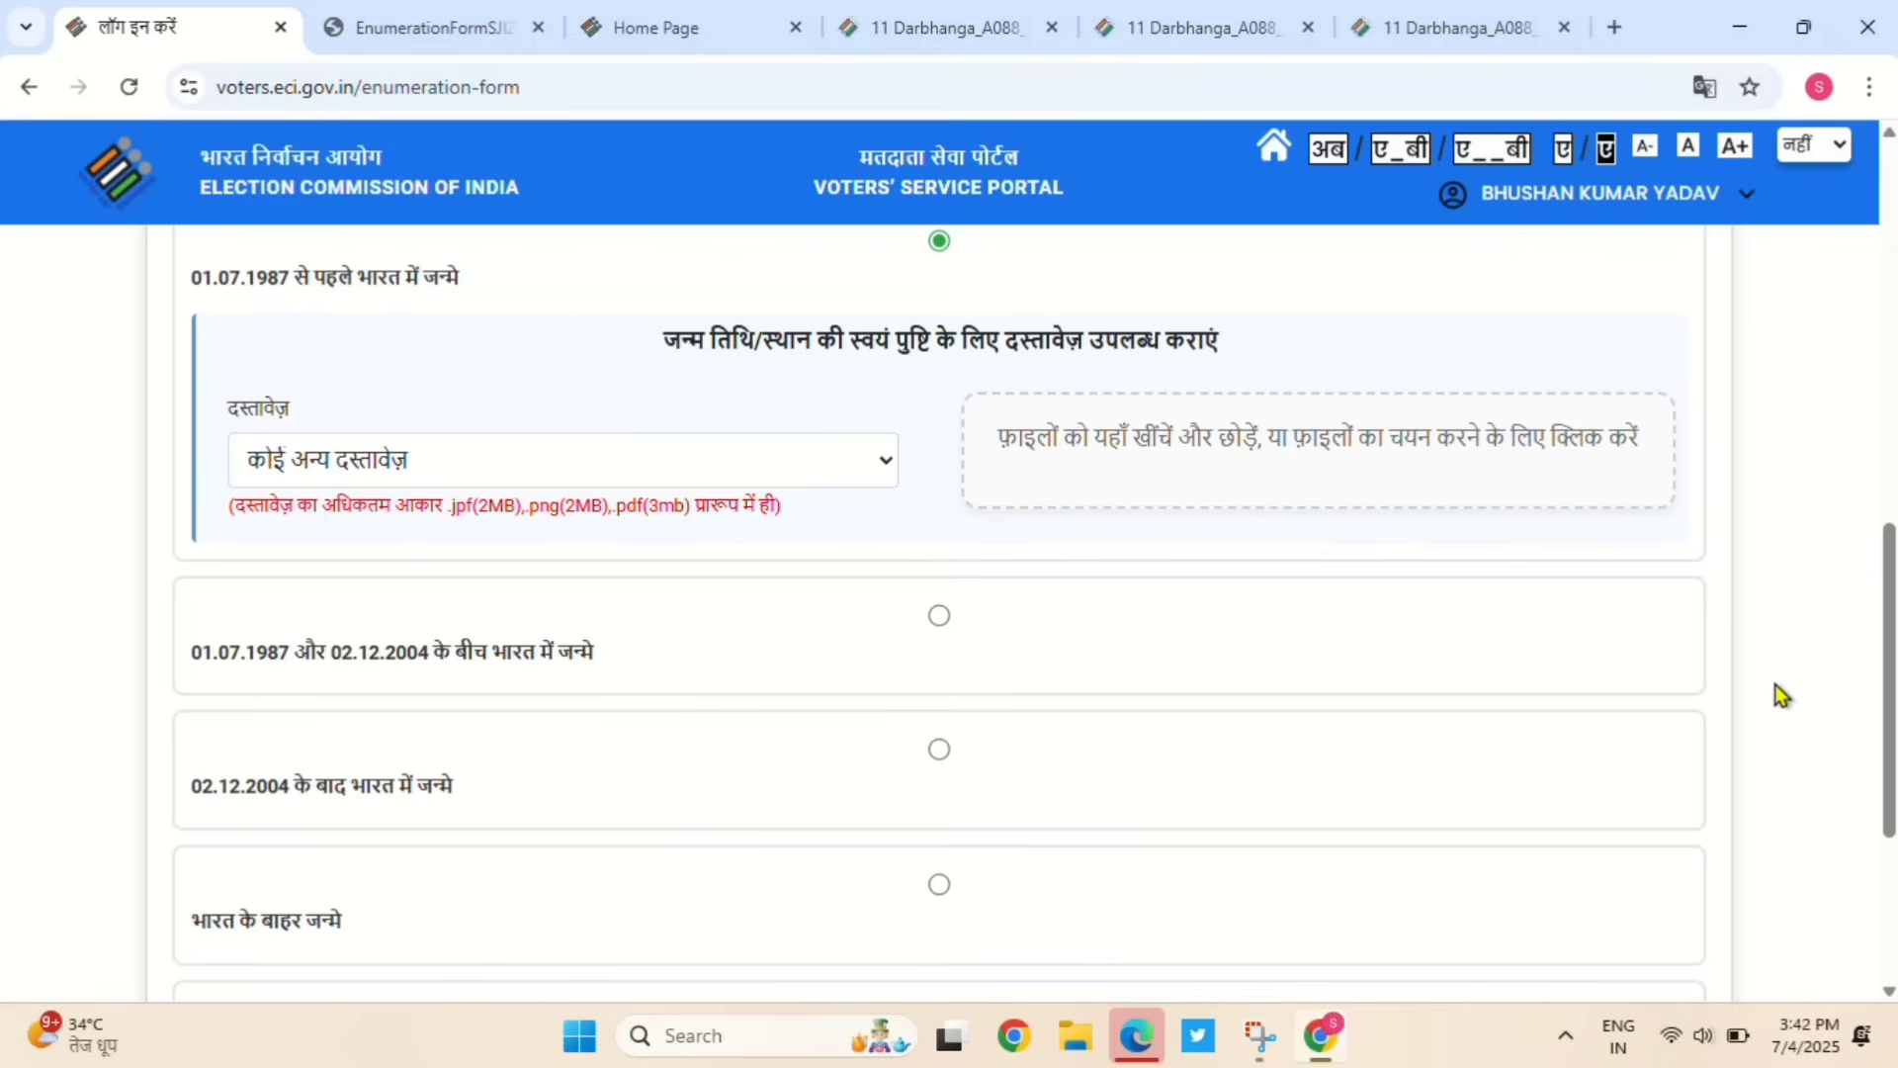
{"action": "scroll", "coordinate": [1779, 695], "scroll_direction": "down", "scroll_amount": 1}
{"action": "scroll", "coordinate": [1780, 695], "scroll_direction": "down", "scroll_amount": 2}
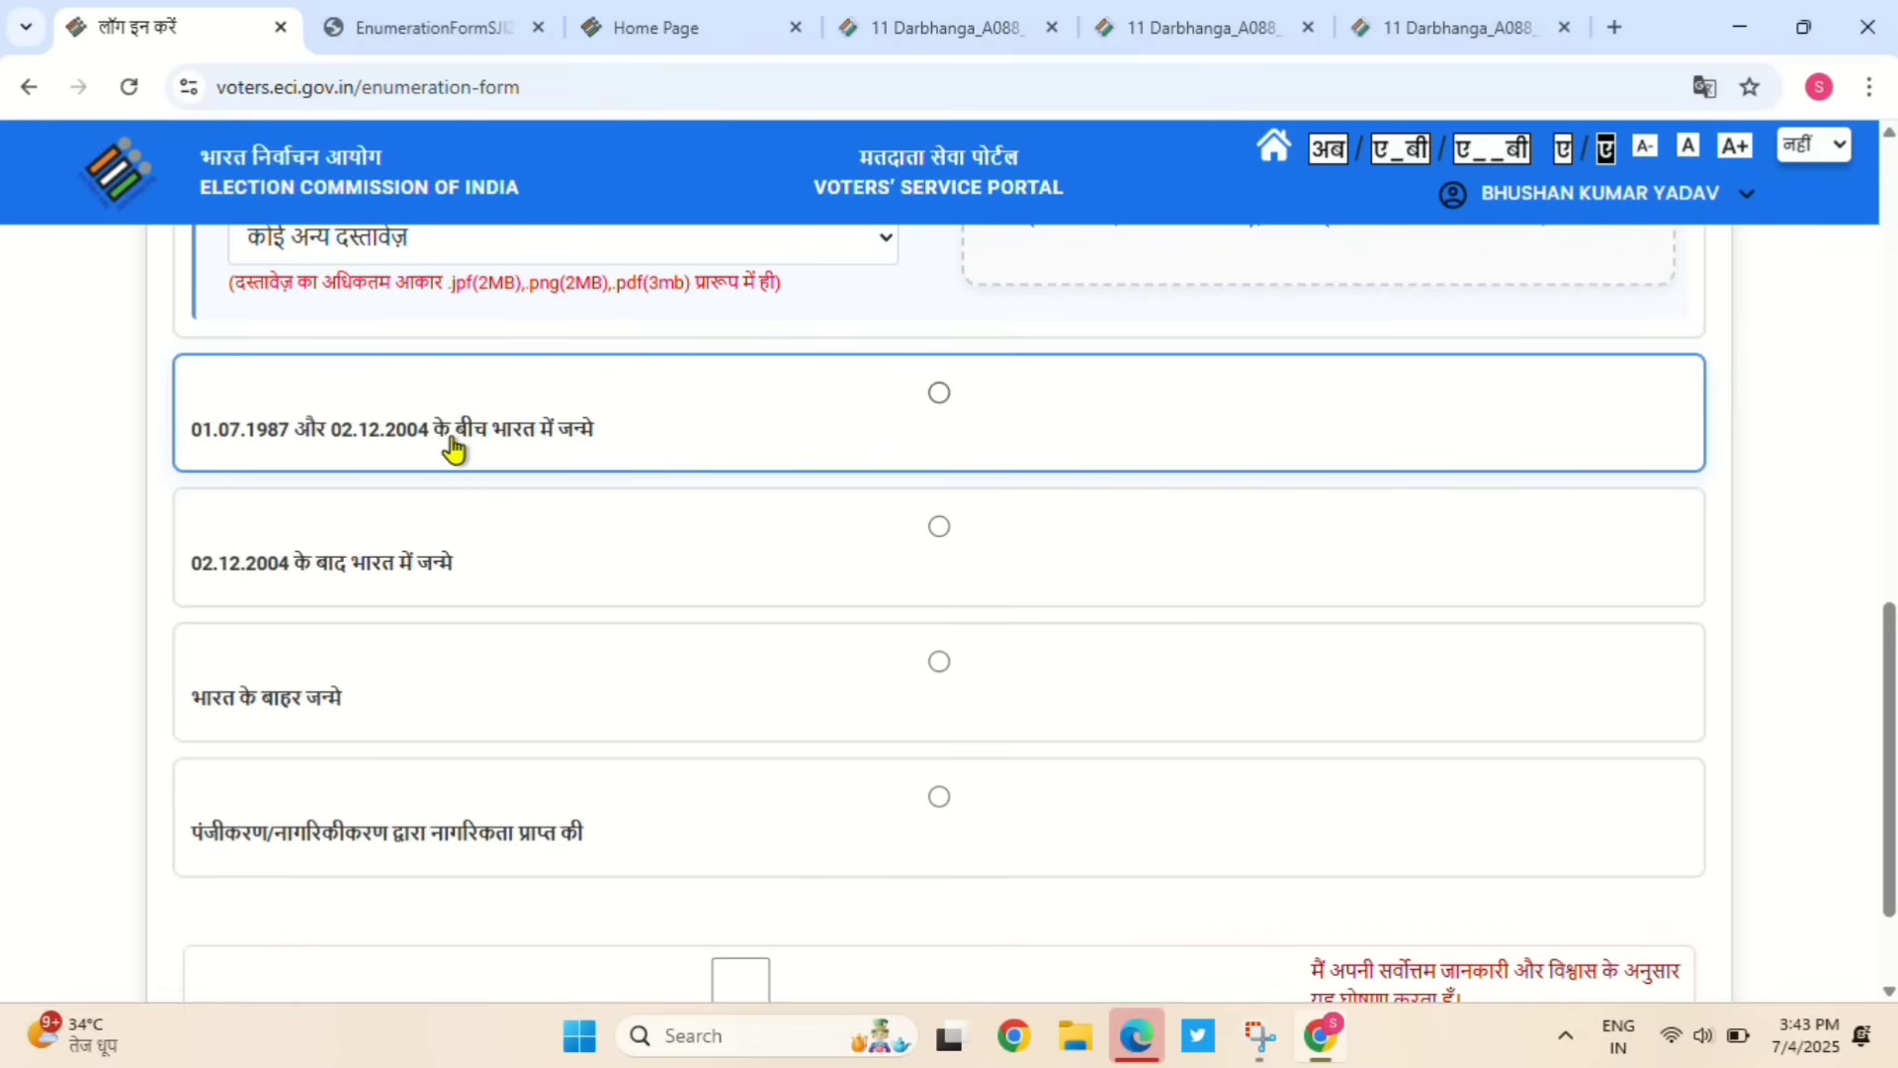
{"action": "left_click", "coordinate": [938, 394]}
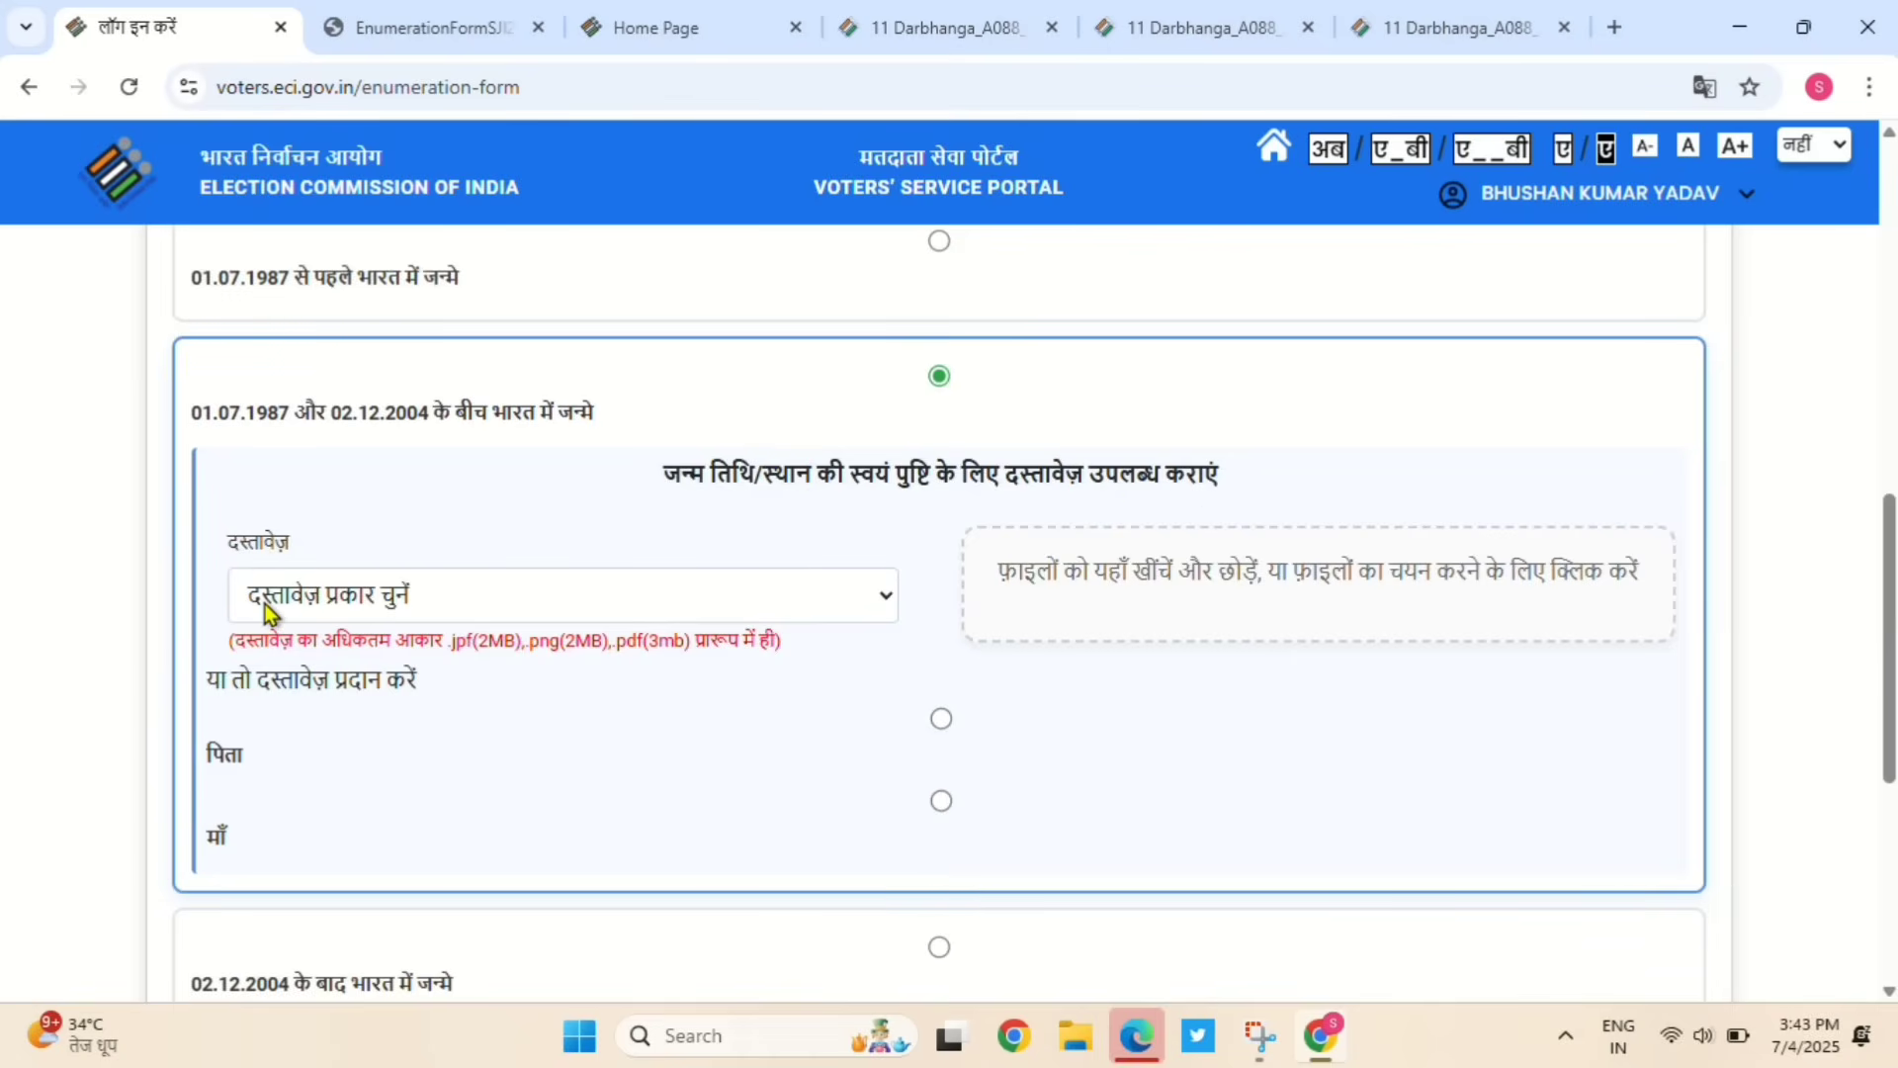
- Review the document options and pick 'कोई अन्य दस्तावेज़' for the 1987–2004 category
{"action": "left_click", "coordinate": [358, 604]}
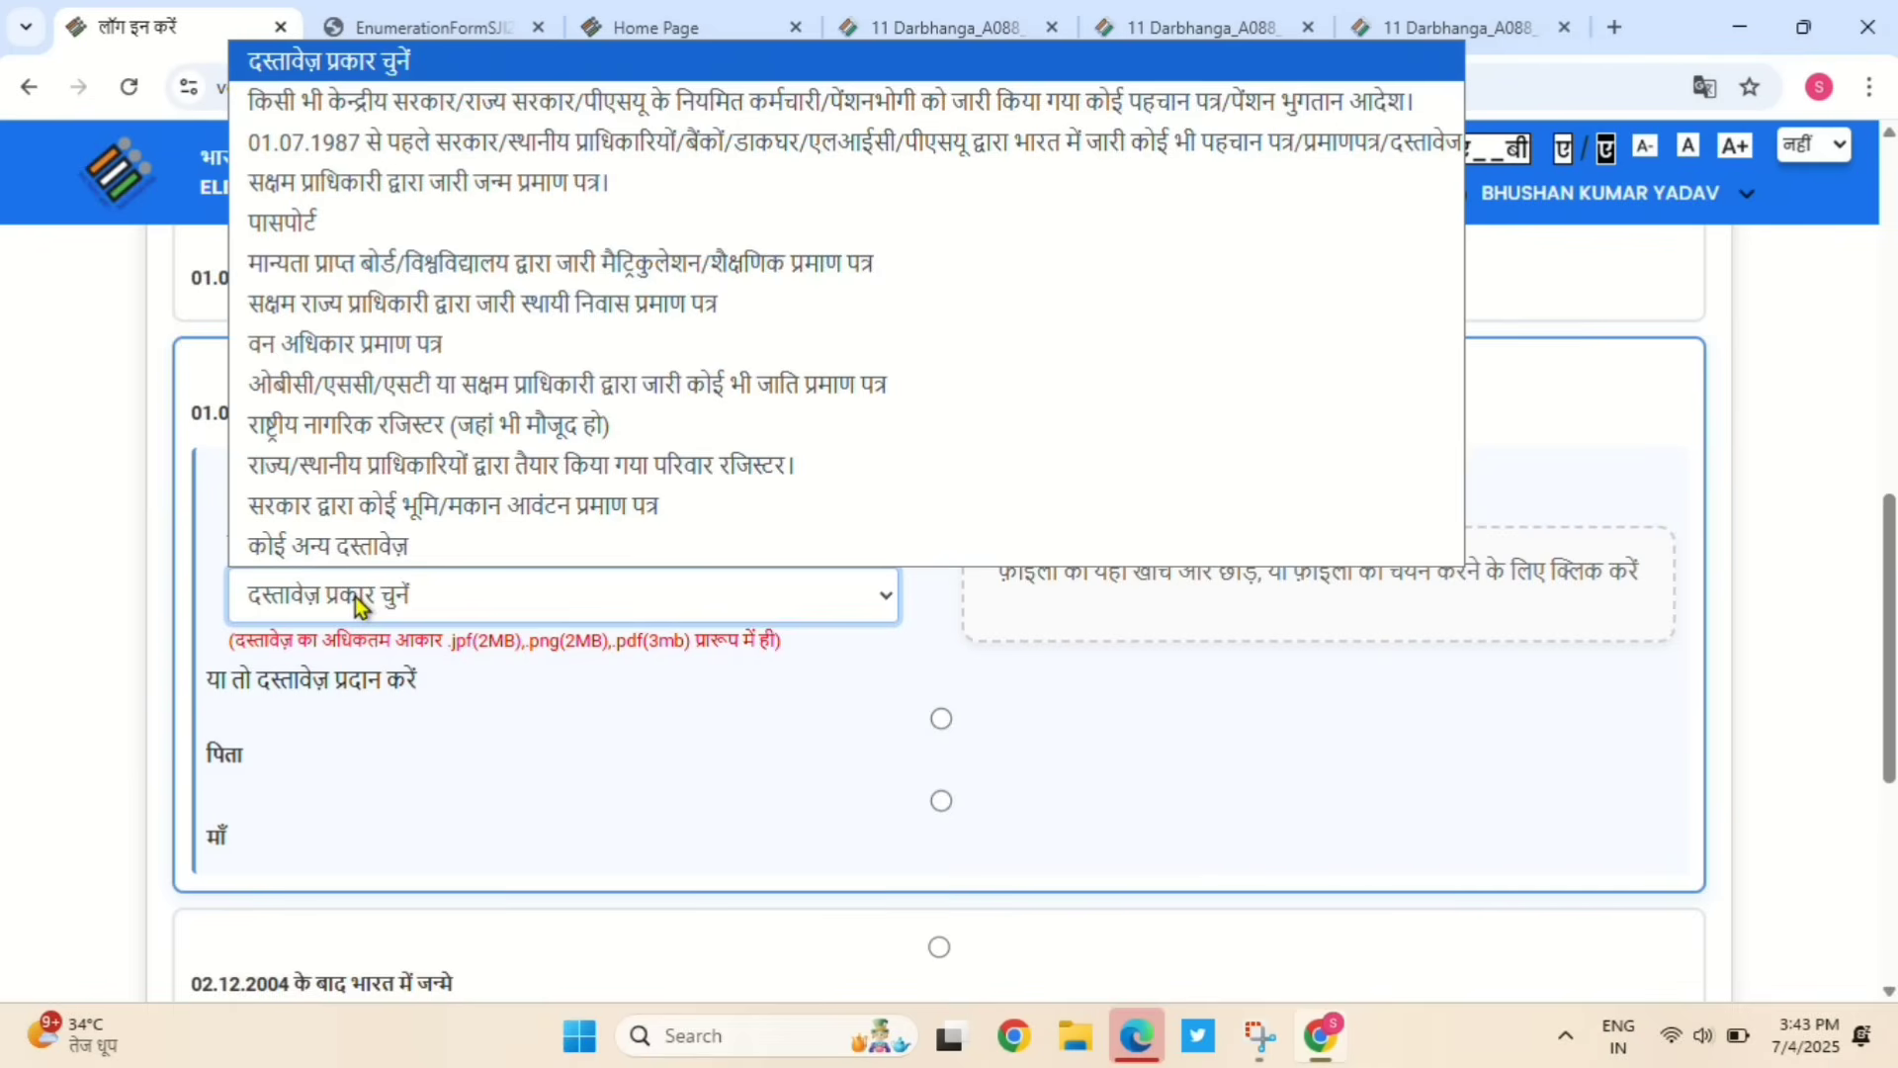
{"action": "key", "text": "Down"}
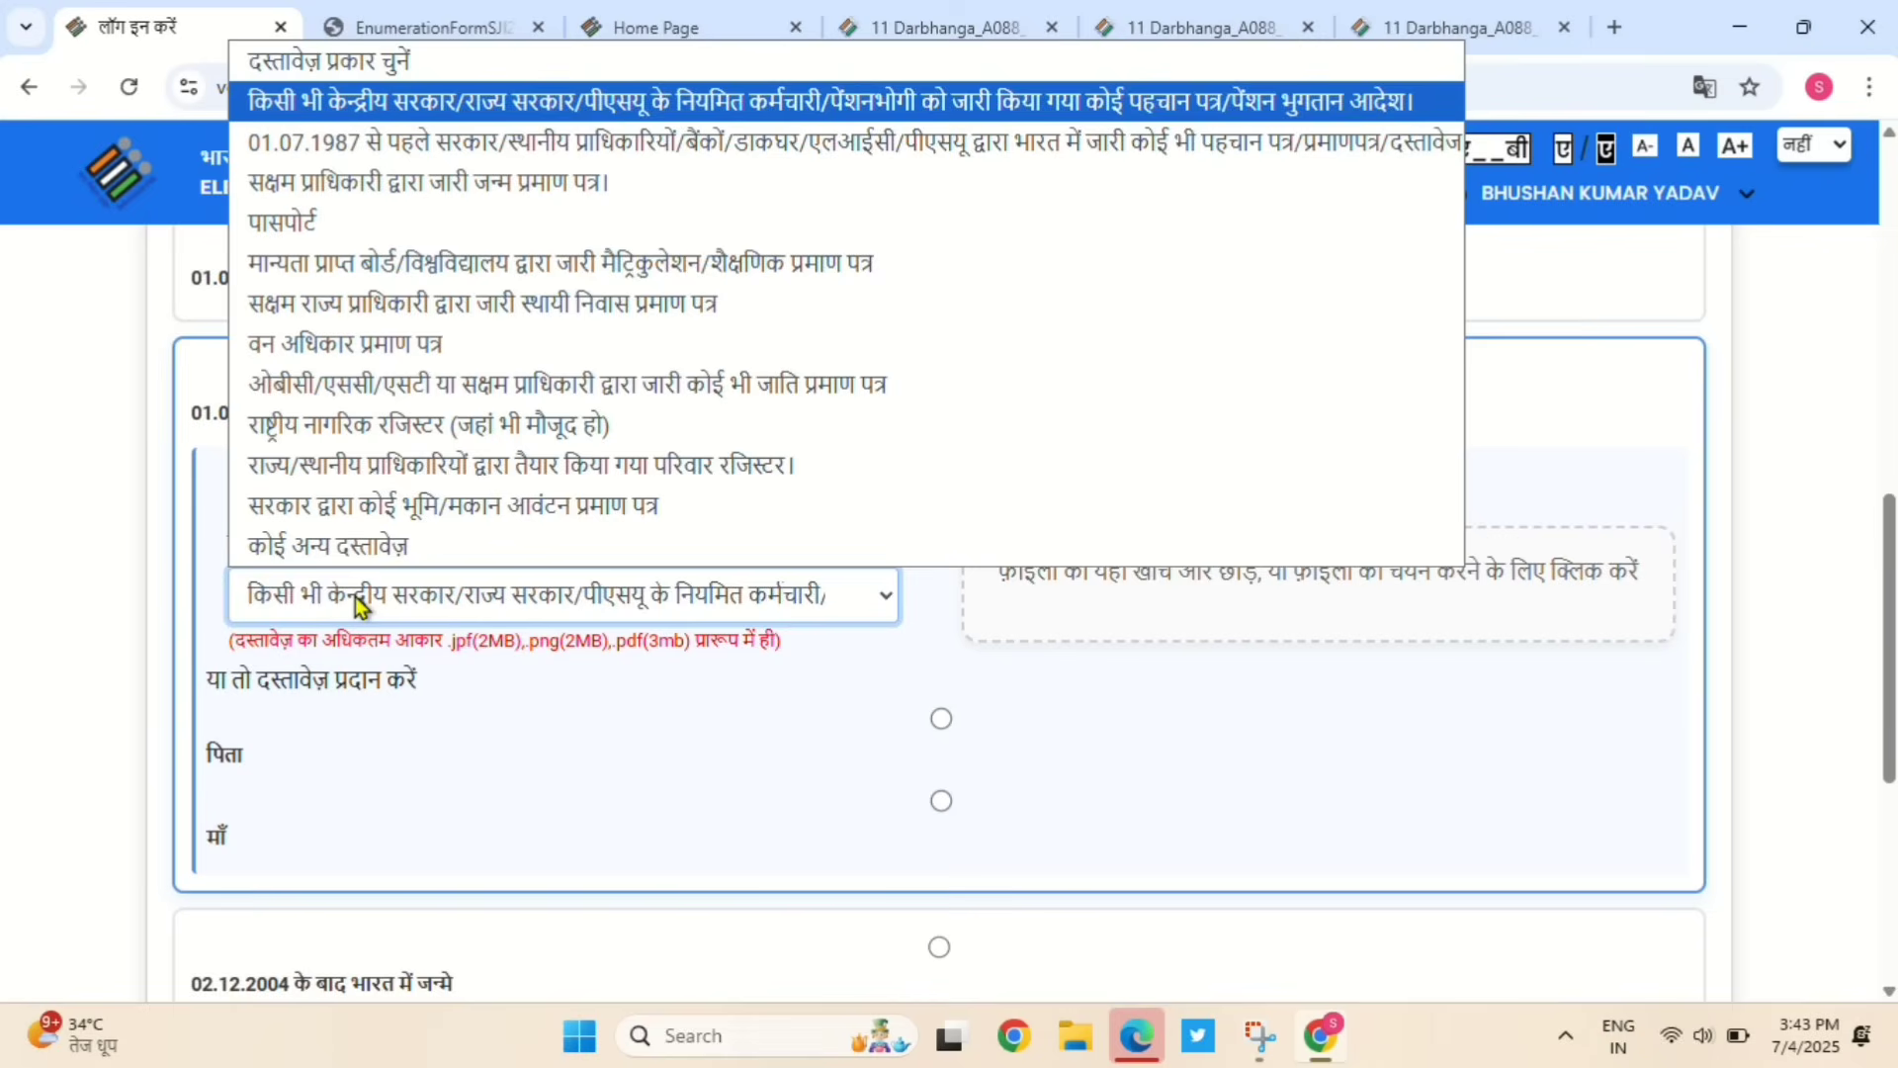
{"action": "key", "text": "Down"}
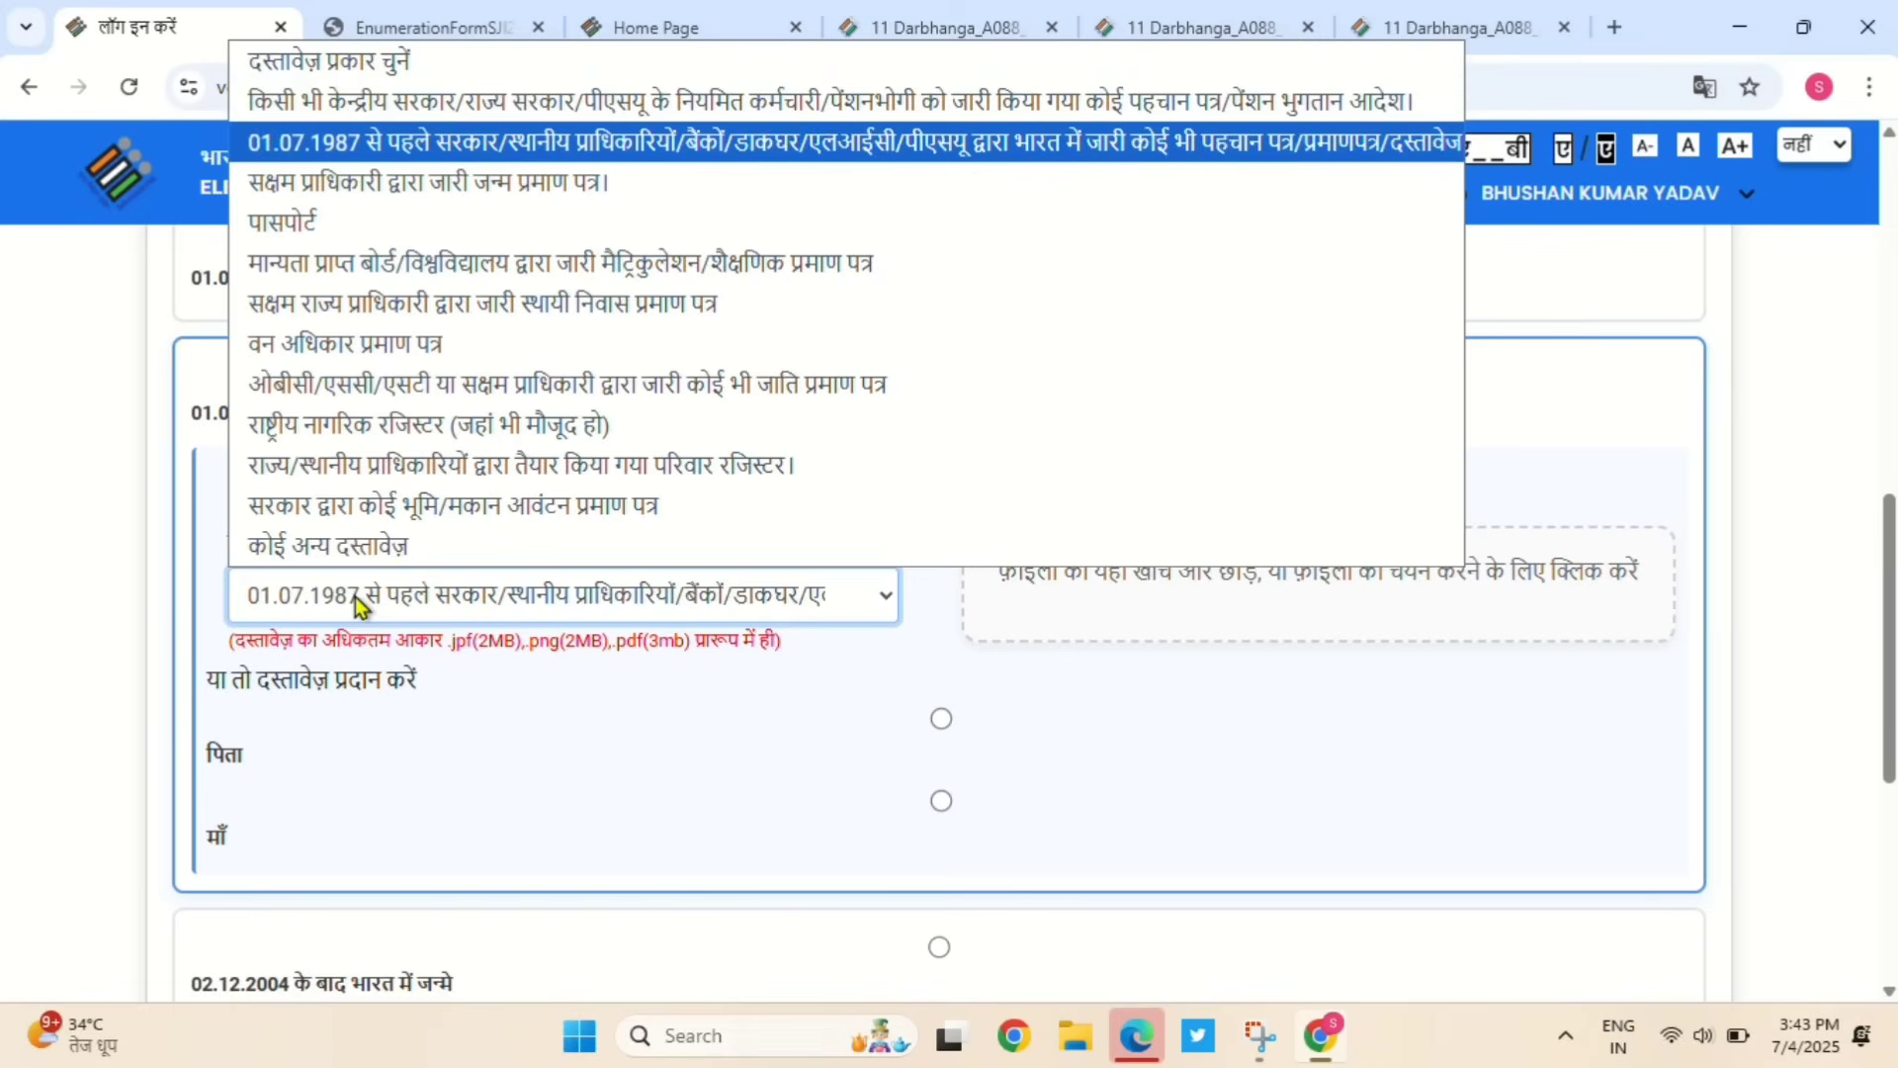
{"action": "key", "text": "Down"}
{"action": "key", "text": "Down"}
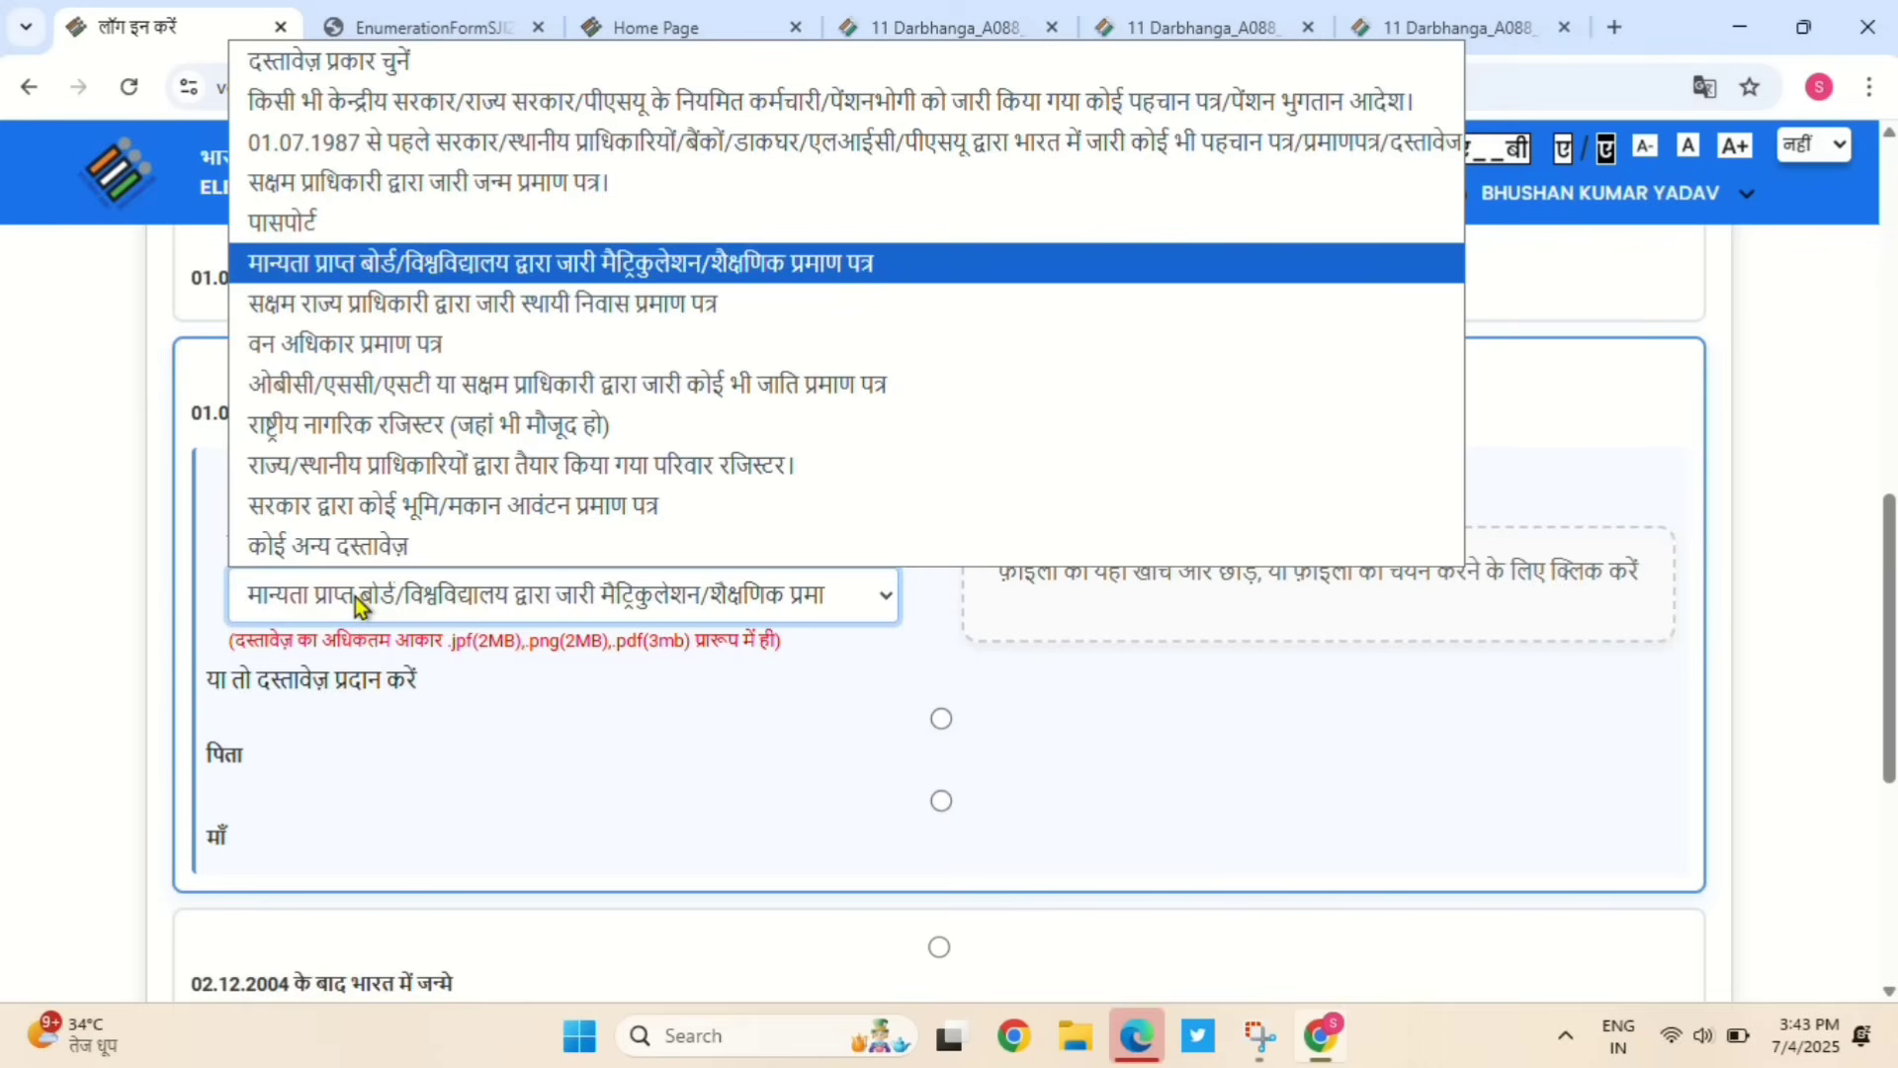
{"action": "key", "text": "Down"}
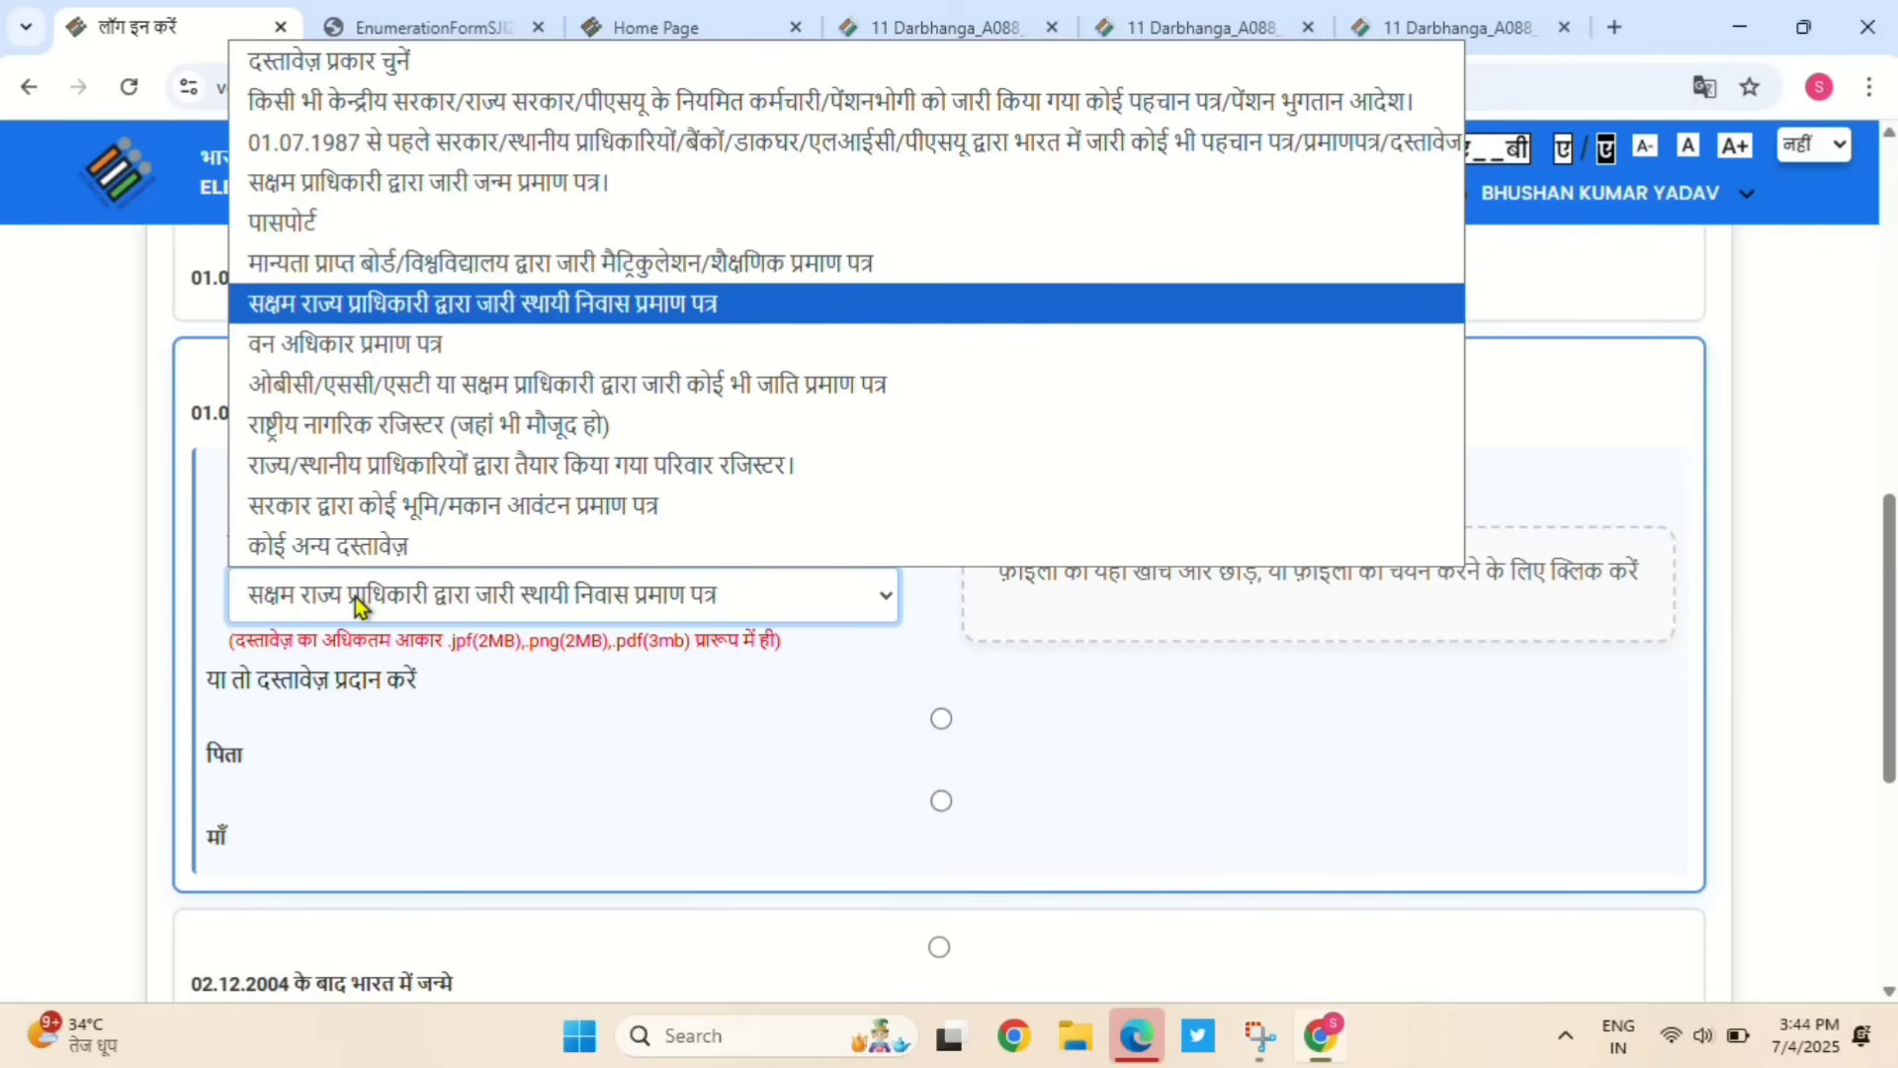
{"action": "key", "text": "Down"}
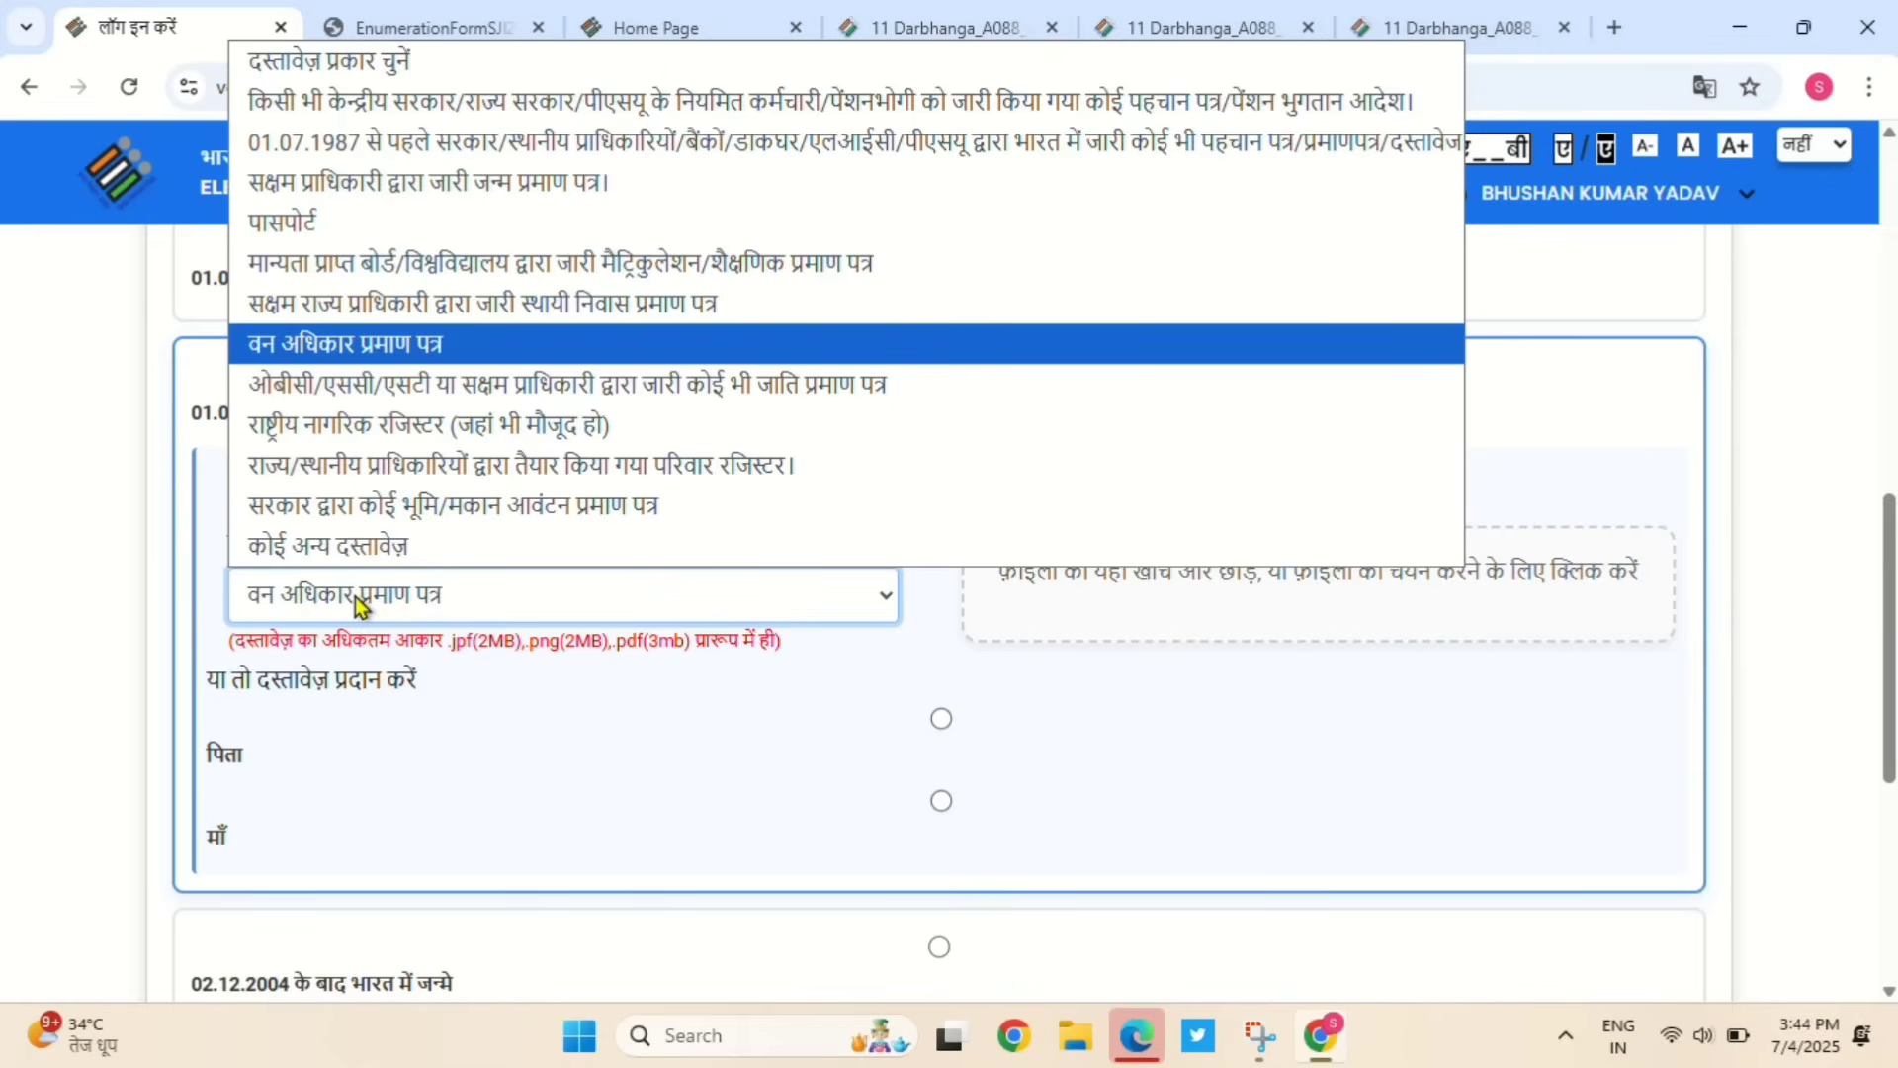
{"action": "key", "text": "Down"}
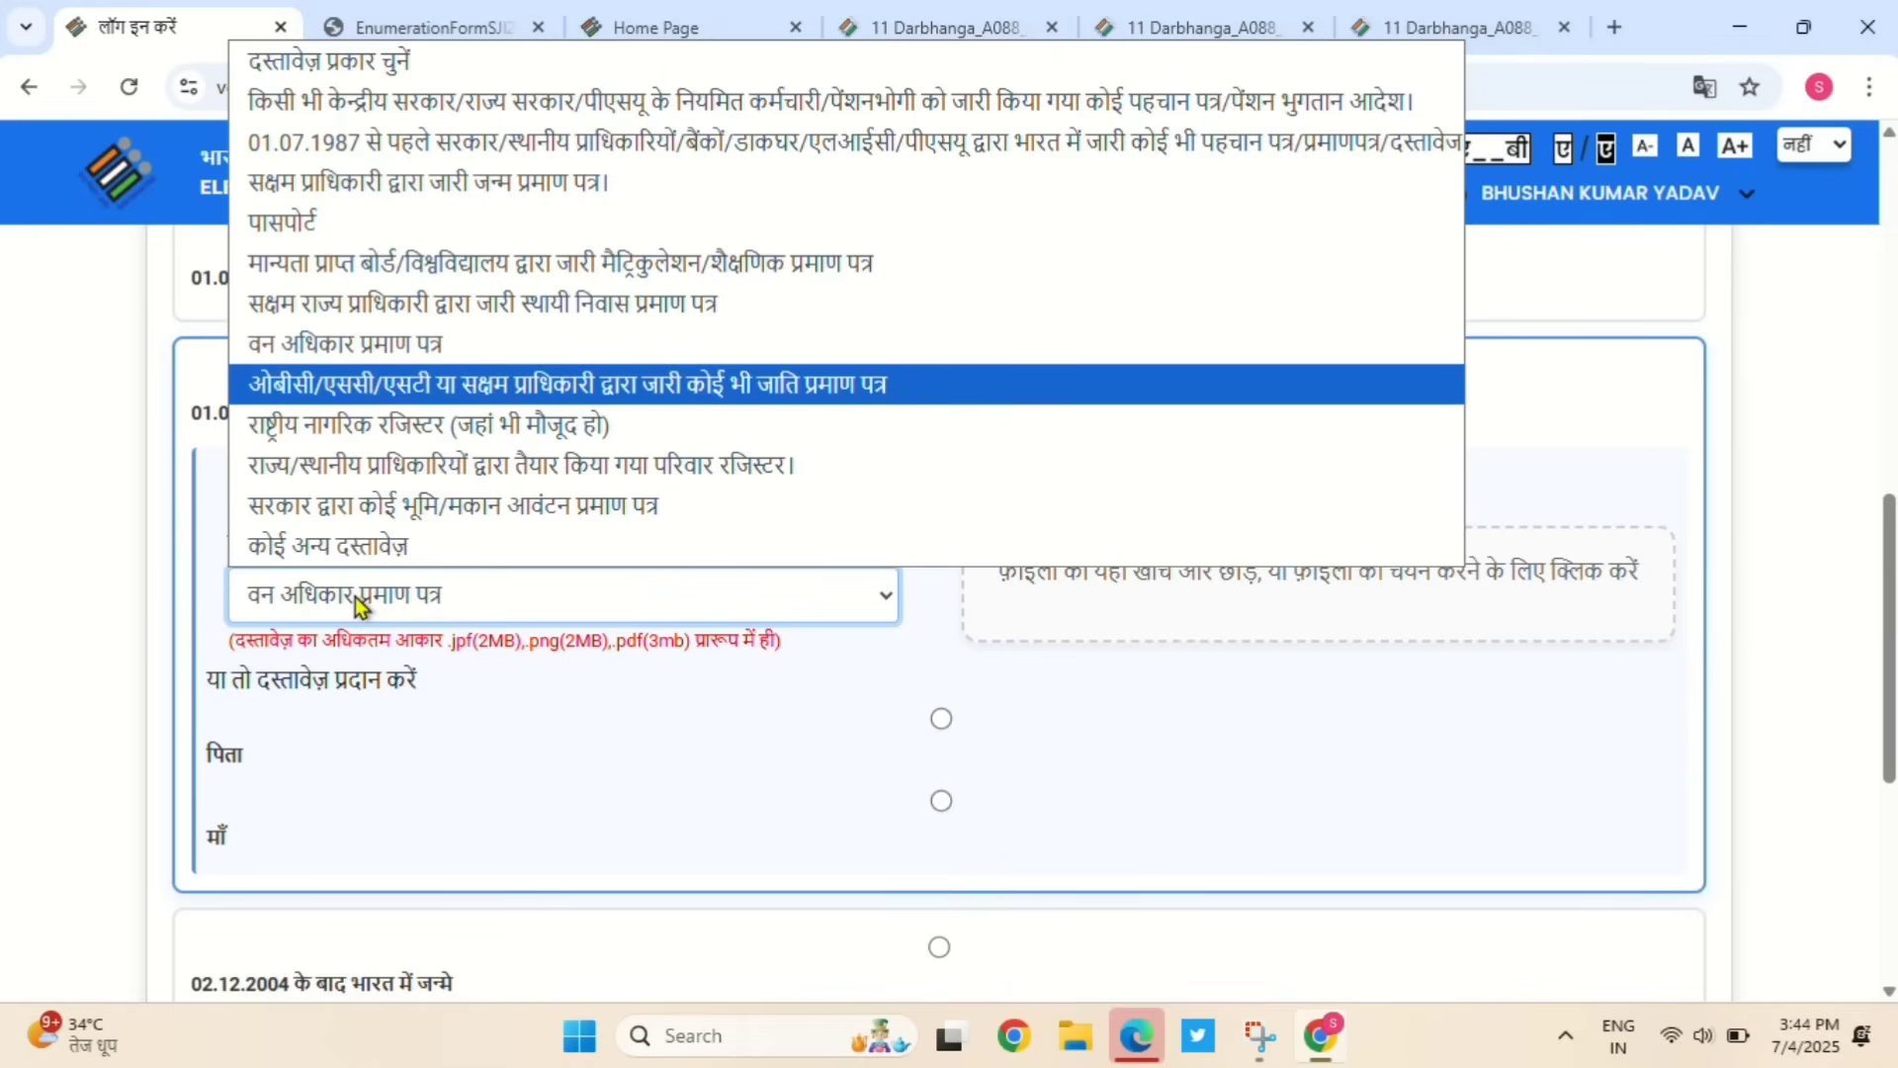
{"action": "key", "text": "Down"}
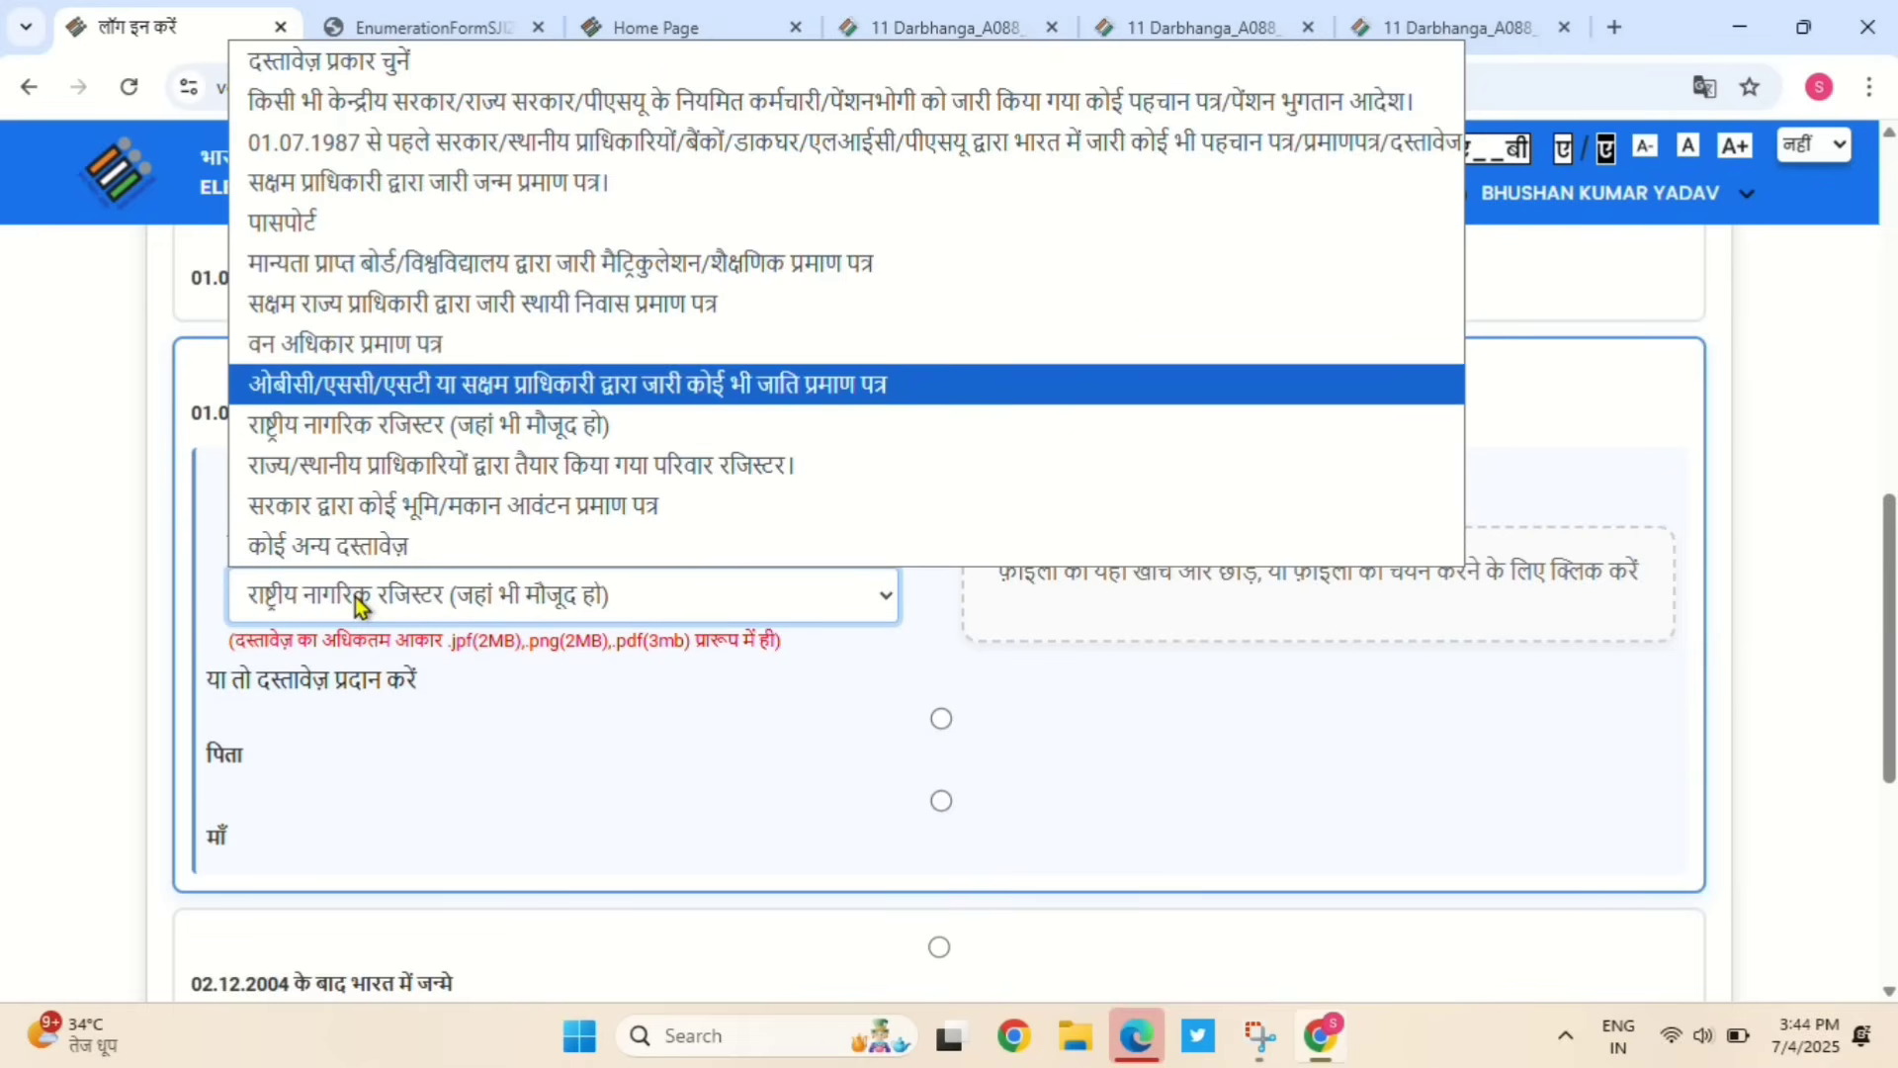
{"action": "key", "text": "Down"}
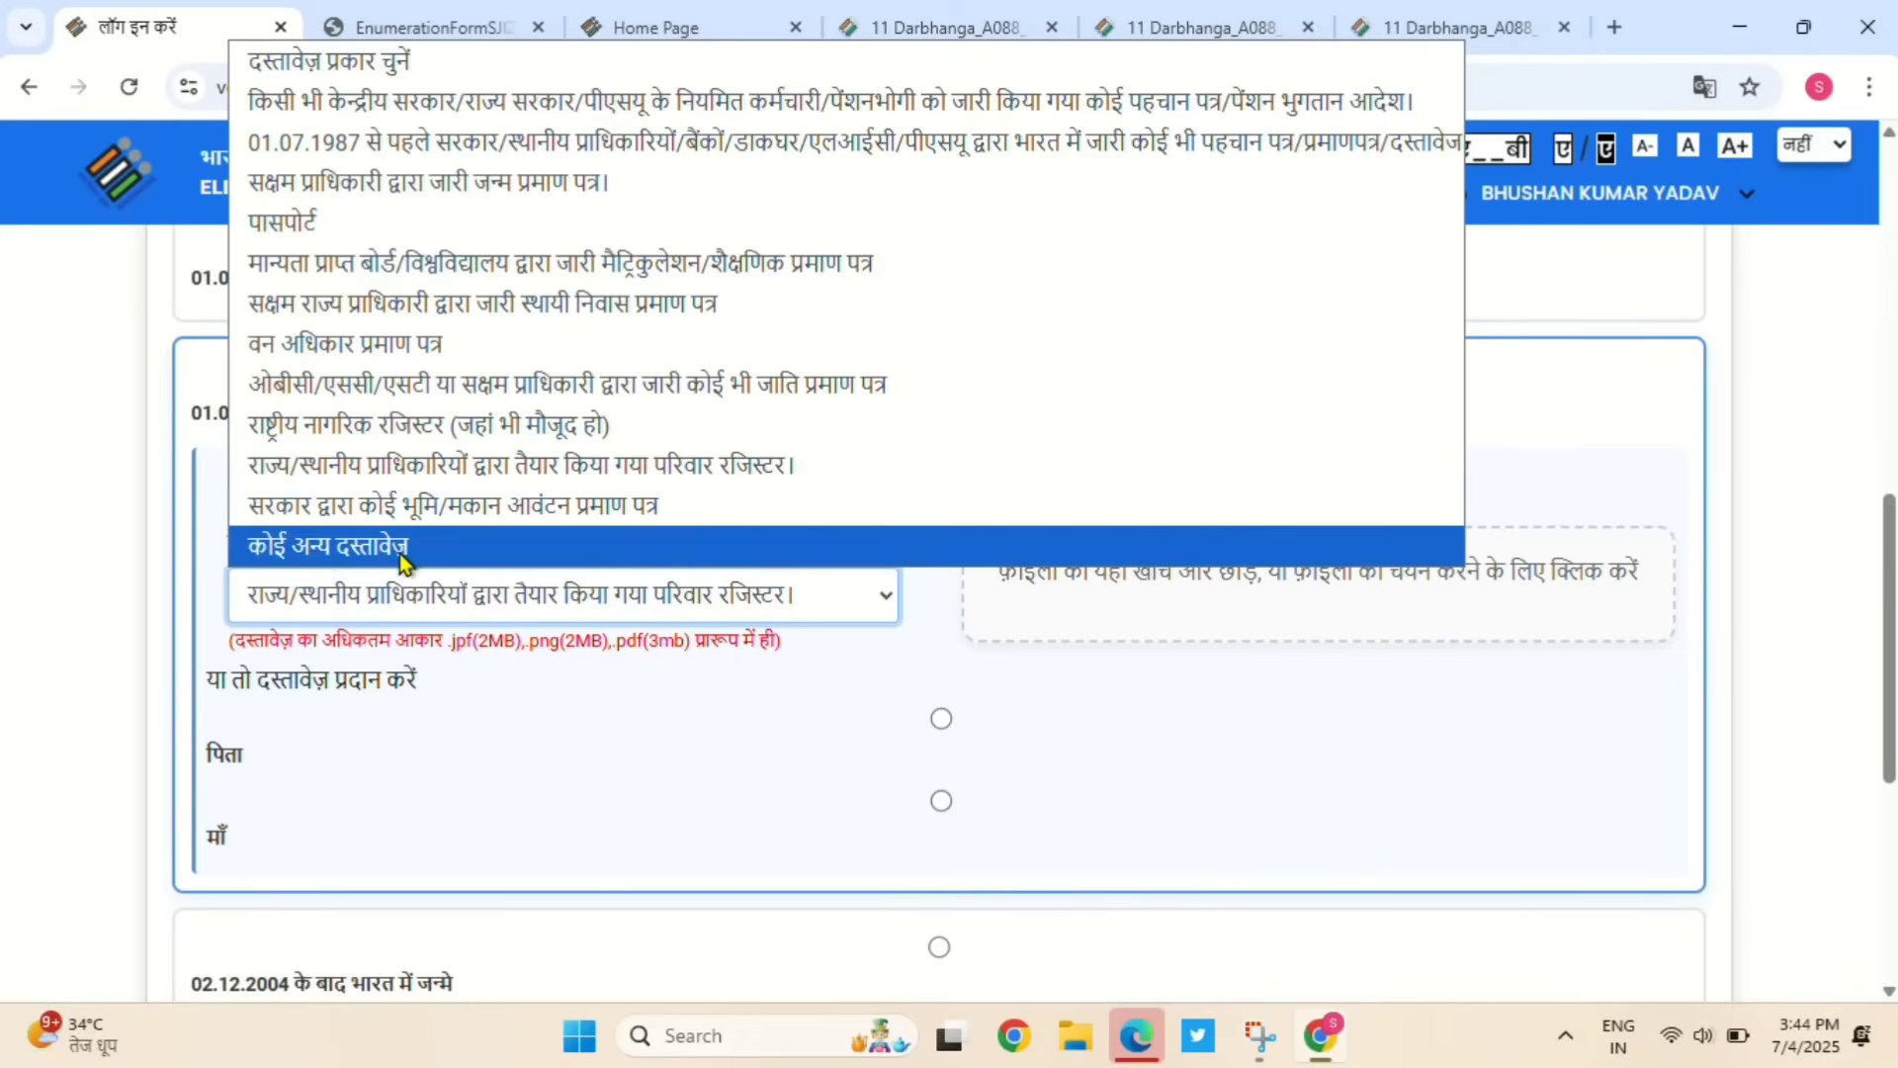
{"action": "left_click", "coordinate": [403, 561]}
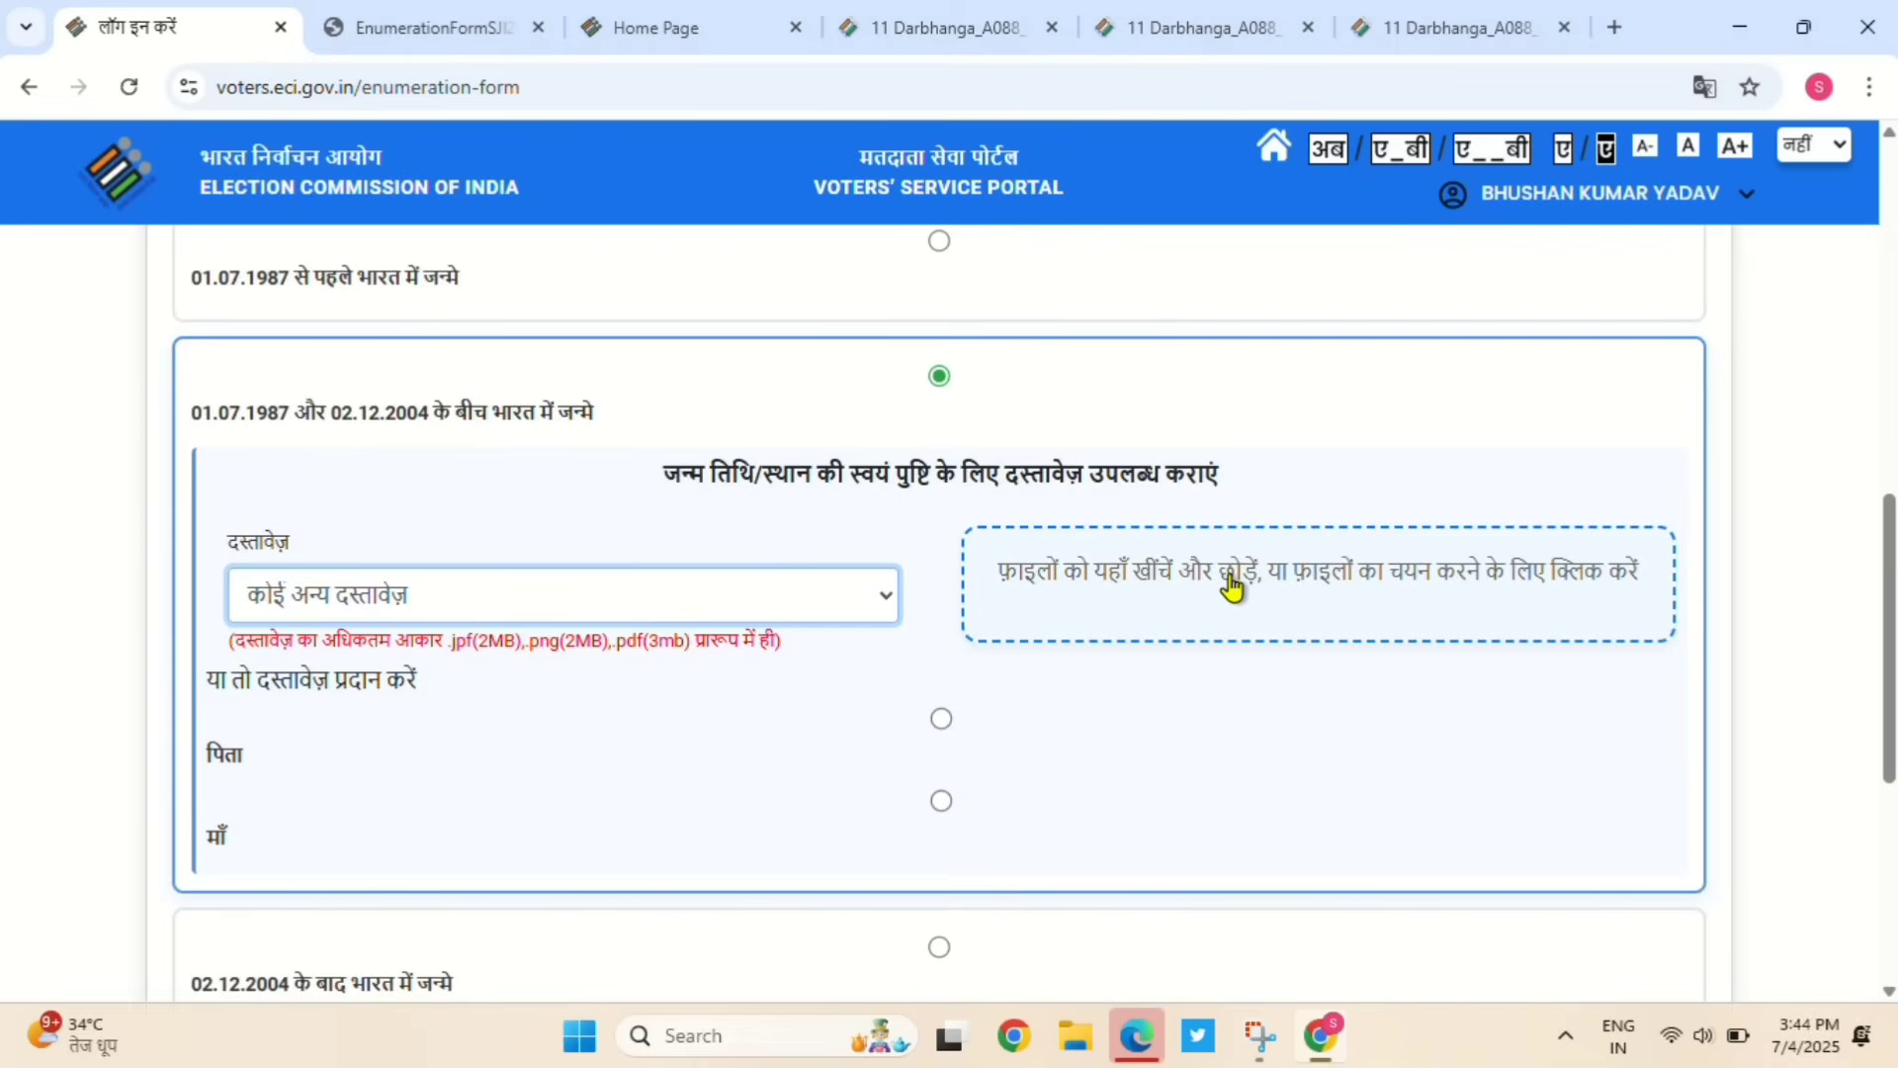
- Choose पिता (father) as the parent whose document will be provided
{"action": "left_click", "coordinate": [1251, 584]}
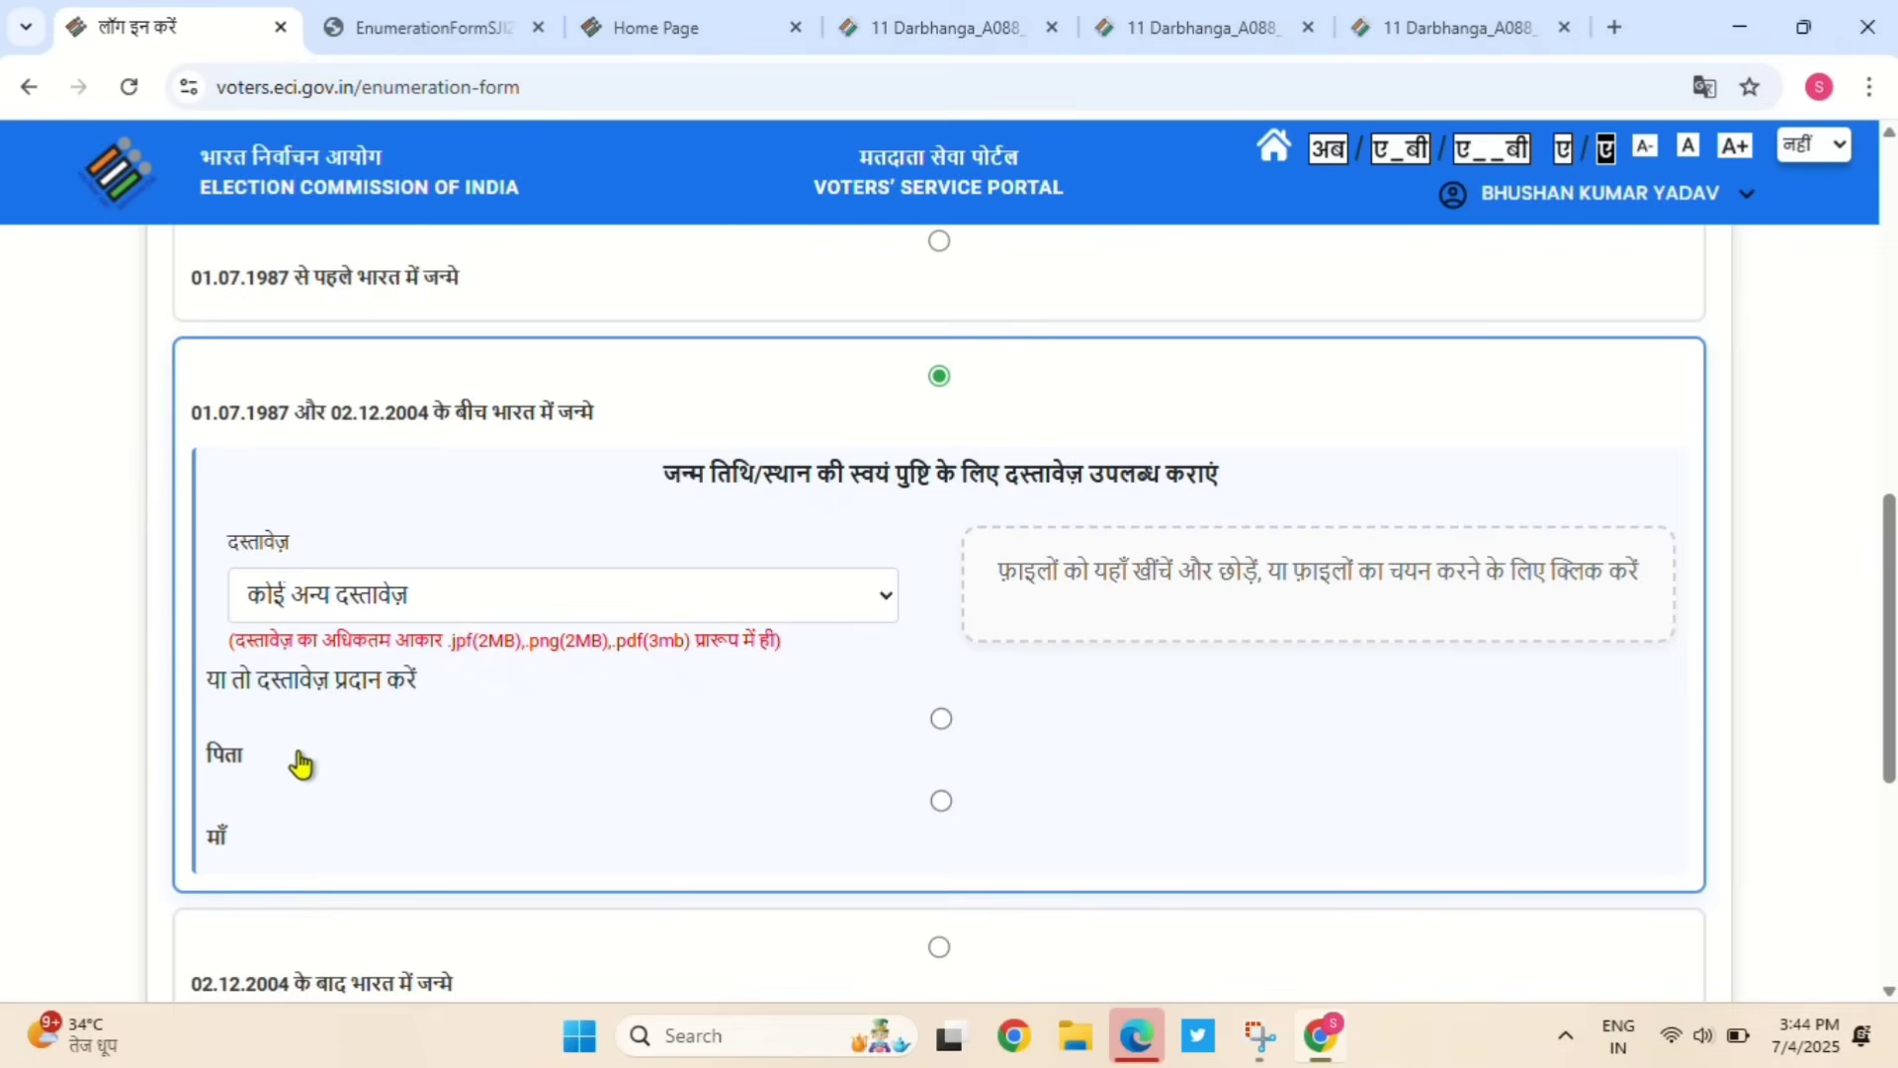
{"action": "left_click", "coordinate": [941, 718]}
{"action": "scroll", "coordinate": [1177, 788], "scroll_direction": "down", "scroll_amount": 3}
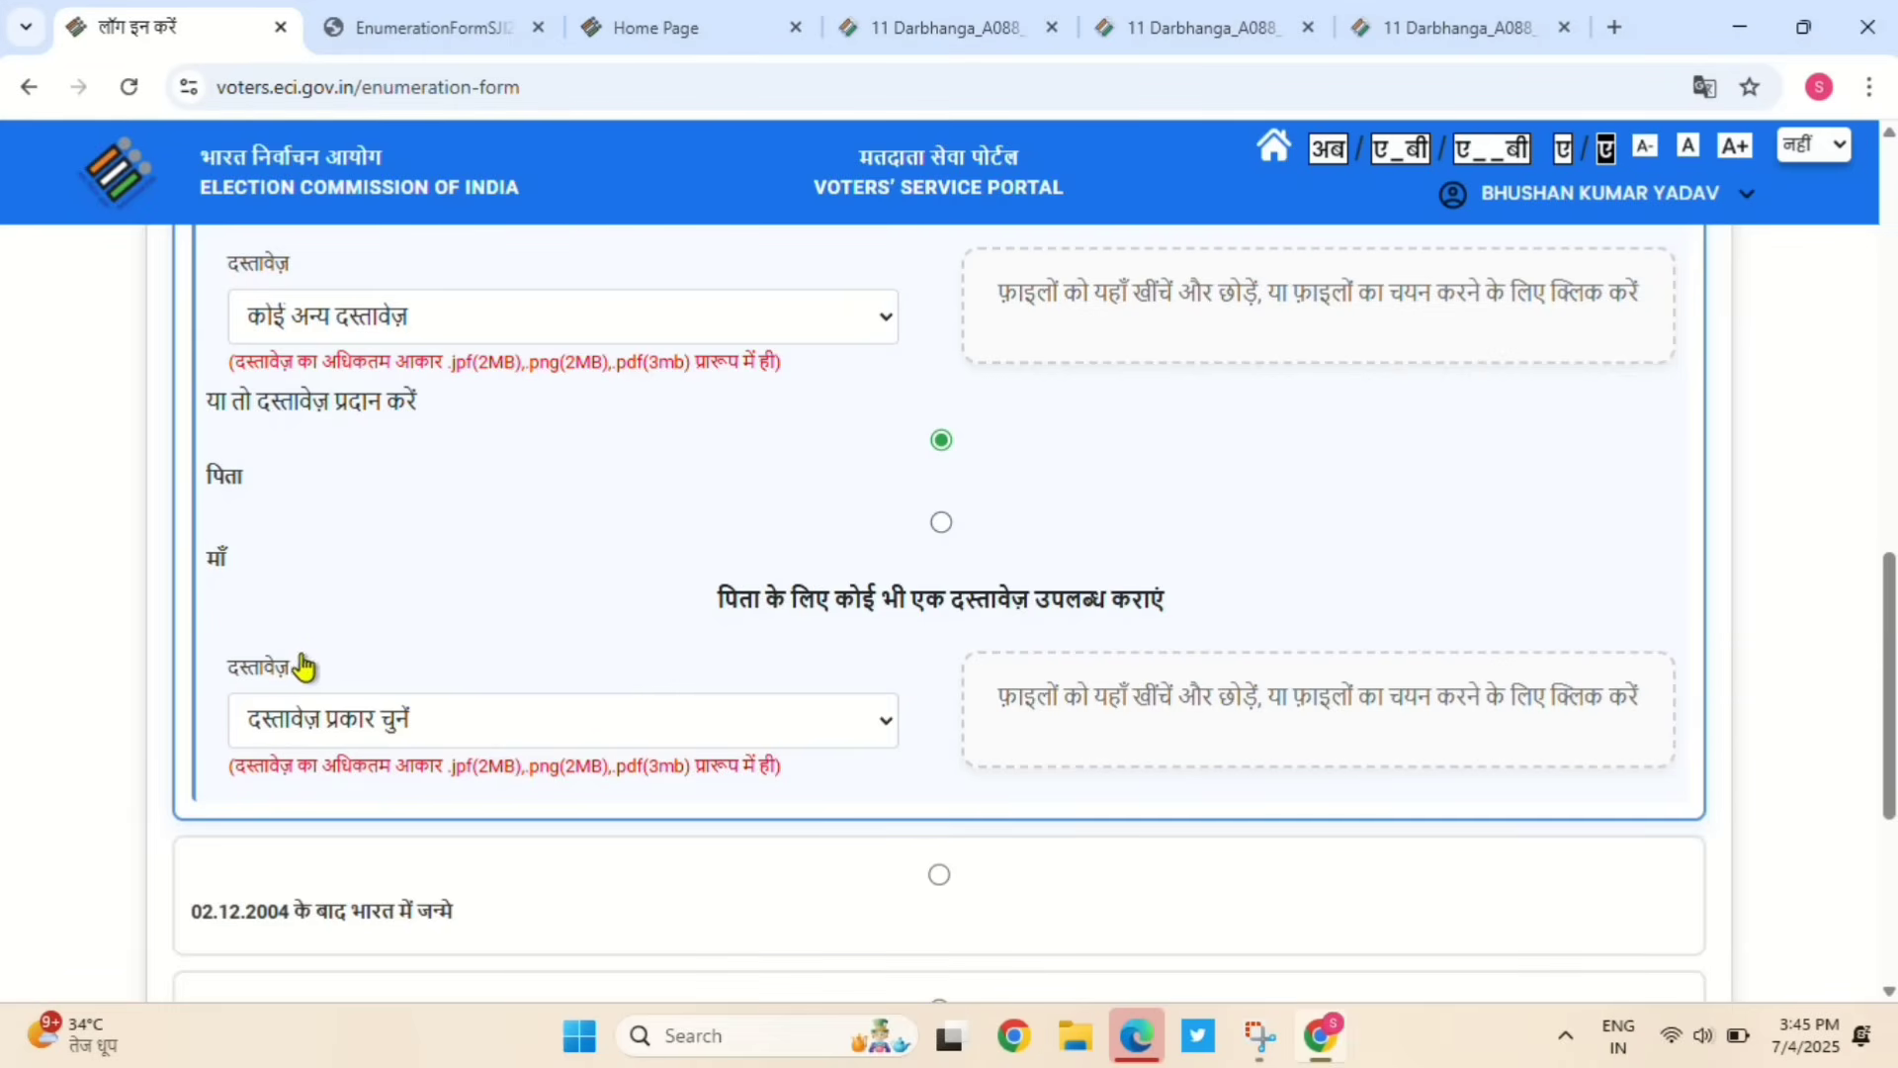
- Pick कोई अन्य दस्तावेज़ (any other document) as the father's document type
{"action": "left_click", "coordinate": [415, 724]}
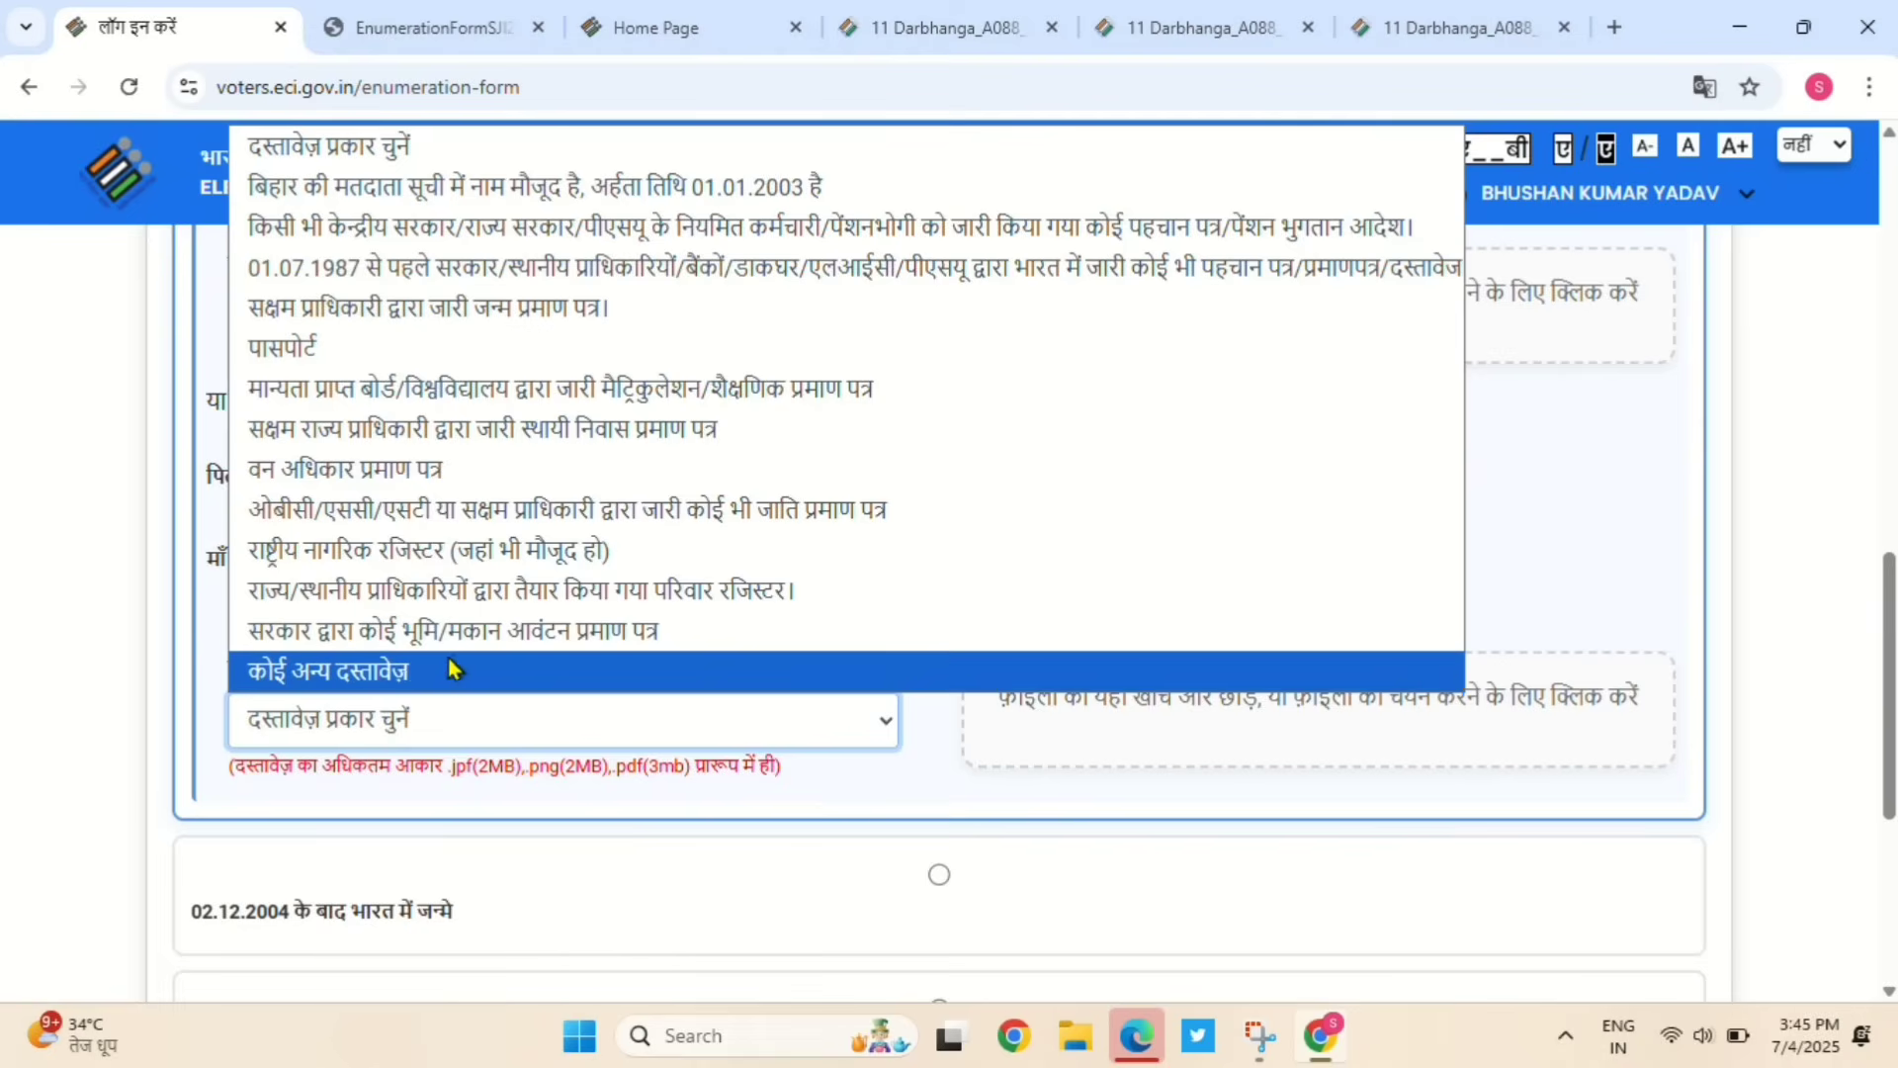
{"action": "left_click", "coordinate": [372, 682]}
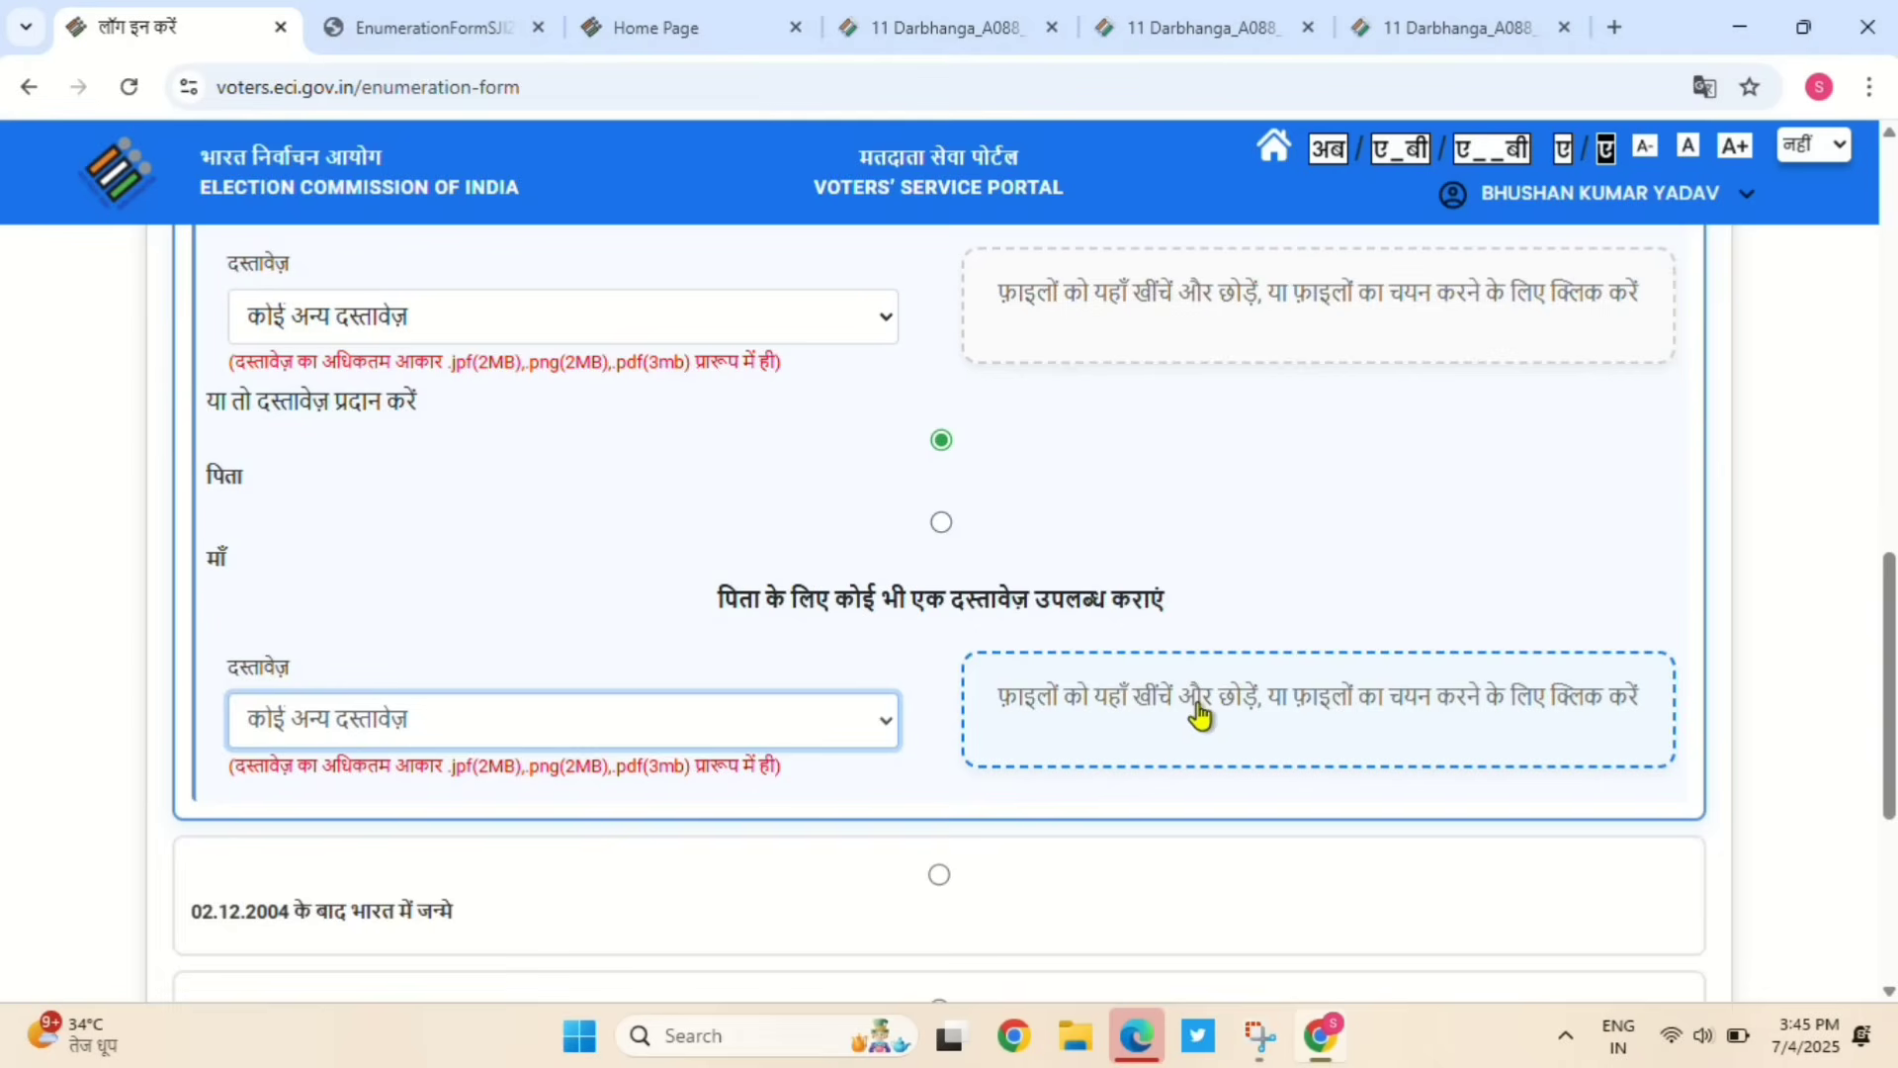
{"action": "left_click", "coordinate": [724, 715]}
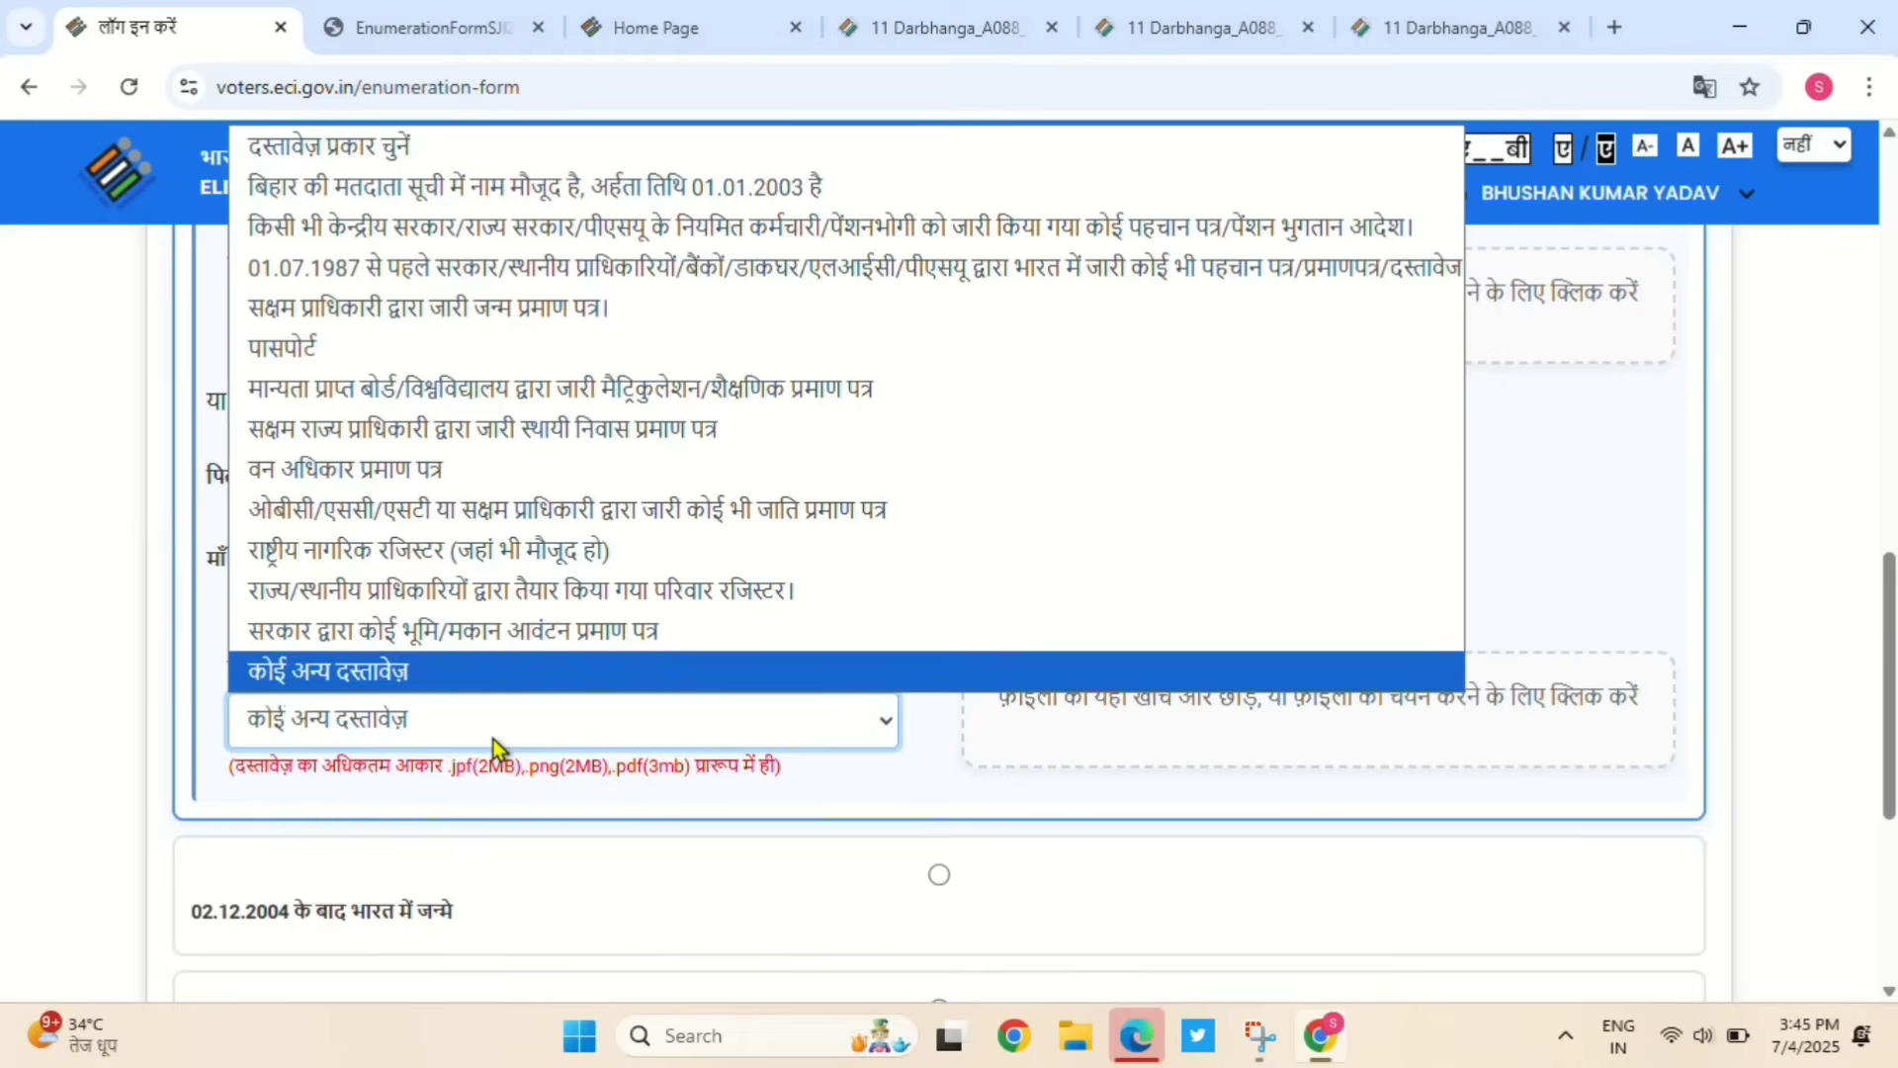
{"action": "left_click", "coordinate": [433, 702]}
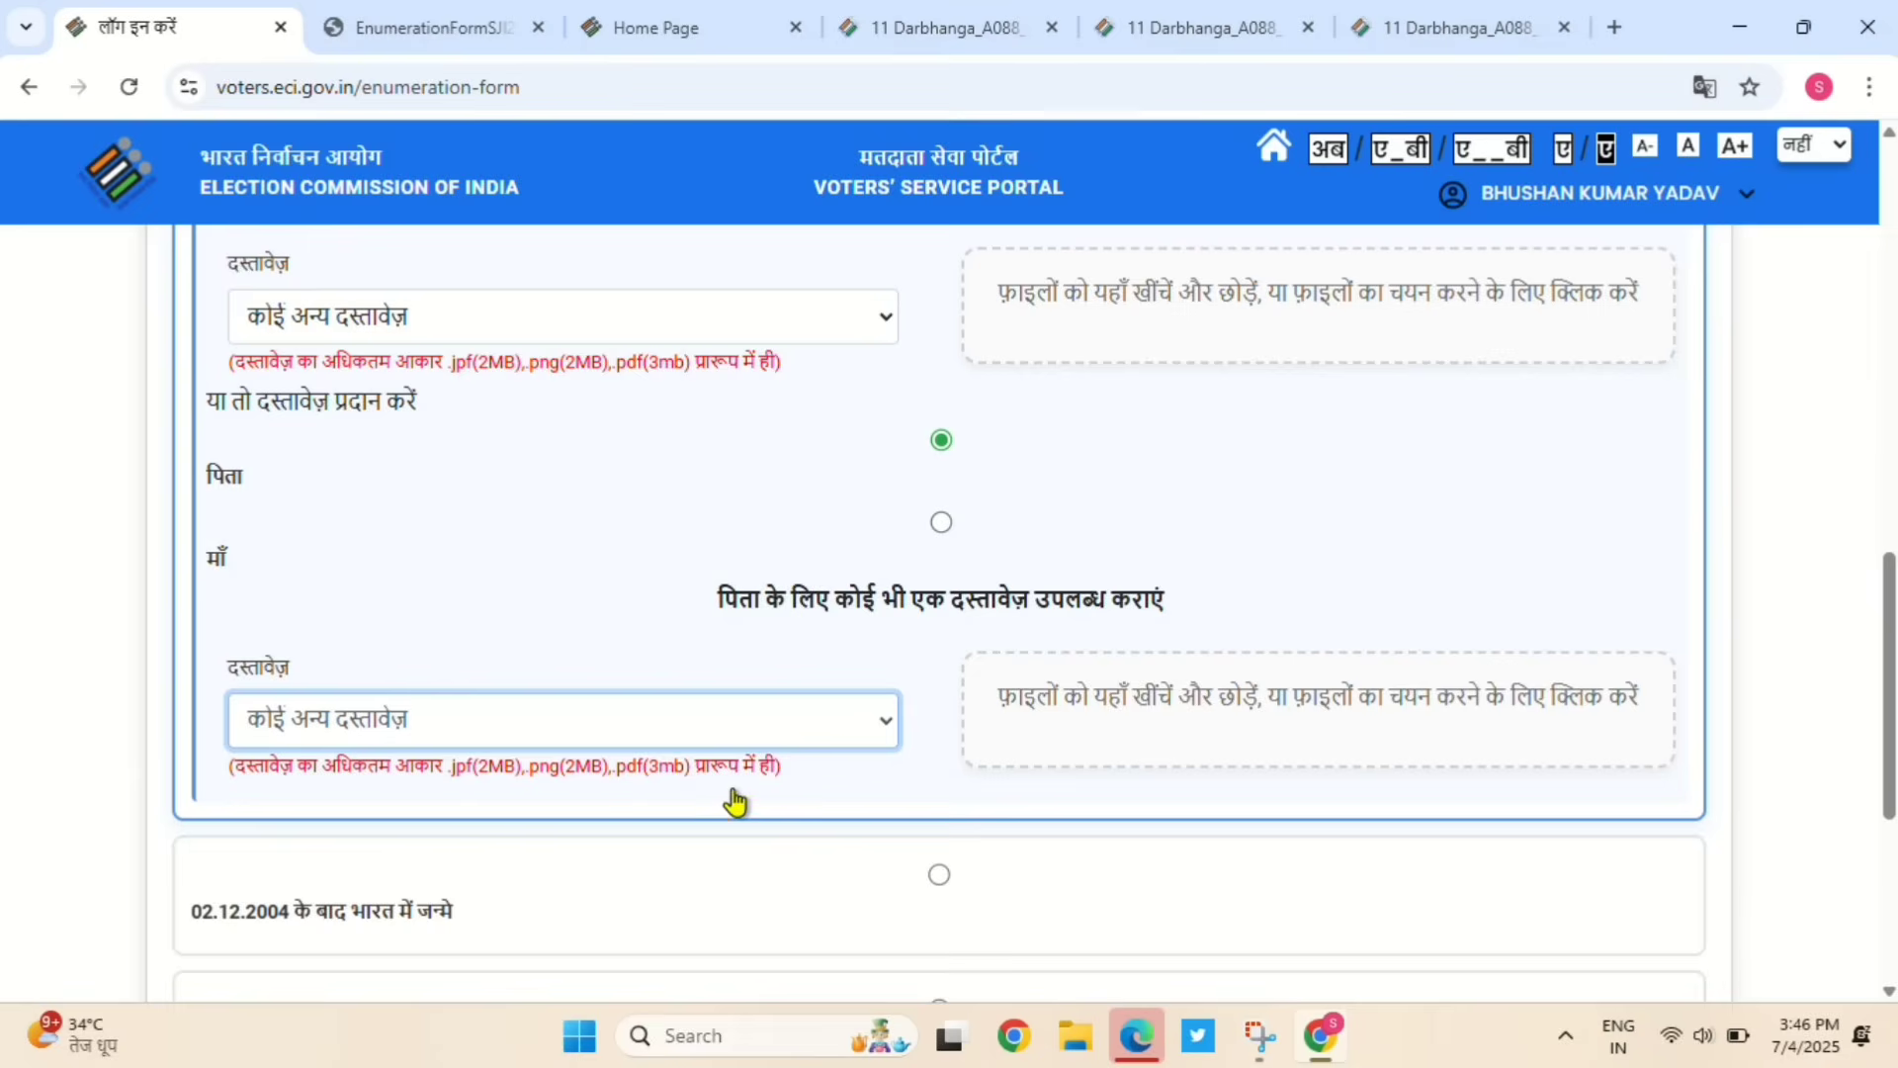
{"action": "left_click", "coordinate": [1804, 703]}
- Switch to the 'born in India after 02.12.2004' category and view its document types
{"action": "scroll", "coordinate": [1804, 702], "scroll_direction": "down", "scroll_amount": 5}
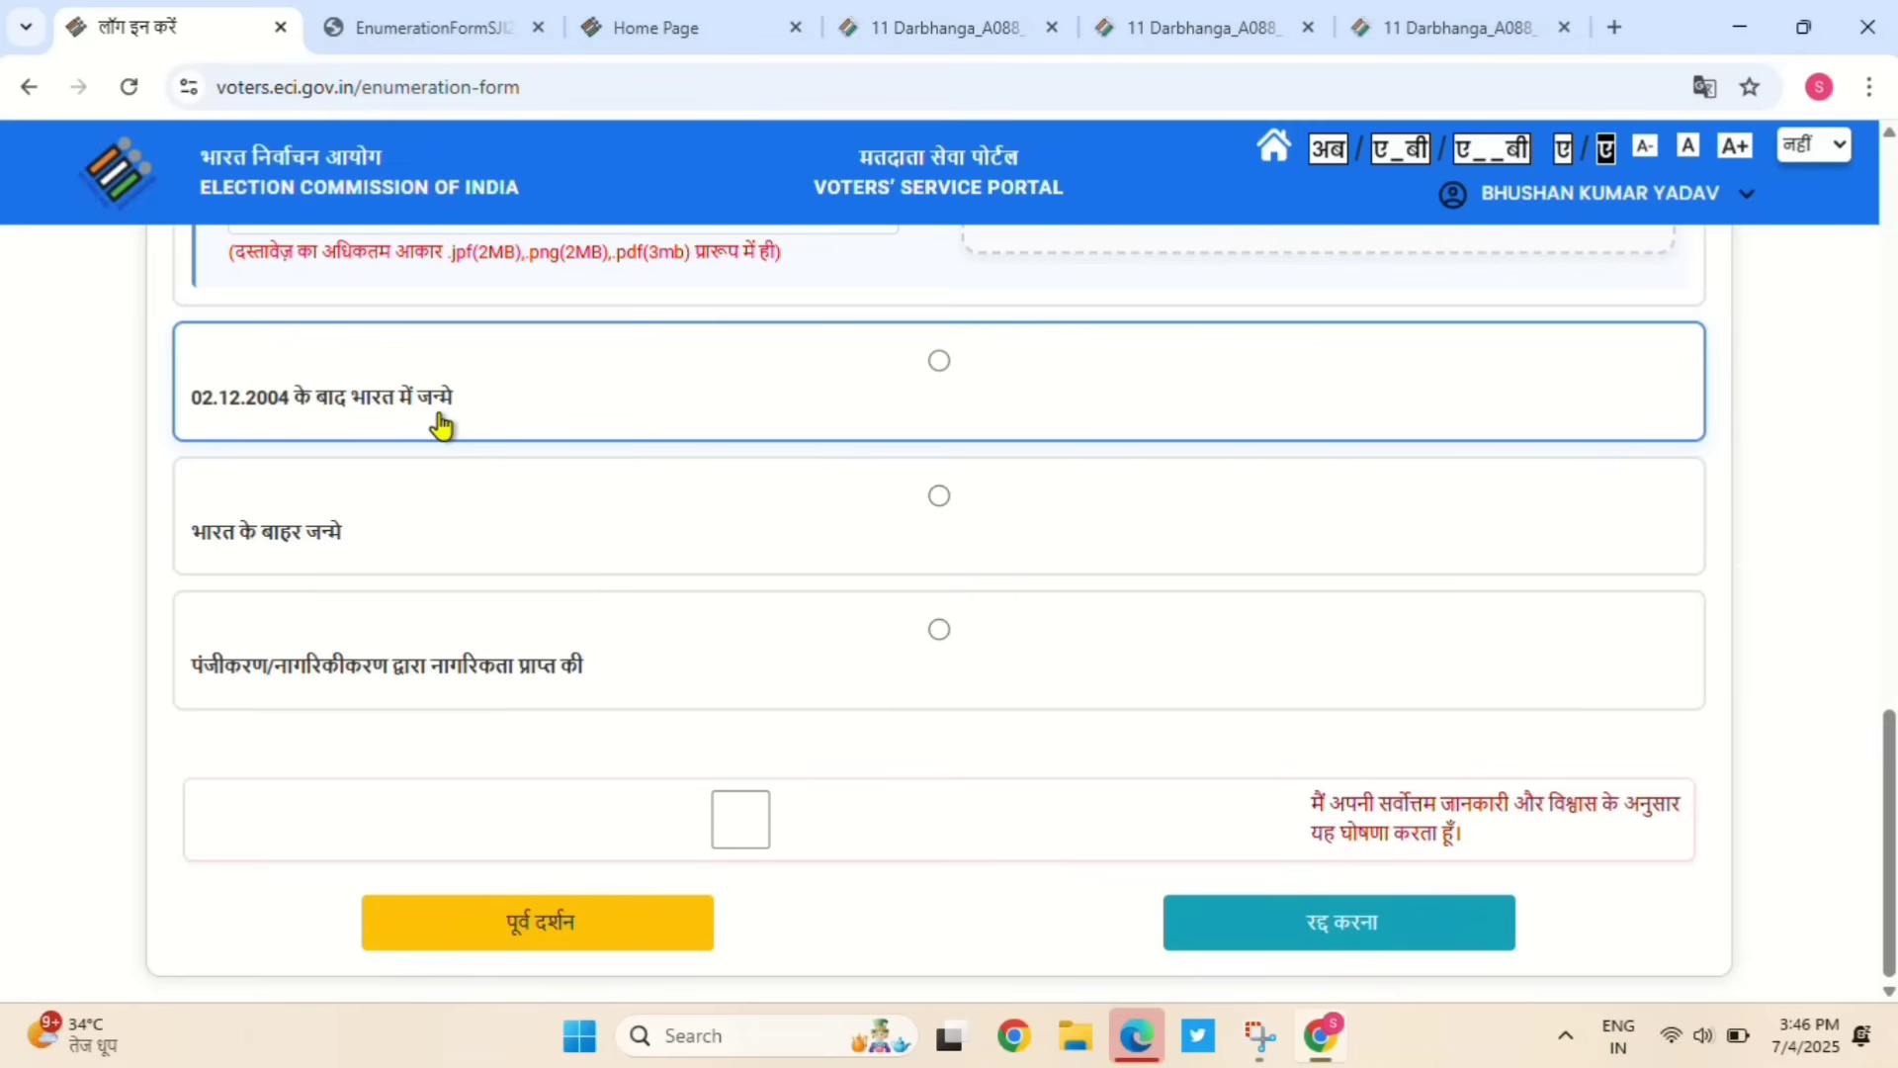
{"action": "left_click", "coordinate": [939, 364]}
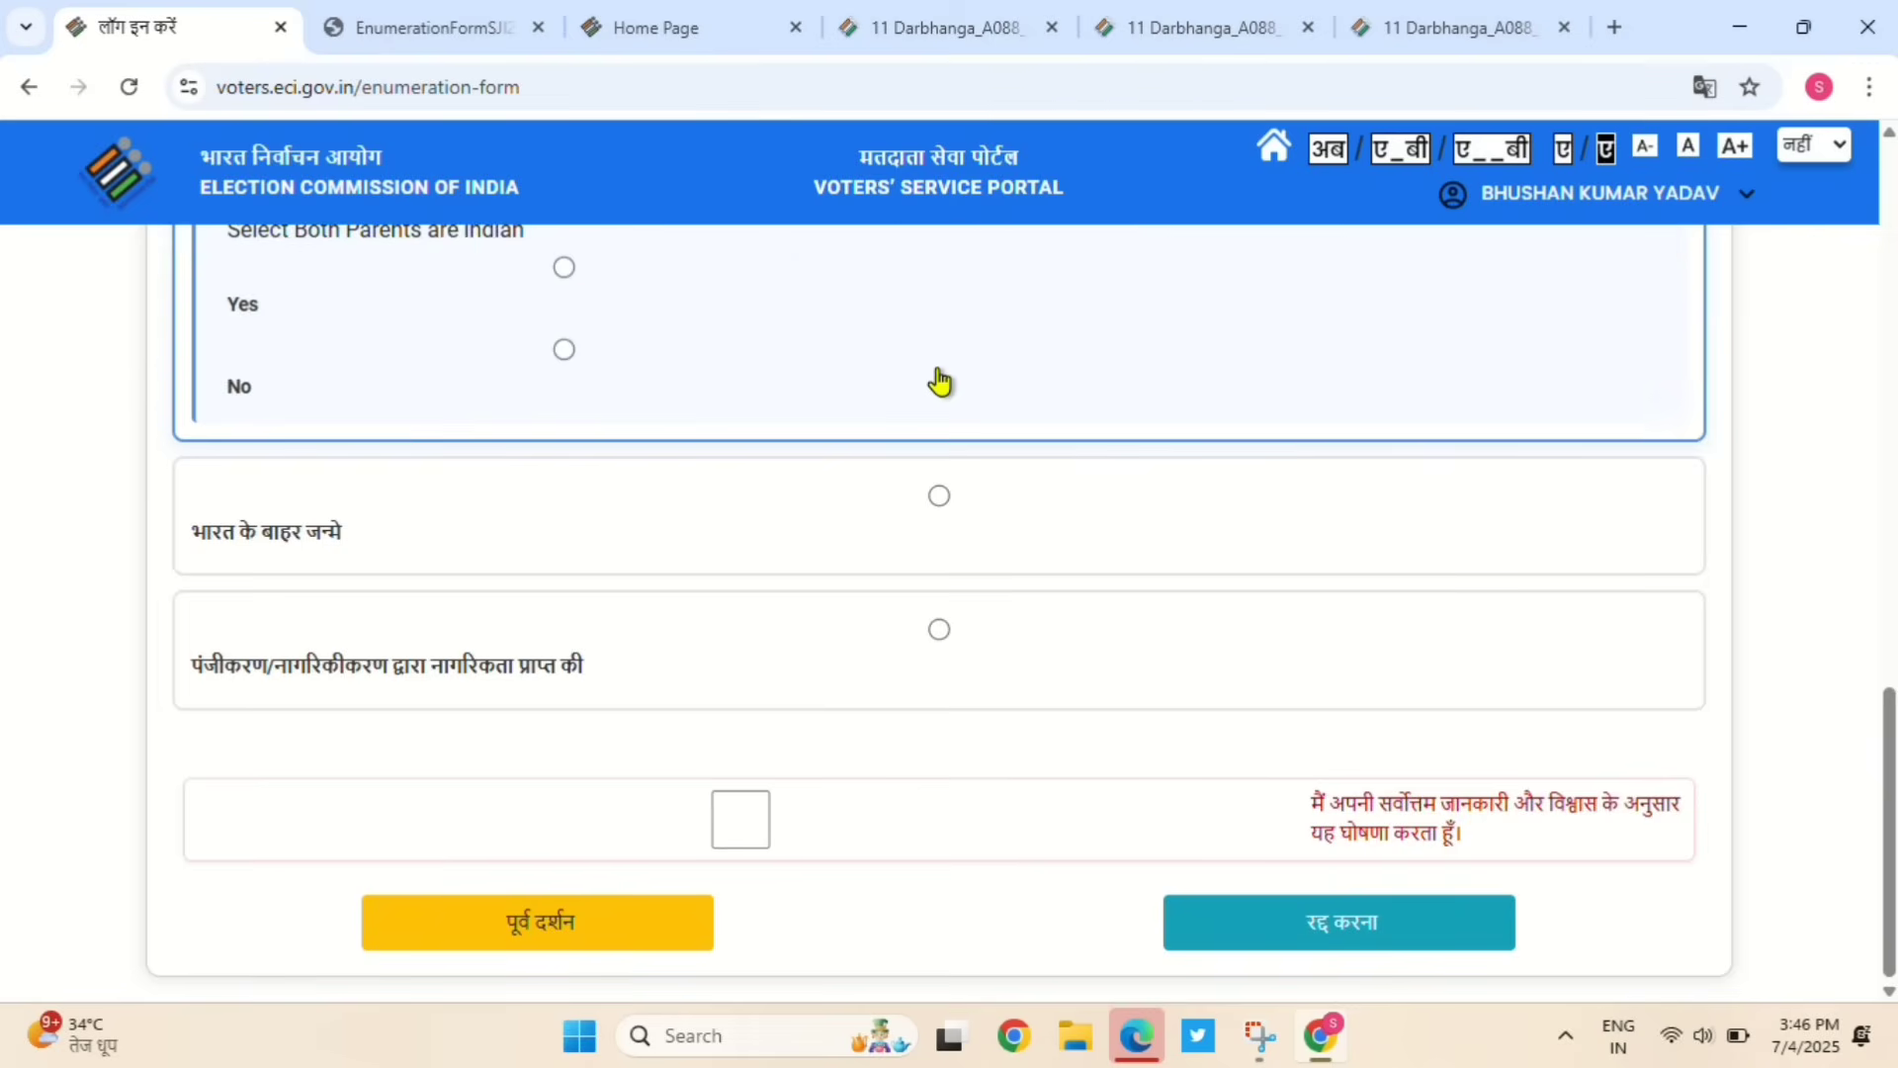
{"action": "scroll", "coordinate": [1653, 433], "scroll_direction": "up", "scroll_amount": 5}
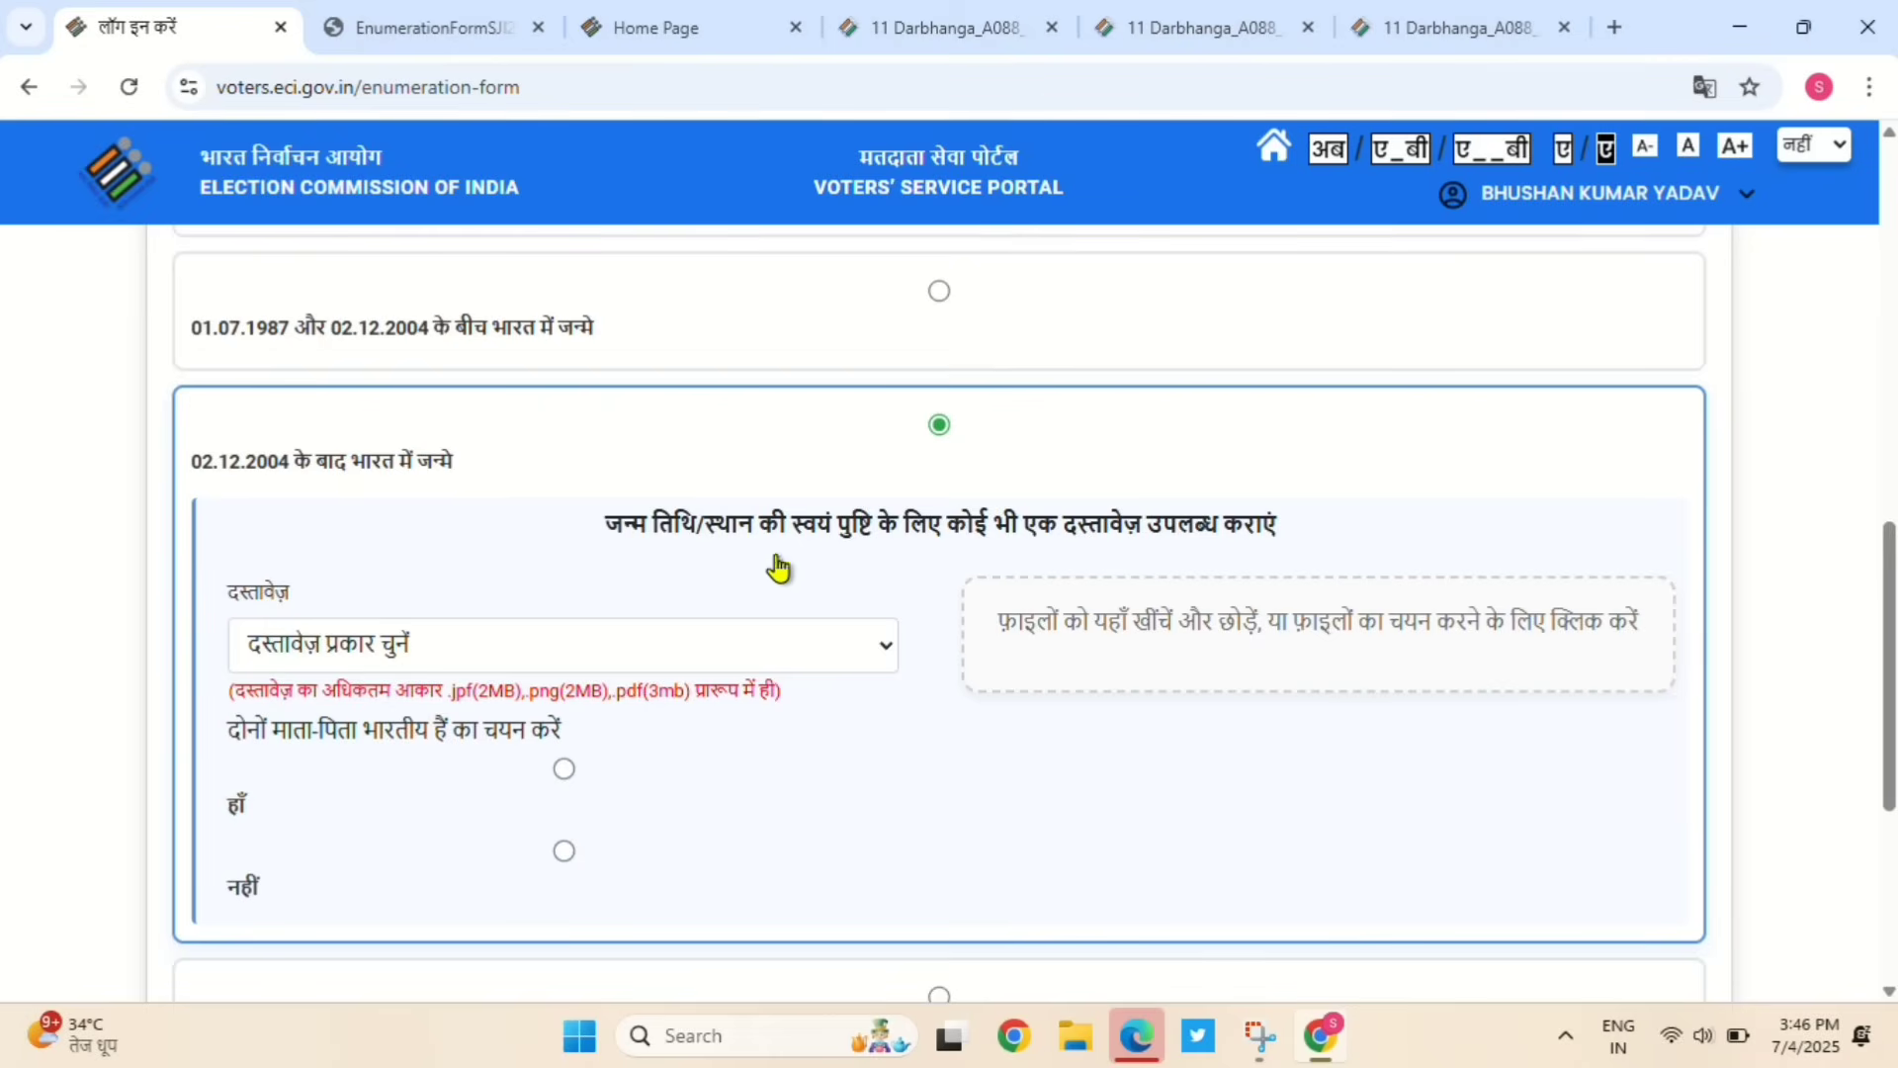
{"action": "left_click", "coordinate": [425, 656]}
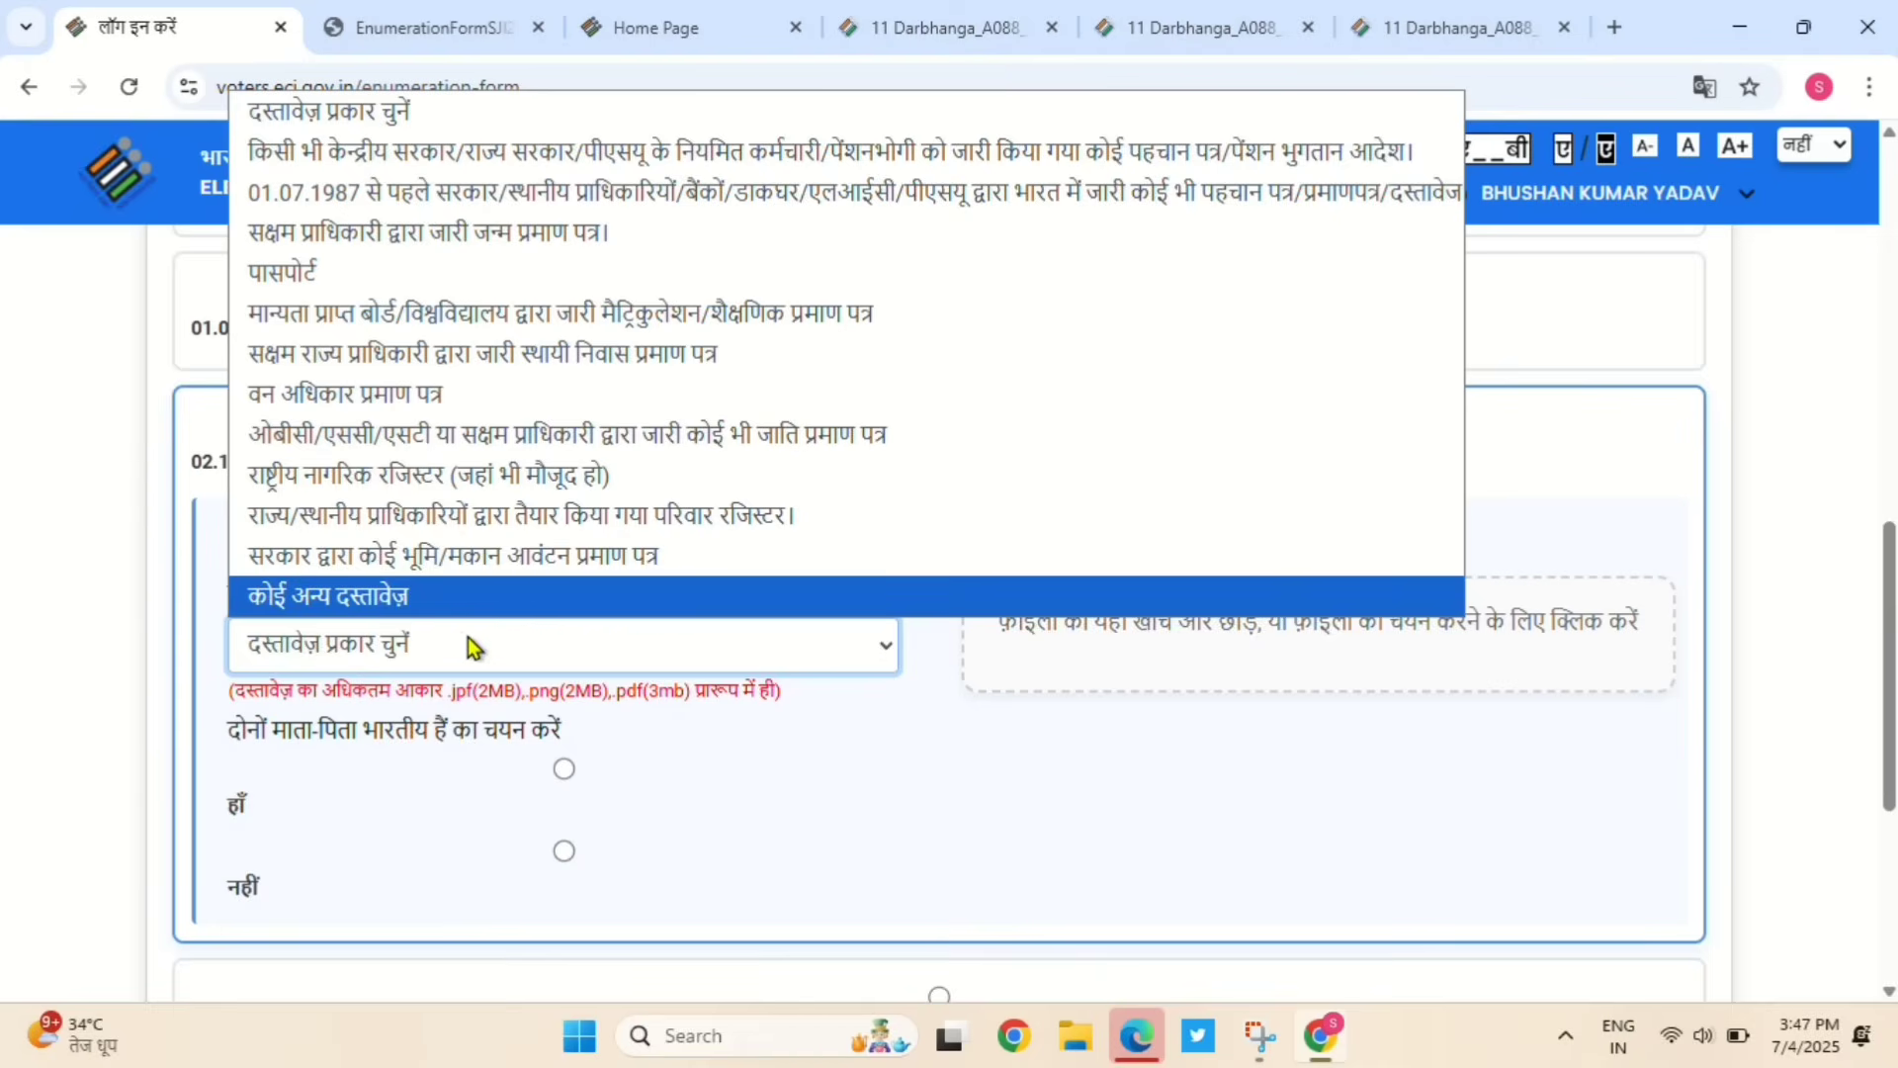
- Answer हाँ (yes) to whether both parents are Indian
{"action": "left_click", "coordinate": [512, 654]}
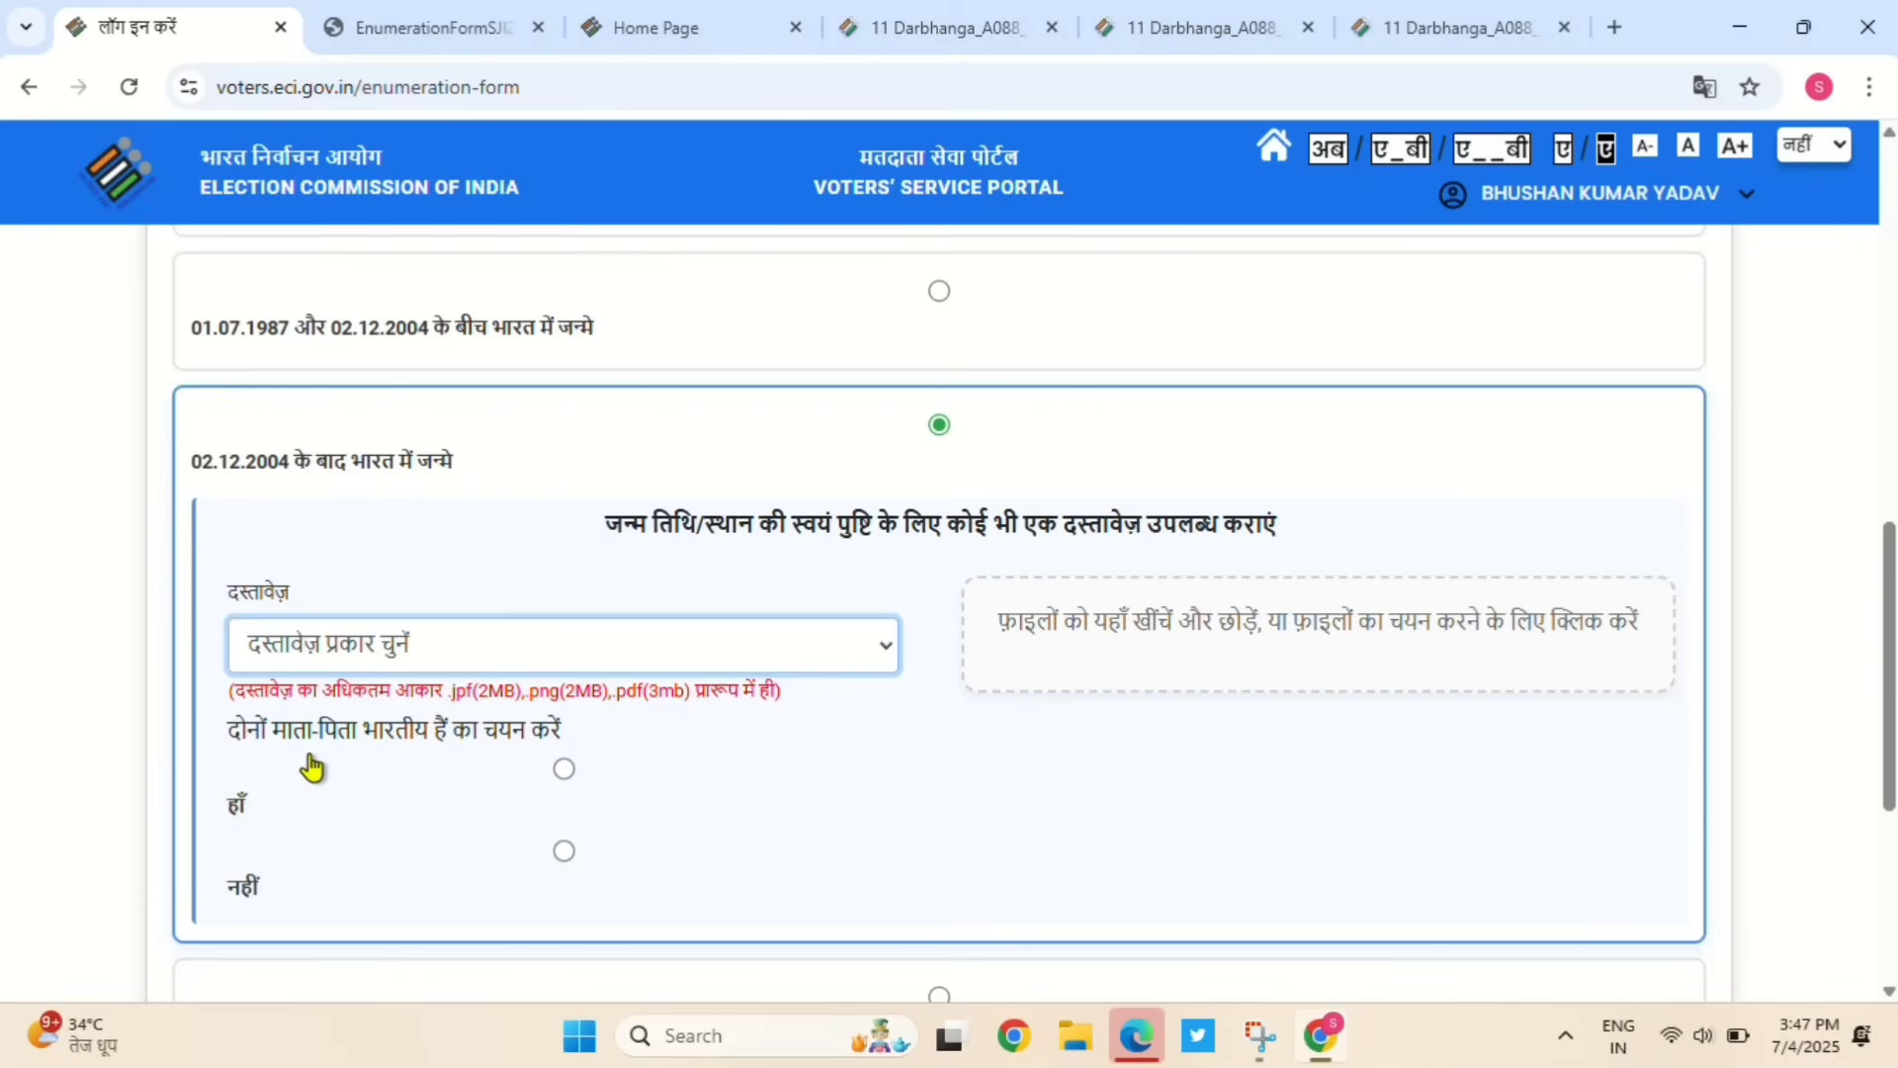
{"action": "left_click", "coordinate": [566, 782]}
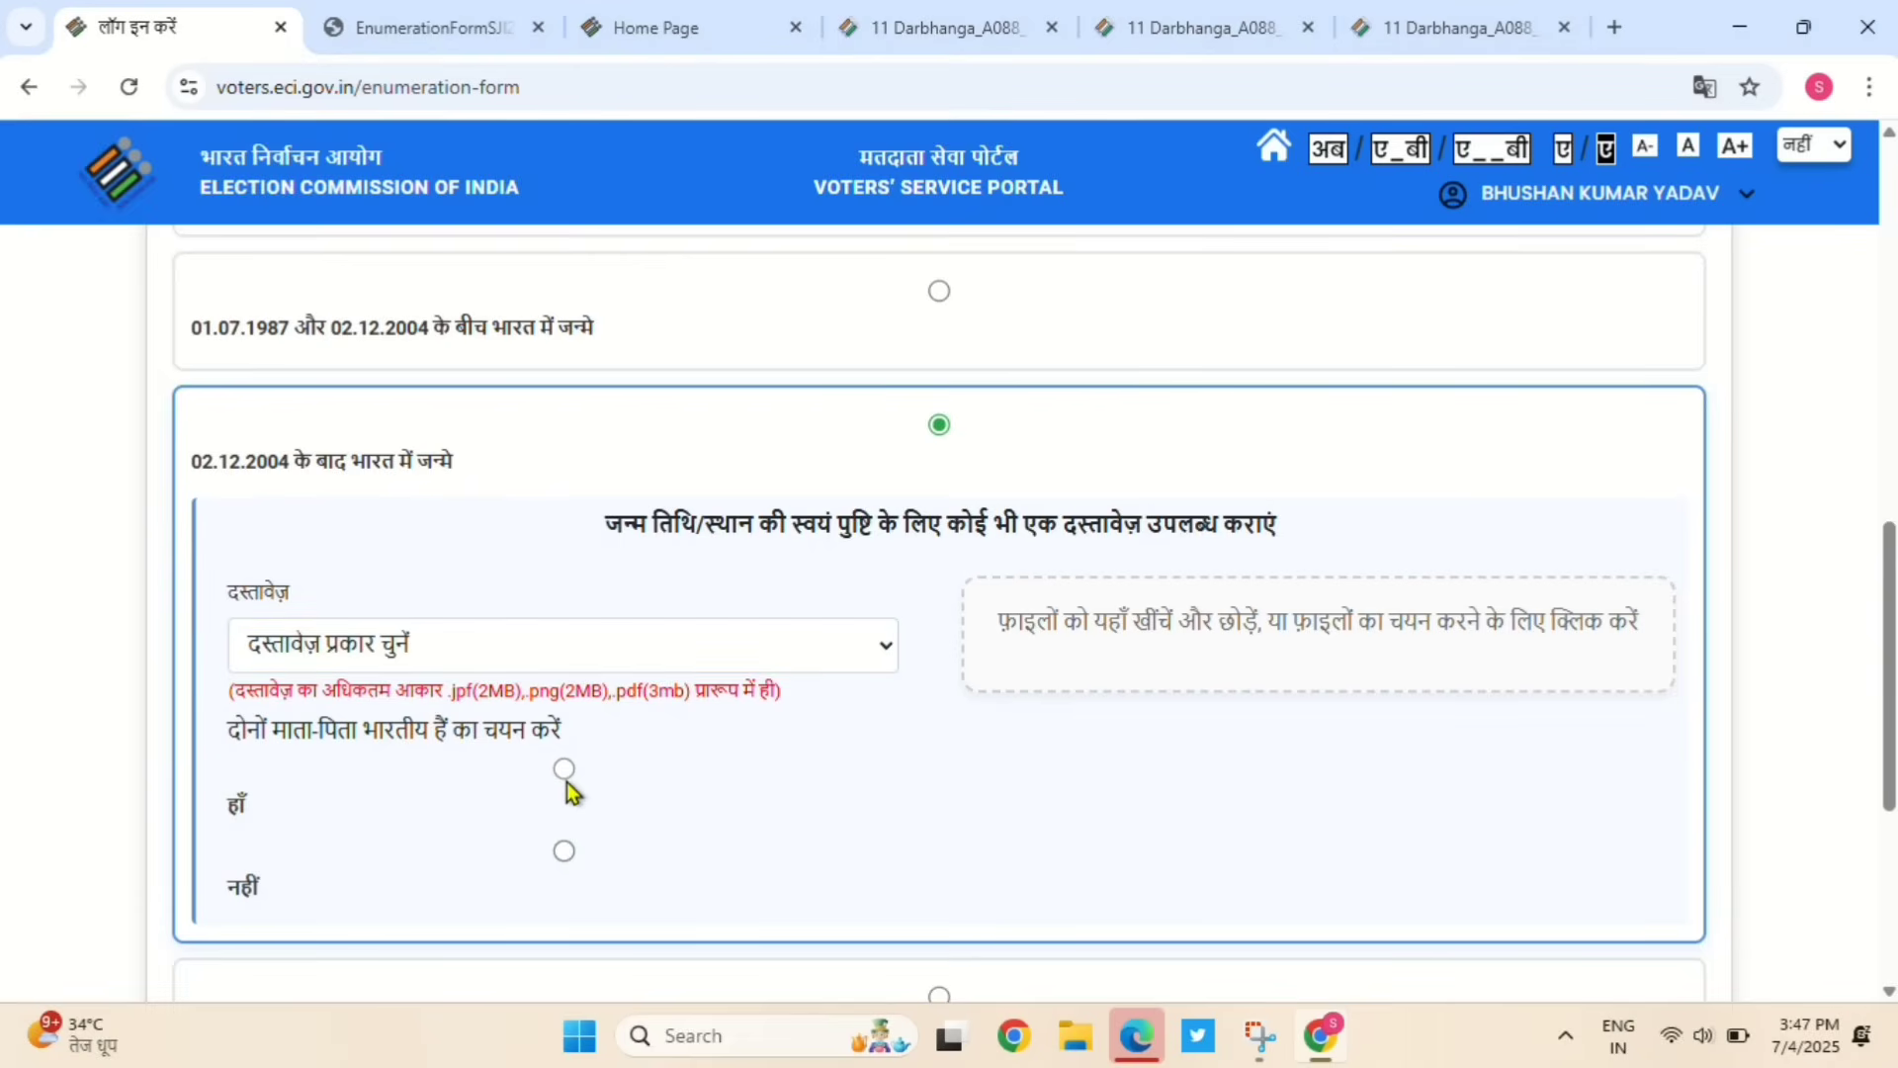
{"action": "left_click", "coordinate": [564, 770]}
{"action": "scroll", "coordinate": [757, 801], "scroll_direction": "down", "scroll_amount": 4}
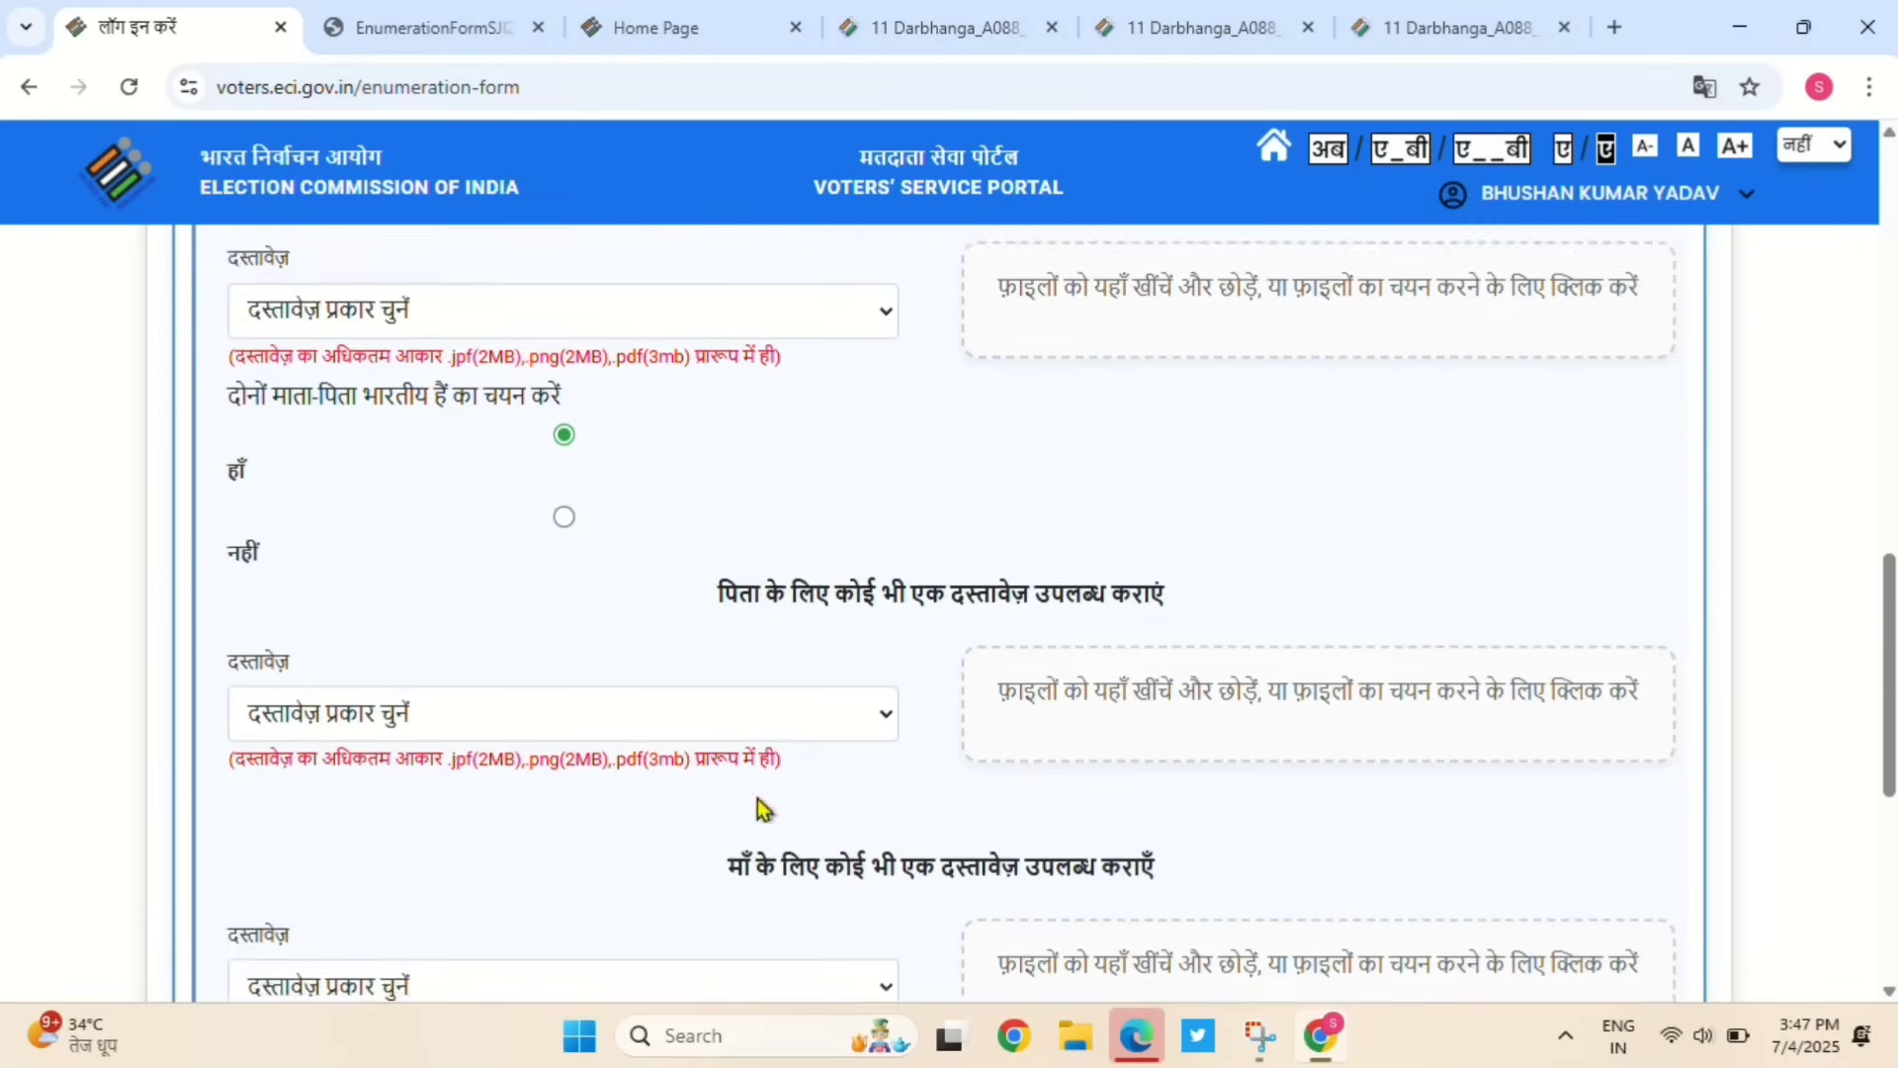
{"action": "scroll", "coordinate": [758, 810], "scroll_direction": "down", "scroll_amount": 2}
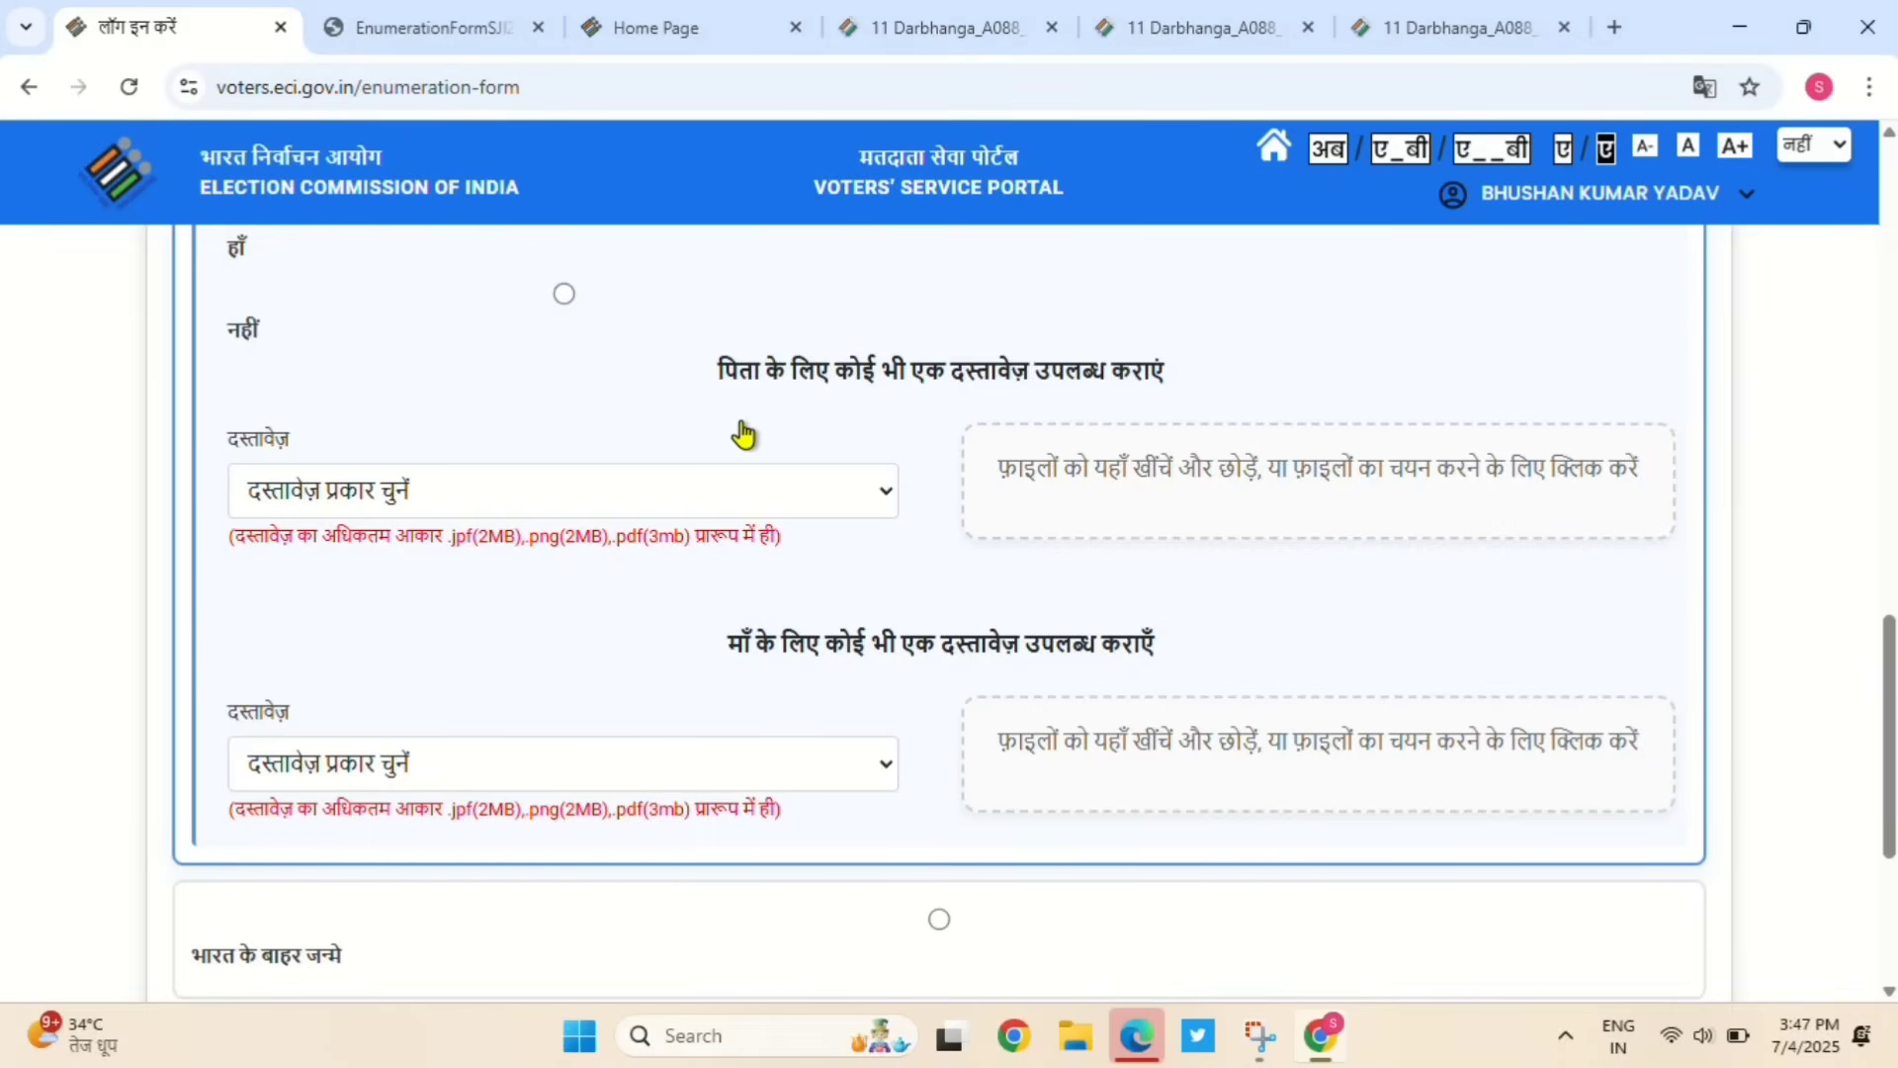
- Review the father's and mother's document type lists without choosing a type
{"action": "left_click", "coordinate": [576, 508]}
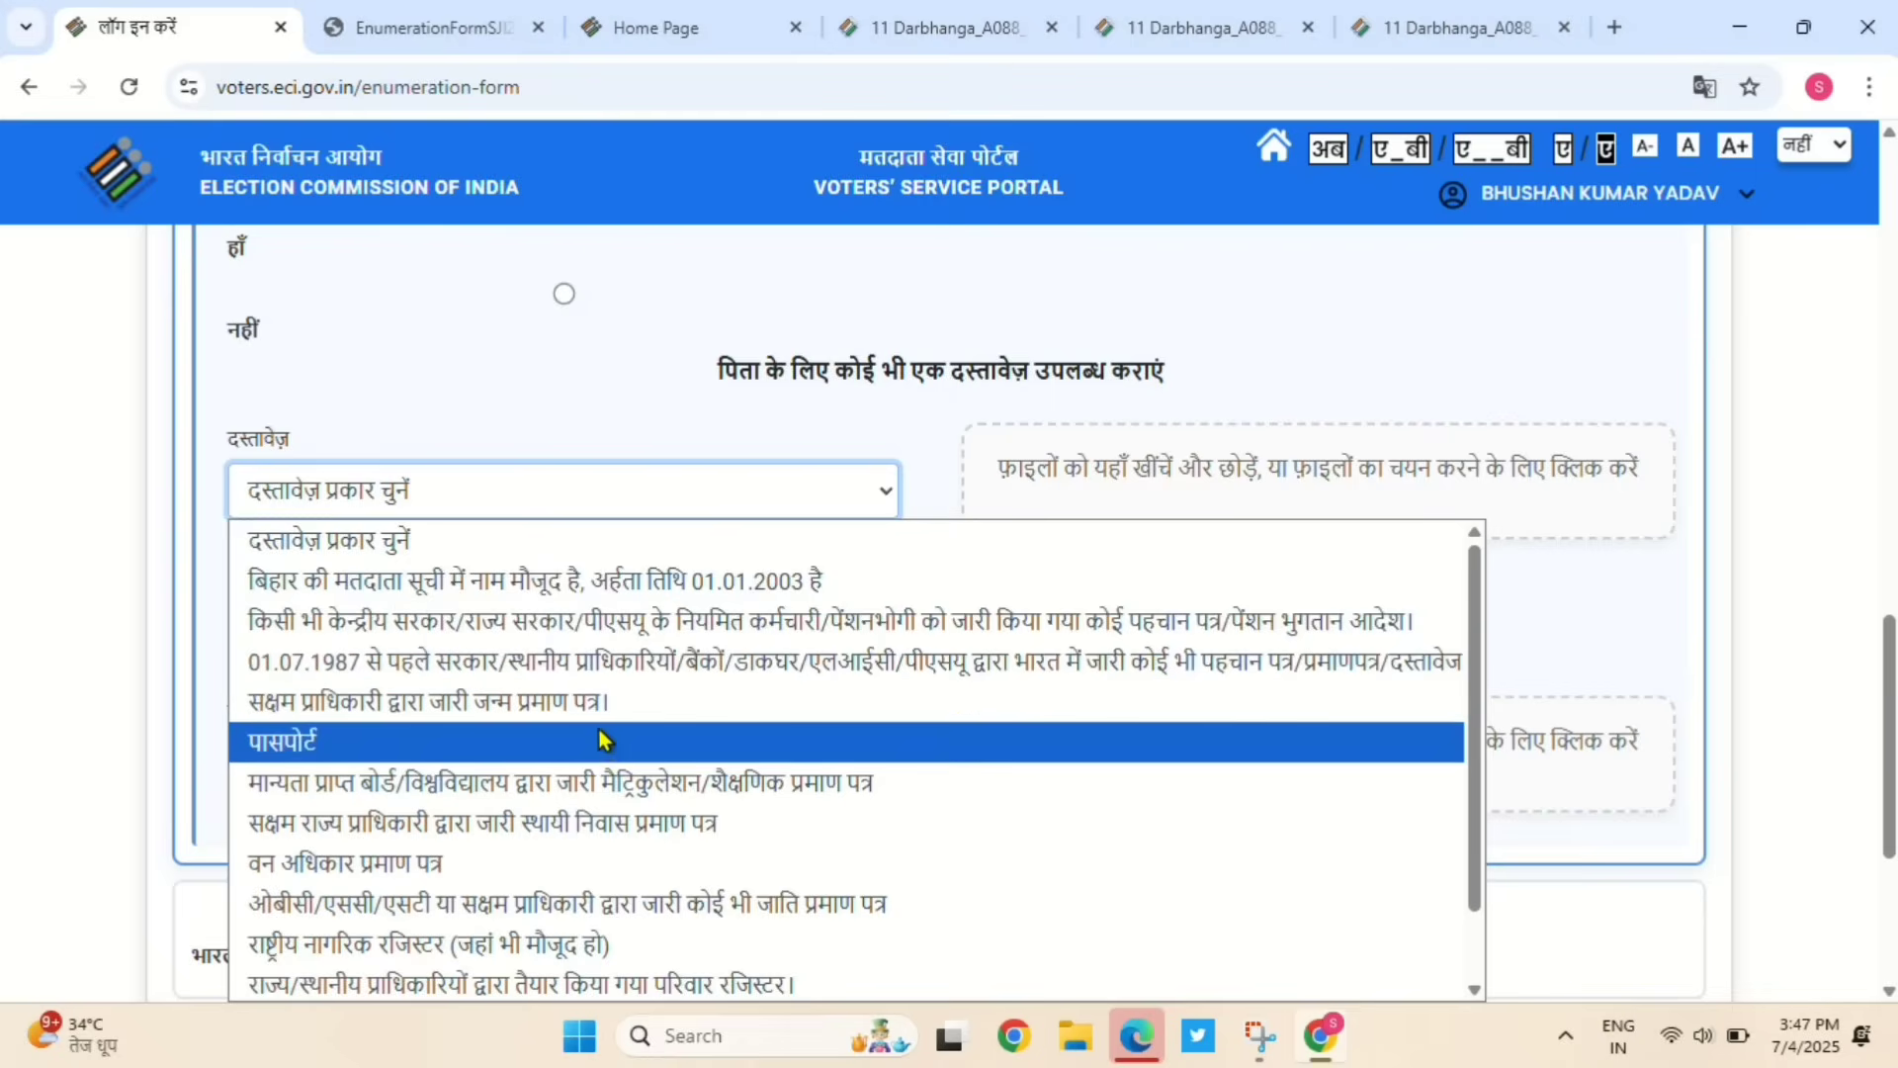
{"action": "key", "text": "Down"}
{"action": "key", "text": "Down"}
{"action": "key", "text": "Down"}
{"action": "key", "text": "Down"}
{"action": "key", "text": "Down"}
{"action": "key", "text": "Down"}
{"action": "key", "text": "Down"}
{"action": "key", "text": "Down"}
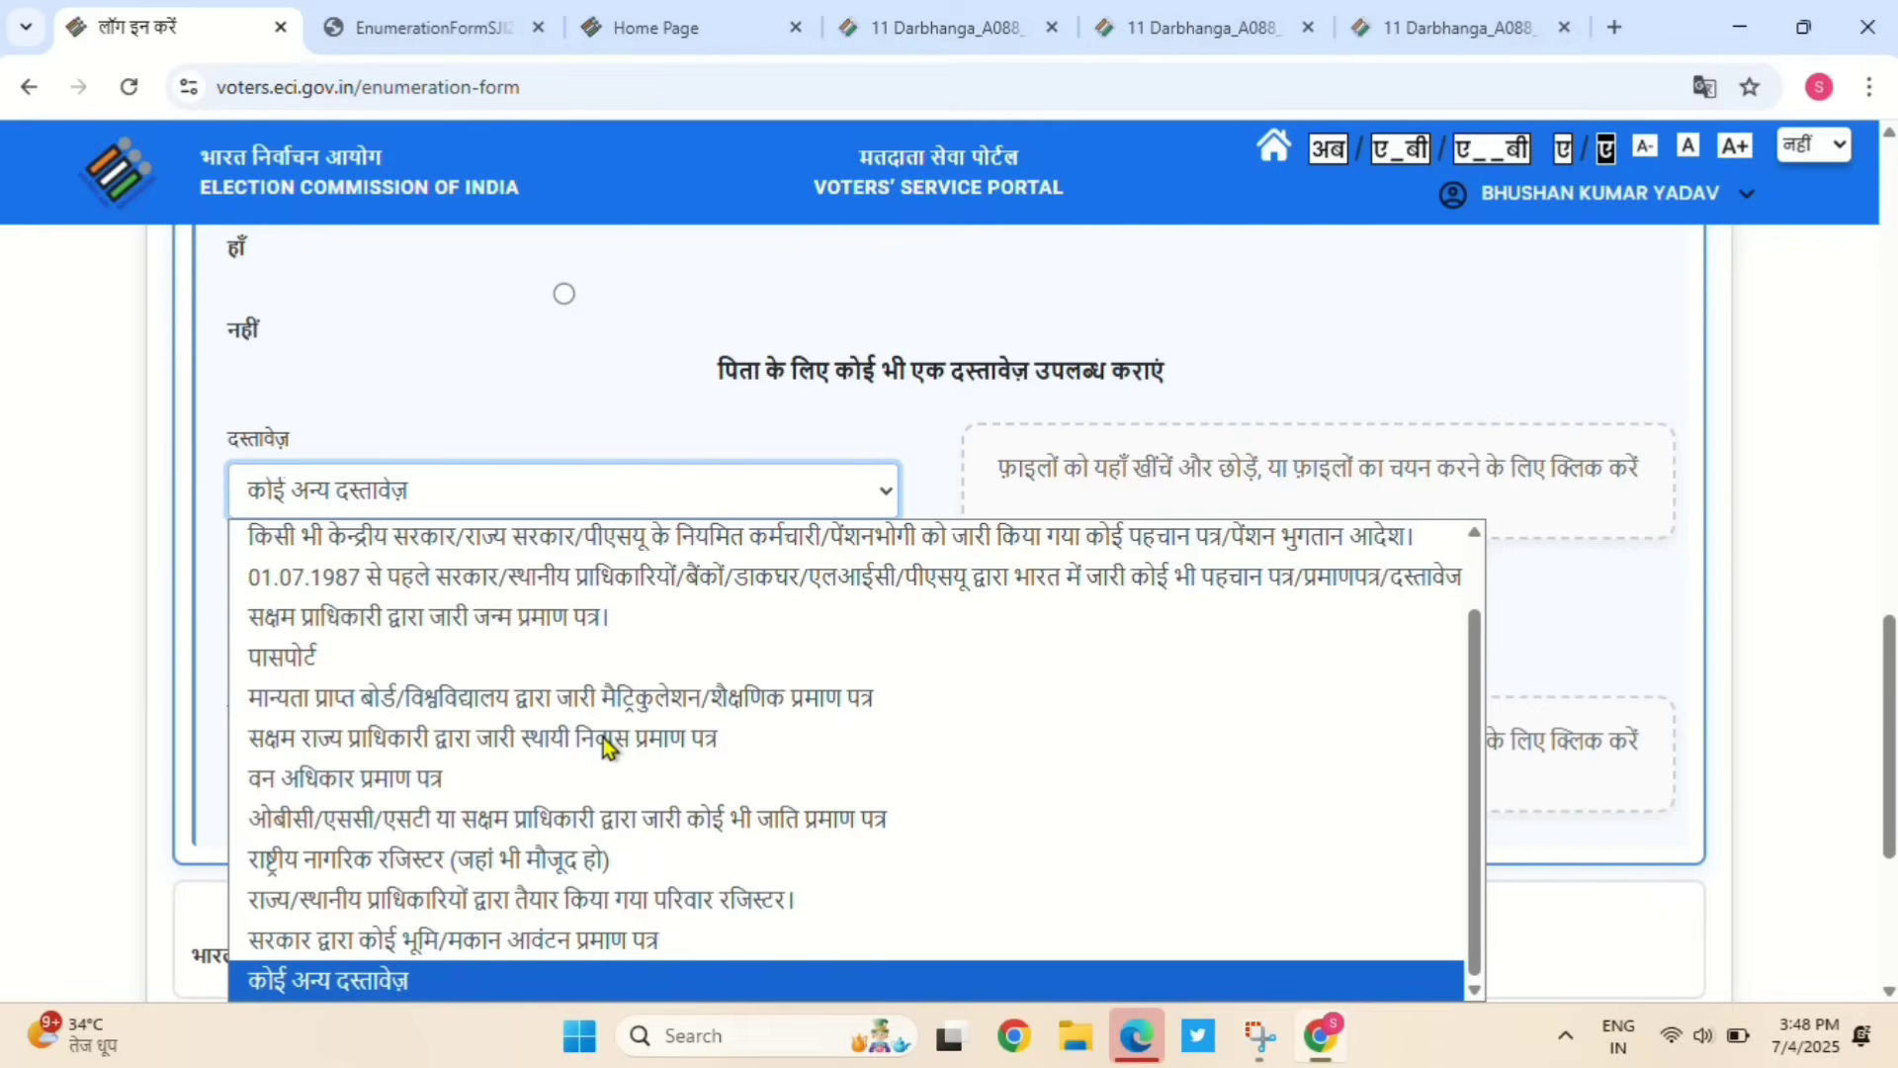
{"action": "key", "text": "Up"}
{"action": "key", "text": "Up"}
{"action": "key", "text": "Escape"}
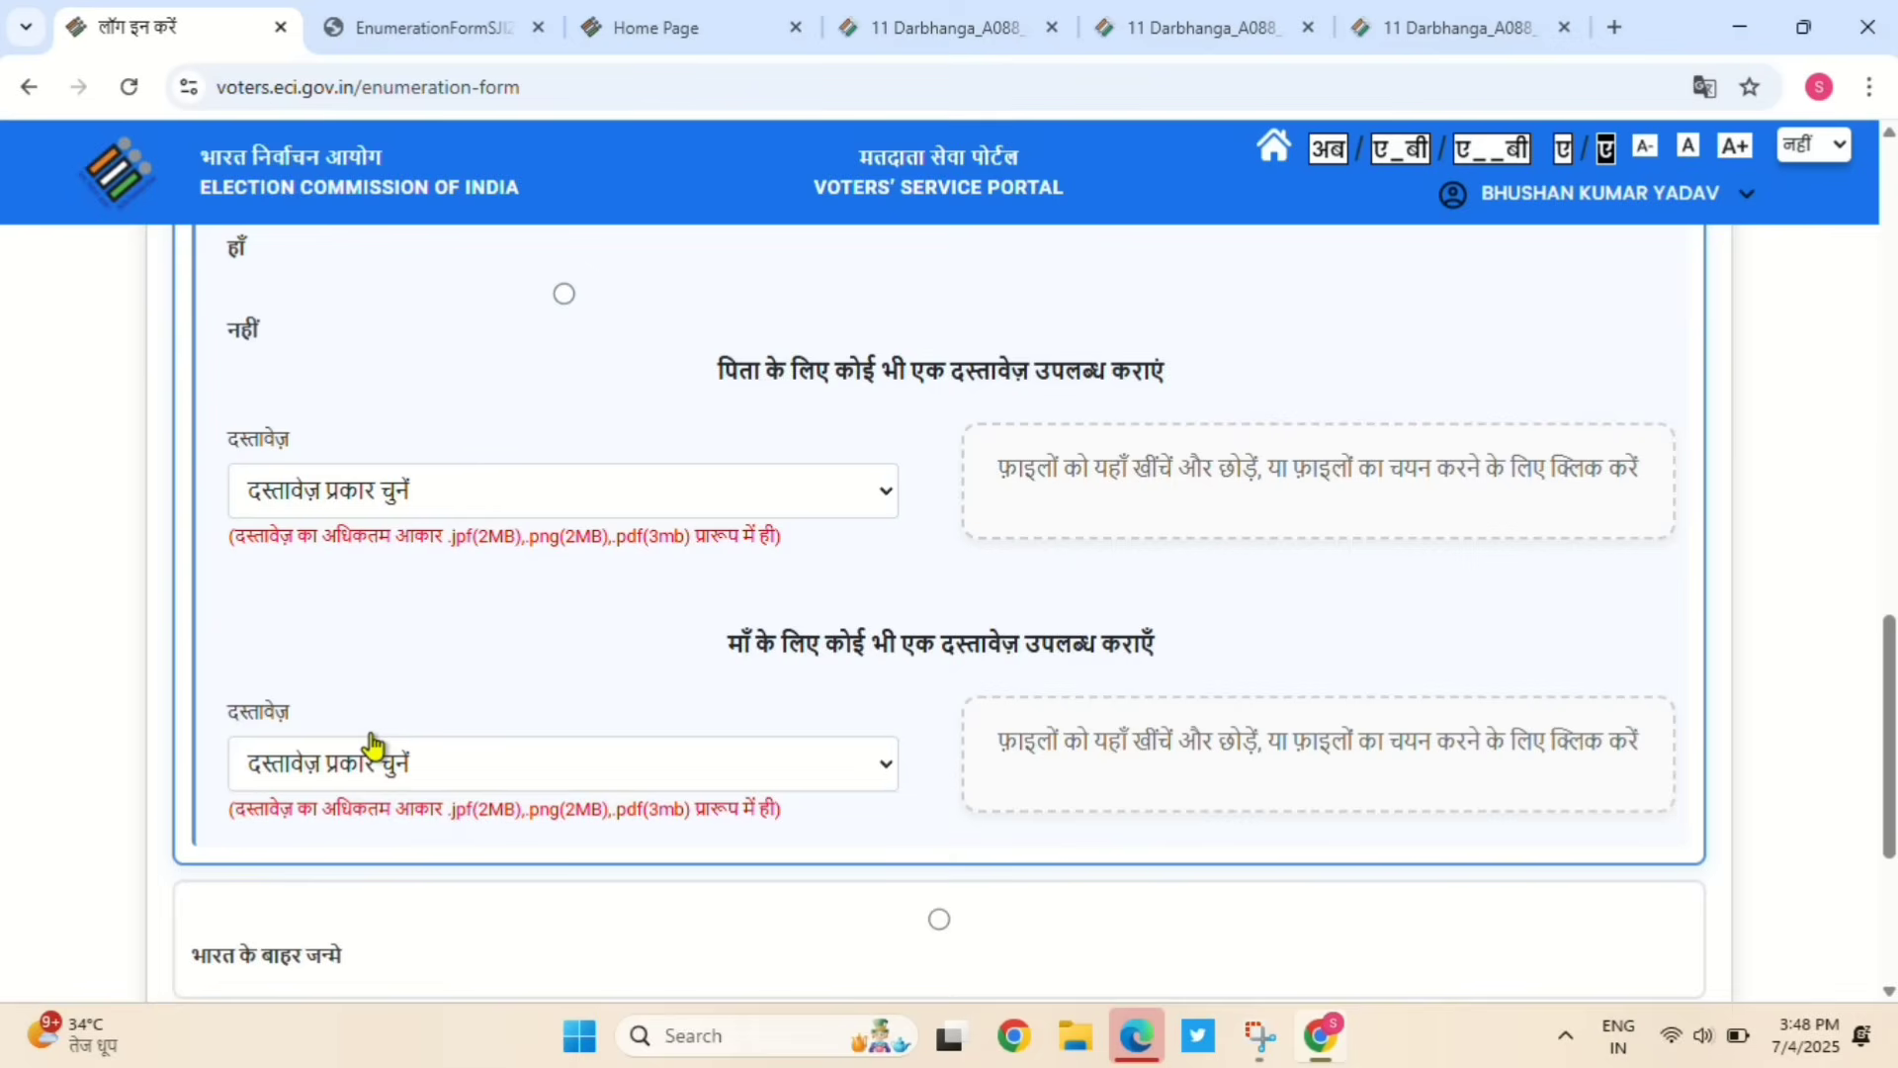
{"action": "left_click", "coordinate": [393, 757]}
{"action": "left_click", "coordinate": [393, 757]}
{"action": "scroll", "coordinate": [370, 753], "scroll_direction": "up", "scroll_amount": 2}
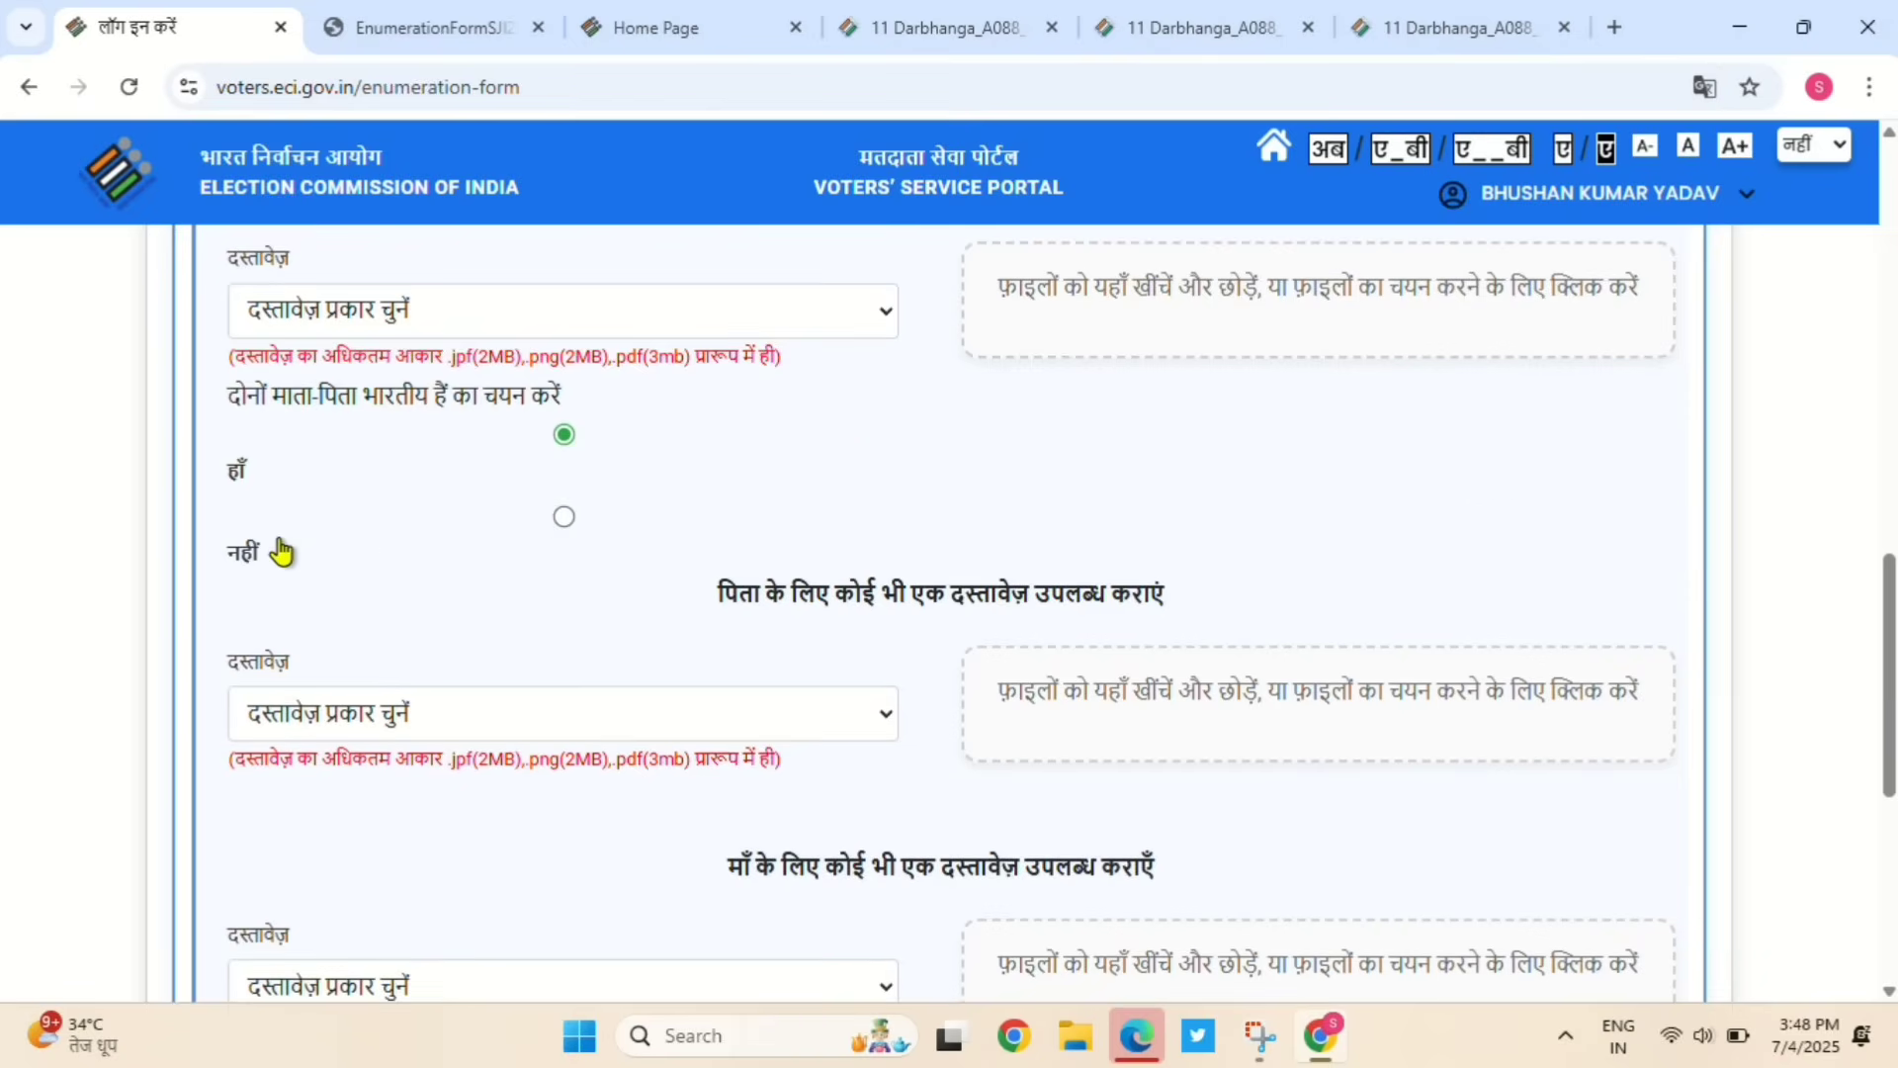
{"action": "left_click", "coordinate": [564, 518]}
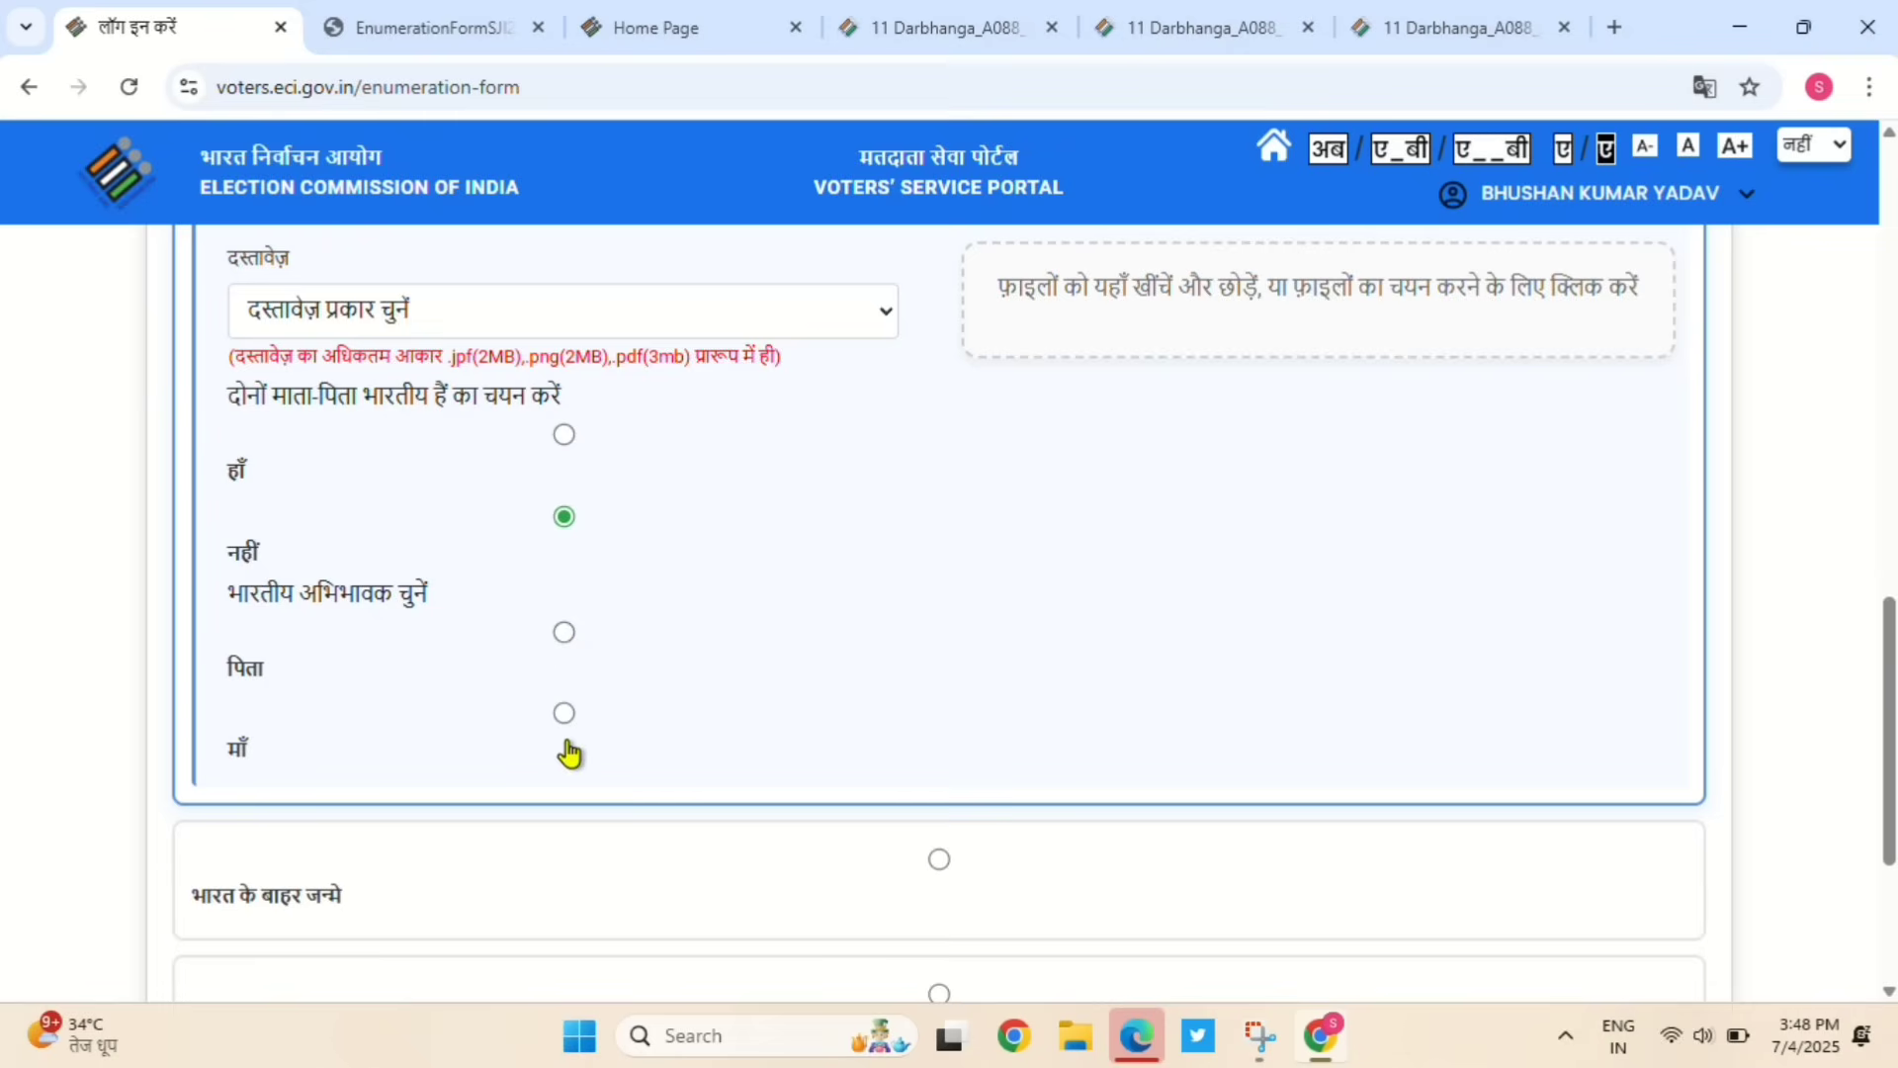
{"action": "left_click", "coordinate": [562, 642]}
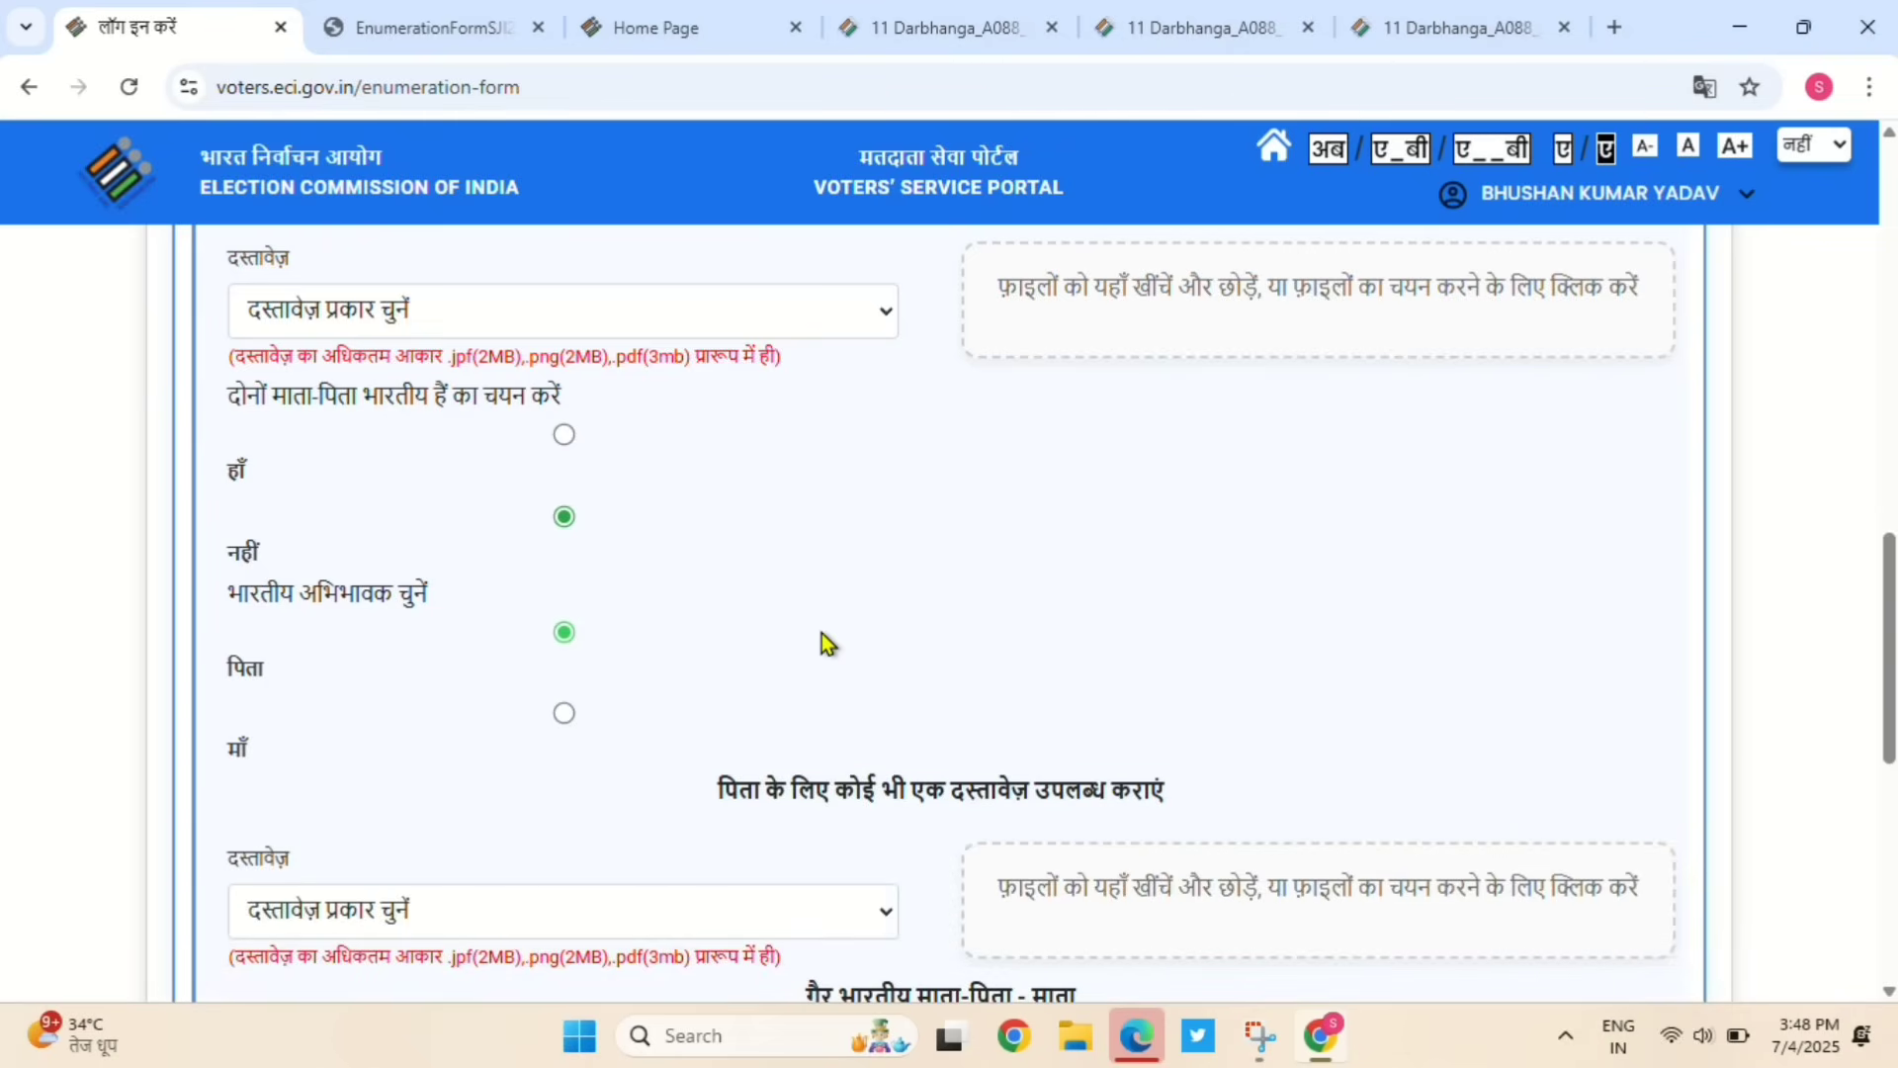
{"action": "scroll", "coordinate": [1797, 564], "scroll_direction": "down", "scroll_amount": 2}
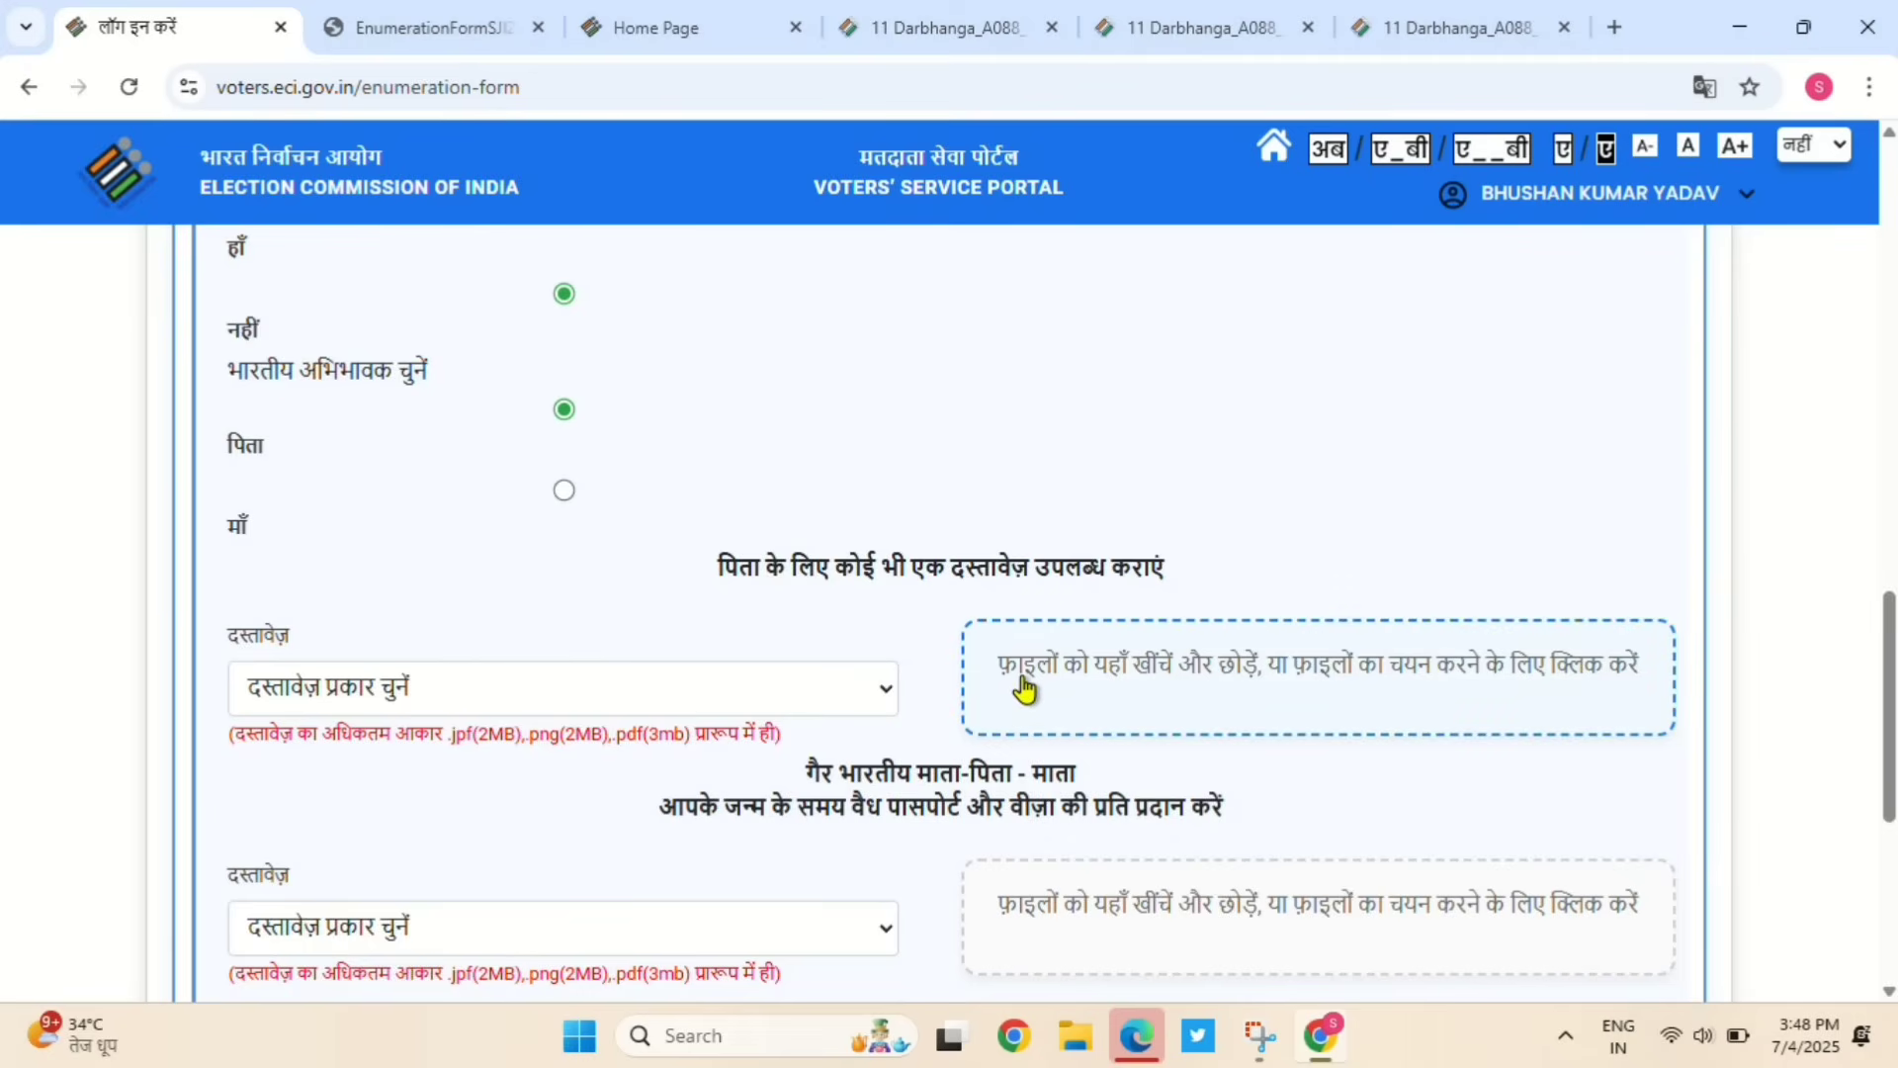
{"action": "scroll", "coordinate": [1024, 688], "scroll_direction": "down", "scroll_amount": 2}
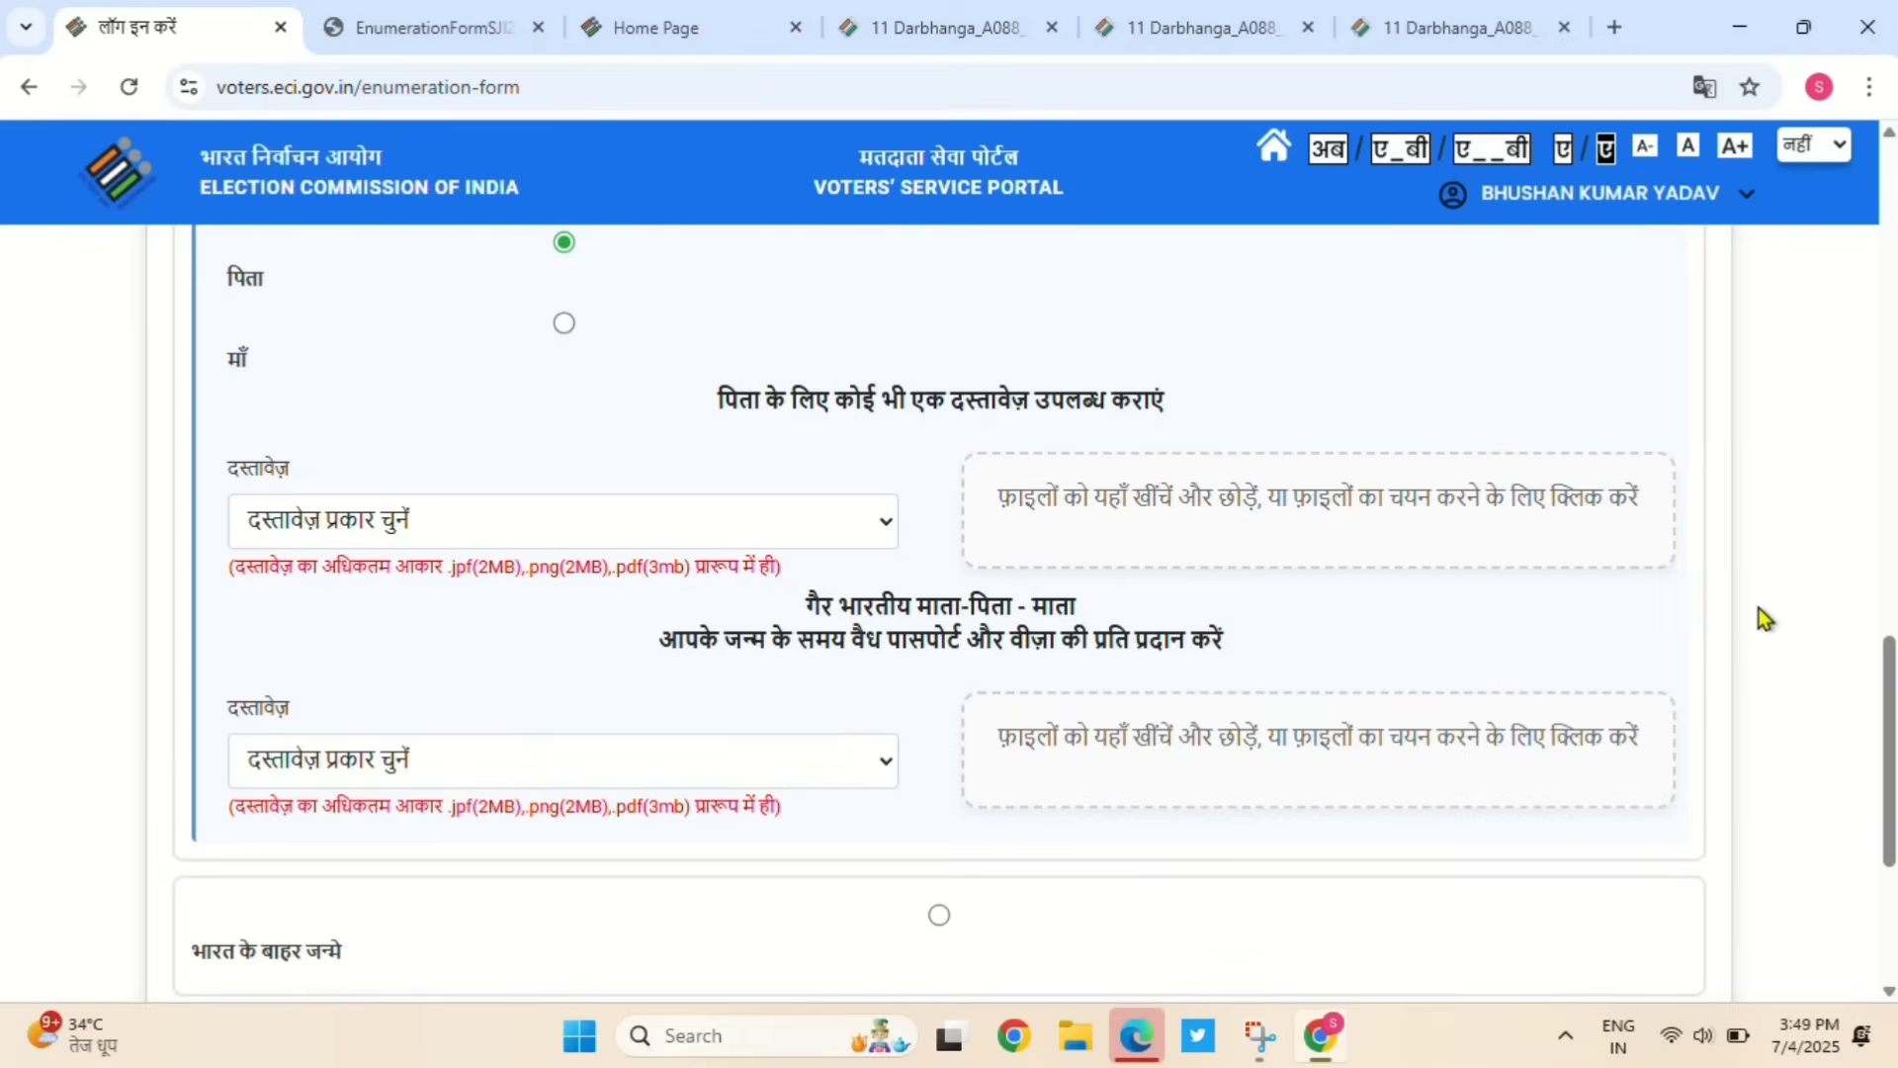
{"action": "scroll", "coordinate": [1765, 618], "scroll_direction": "up", "scroll_amount": 1}
{"action": "scroll", "coordinate": [1765, 618], "scroll_direction": "down", "scroll_amount": 5}
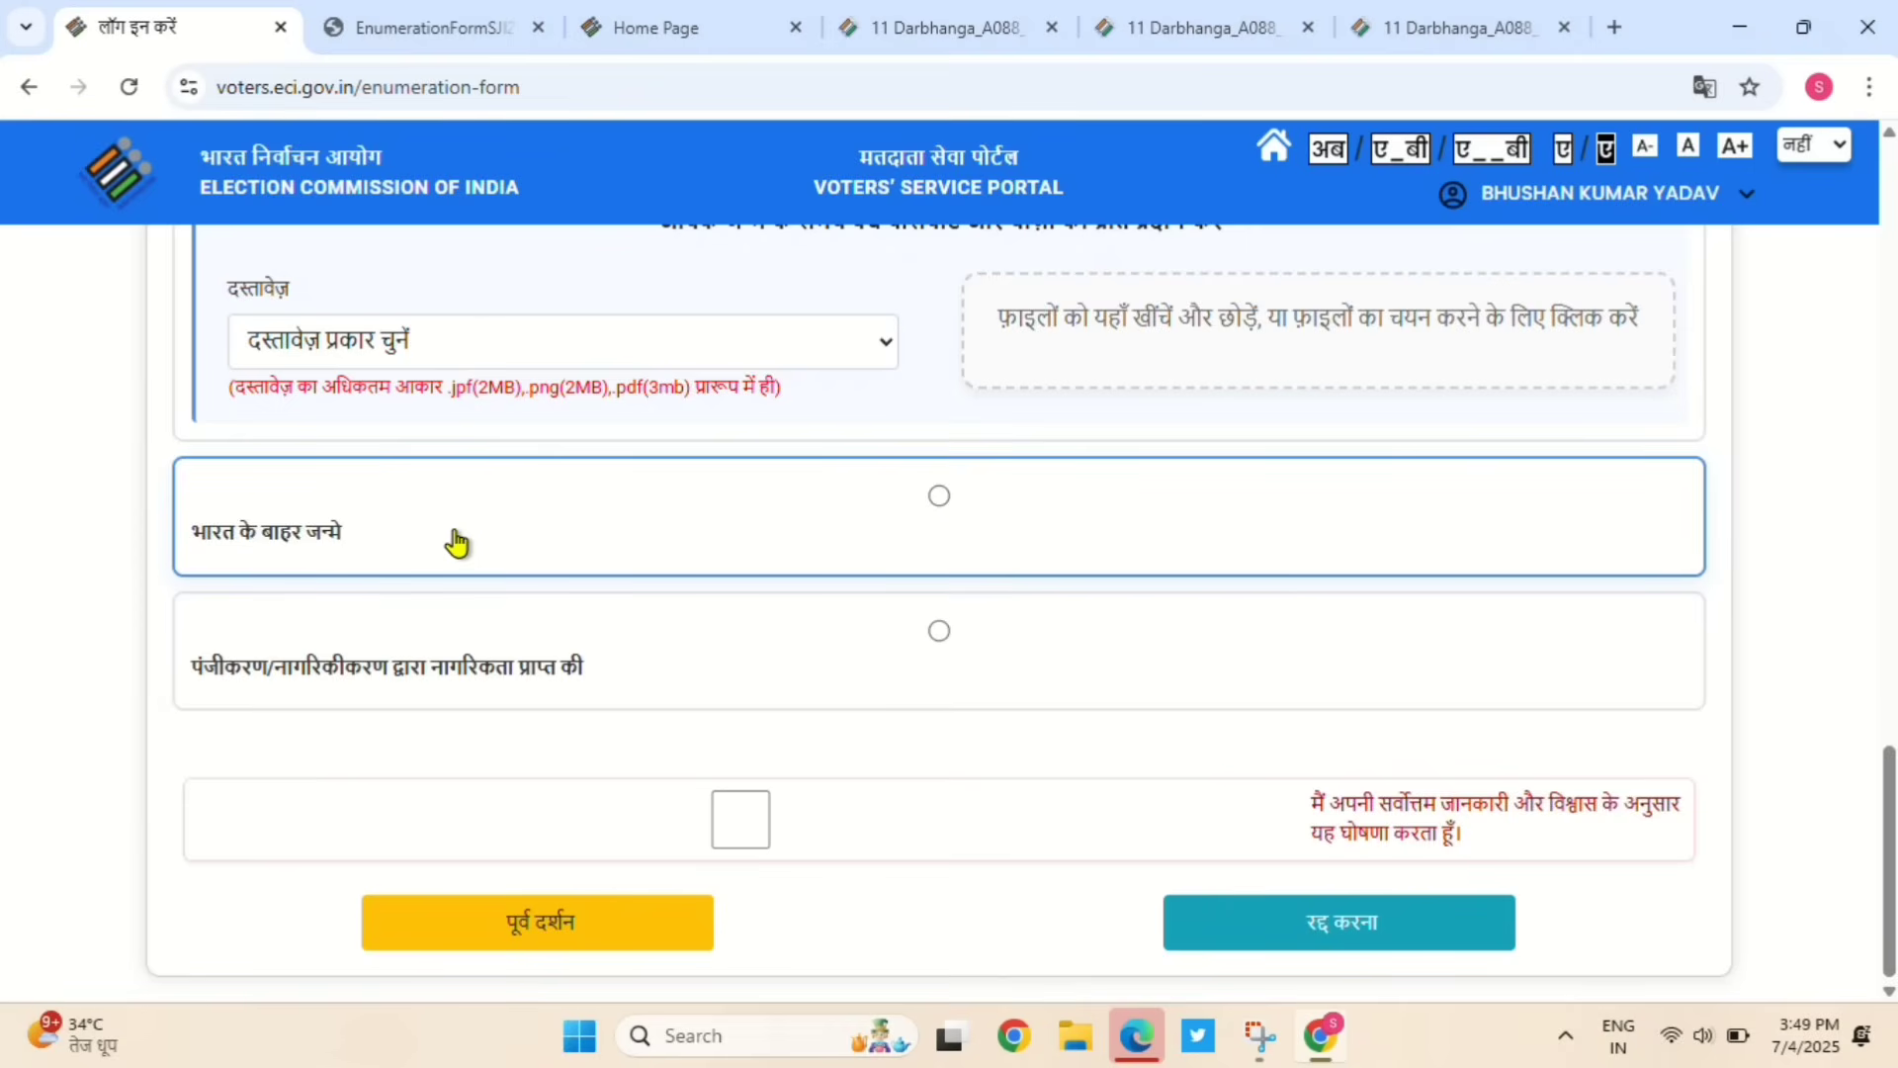
- Try the 'born outside India' category and review its document types
{"action": "left_click", "coordinate": [939, 495]}
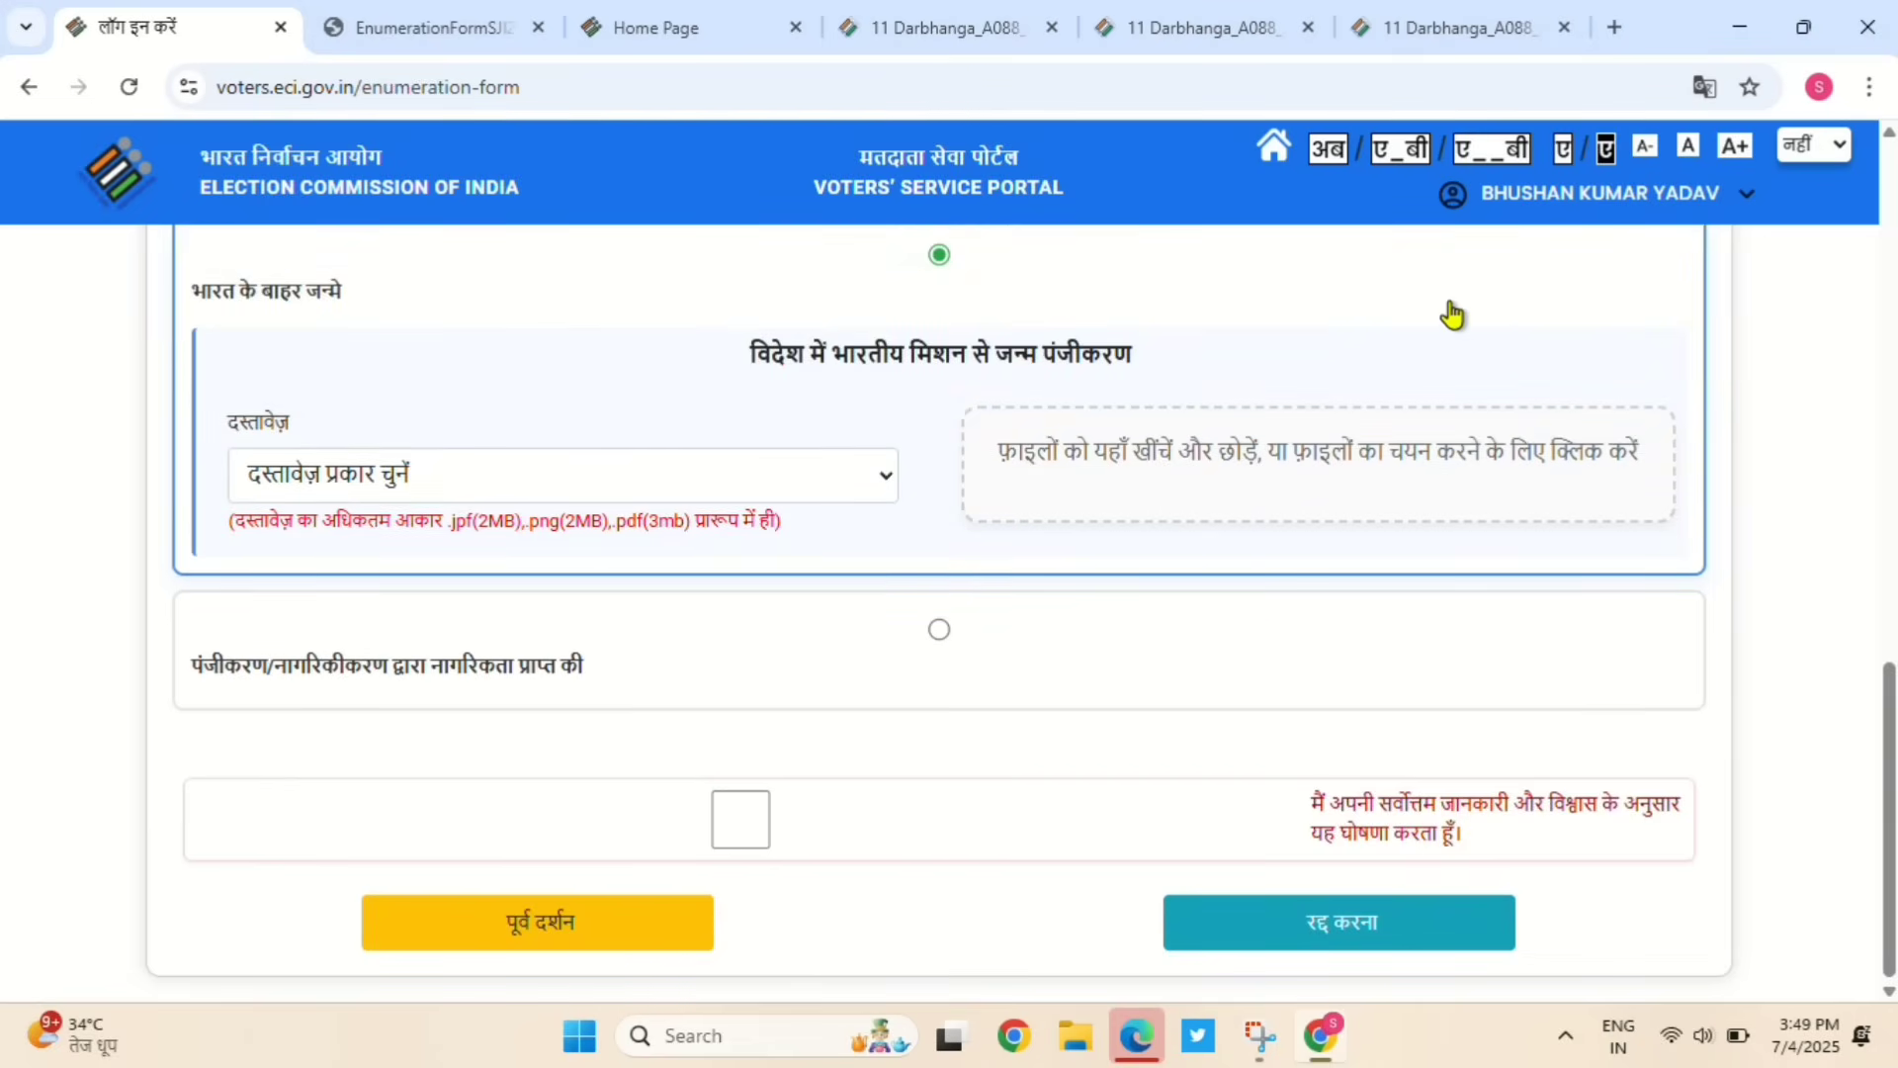
{"action": "scroll", "coordinate": [742, 542], "scroll_direction": "up", "scroll_amount": 2}
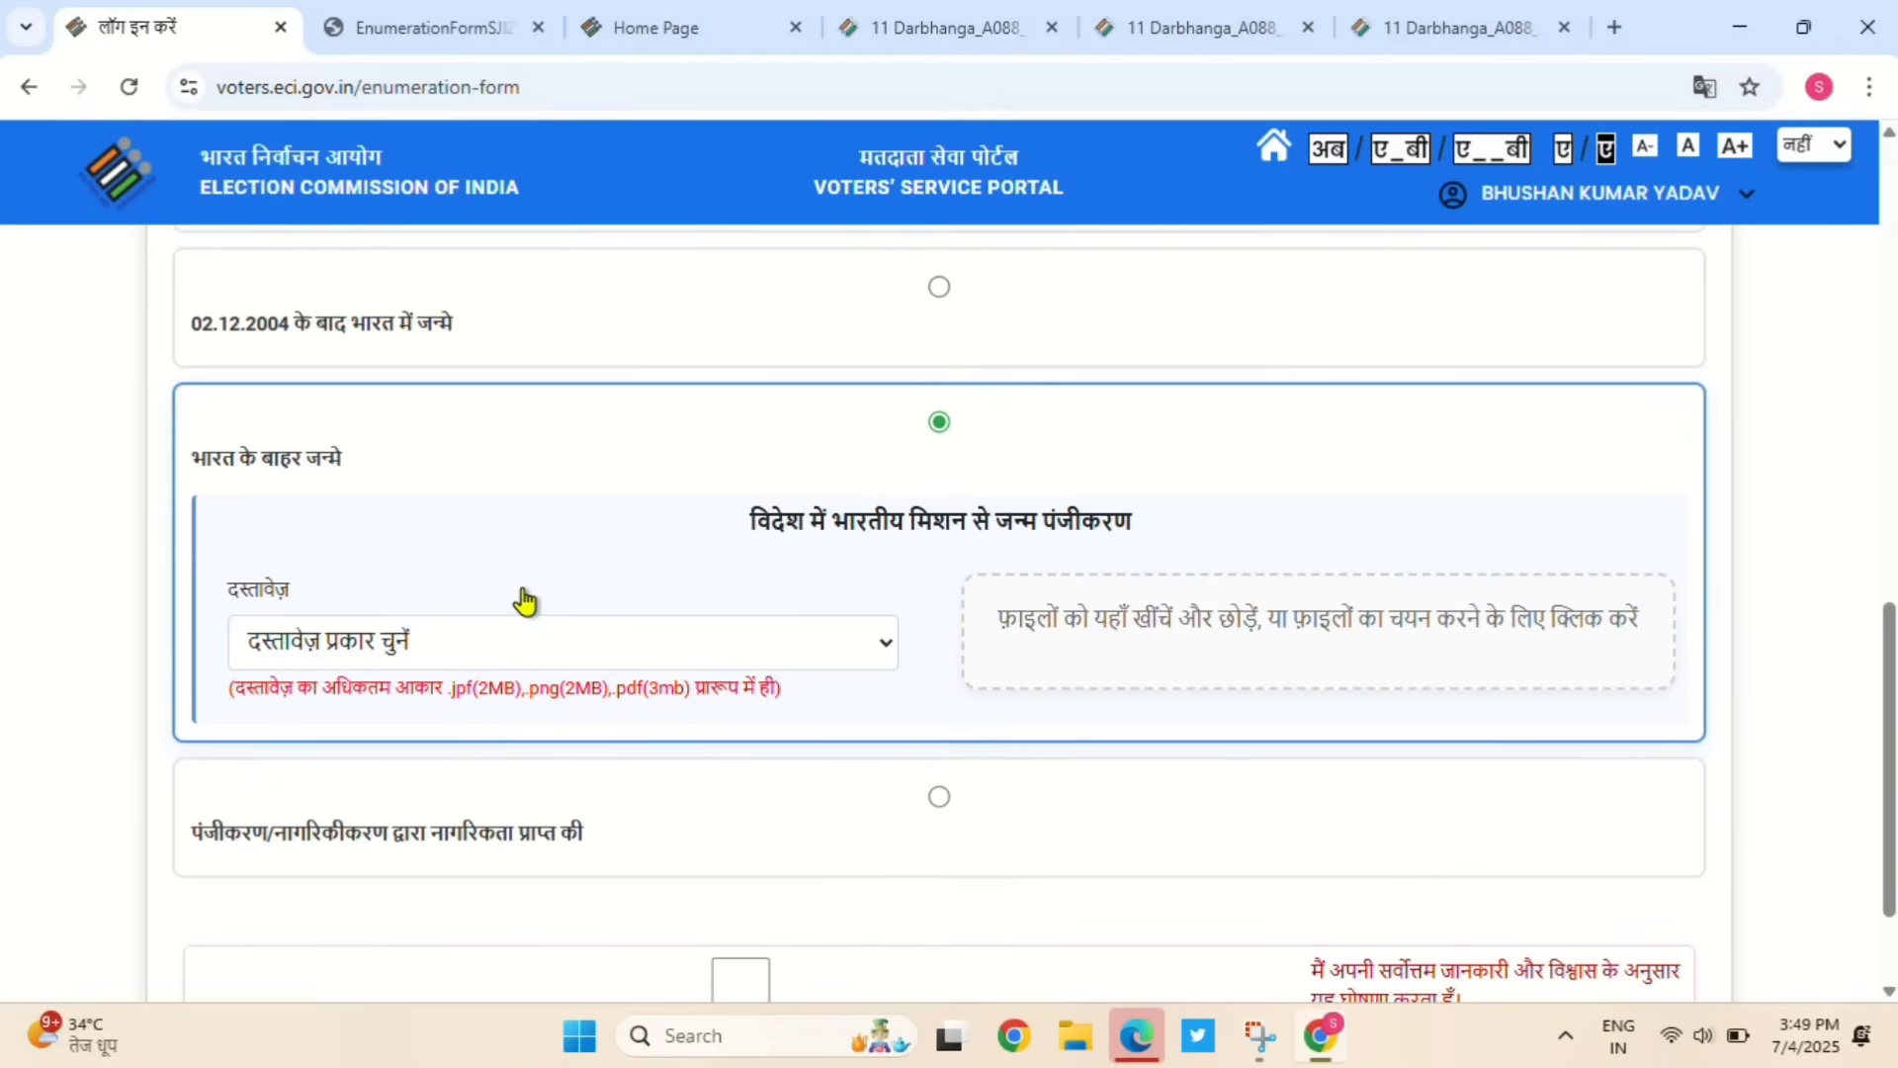
{"action": "left_click", "coordinate": [449, 642]}
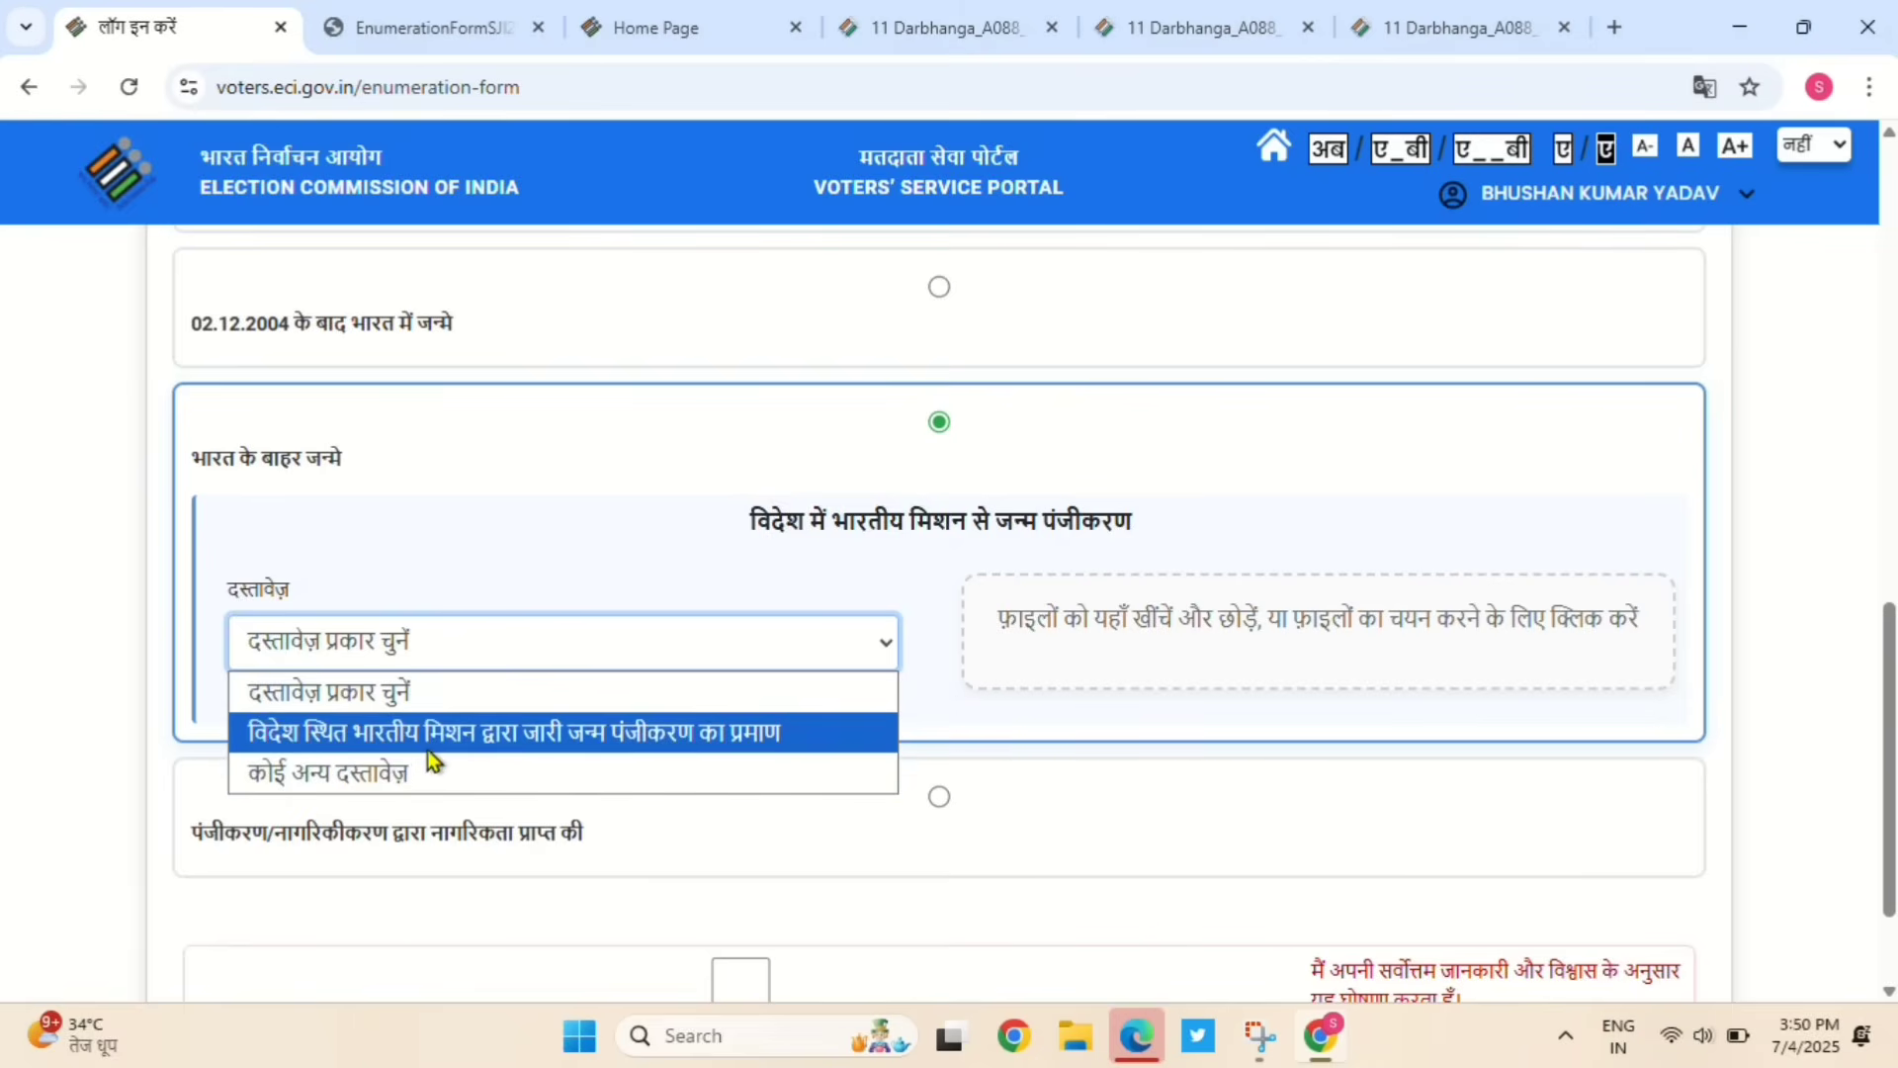
{"action": "left_click", "coordinate": [607, 688]}
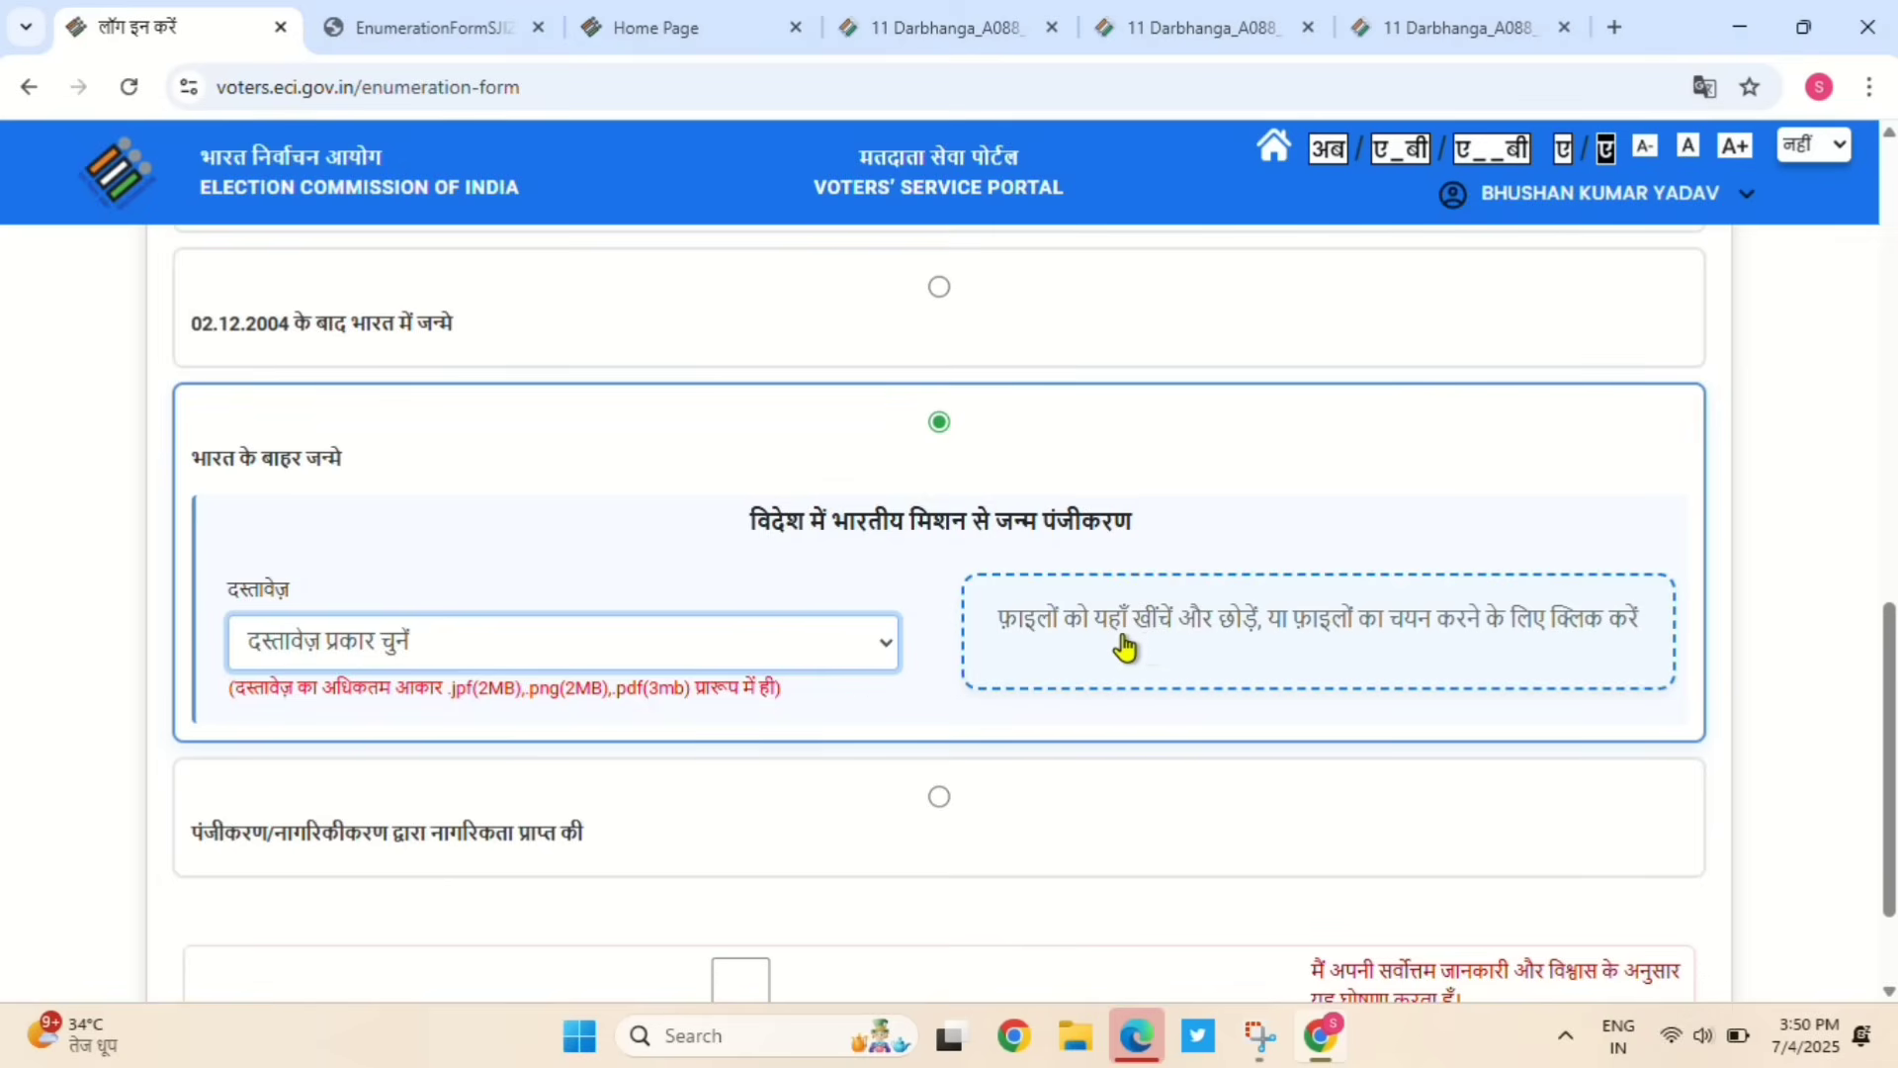
- Select citizenship by registration/naturalisation and list its accepted documents
{"action": "left_click", "coordinate": [1750, 620]}
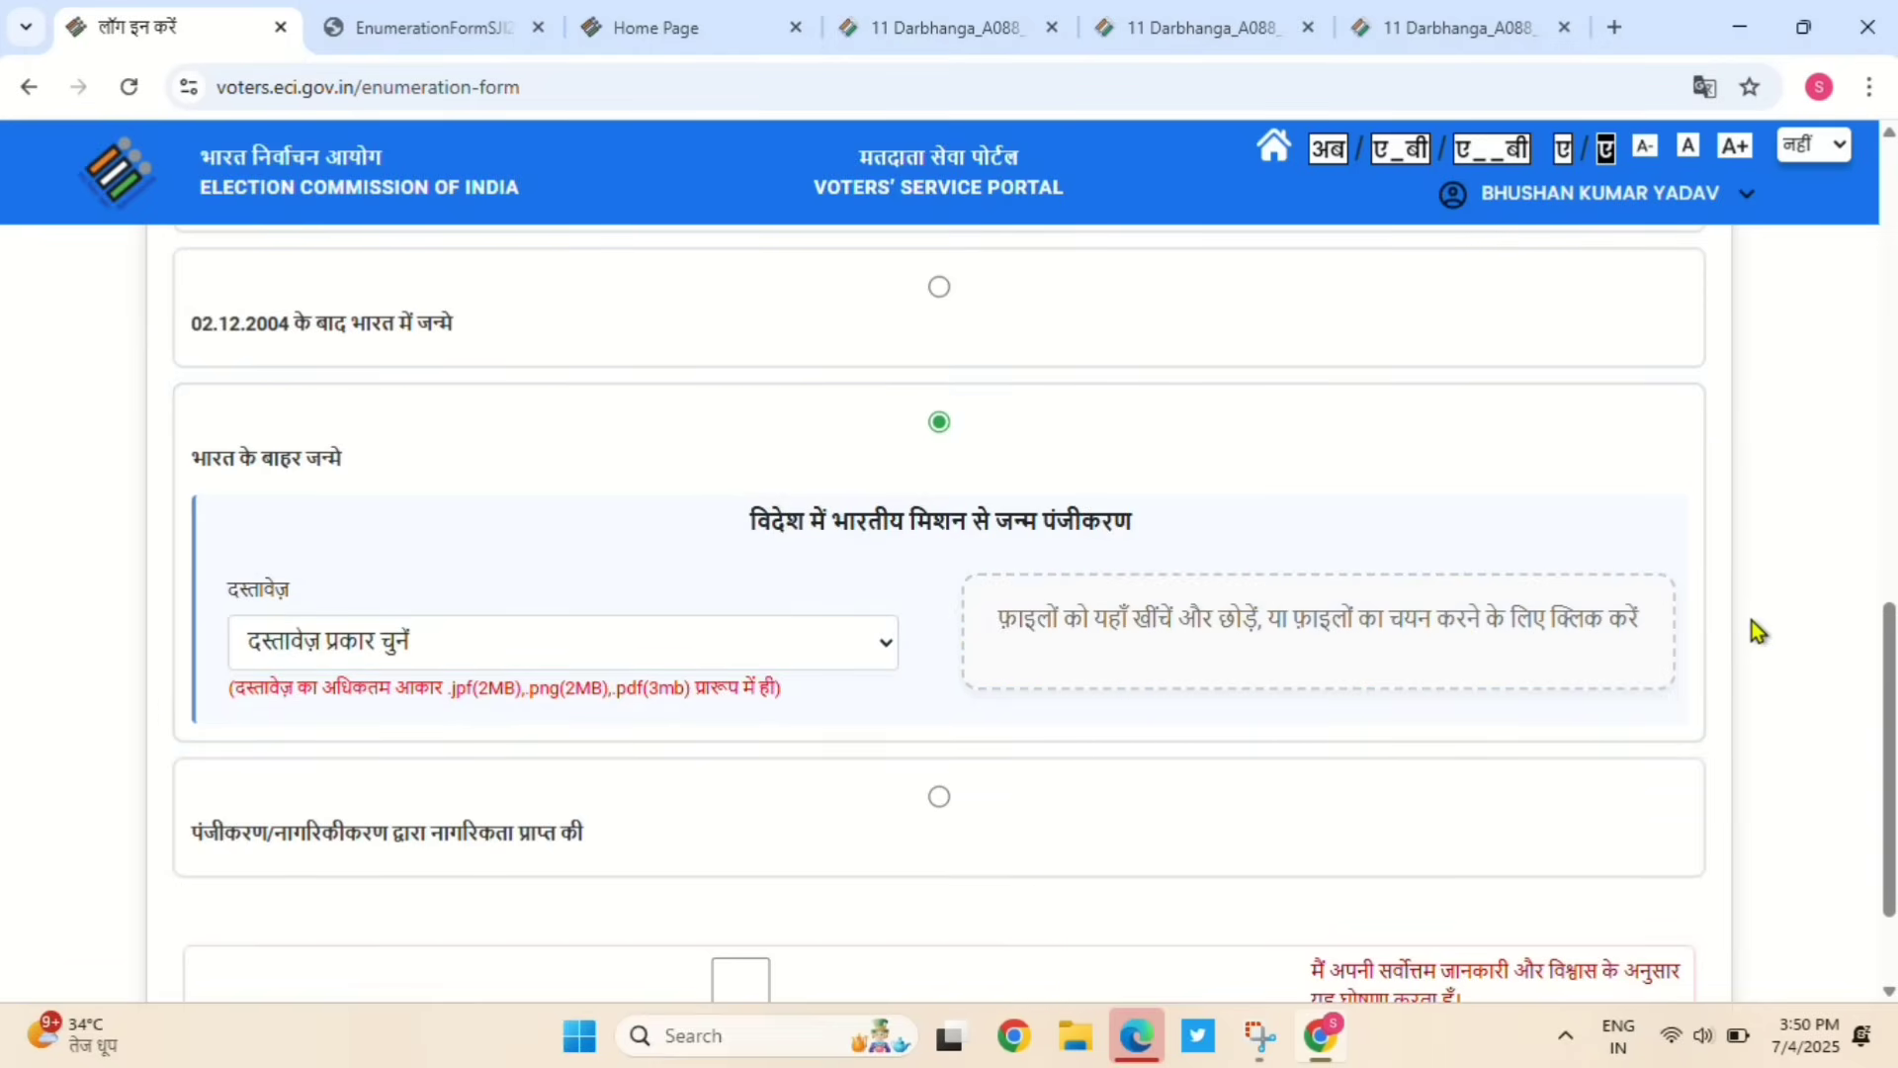
{"action": "scroll", "coordinate": [1752, 620], "scroll_direction": "down", "scroll_amount": 2}
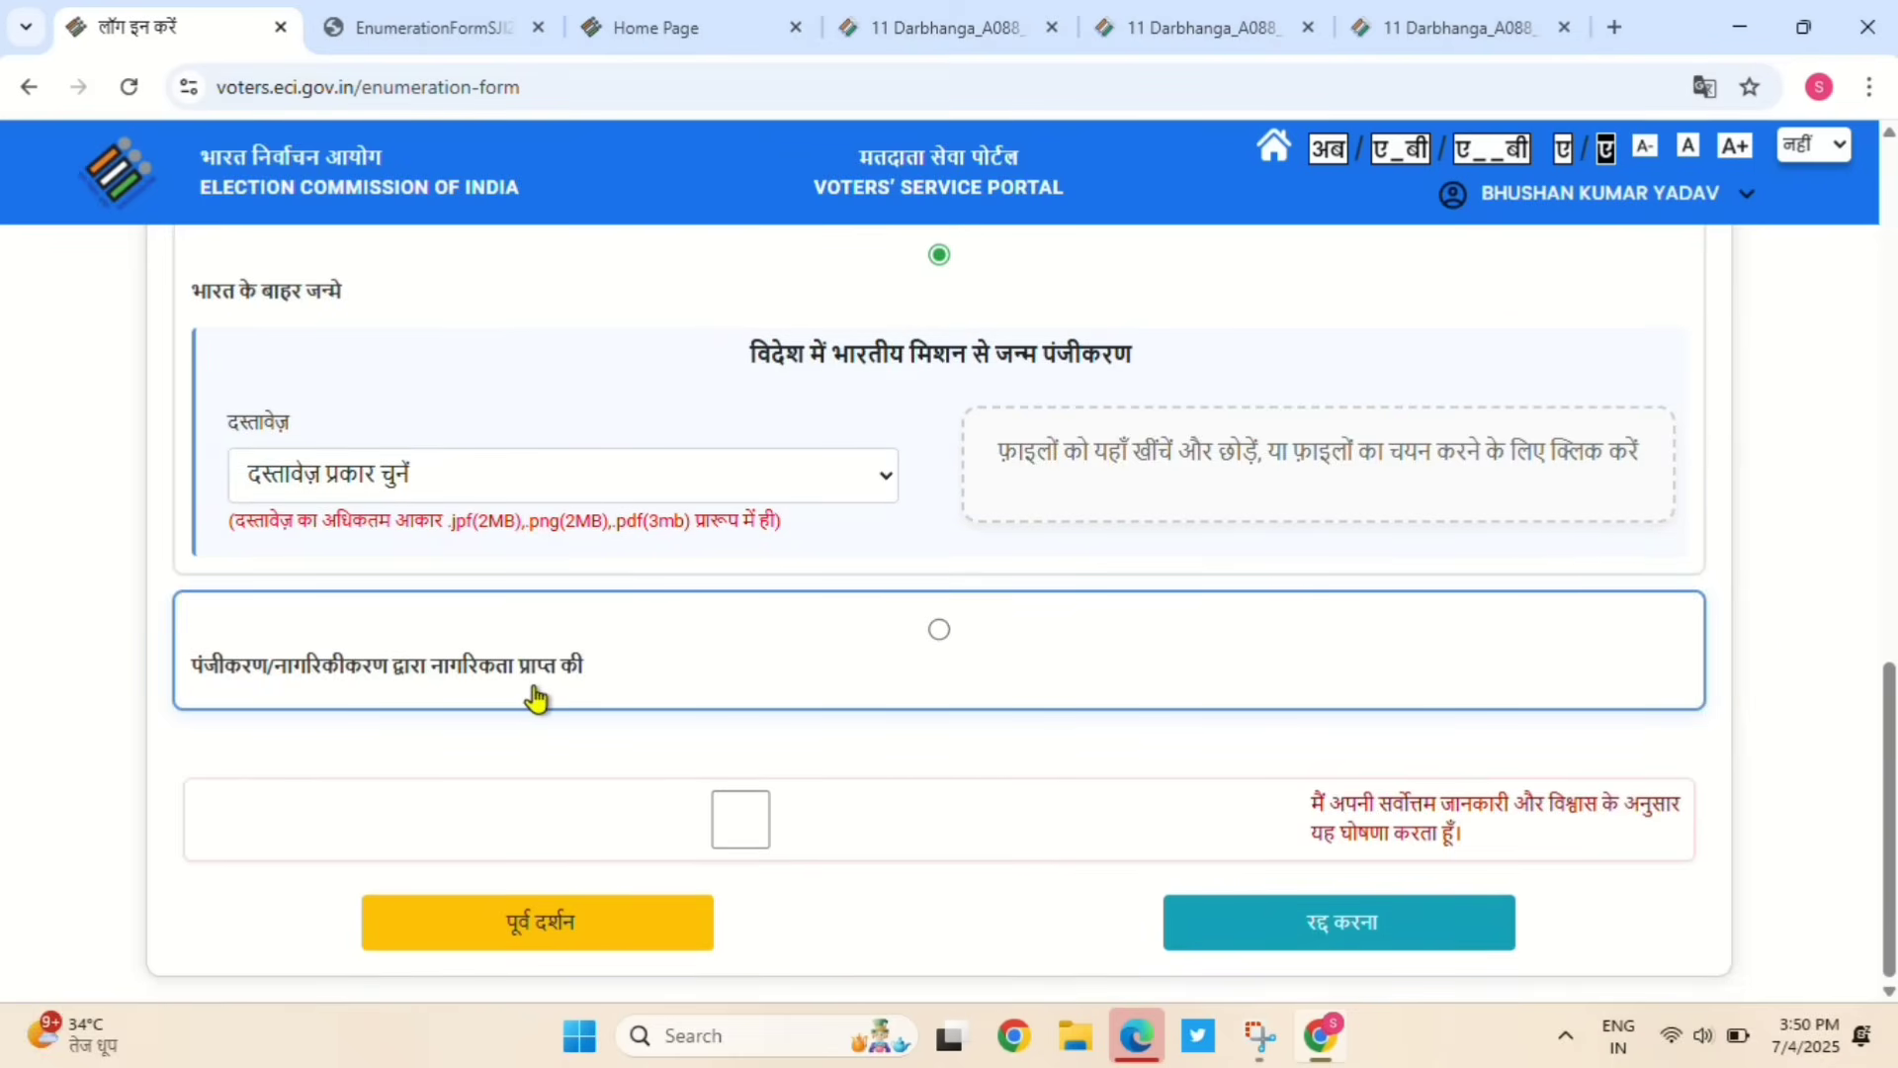
{"action": "left_click", "coordinate": [940, 638]}
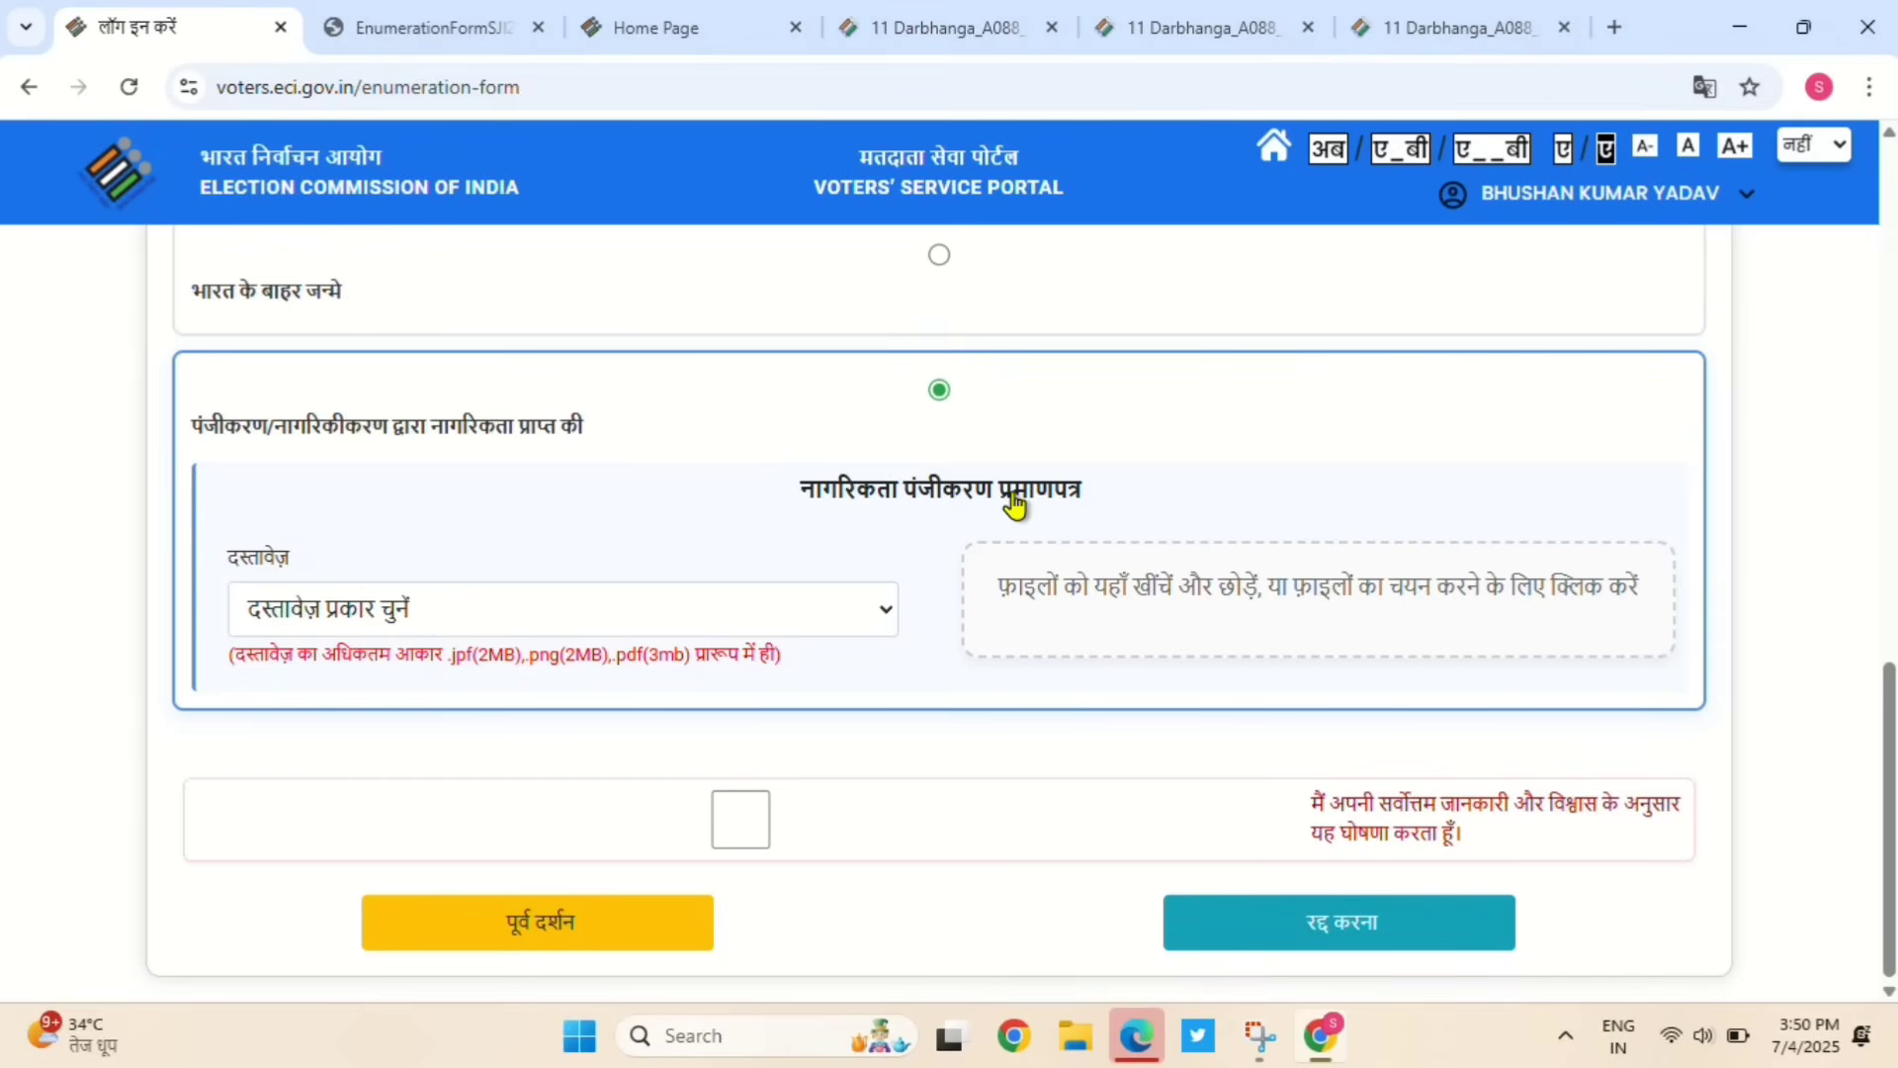
{"action": "left_click", "coordinate": [406, 609]}
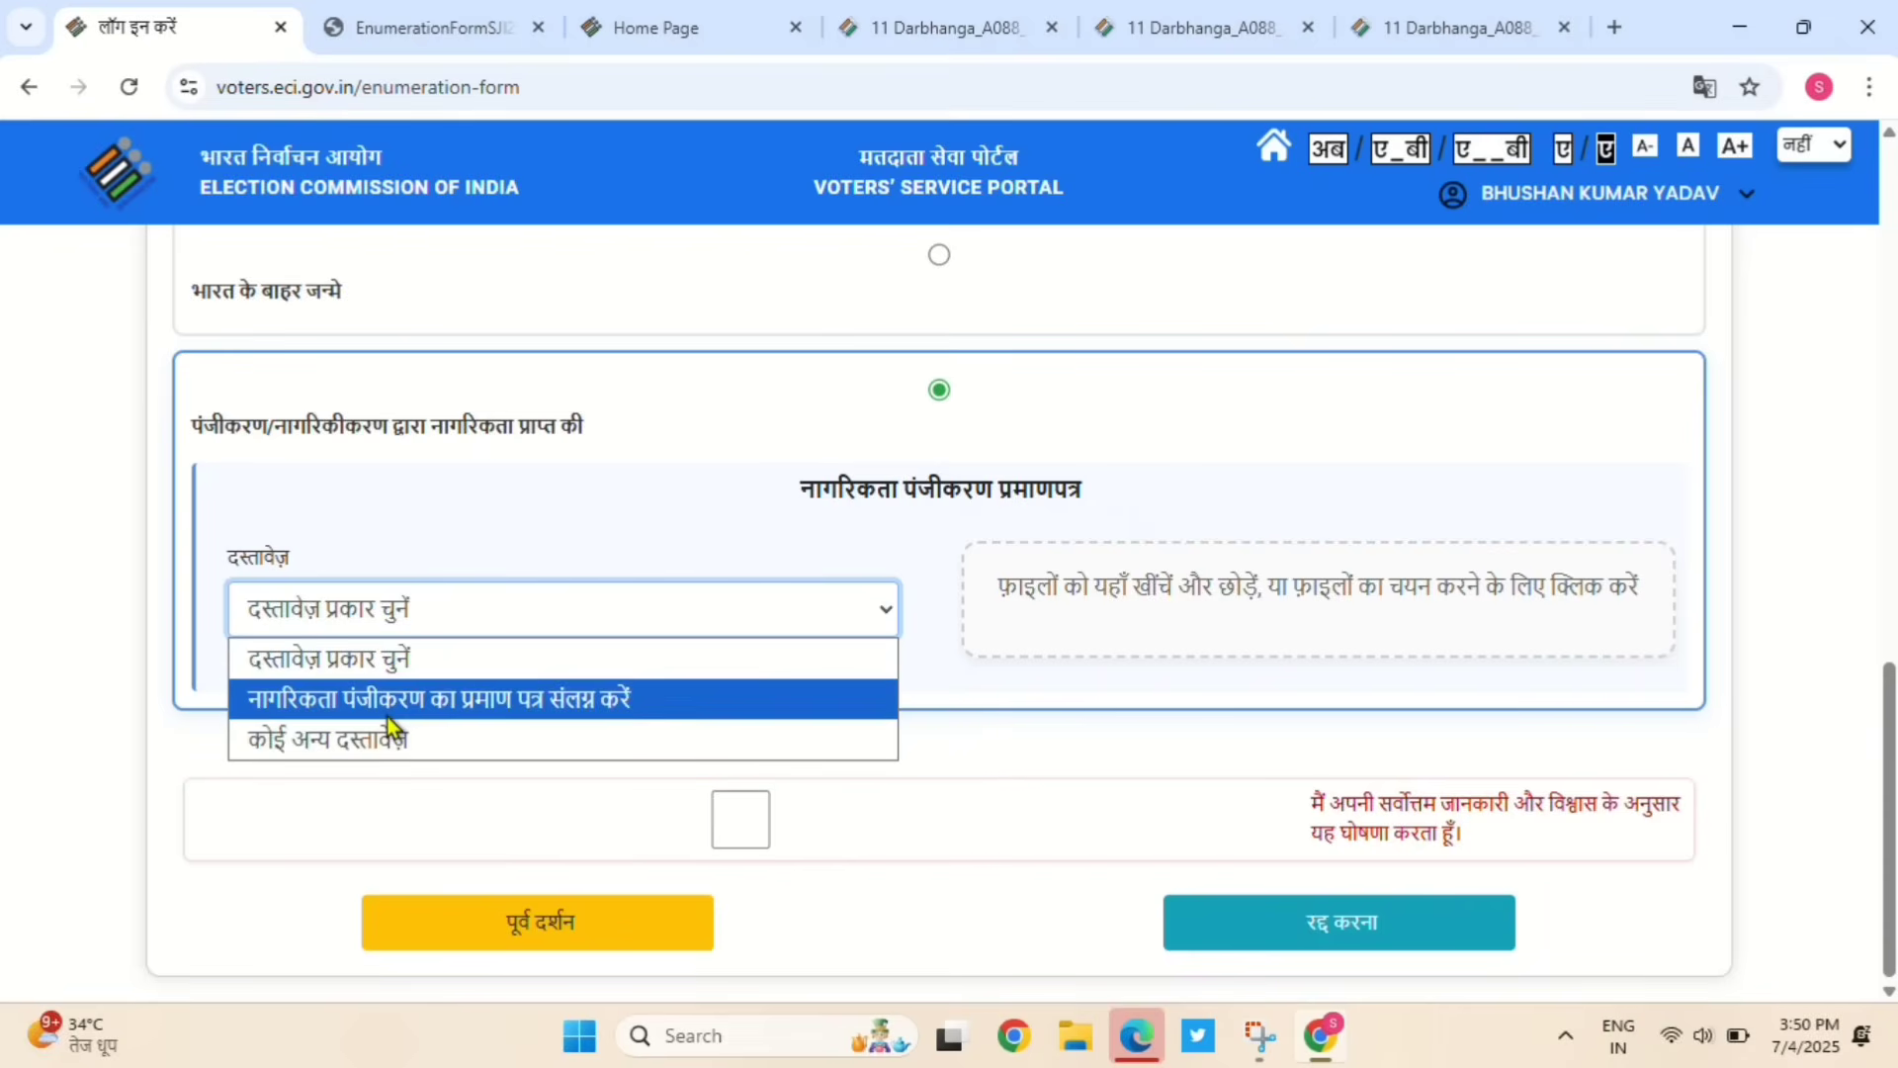
- Select the 'born in India between 01.07.1987 and 02.12.2004' category
{"action": "scroll", "coordinate": [1813, 534], "scroll_direction": "up", "scroll_amount": 7}
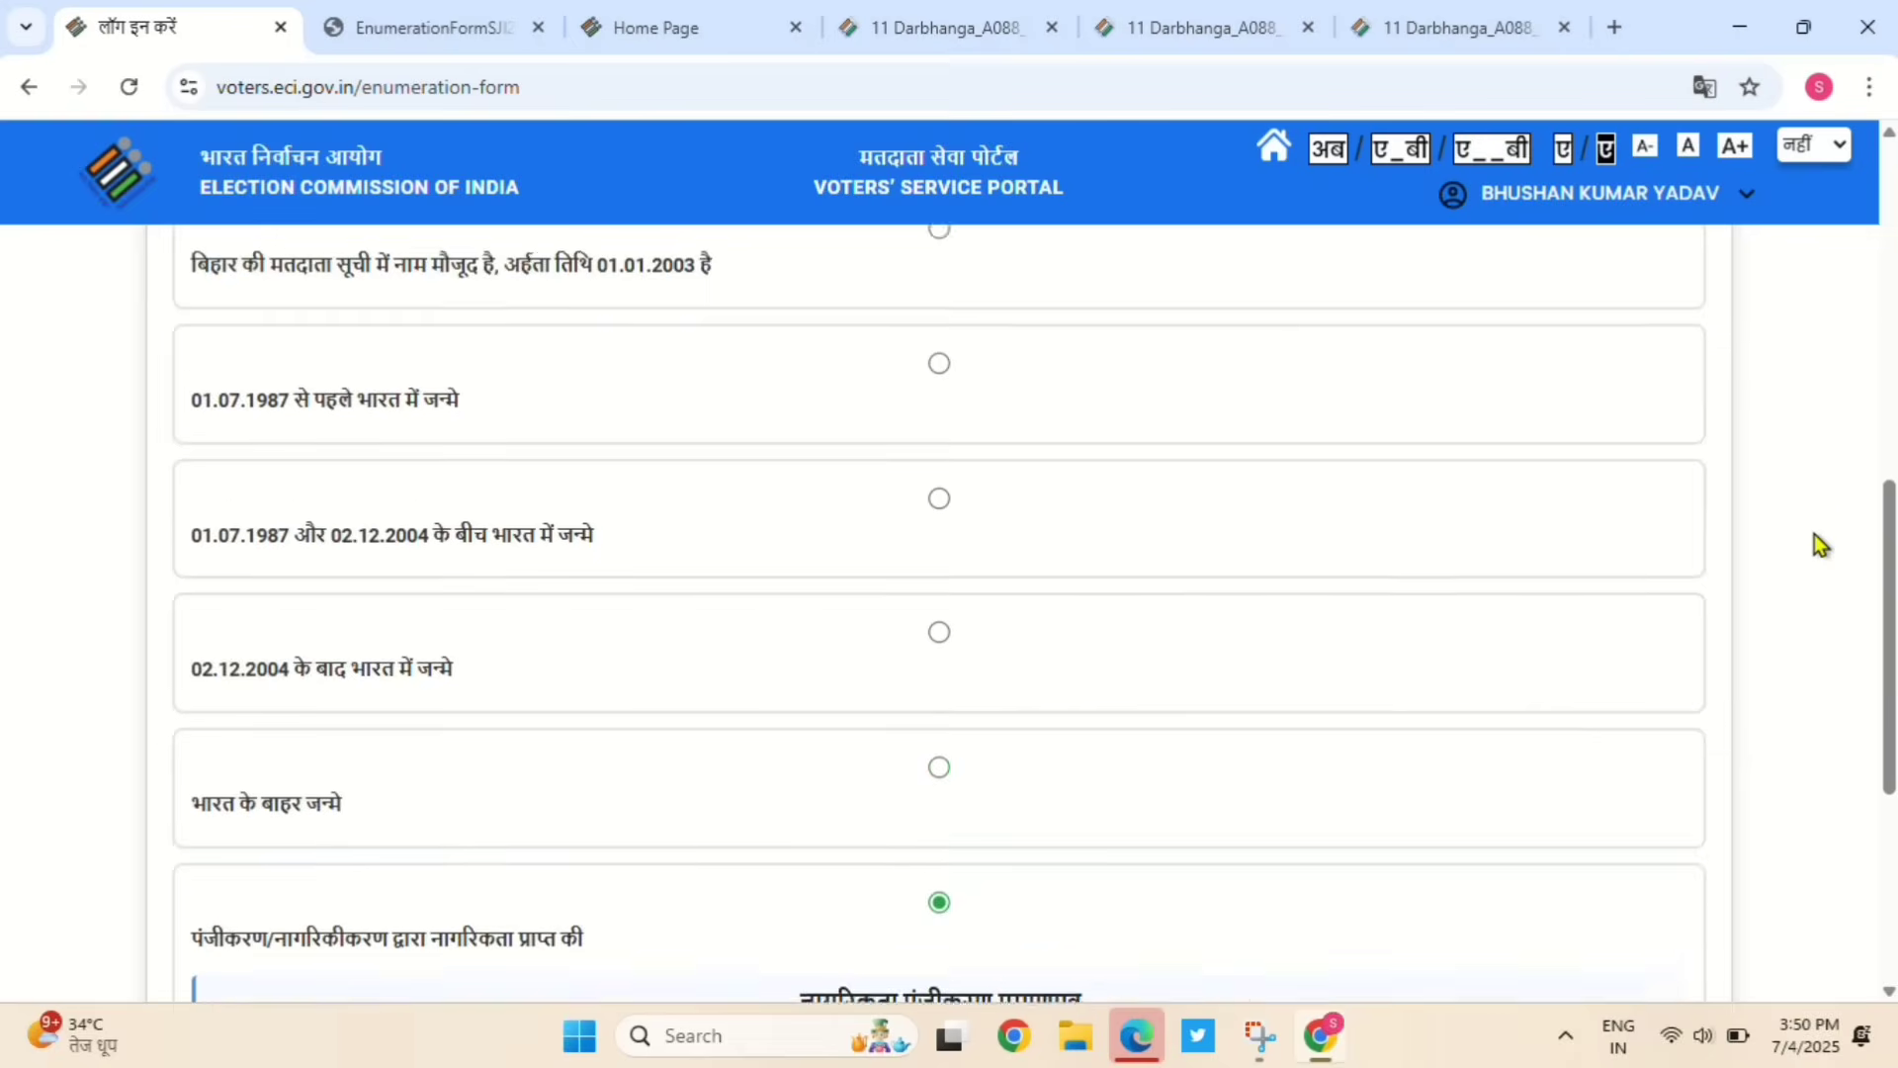
{"action": "scroll", "coordinate": [1813, 534], "scroll_direction": "up", "scroll_amount": 2}
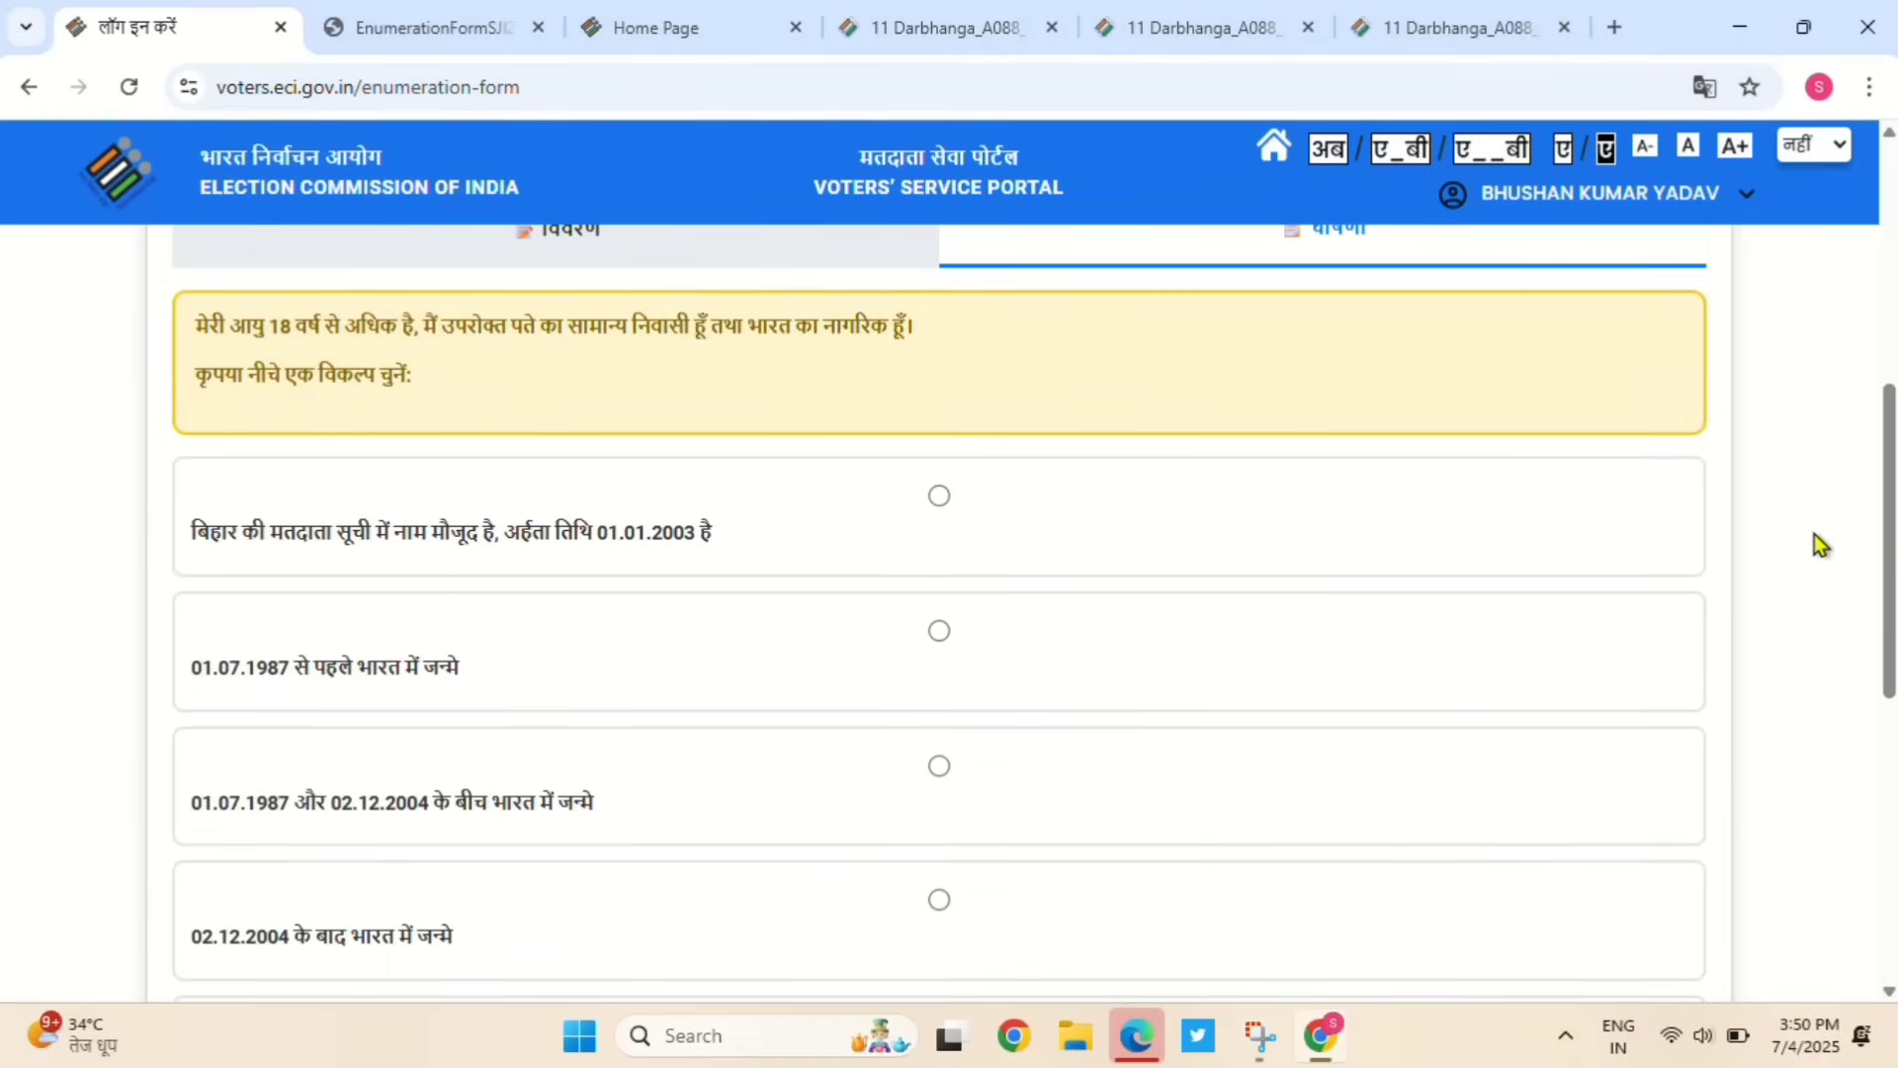
{"action": "scroll", "coordinate": [1813, 534], "scroll_direction": "down", "scroll_amount": 1}
{"action": "scroll", "coordinate": [1816, 543], "scroll_direction": "down", "scroll_amount": 2}
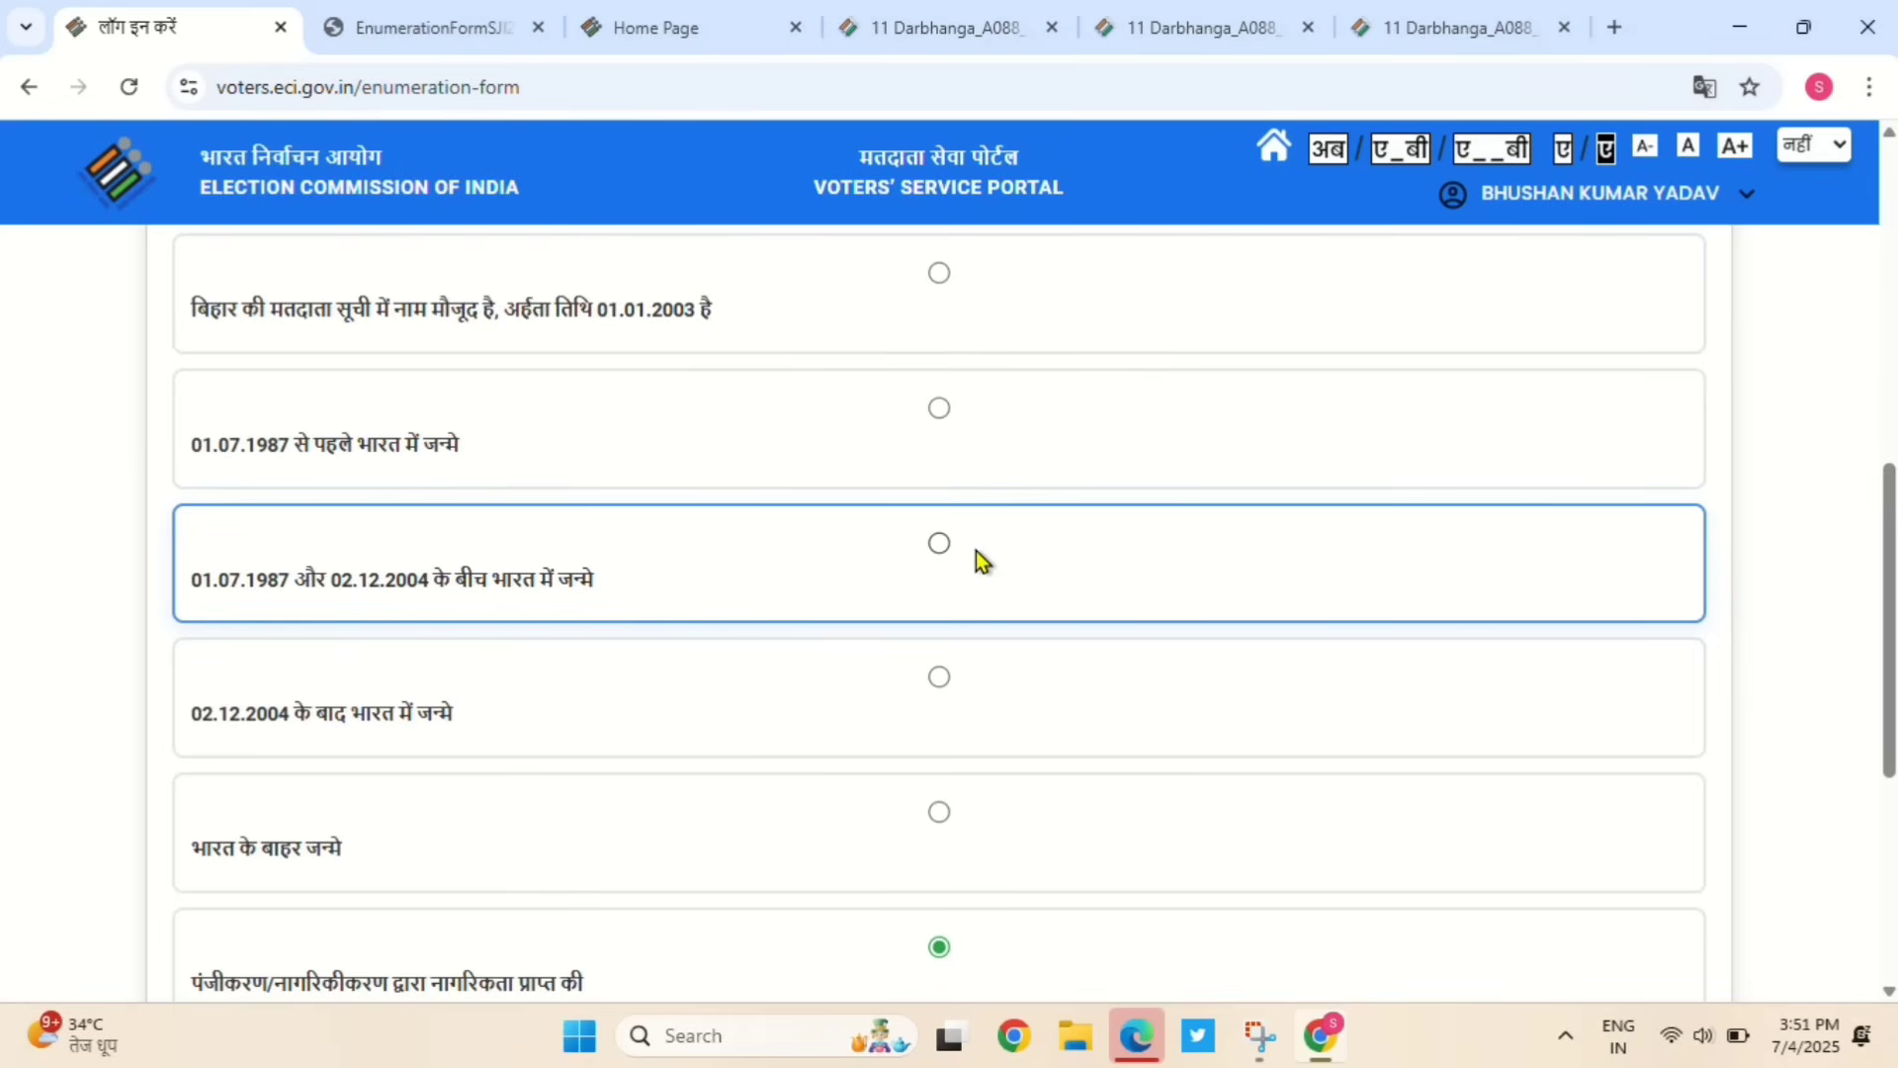
{"action": "left_click", "coordinate": [940, 544]}
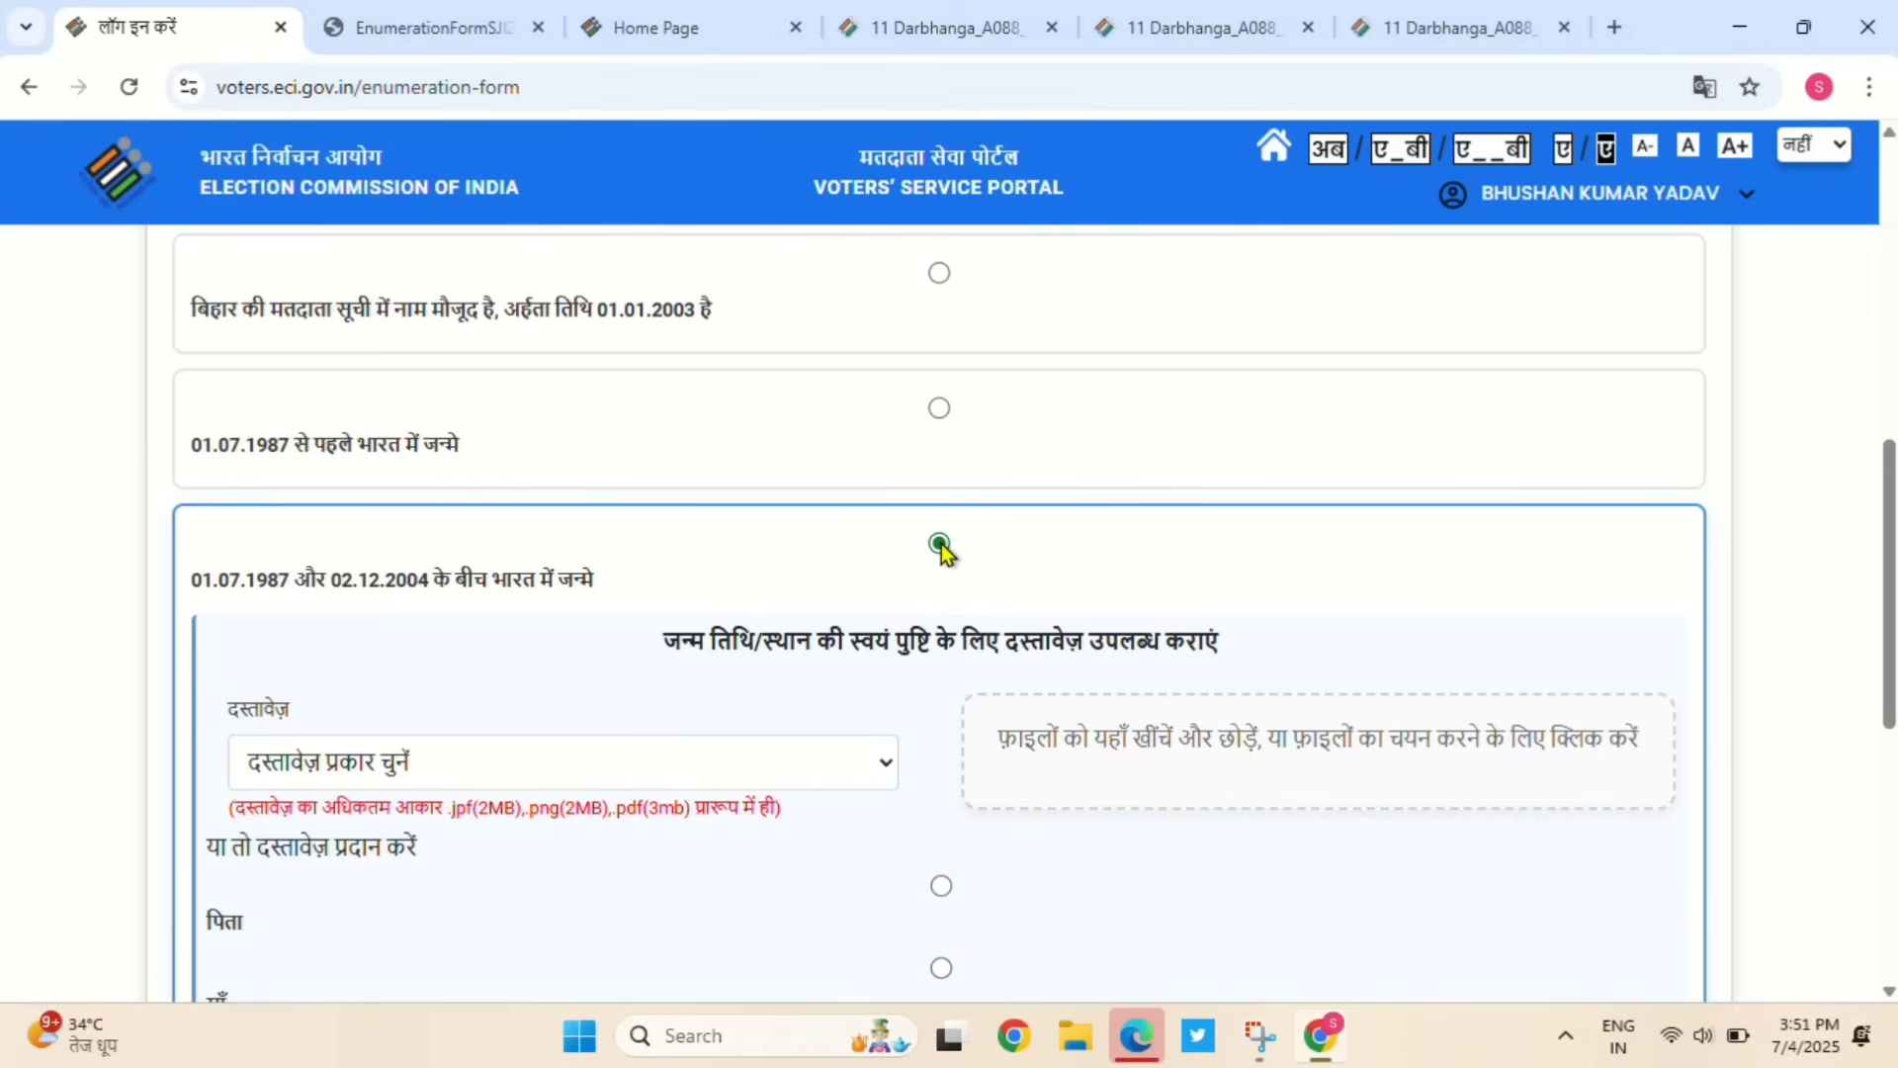
{"action": "scroll", "coordinate": [987, 463], "scroll_direction": "down", "scroll_amount": 2}
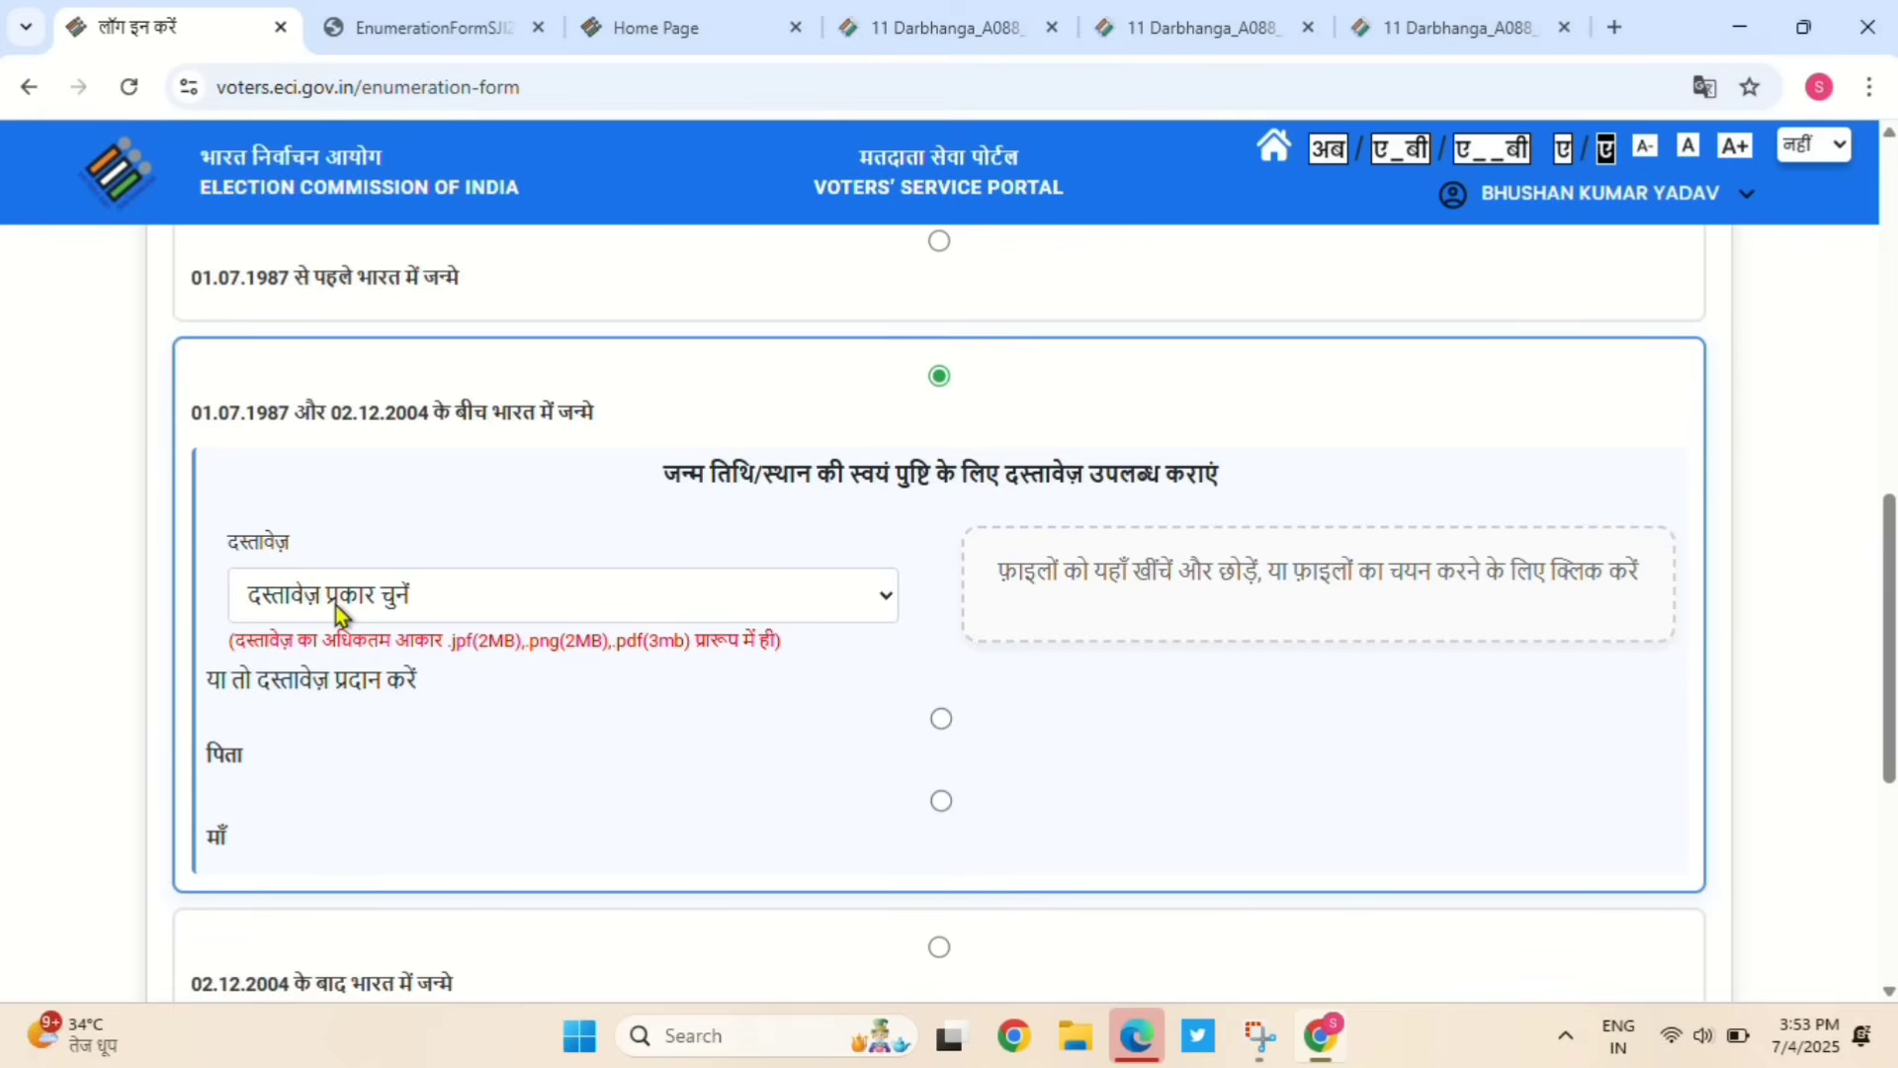
- Upload the matriculation certificate as birth proof and choose माँ (mother) for parent documents
{"action": "left_click", "coordinate": [335, 605]}
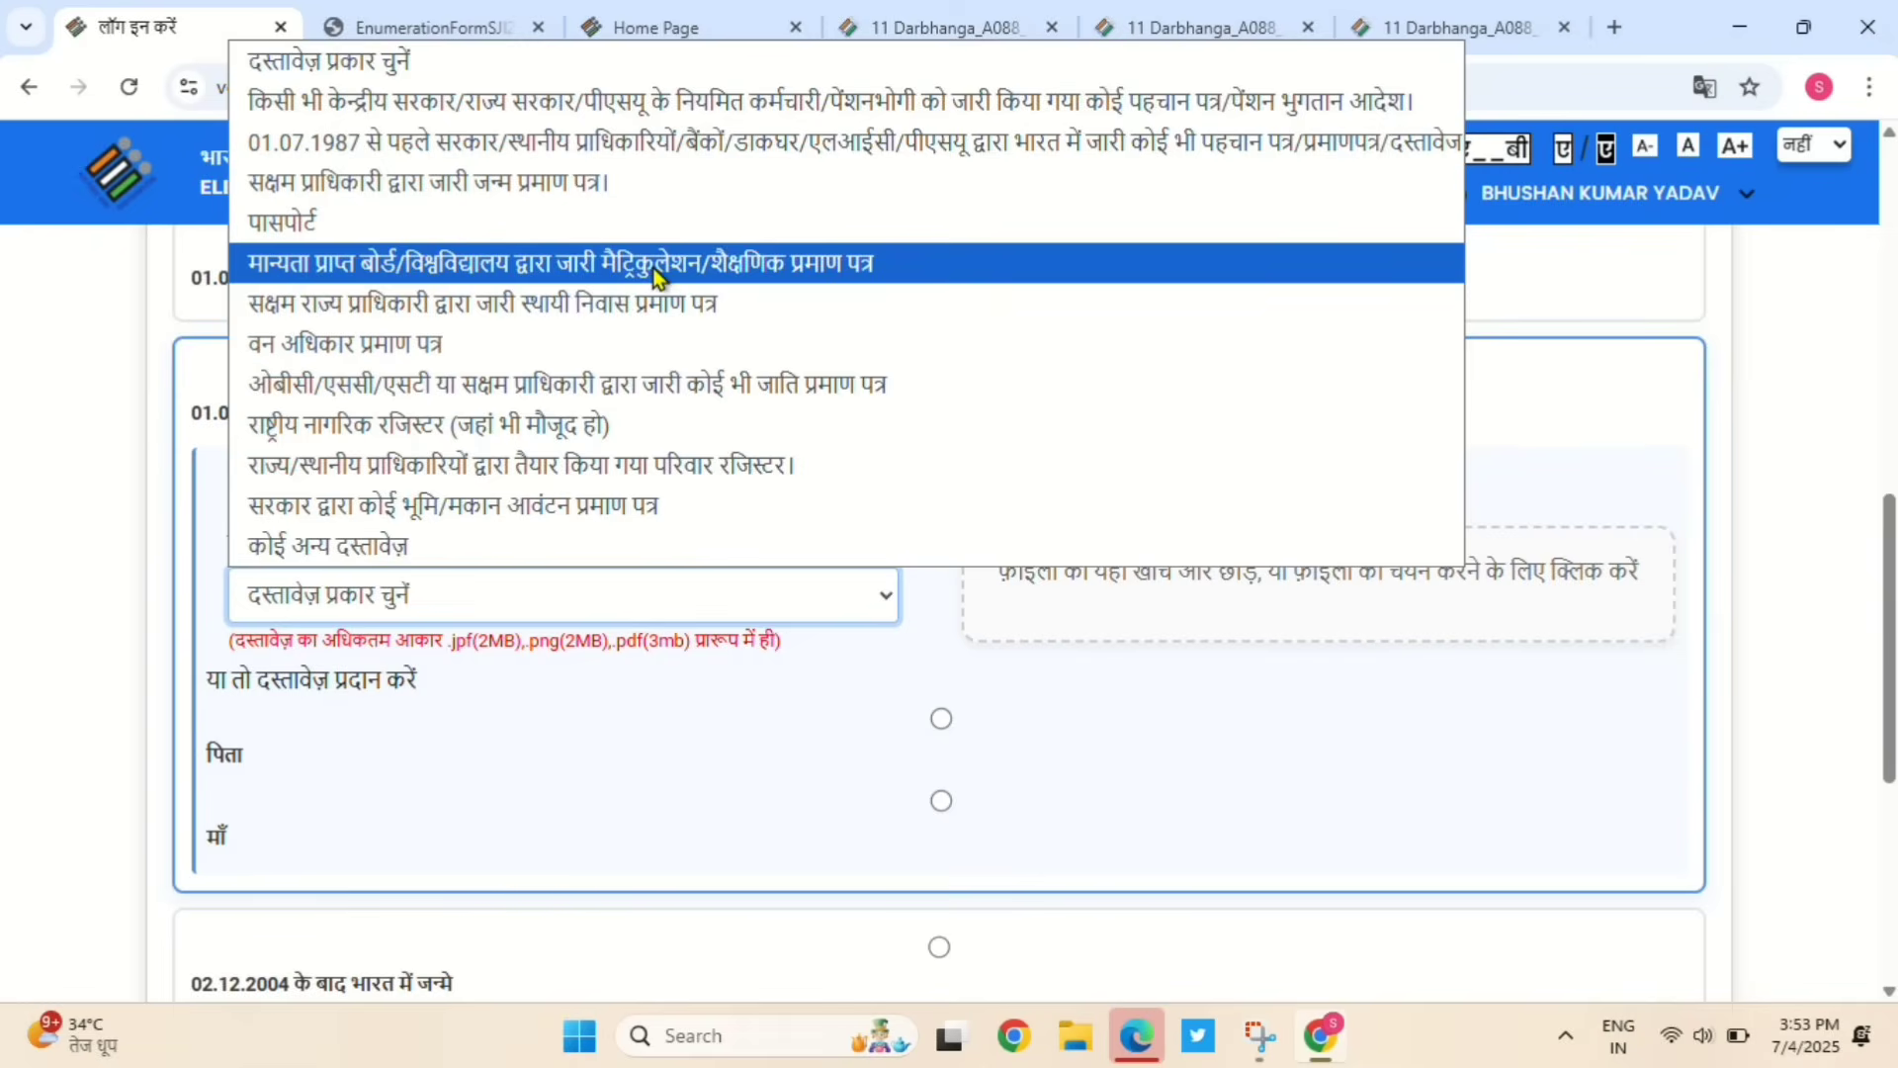
{"action": "left_click", "coordinate": [514, 262]}
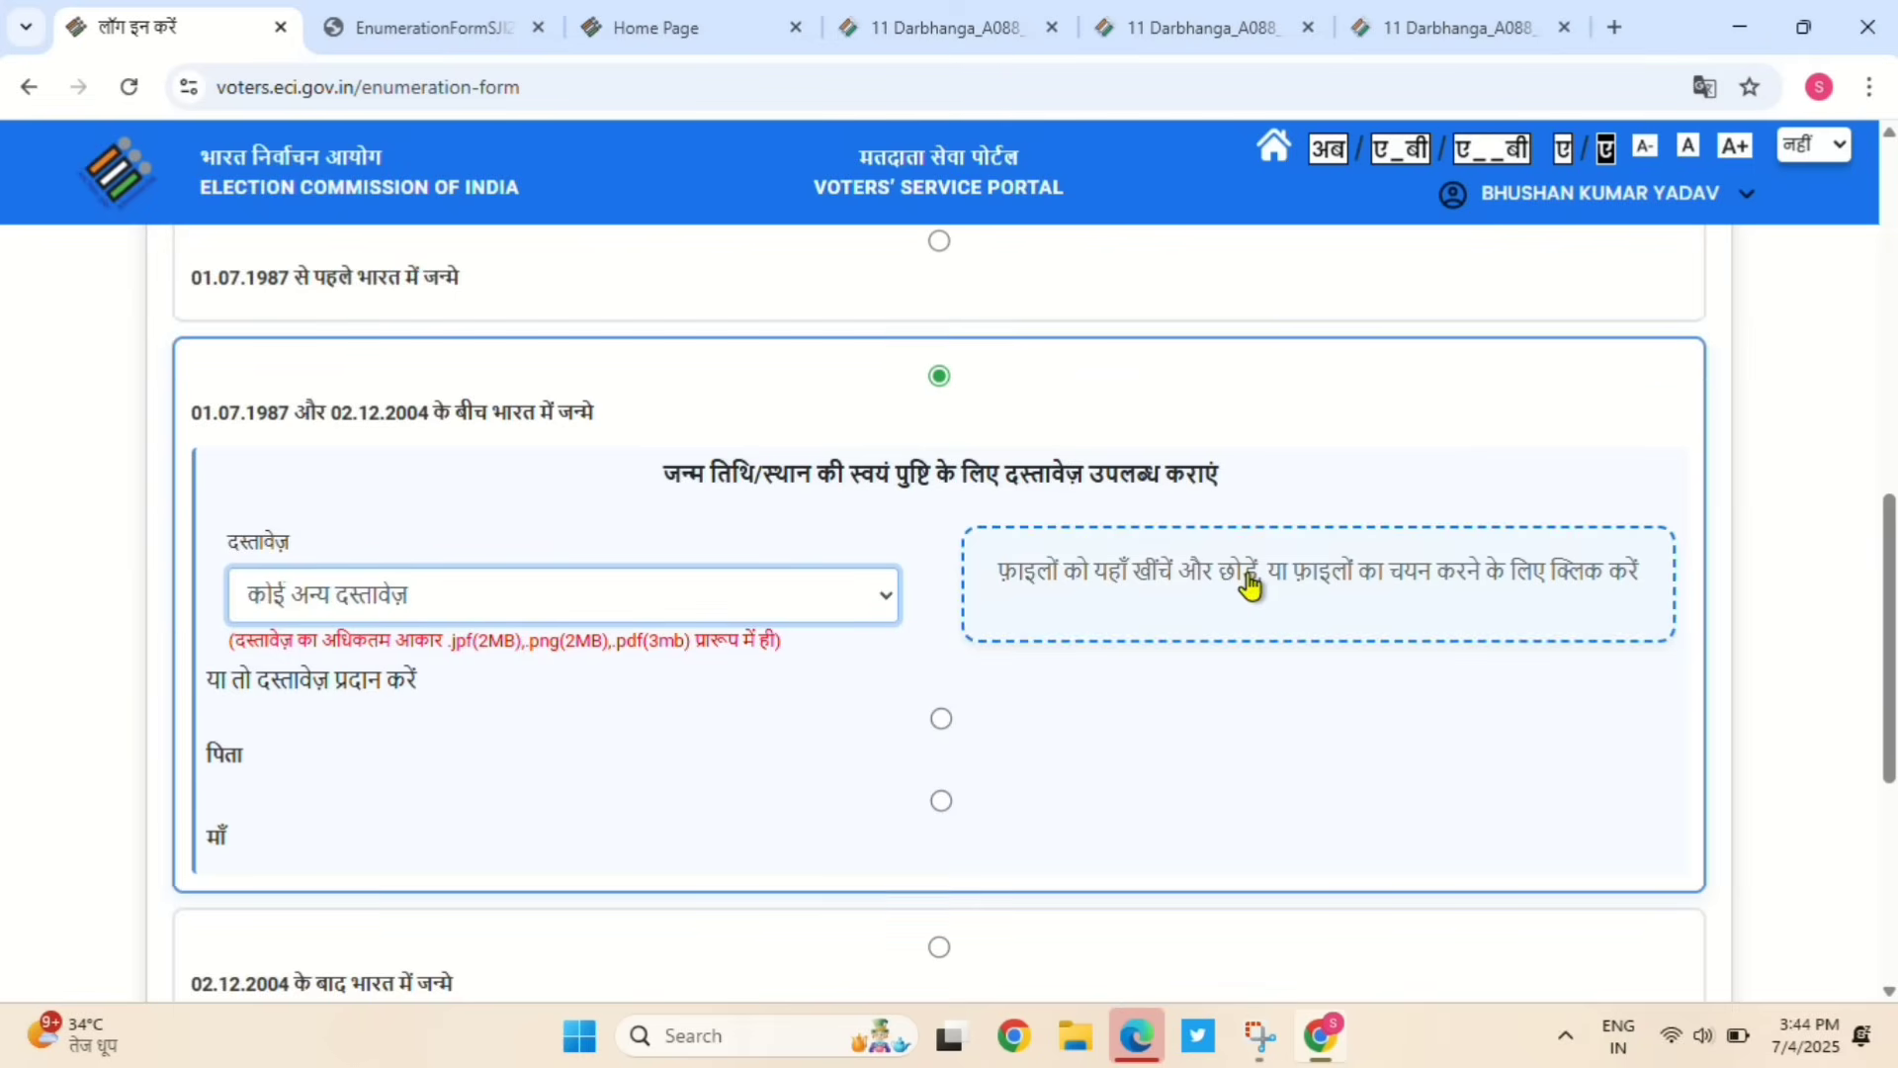
{"action": "left_click", "coordinate": [1252, 583]}
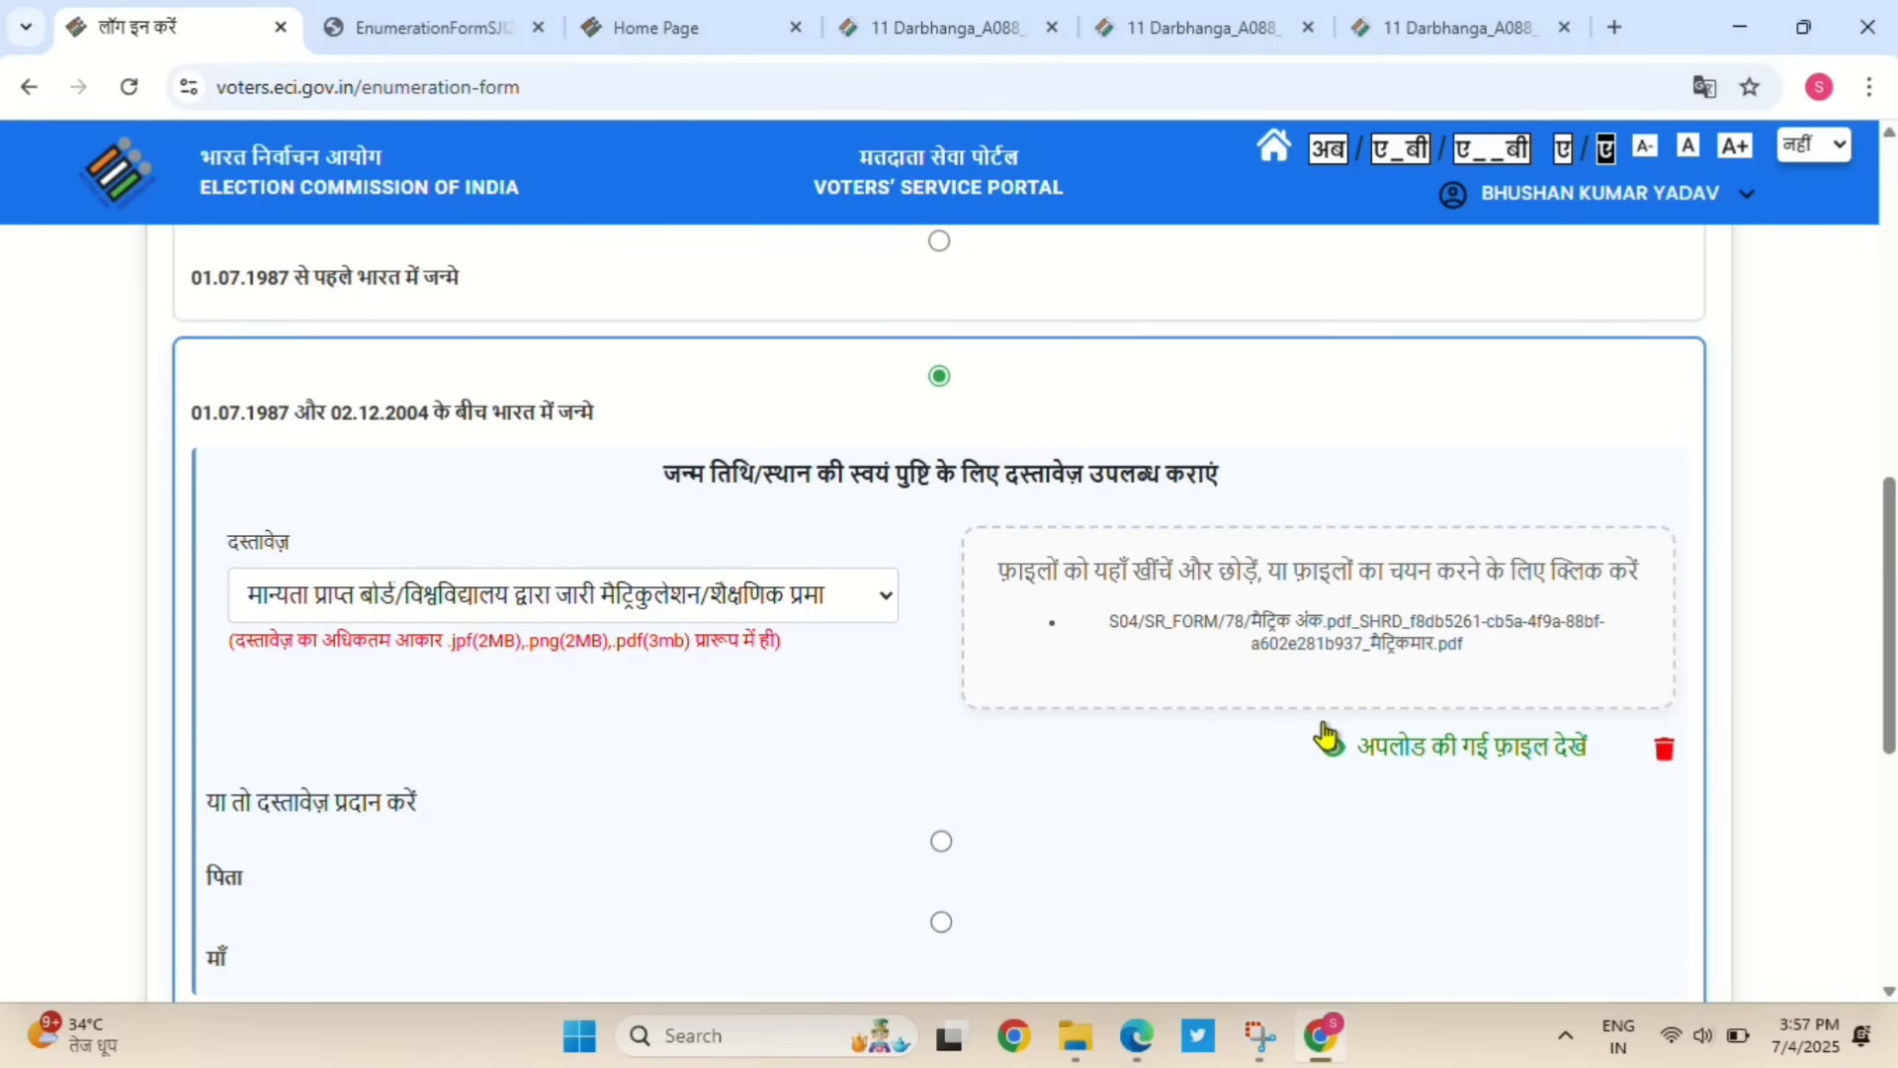
{"action": "left_click", "coordinate": [941, 921]}
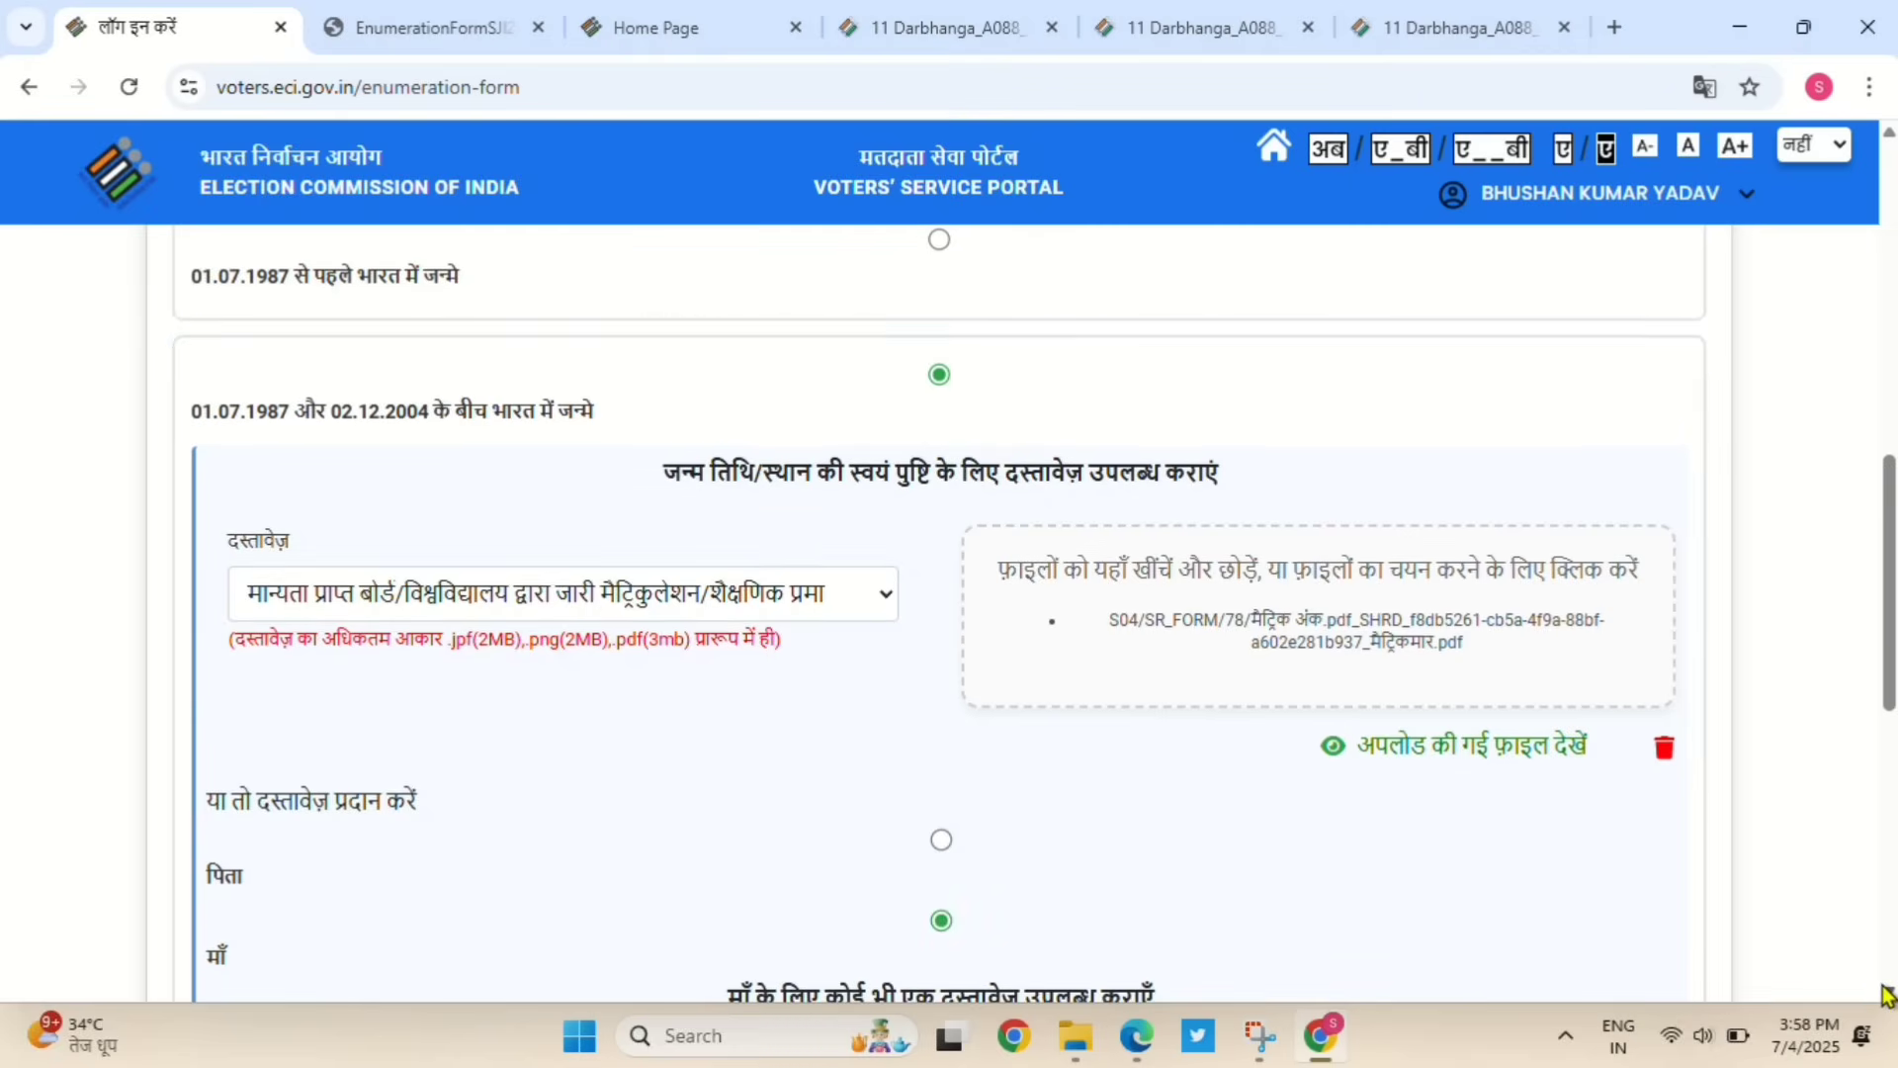
{"action": "scroll", "coordinate": [1794, 920], "scroll_direction": "down", "scroll_amount": 3}
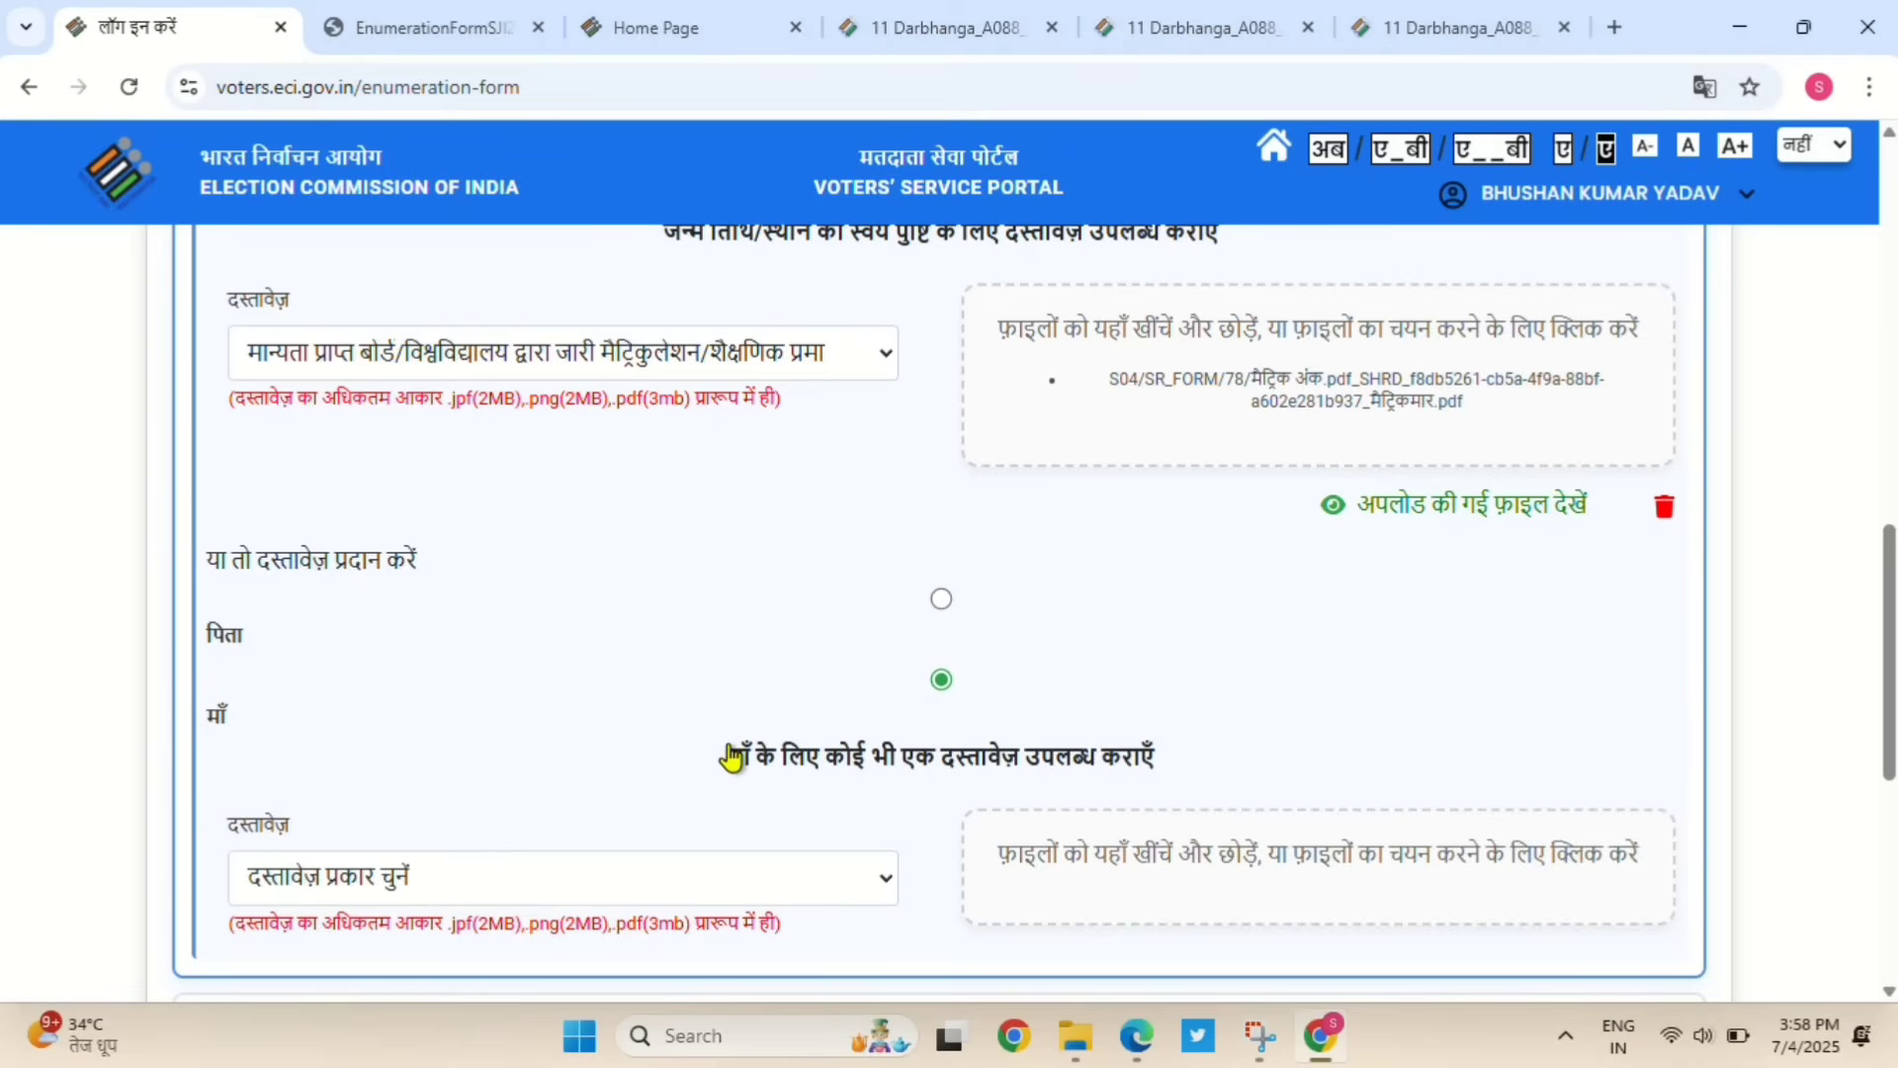
- Keep माँ selected and set her document to the state-issued permanent residence certificate
{"action": "left_click", "coordinate": [942, 598]}
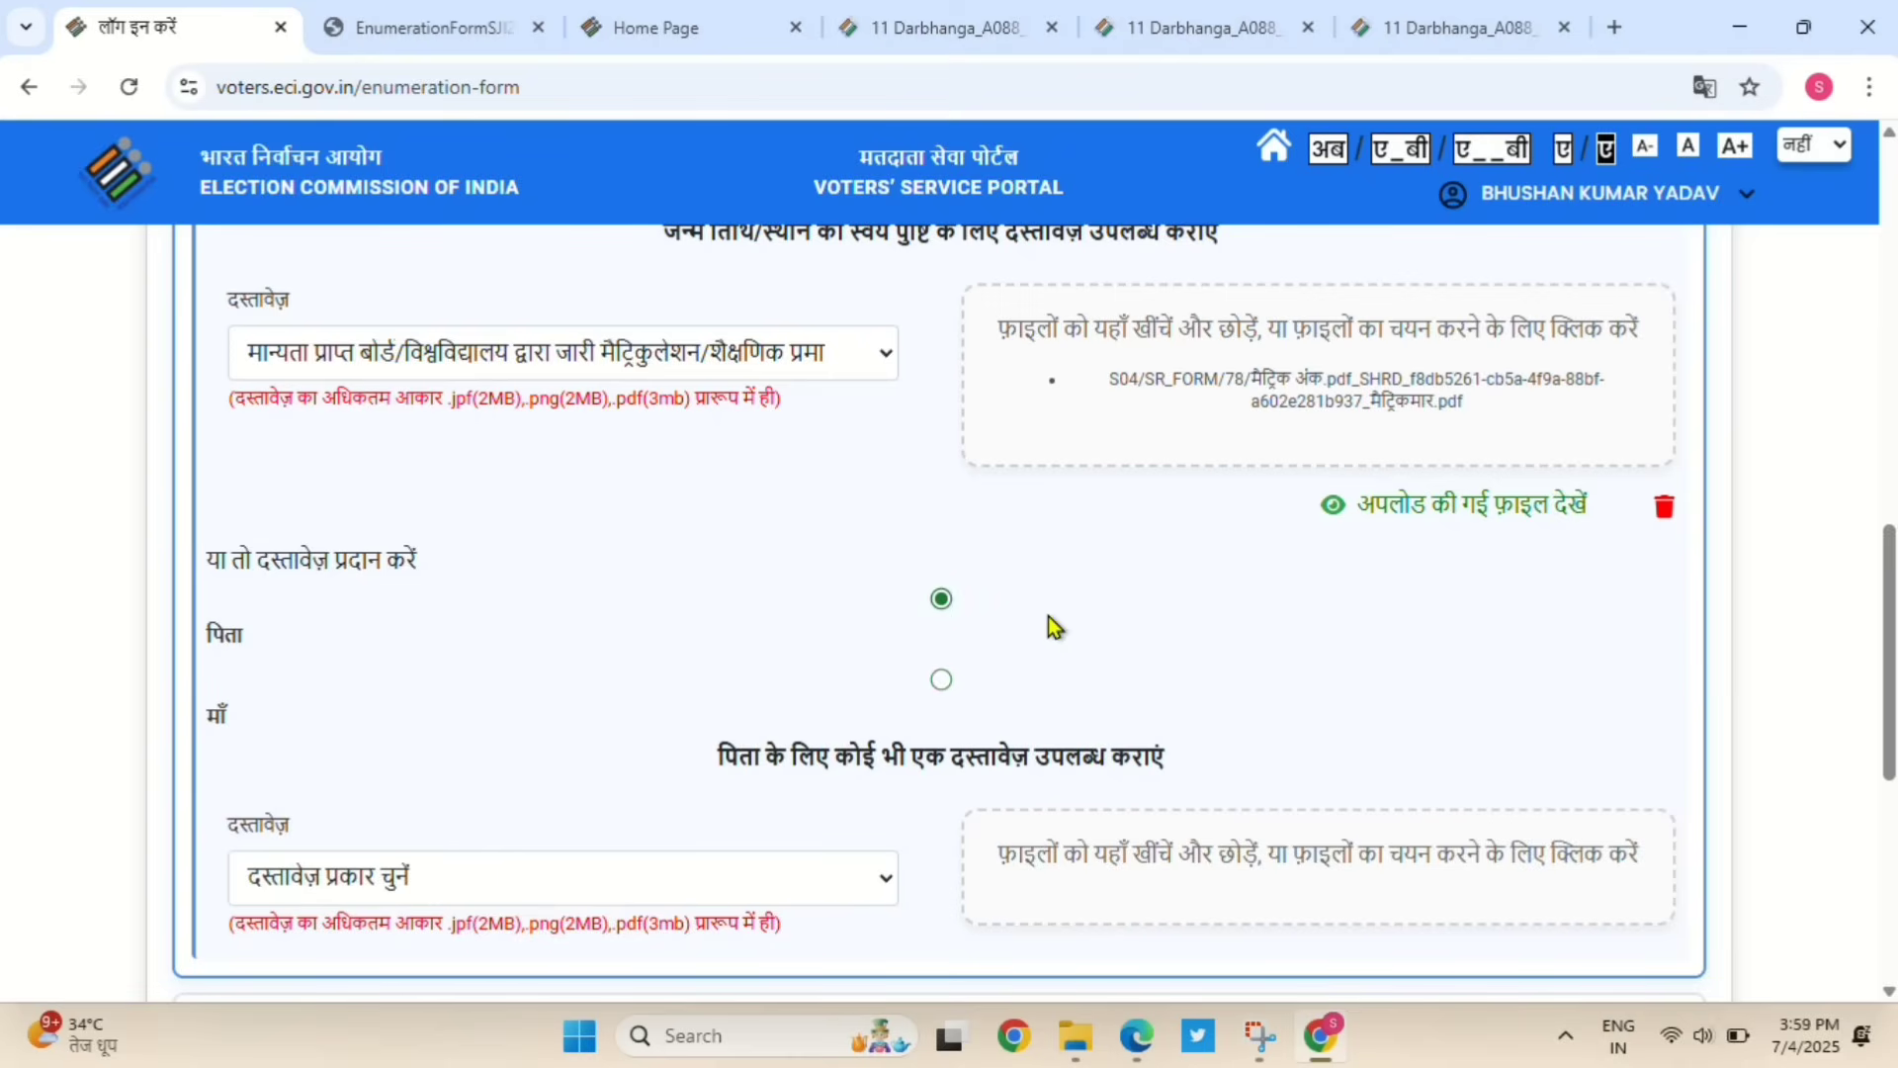
{"action": "left_click", "coordinate": [942, 682]}
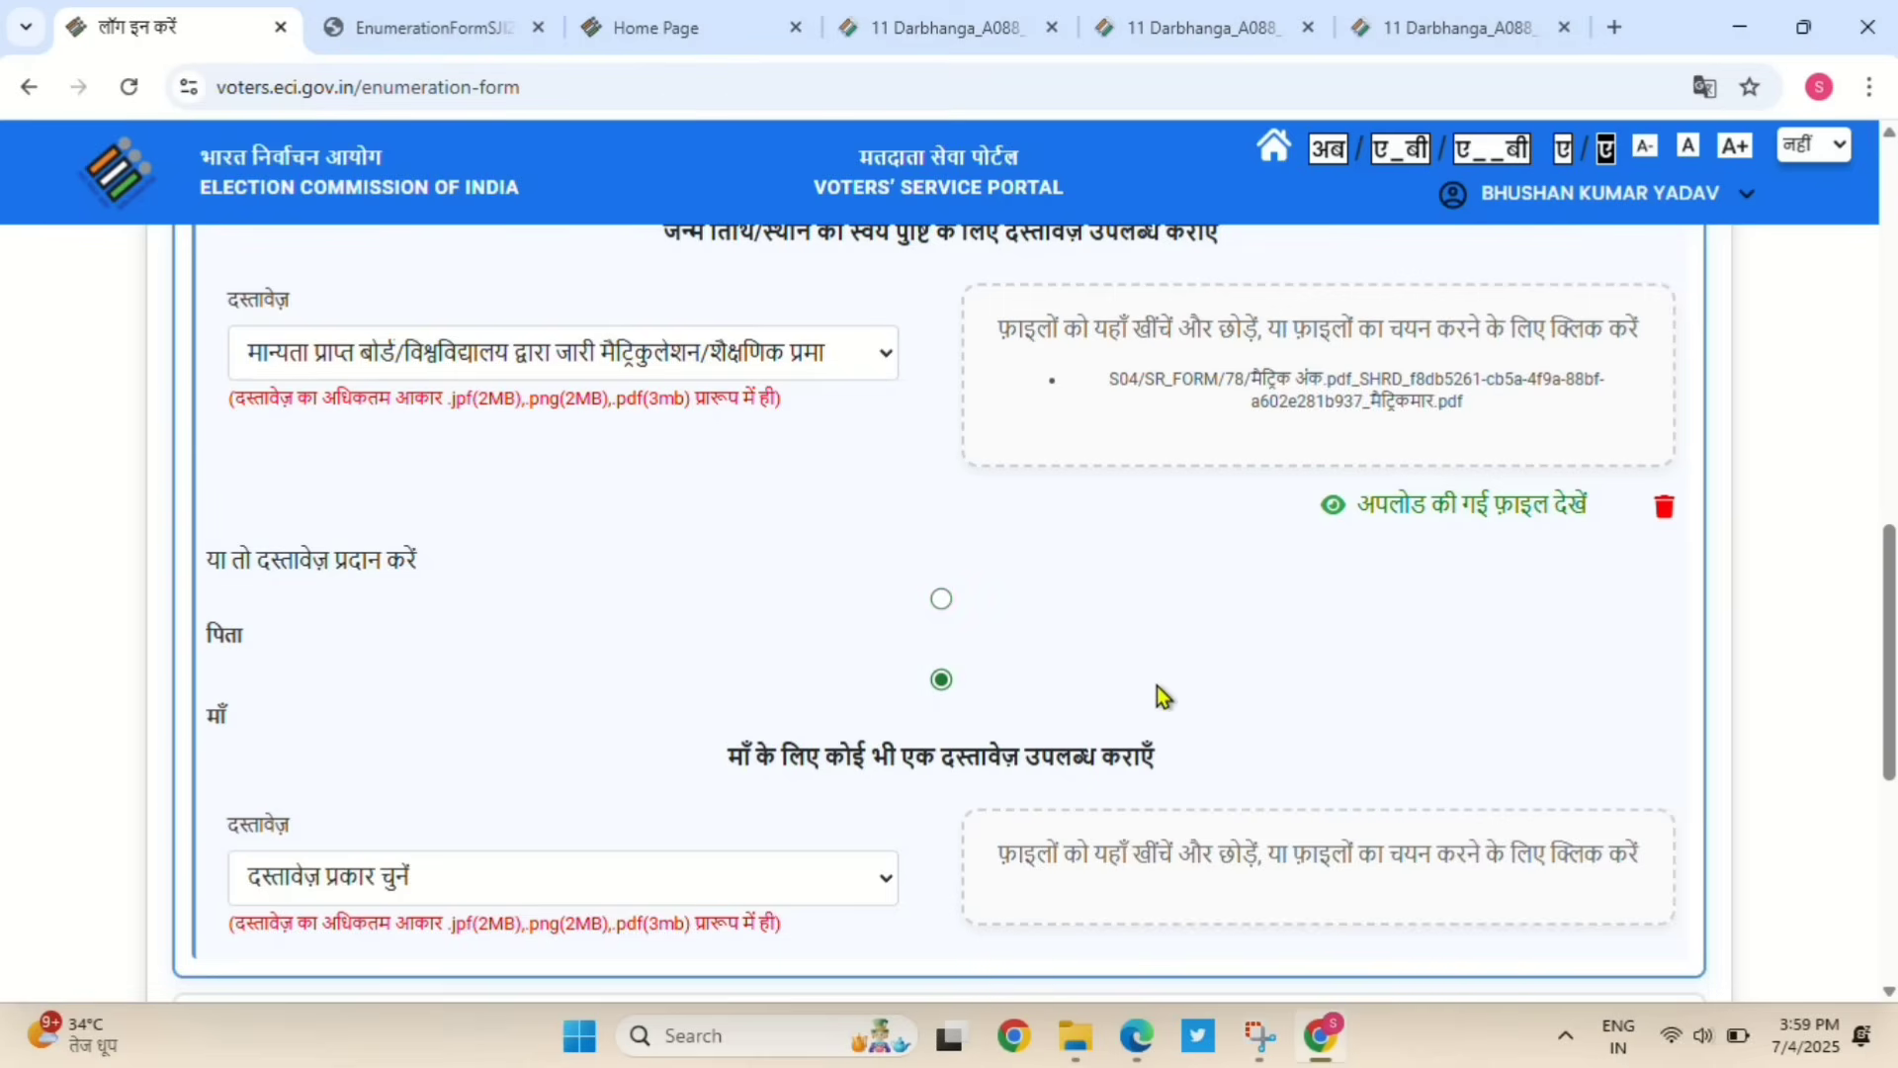
{"action": "key", "text": "Up"}
{"action": "key", "text": "Down"}
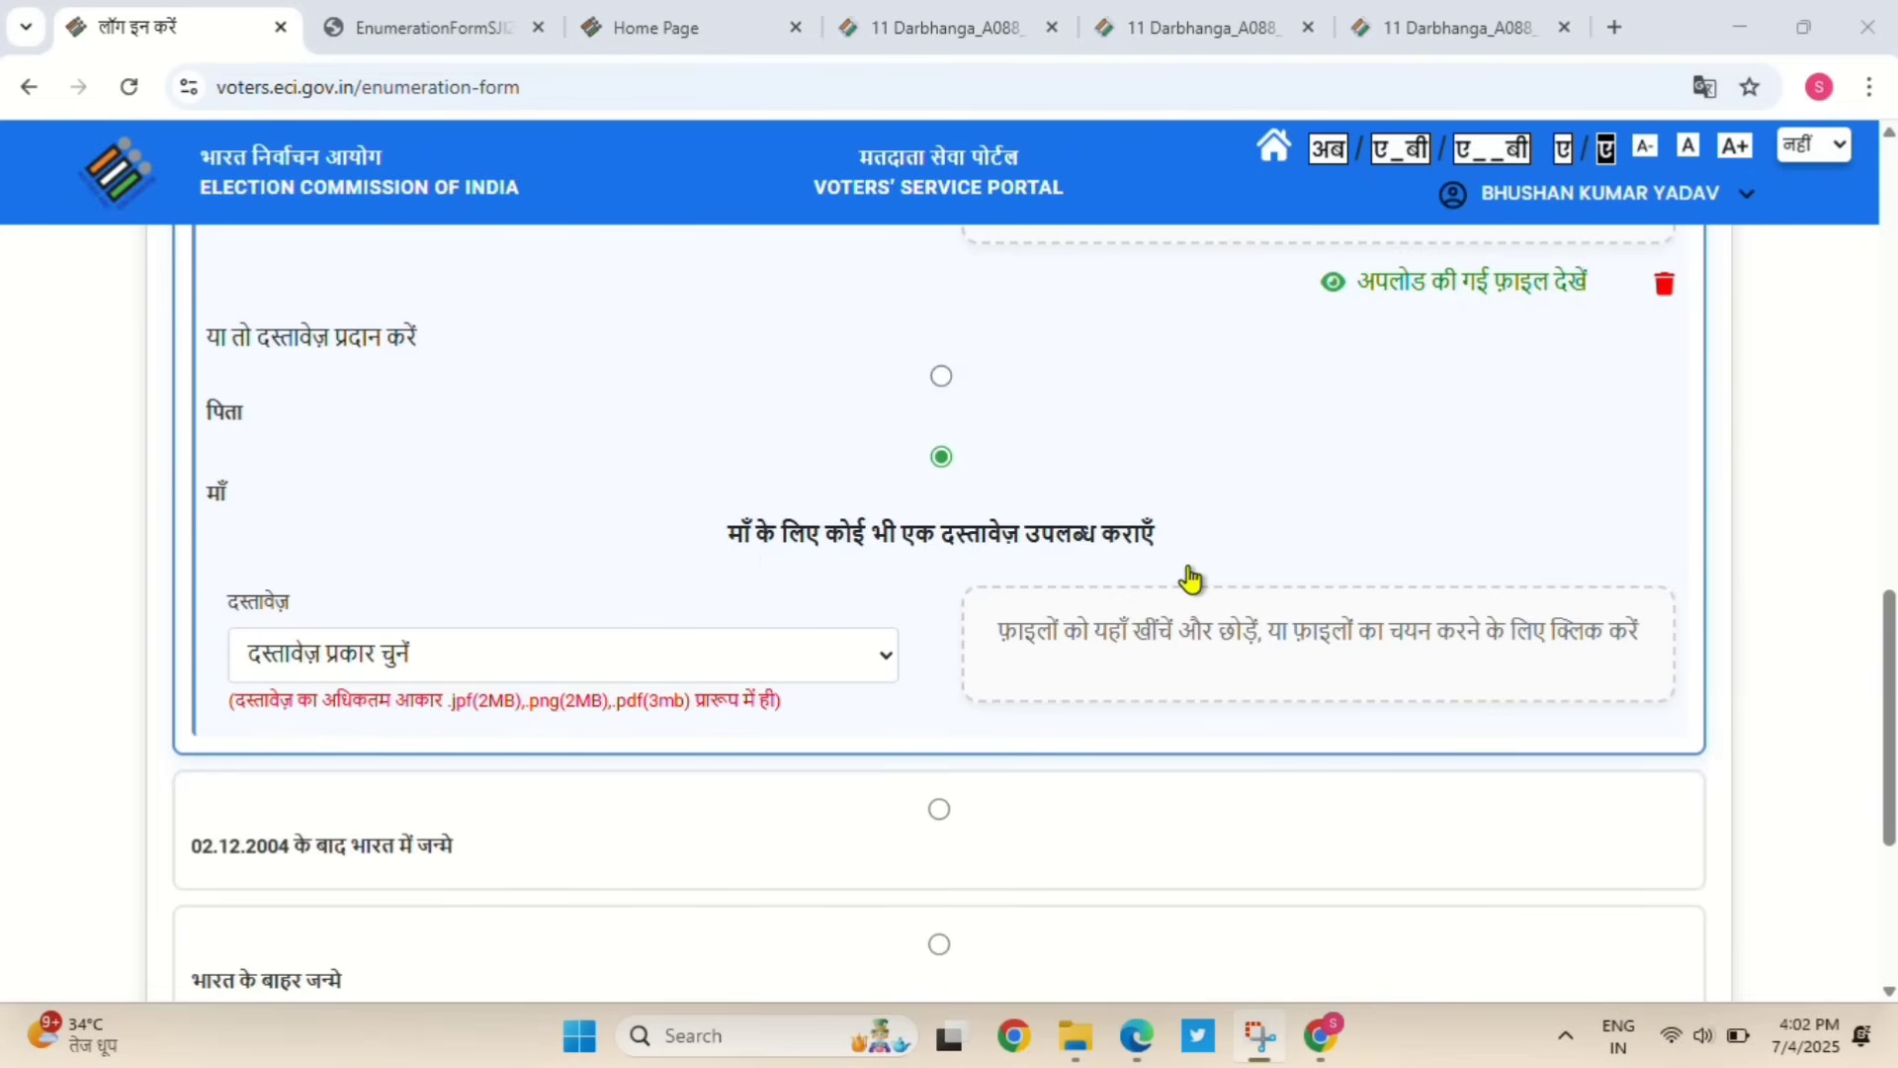
{"action": "left_click", "coordinate": [396, 662]}
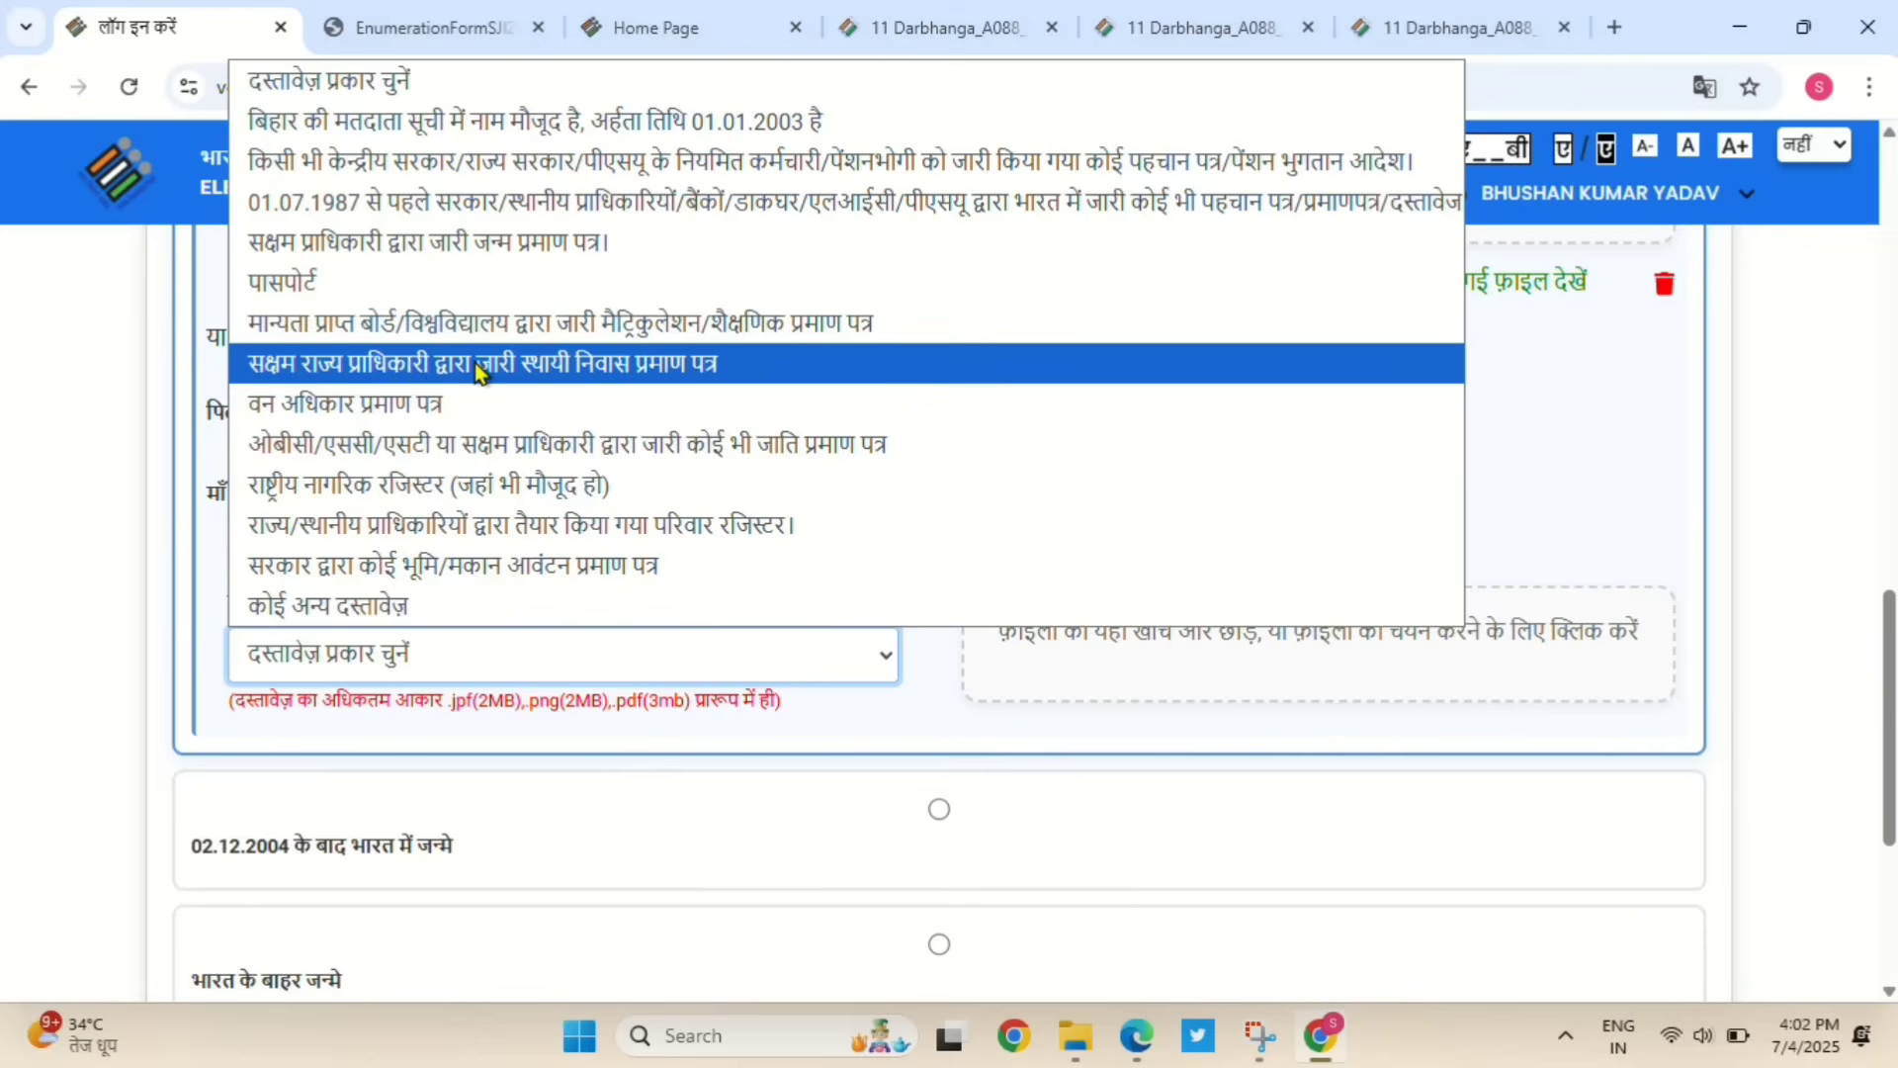
{"action": "left_click", "coordinate": [603, 377]}
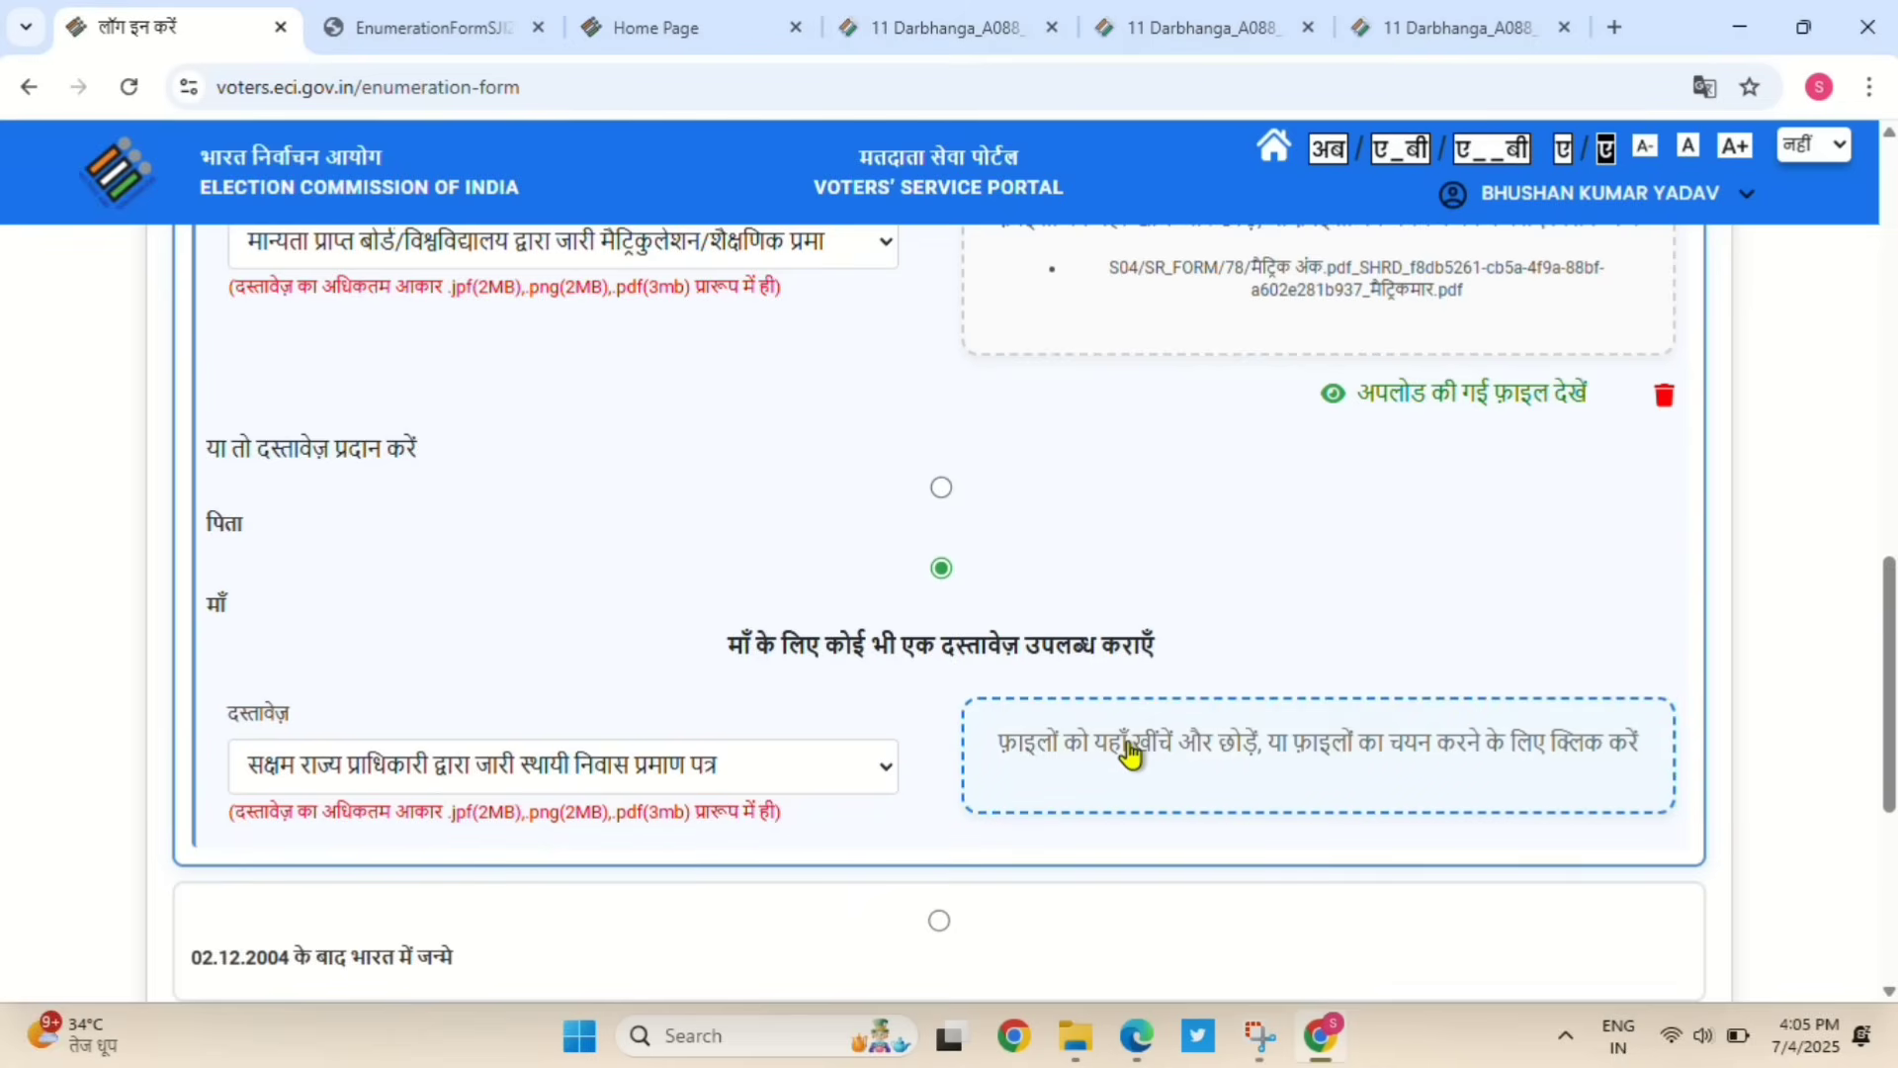
- Upload the mother's permanent residence certificate PDF
{"action": "left_click", "coordinate": [1189, 748]}
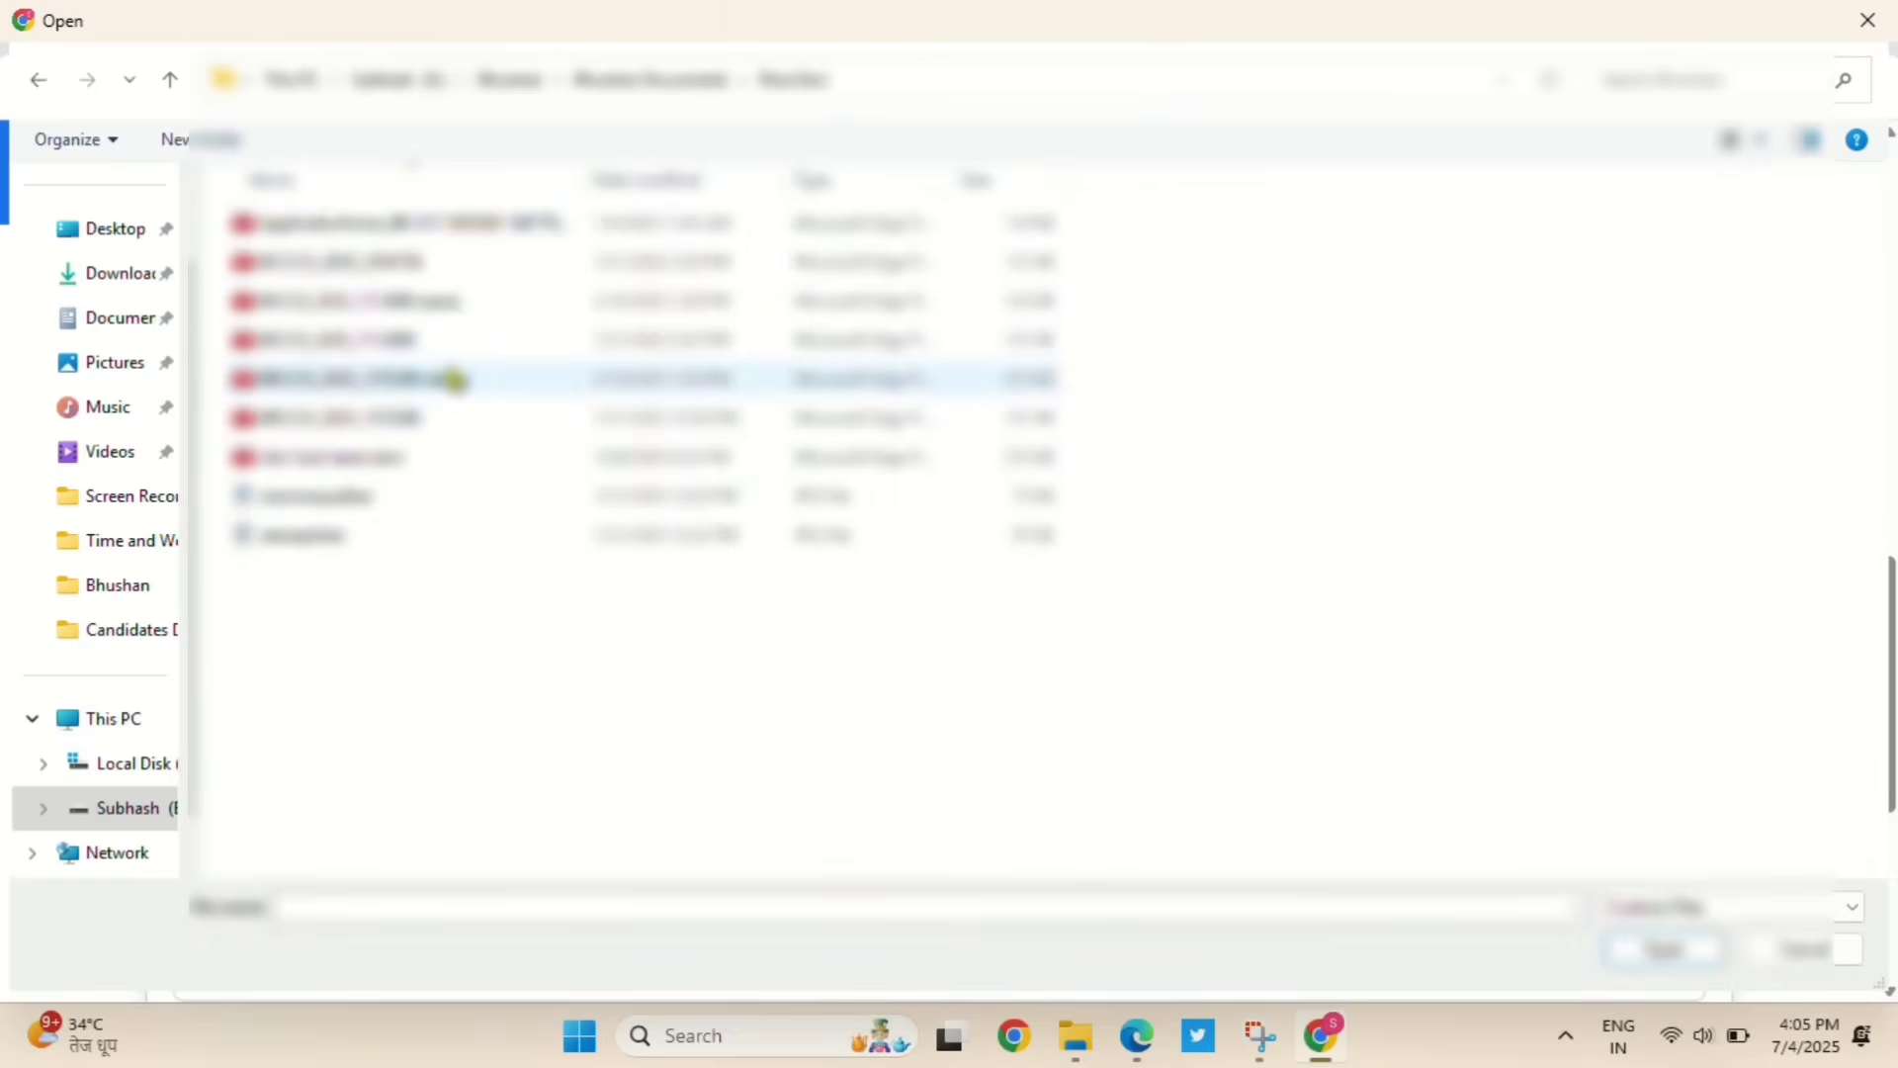
{"action": "double_click", "coordinate": [501, 379]}
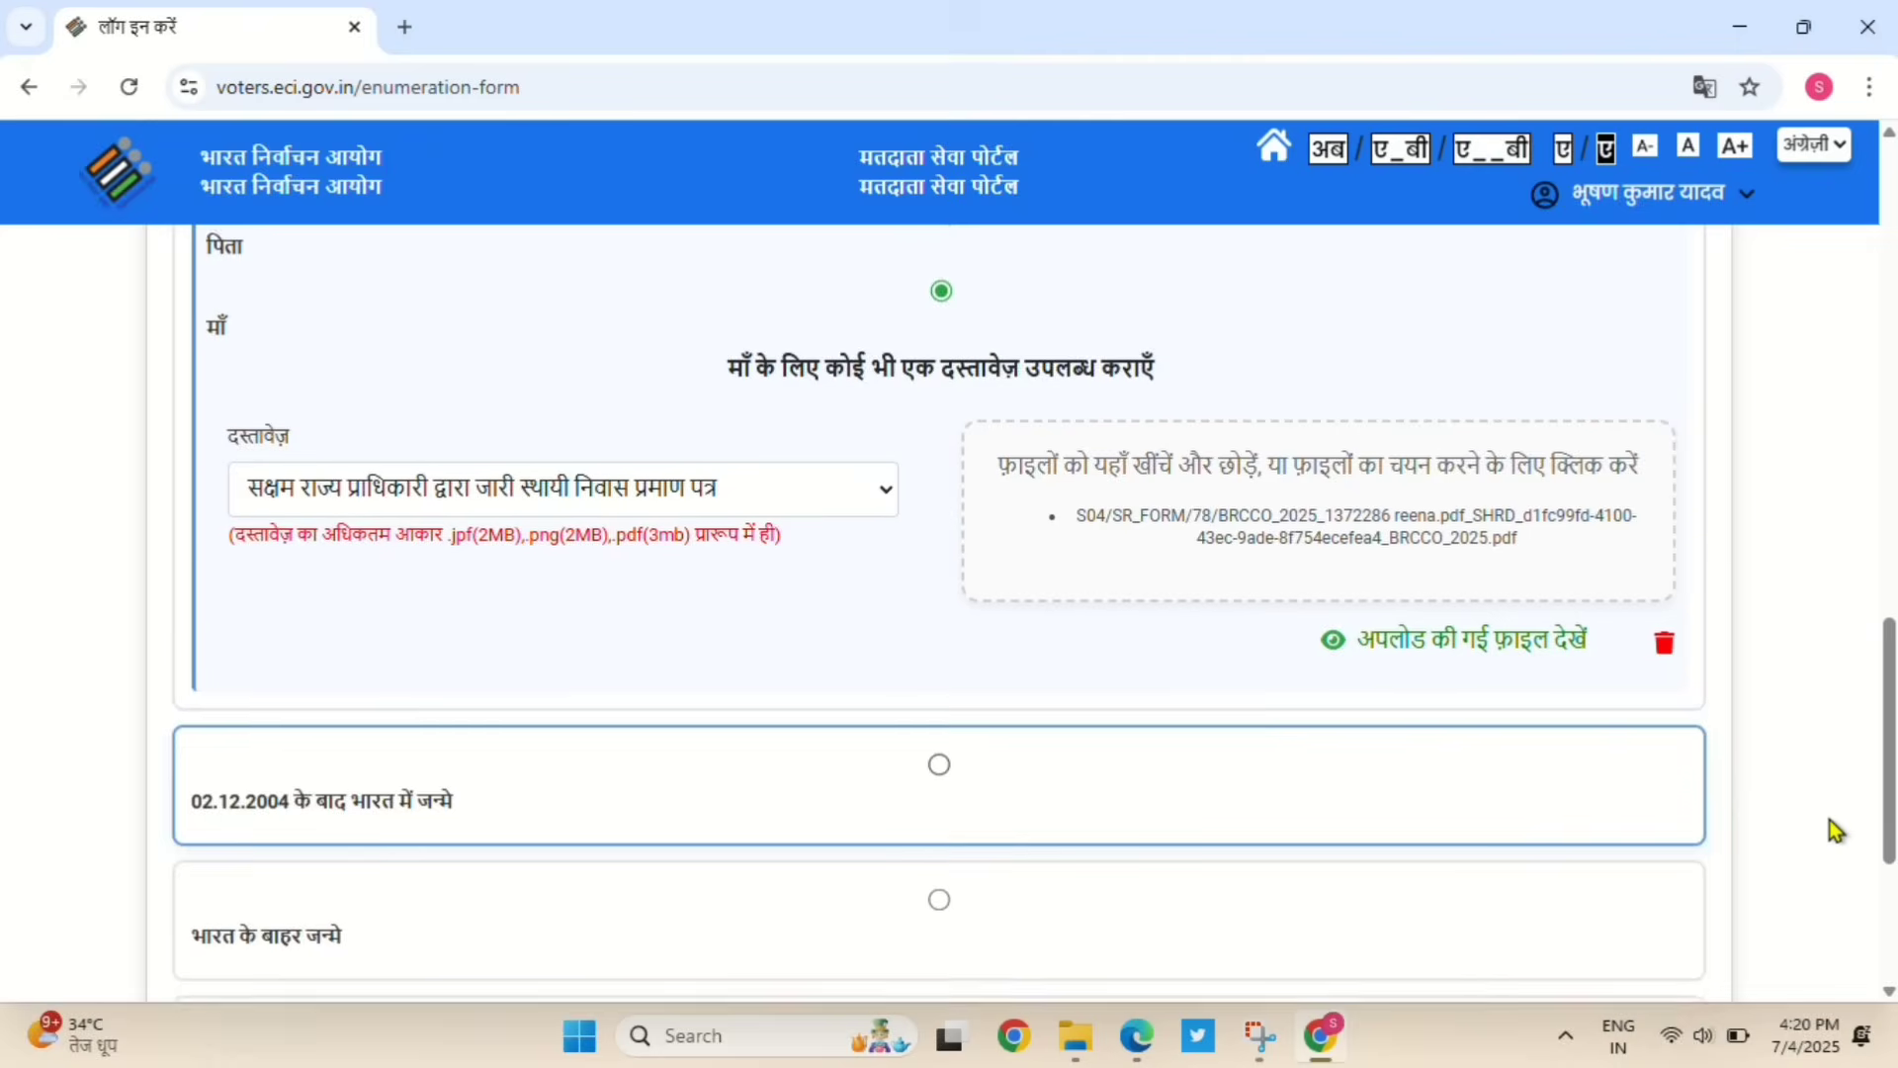
- Tick the truthfulness declaration and open the पूर्व दर्शन (Preview) of the enumeration form
{"action": "scroll", "coordinate": [1828, 819], "scroll_direction": "down", "scroll_amount": 3}
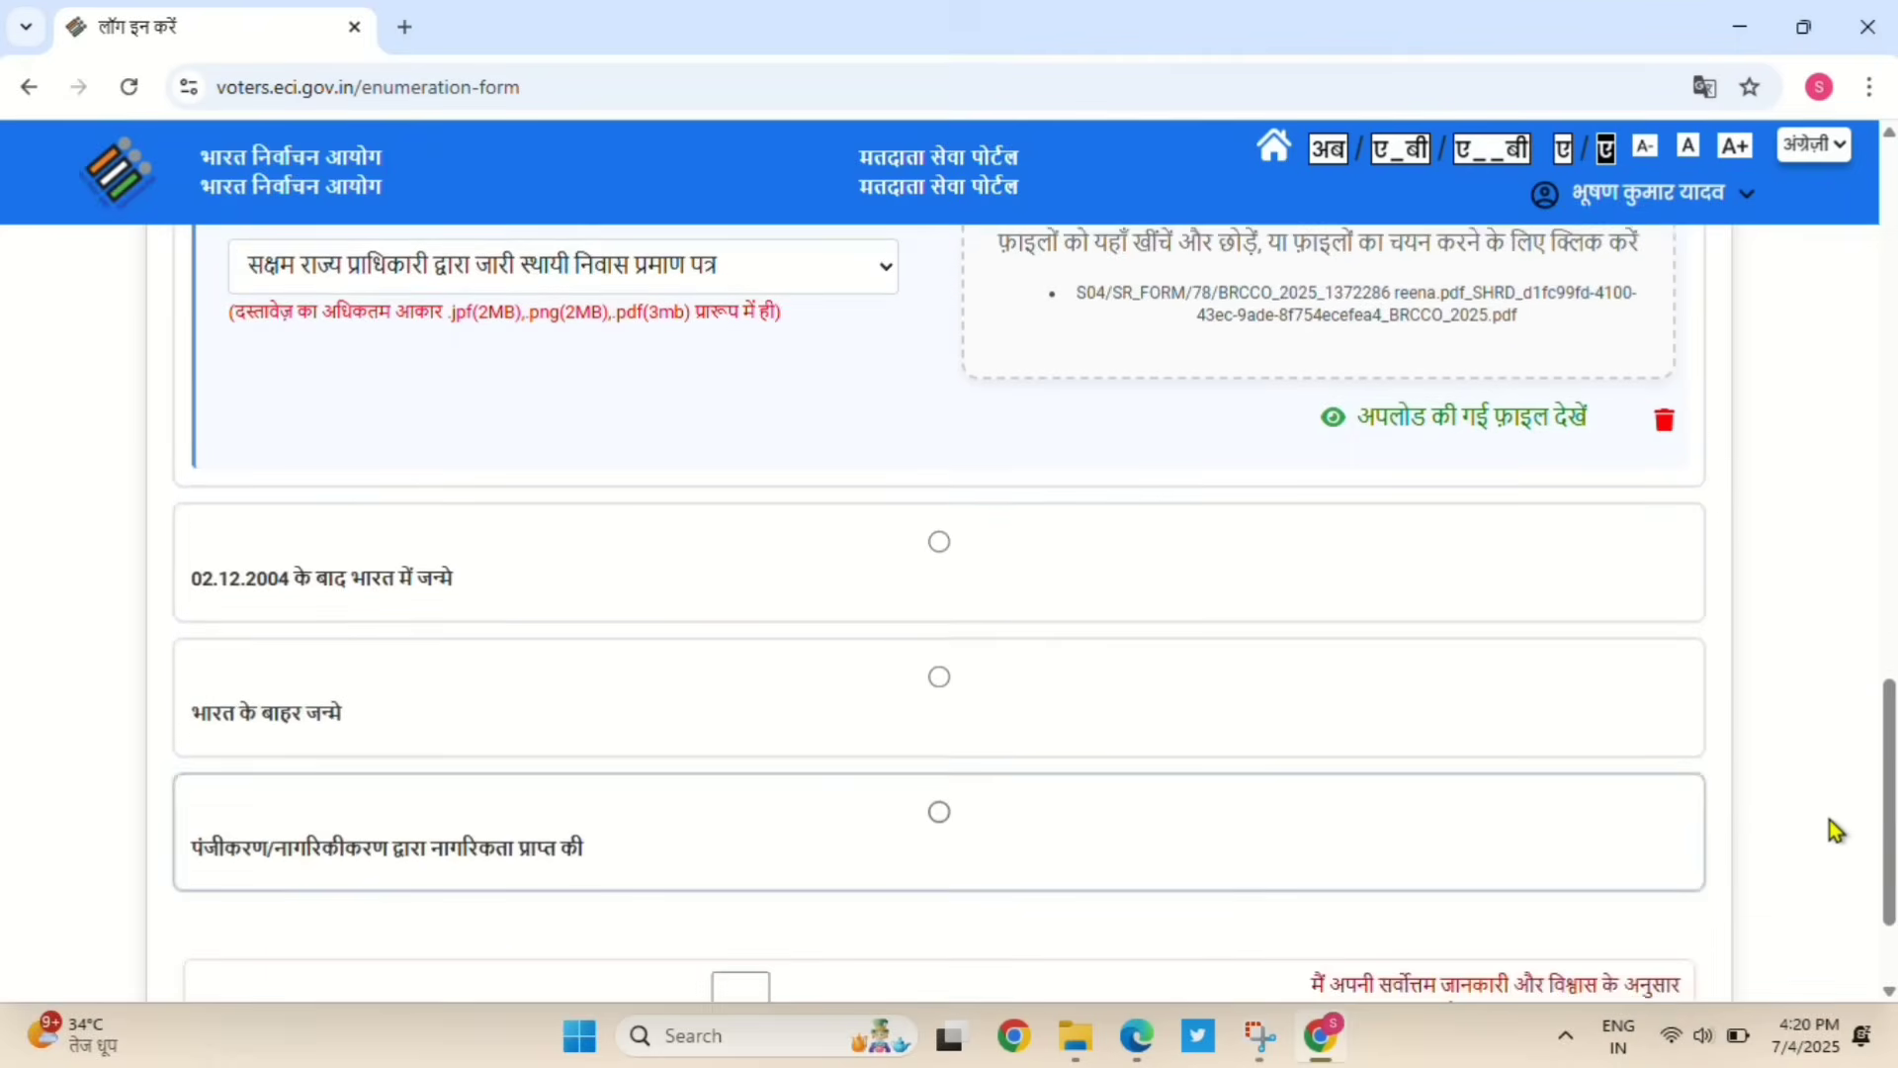
{"action": "scroll", "coordinate": [1835, 831], "scroll_direction": "down", "scroll_amount": 1}
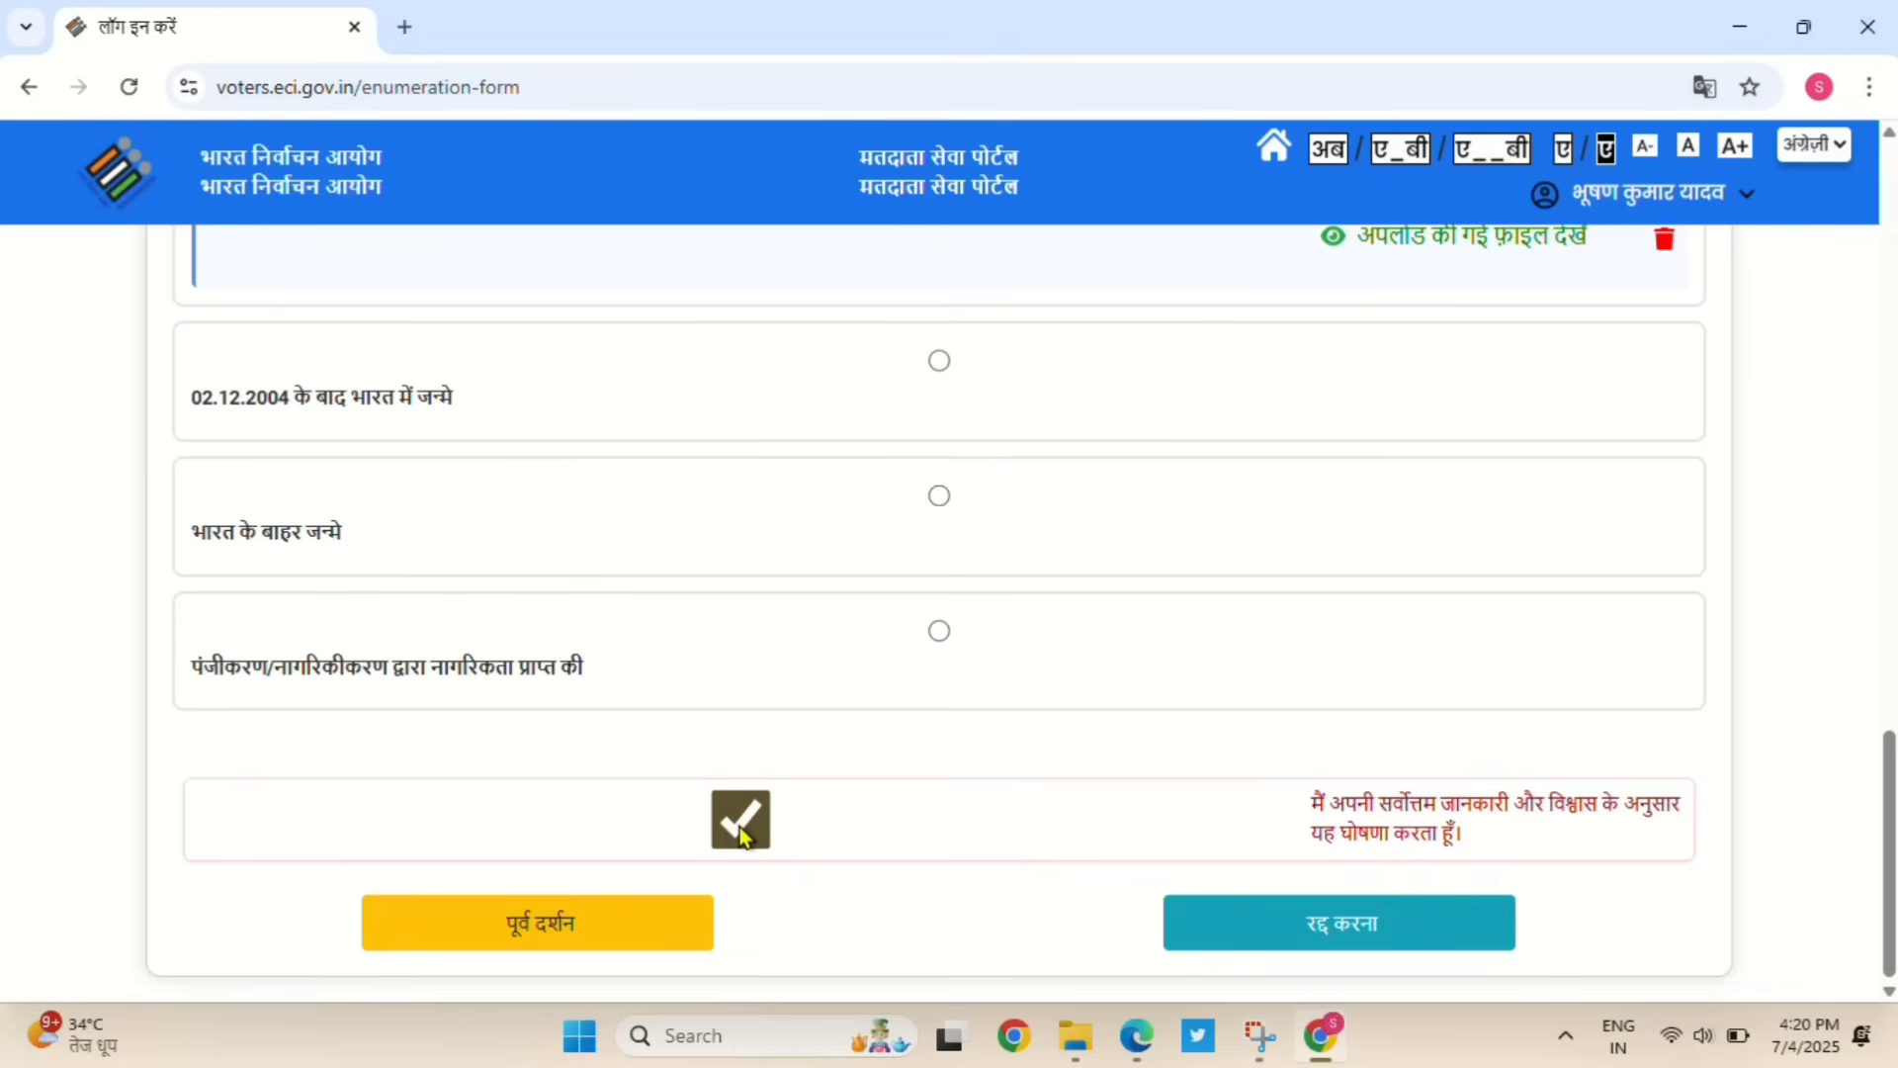
{"action": "left_click", "coordinate": [572, 927]}
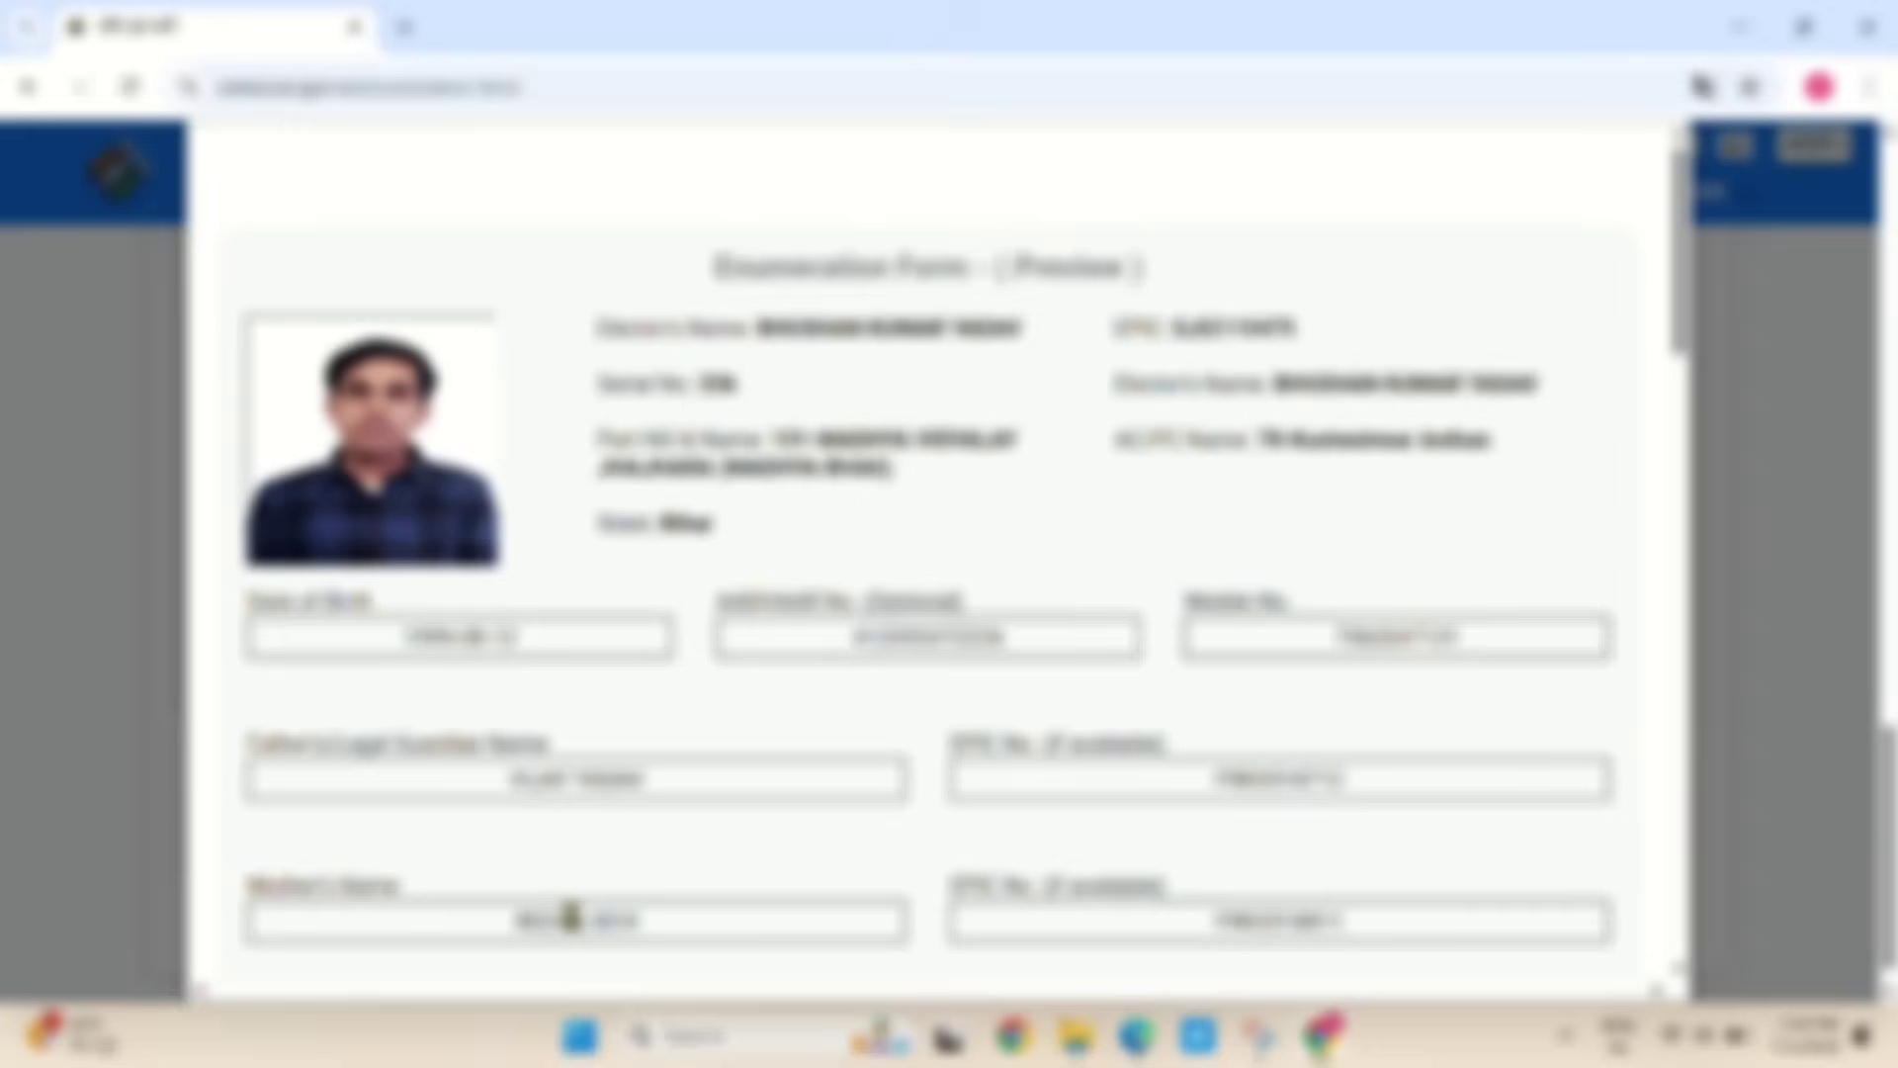